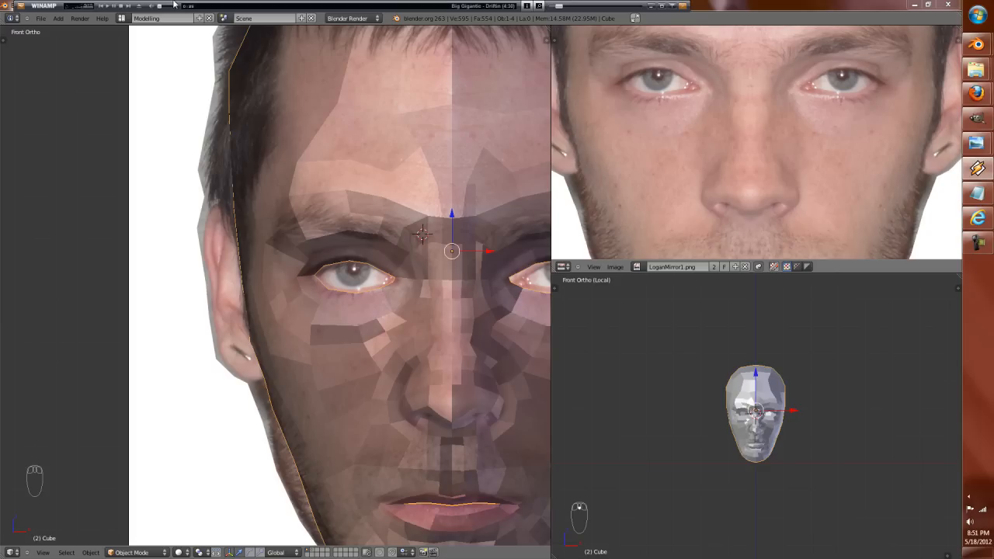
# Examine the low-poly head mesh over the front reference photo from several distances and a slight angle.
pyautogui.scroll(-1, 169, 7)
pyautogui.click(650, 6)
pyautogui.scroll(-2, 447, 315)
pyautogui.scroll(1, 446, 311)
pyautogui.scroll(-1, 445, 311)
pyautogui.scroll(5, 459, 327)
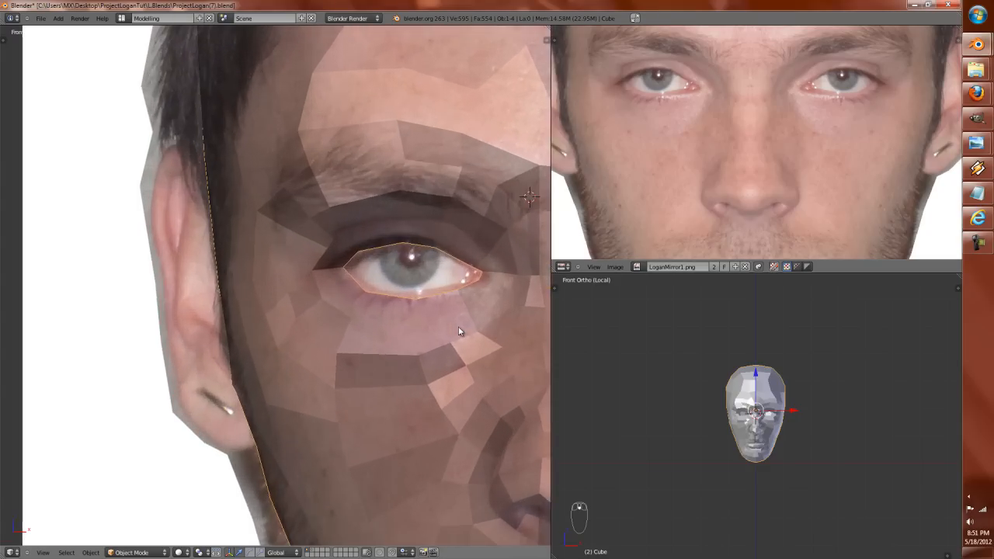
pyautogui.scroll(-8, 463, 328)
pyautogui.moveTo(349, 358)
pyautogui.mouseDown(button='middle')
pyautogui.moveTo(437, 359)
pyautogui.moveTo(252, 377)
pyautogui.moveTo(337, 367)
pyautogui.moveTo(356, 374)
pyautogui.mouseUp(button='middle')
pyautogui.scroll(2, 356, 374)
pyautogui.scroll(2, 356, 368)
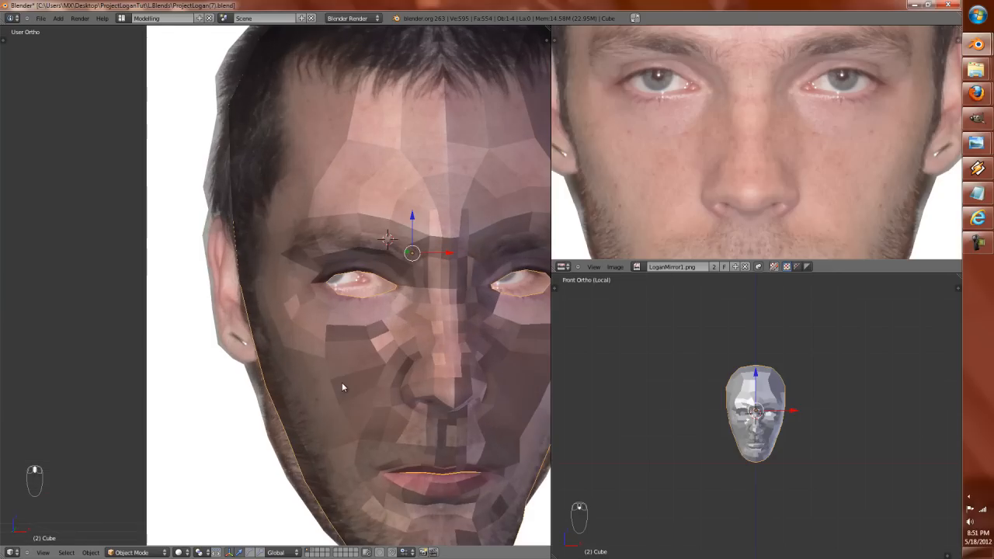
pyautogui.press('KP_1')
pyautogui.scroll(4, 340, 394)
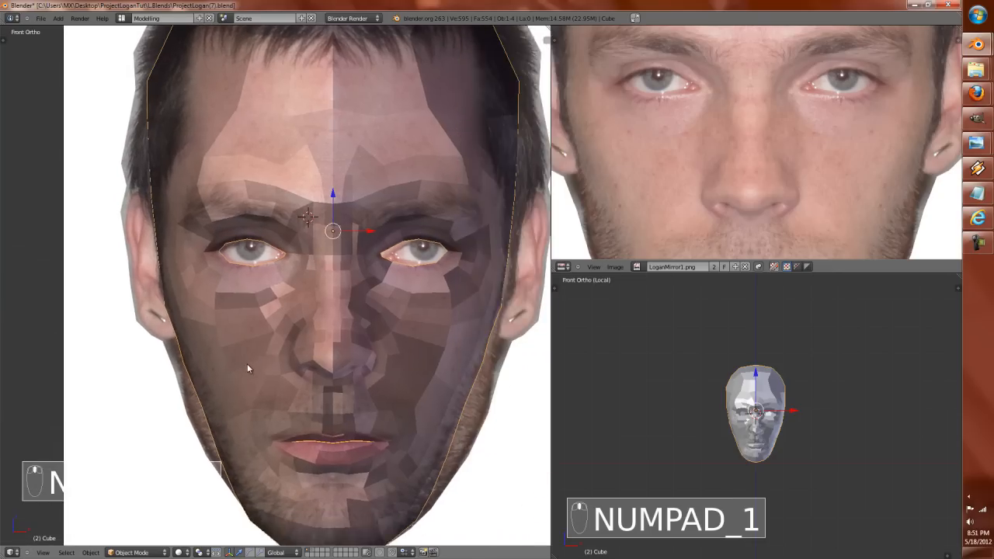
pyautogui.scroll(2, 274, 332)
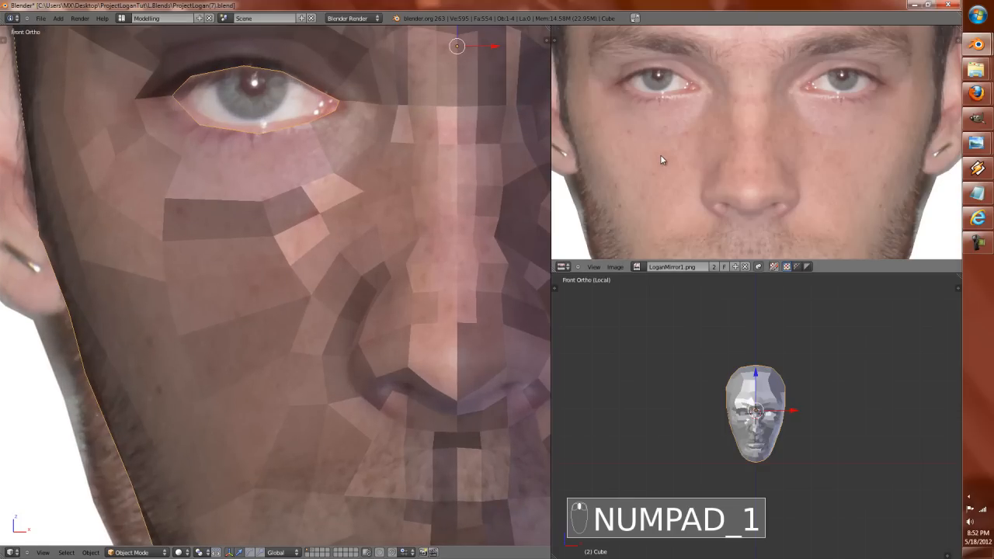
# Maximize the image editor showing LoganMirror1.png and add a new Grease Pencil data block with a layer.
pyautogui.hotkey('ctrl', 'Up')
pyautogui.scroll(1, 660, 155)
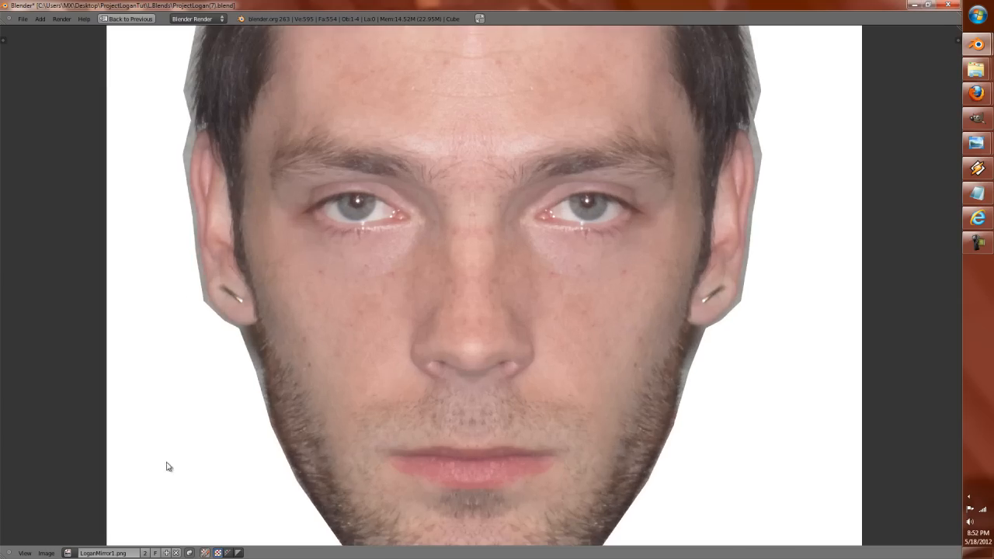
pyautogui.press('n')
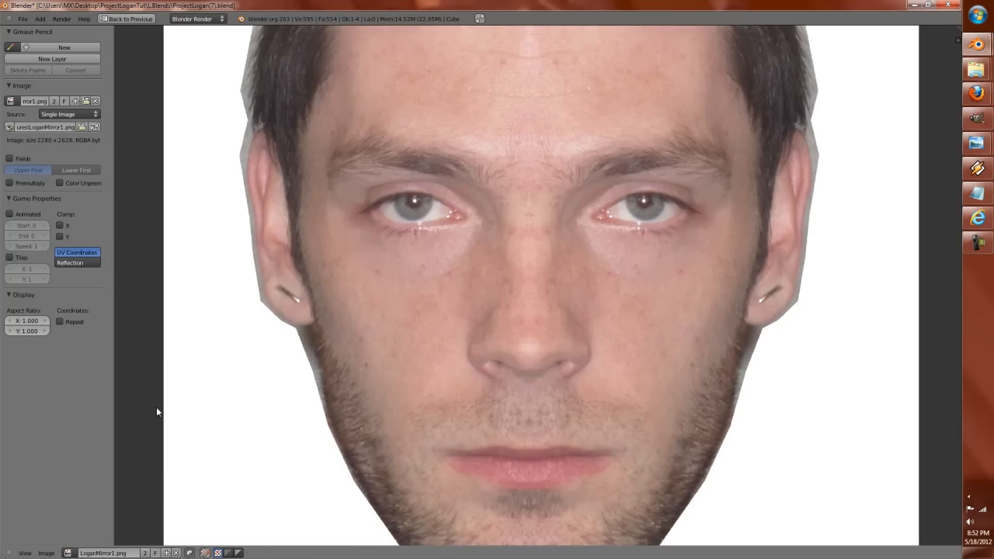
pyautogui.click(55, 49)
pyautogui.click(52, 60)
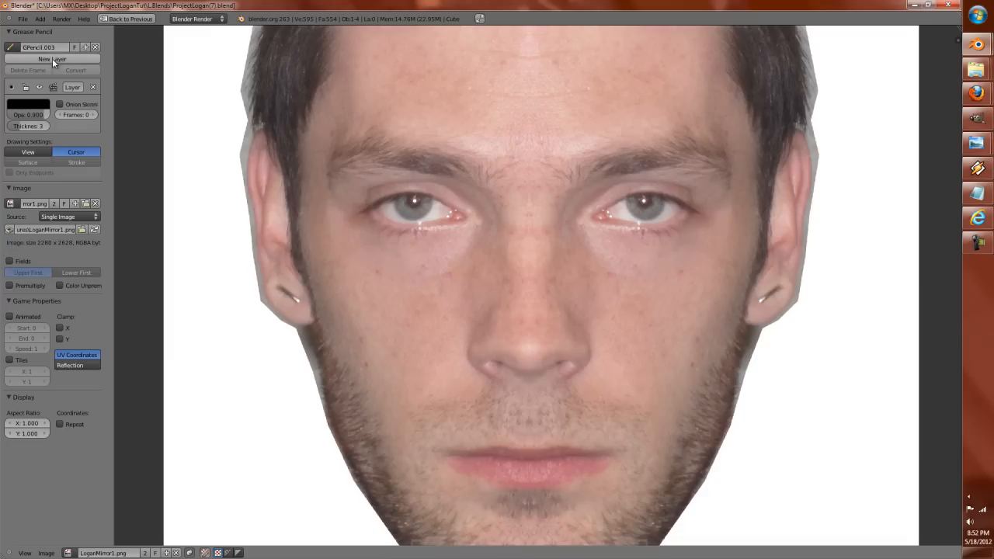
# Set the Grease Pencil layer's color to bright green and its stroke thickness to 7.
pyautogui.click(35, 105)
pyautogui.moveTo(98, 146); pyautogui.dragTo(96, 121)
pyautogui.moveTo(40, 141); pyautogui.dragTo(17, 132)
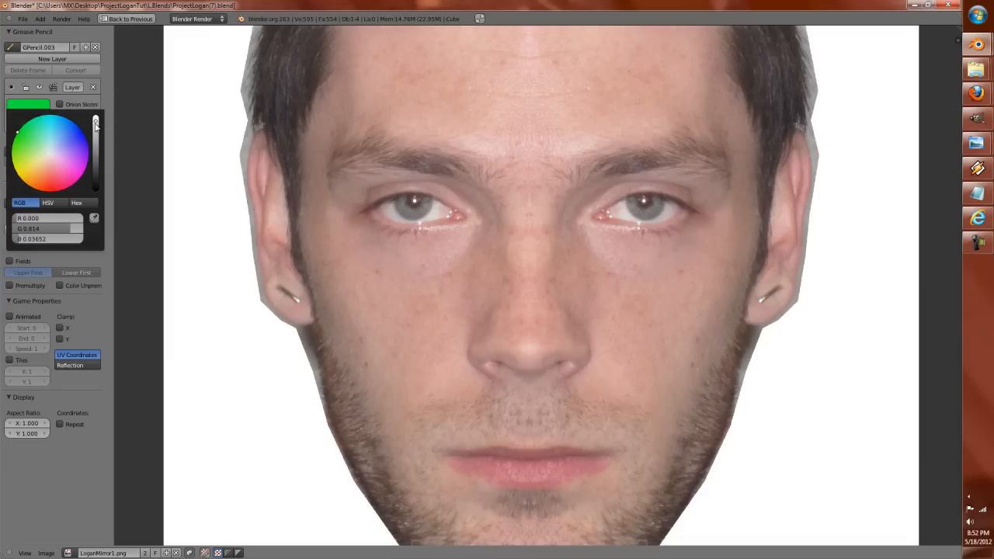
pyautogui.click(33, 114)
pyautogui.click(23, 126)
pyautogui.moveTo(23, 126); pyautogui.dragTo(31, 126)
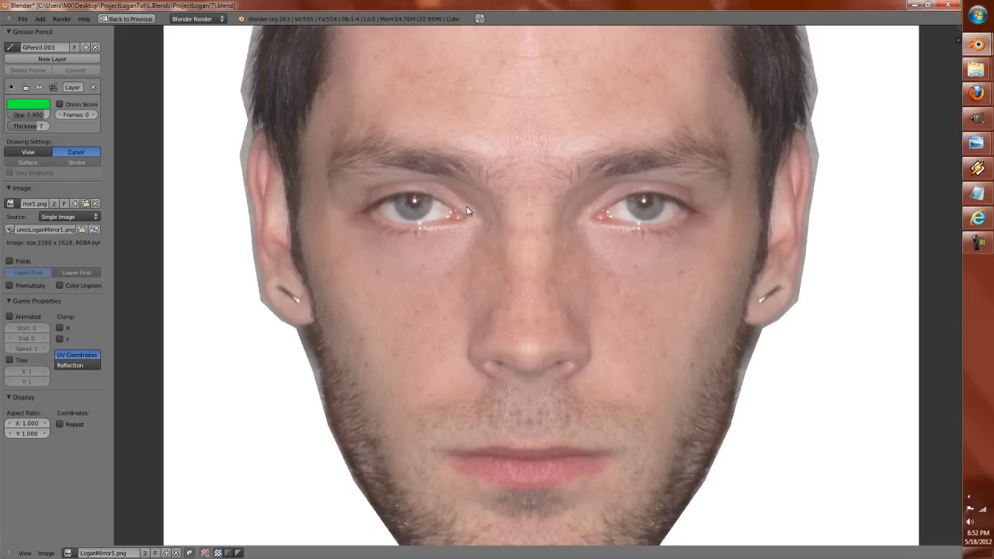
# Draw a test stroke across the cheek below the image-left eye and delete that Grease Pencil layer.
pyautogui.moveTo(333, 232); pyautogui.dragTo(459, 288)
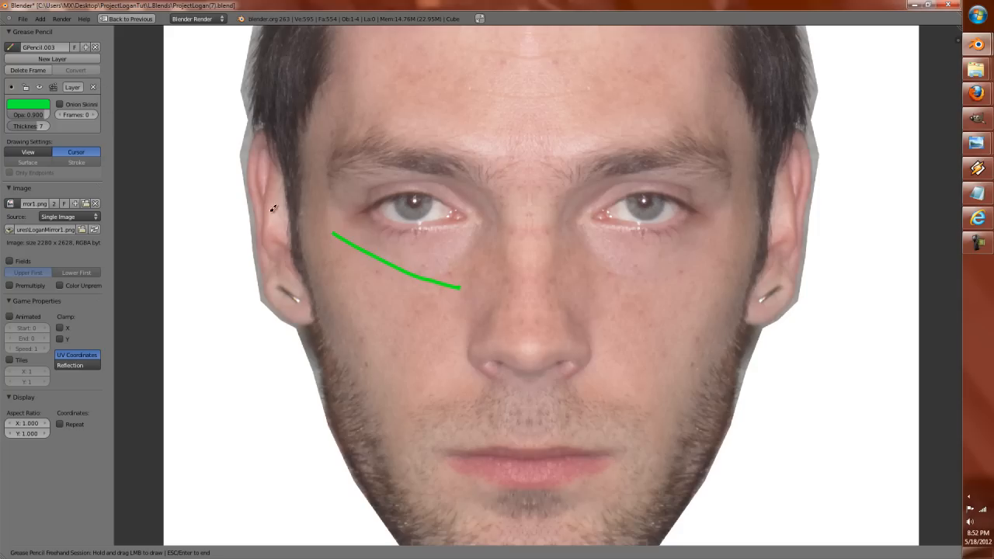
pyautogui.press('Escape')
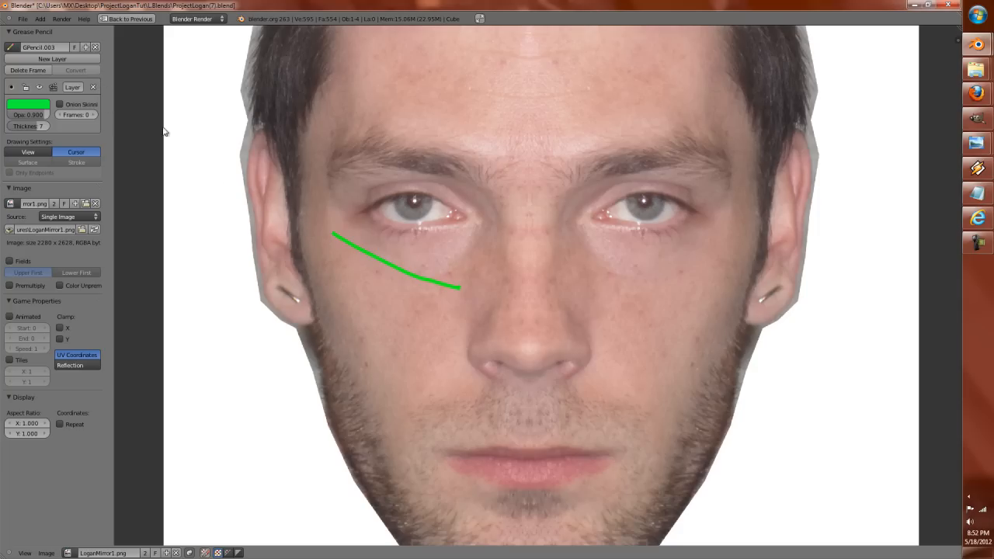
pyautogui.click(94, 87)
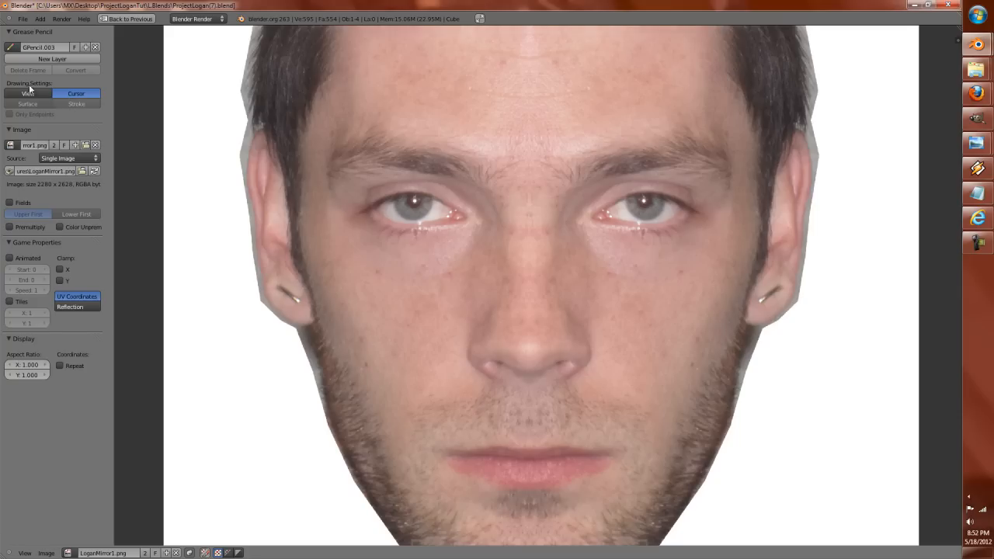
# Add a fresh Grease Pencil layer with a bright green color and an opacity of 0.670.
pyautogui.click(33, 58)
pyautogui.click(31, 105)
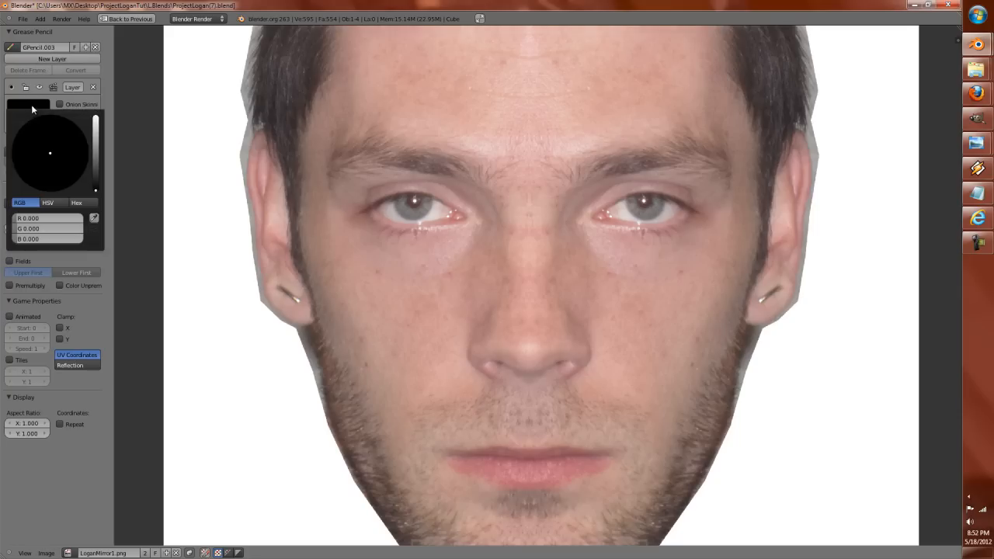
pyautogui.click(96, 121)
pyautogui.click(17, 132)
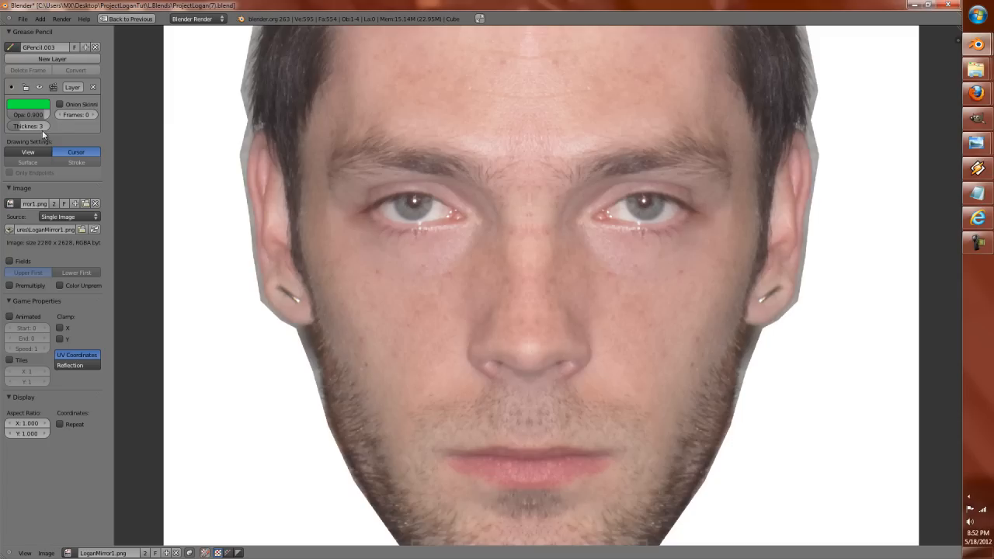
pyautogui.moveTo(35, 116); pyautogui.dragTo(23, 115)
# Draw an oval edge loop around the image-left eye, with a brow arc and short connecting lines across the upper lid.
pyautogui.moveTo(481, 218)
pyautogui.mouseDown()
pyautogui.moveTo(458, 189)
pyautogui.moveTo(471, 205)
pyautogui.mouseUp()
pyautogui.moveTo(460, 208)
pyautogui.mouseDown()
pyautogui.moveTo(470, 198)
pyautogui.moveTo(445, 179)
pyautogui.moveTo(412, 170)
pyautogui.moveTo(378, 181)
pyautogui.mouseUp()
pyautogui.moveTo(428, 233)
pyautogui.mouseDown()
pyautogui.moveTo(475, 227)
pyautogui.moveTo(479, 187)
pyautogui.moveTo(466, 199)
pyautogui.mouseUp()
pyautogui.moveTo(462, 169); pyautogui.dragTo(452, 184)
pyautogui.moveTo(439, 162); pyautogui.dragTo(437, 170)
# Sketch horizontal topology lines across the nose bridge and extend the brow lines out to the temple.
pyautogui.moveTo(410, 162)
pyautogui.mouseDown()
pyautogui.moveTo(410, 171)
pyautogui.moveTo(448, 167)
pyautogui.moveTo(501, 208)
pyautogui.moveTo(467, 223)
pyautogui.moveTo(537, 198)
pyautogui.moveTo(510, 221)
pyautogui.moveTo(546, 223)
pyautogui.mouseUp()
pyautogui.moveTo(476, 174)
pyautogui.mouseDown()
pyautogui.moveTo(541, 178)
pyautogui.moveTo(490, 145)
pyautogui.moveTo(454, 149)
pyautogui.moveTo(481, 169)
pyautogui.moveTo(486, 138)
pyautogui.moveTo(465, 144)
pyautogui.mouseUp()
pyautogui.moveTo(414, 120)
pyautogui.mouseDown()
pyautogui.moveTo(406, 160)
pyautogui.moveTo(312, 151)
pyautogui.moveTo(371, 189)
pyautogui.mouseUp()
pyautogui.moveTo(317, 152); pyautogui.dragTo(352, 216)
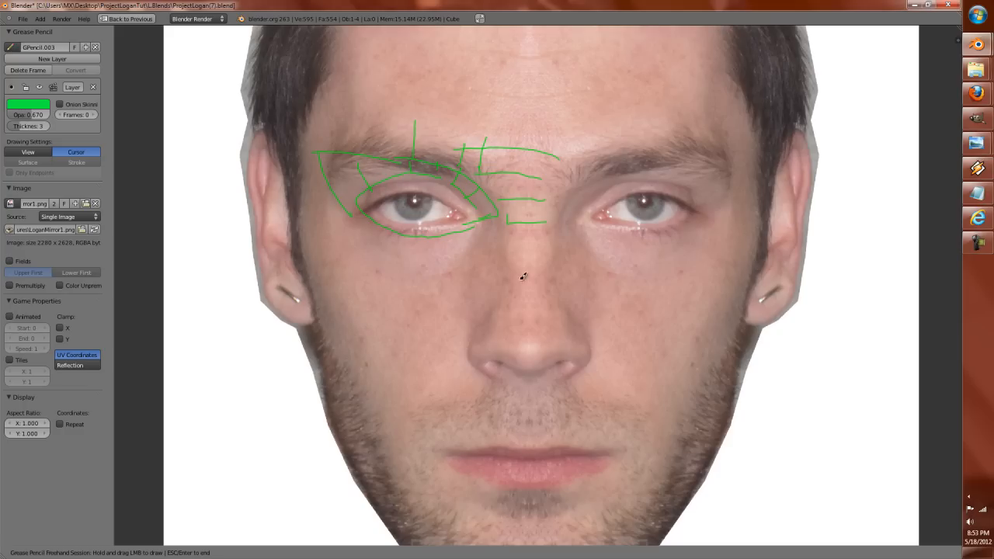
# Draw radiating lines below the image-left eye and join them with two curved loops under the lower lid.
pyautogui.moveTo(468, 228)
pyautogui.mouseDown()
pyautogui.moveTo(480, 241)
pyautogui.moveTo(423, 276)
pyautogui.mouseUp()
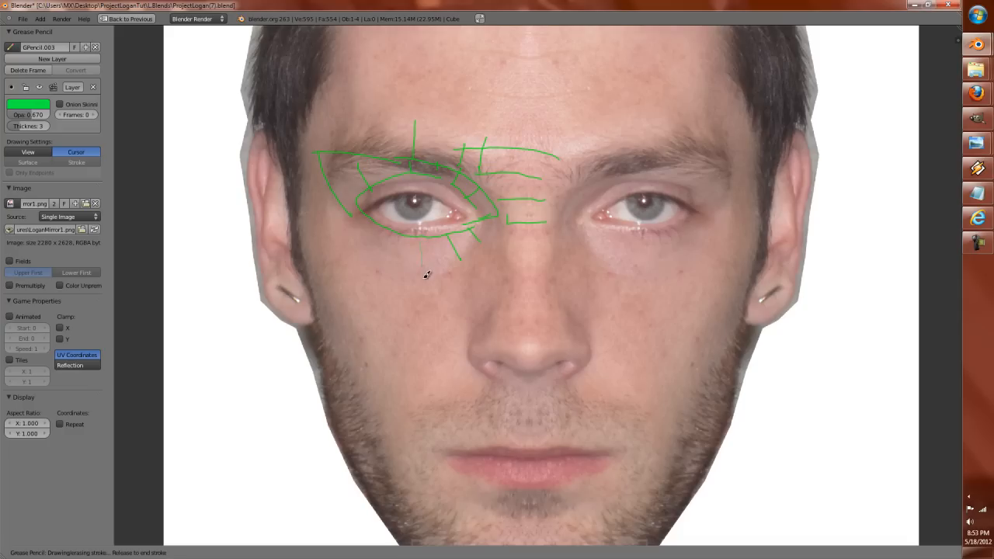
pyautogui.moveTo(390, 234); pyautogui.dragTo(378, 268)
pyautogui.moveTo(370, 226)
pyautogui.mouseDown()
pyautogui.moveTo(347, 247)
pyautogui.moveTo(355, 222)
pyautogui.moveTo(340, 226)
pyautogui.moveTo(334, 211)
pyautogui.moveTo(373, 262)
pyautogui.moveTo(406, 273)
pyautogui.moveTo(469, 249)
pyautogui.moveTo(497, 211)
pyautogui.mouseUp()
pyautogui.moveTo(351, 209)
pyautogui.mouseDown()
pyautogui.moveTo(368, 231)
pyautogui.moveTo(433, 253)
pyautogui.moveTo(484, 222)
pyautogui.moveTo(484, 209)
pyautogui.mouseUp()
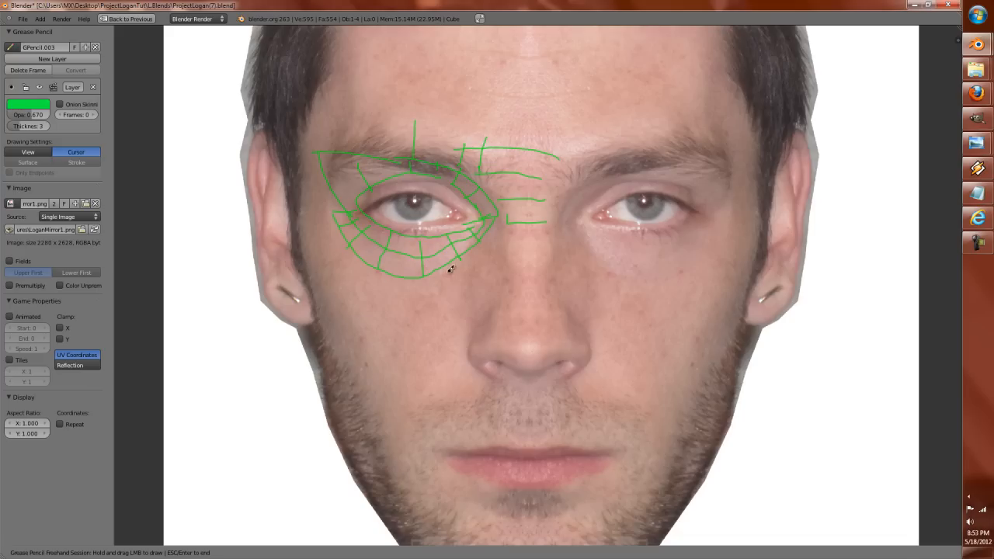
# Sketch a grid of curved lengthwise and slanted crosswise lines over the image-left cheek, reaching up beside the eye.
pyautogui.moveTo(333, 235)
pyautogui.mouseDown()
pyautogui.moveTo(329, 271)
pyautogui.moveTo(360, 290)
pyautogui.moveTo(372, 362)
pyautogui.moveTo(394, 401)
pyautogui.mouseUp()
pyautogui.moveTo(396, 297); pyautogui.dragTo(415, 376)
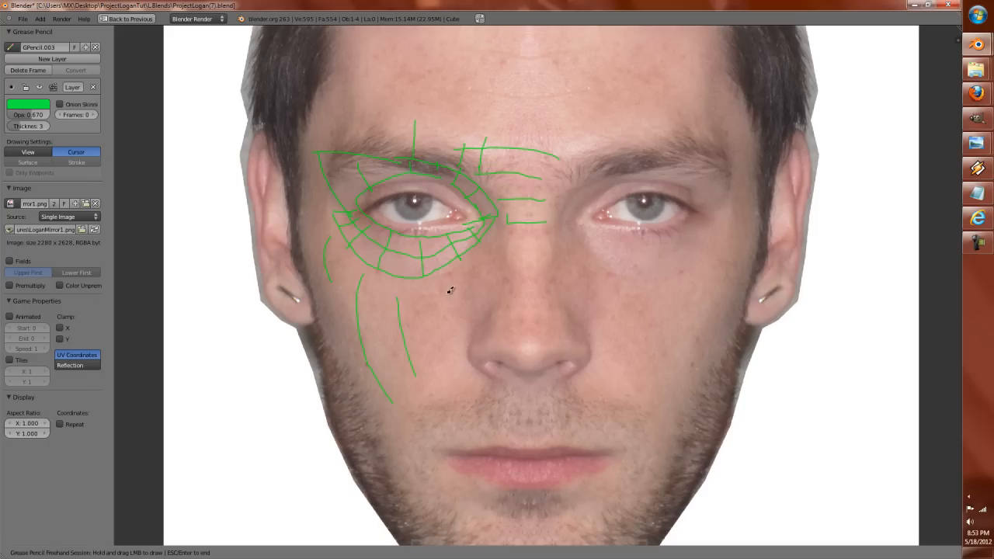
pyautogui.moveTo(464, 287); pyautogui.dragTo(336, 336)
pyautogui.moveTo(447, 326); pyautogui.dragTo(339, 382)
pyautogui.moveTo(447, 364); pyautogui.dragTo(359, 416)
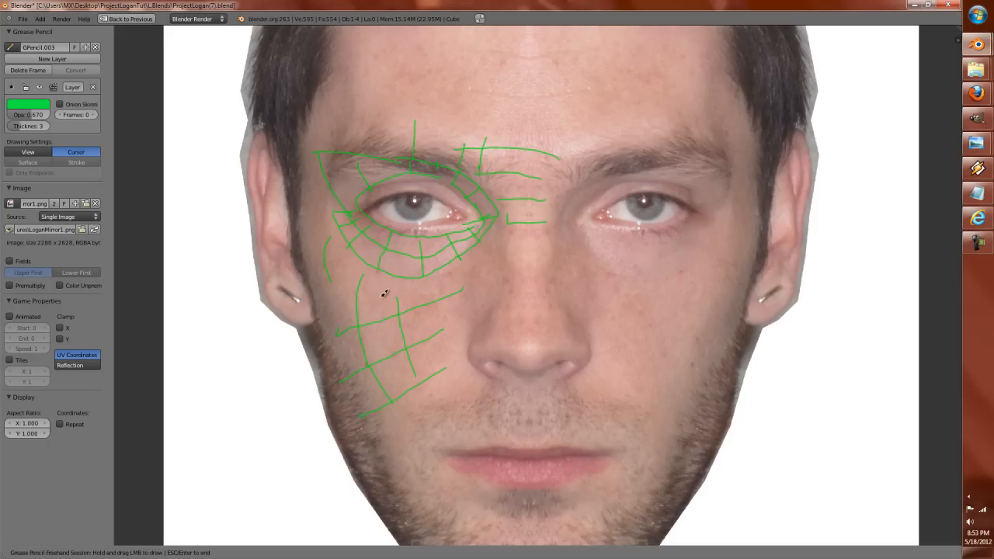
pyautogui.moveTo(413, 279); pyautogui.dragTo(323, 303)
pyautogui.moveTo(351, 261); pyautogui.dragTo(317, 275)
pyautogui.moveTo(337, 245); pyautogui.dragTo(320, 248)
# Draw cross-hatched oval patches on both sides of the upper nose and connect them with lines across the bridge.
pyautogui.moveTo(501, 232)
pyautogui.mouseDown()
pyautogui.moveTo(478, 247)
pyautogui.moveTo(464, 284)
pyautogui.mouseUp()
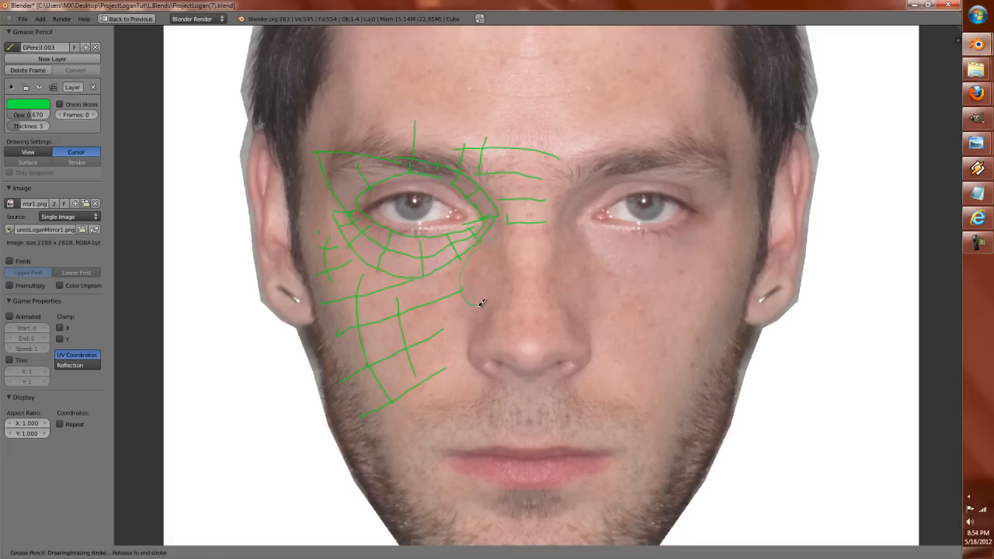
pyautogui.moveTo(506, 233)
pyautogui.mouseDown()
pyautogui.moveTo(472, 268)
pyautogui.moveTo(483, 267)
pyautogui.moveTo(474, 291)
pyautogui.moveTo(500, 276)
pyautogui.mouseUp()
pyautogui.moveTo(492, 243)
pyautogui.mouseDown()
pyautogui.moveTo(483, 249)
pyautogui.moveTo(484, 298)
pyautogui.mouseUp()
pyautogui.moveTo(495, 247); pyautogui.dragTo(502, 279)
pyautogui.moveTo(561, 231)
pyautogui.mouseDown()
pyautogui.moveTo(581, 236)
pyautogui.moveTo(600, 284)
pyautogui.moveTo(574, 287)
pyautogui.moveTo(568, 241)
pyautogui.moveTo(581, 231)
pyautogui.moveTo(583, 282)
pyautogui.moveTo(569, 263)
pyautogui.moveTo(598, 275)
pyautogui.mouseUp()
pyautogui.moveTo(500, 249)
pyautogui.mouseDown()
pyautogui.moveTo(562, 248)
pyautogui.moveTo(533, 261)
pyautogui.moveTo(571, 260)
pyautogui.mouseUp()
pyautogui.moveTo(504, 281); pyautogui.dragTo(571, 273)
pyautogui.moveTo(495, 299); pyautogui.dragTo(569, 292)
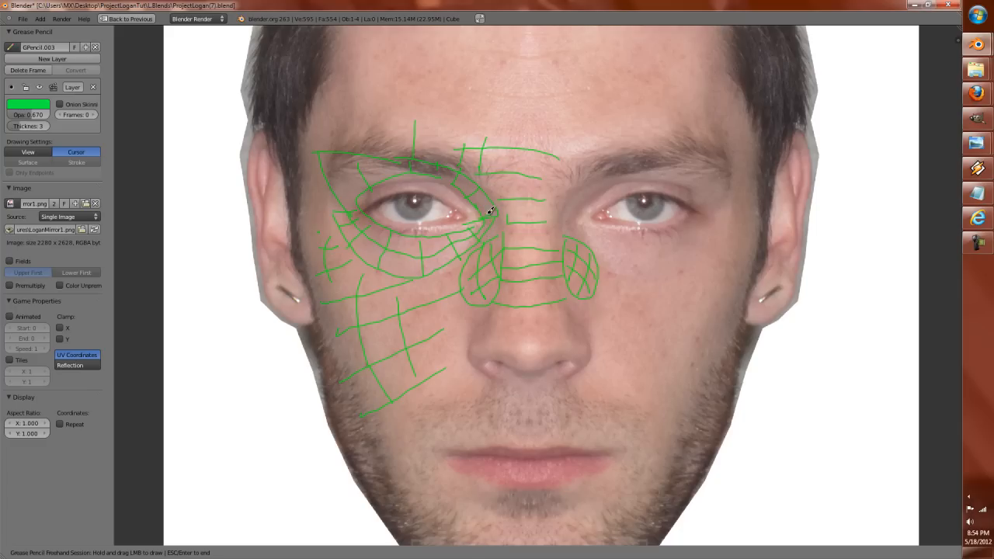
# Draw two side lines and a center line down the nose from between the brows to the tip.
pyautogui.moveTo(488, 161); pyautogui.dragTo(505, 187)
pyautogui.moveTo(513, 226); pyautogui.dragTo(512, 278)
pyautogui.moveTo(503, 326); pyautogui.dragTo(495, 346)
pyautogui.moveTo(551, 174)
pyautogui.mouseDown()
pyautogui.moveTo(543, 256)
pyautogui.moveTo(558, 335)
pyautogui.mouseUp()
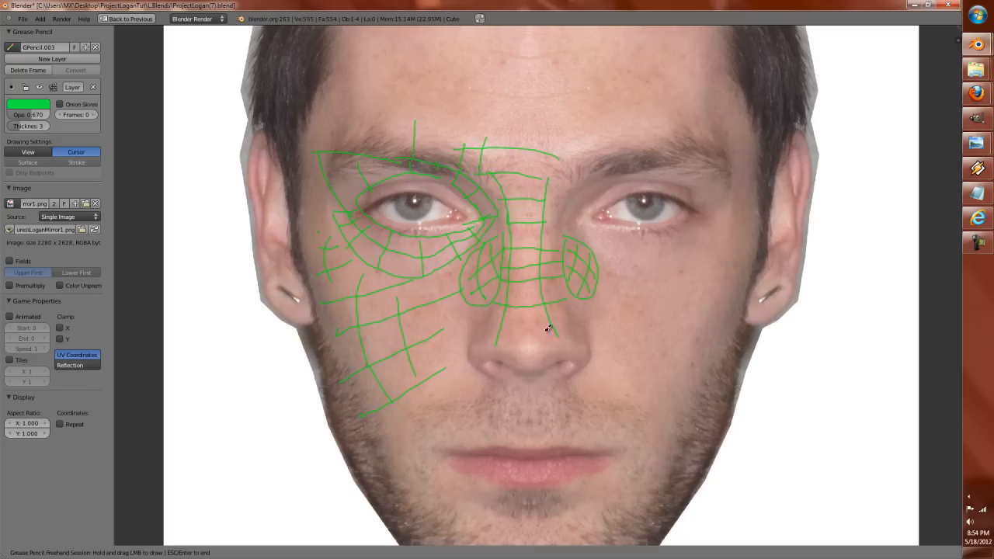
pyautogui.moveTo(528, 179)
pyautogui.mouseDown()
pyautogui.moveTo(519, 355)
pyautogui.moveTo(550, 350)
pyautogui.moveTo(498, 338)
pyautogui.mouseUp()
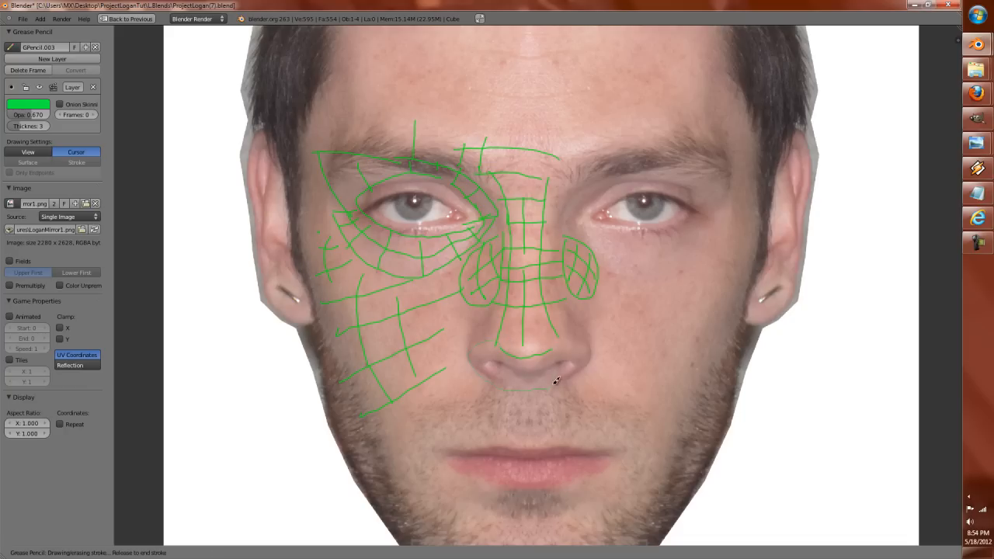
# Outline the base of the nose and the nostrils, and add a surrounding loop with connecting lines.
pyautogui.moveTo(587, 364)
pyautogui.mouseDown()
pyautogui.moveTo(583, 344)
pyautogui.moveTo(547, 343)
pyautogui.mouseUp()
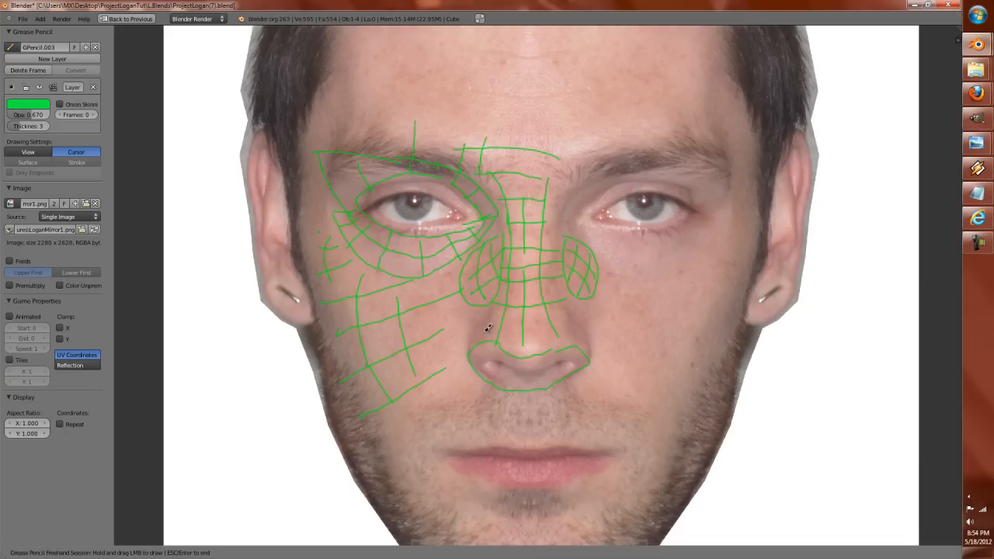
pyautogui.moveTo(489, 383); pyautogui.dragTo(470, 362)
pyautogui.moveTo(473, 315)
pyautogui.mouseDown()
pyautogui.moveTo(495, 306)
pyautogui.moveTo(474, 362)
pyautogui.mouseUp()
pyautogui.moveTo(588, 363)
pyautogui.mouseDown()
pyautogui.moveTo(565, 300)
pyautogui.moveTo(593, 312)
pyautogui.moveTo(605, 356)
pyautogui.moveTo(555, 395)
pyautogui.moveTo(499, 388)
pyautogui.moveTo(525, 381)
pyautogui.moveTo(564, 397)
pyautogui.moveTo(593, 351)
pyautogui.mouseUp()
pyautogui.moveTo(554, 361); pyautogui.dragTo(527, 372)
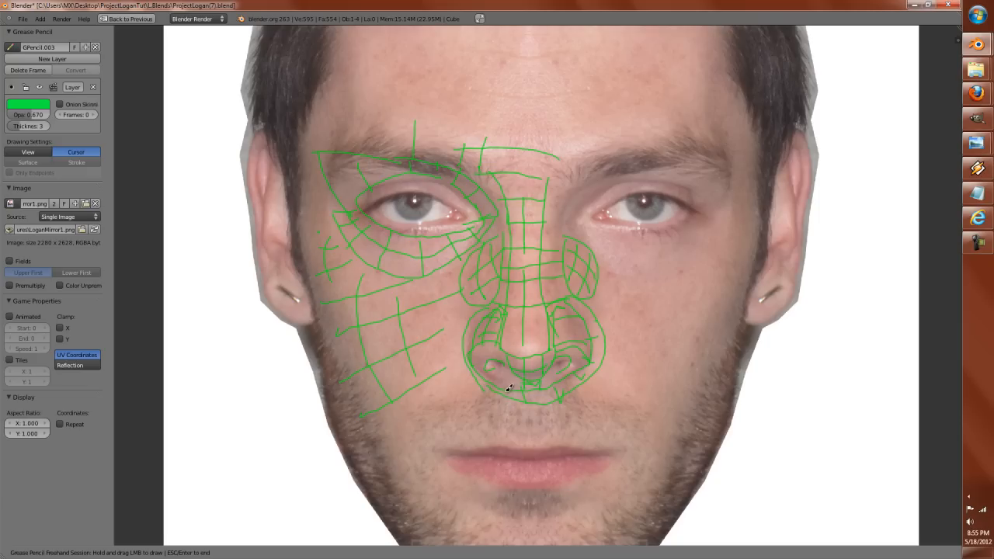
# Draw a U-shaped philtrum outline and laugh lines running from both nostrils down around the mouth.
pyautogui.moveTo(505, 395)
pyautogui.mouseDown()
pyautogui.moveTo(514, 432)
pyautogui.moveTo(538, 449)
pyautogui.moveTo(557, 394)
pyautogui.mouseUp()
pyautogui.moveTo(483, 381)
pyautogui.mouseDown()
pyautogui.moveTo(467, 434)
pyautogui.moveTo(461, 416)
pyautogui.moveTo(412, 419)
pyautogui.mouseUp()
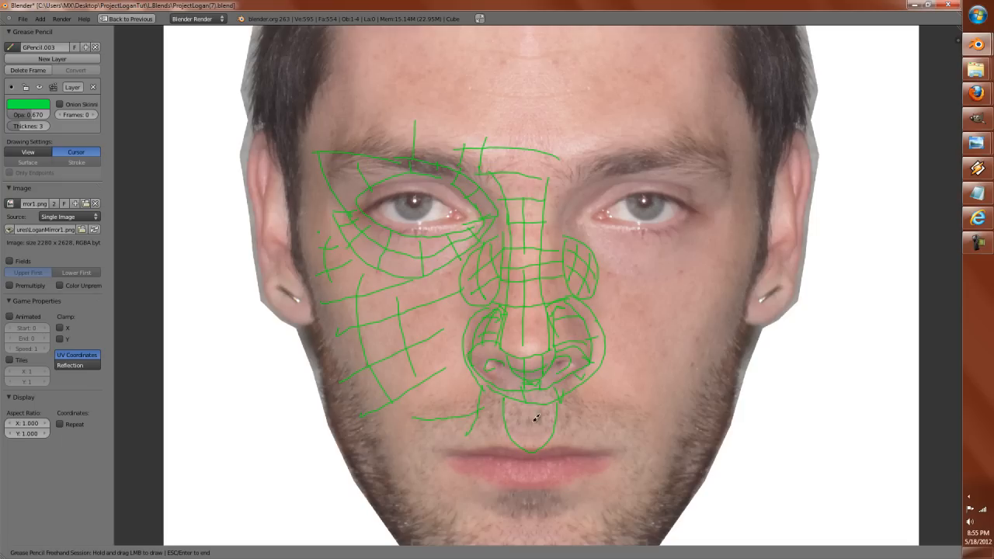
pyautogui.moveTo(568, 397)
pyautogui.mouseDown()
pyautogui.moveTo(579, 418)
pyautogui.moveTo(613, 419)
pyautogui.moveTo(652, 450)
pyautogui.mouseUp()
pyautogui.moveTo(455, 412)
pyautogui.mouseDown()
pyautogui.moveTo(412, 428)
pyautogui.moveTo(377, 471)
pyautogui.mouseUp()
pyautogui.moveTo(648, 446); pyautogui.dragTo(662, 489)
# Draw an outer edge loop around the mouth with short radiating lines above, beside and below the lips.
pyautogui.moveTo(471, 421)
pyautogui.mouseDown()
pyautogui.moveTo(474, 446)
pyautogui.moveTo(502, 444)
pyautogui.mouseUp()
pyautogui.moveTo(576, 423)
pyautogui.mouseDown()
pyautogui.moveTo(572, 443)
pyautogui.moveTo(600, 452)
pyautogui.mouseUp()
pyautogui.moveTo(614, 454); pyautogui.dragTo(638, 450)
pyautogui.moveTo(604, 464)
pyautogui.mouseDown()
pyautogui.moveTo(623, 486)
pyautogui.moveTo(600, 507)
pyautogui.moveTo(525, 517)
pyautogui.mouseUp()
pyautogui.moveTo(498, 484); pyautogui.dragTo(482, 506)
pyautogui.moveTo(477, 471)
pyautogui.mouseDown()
pyautogui.moveTo(466, 483)
pyautogui.moveTo(431, 448)
pyautogui.moveTo(446, 431)
pyautogui.moveTo(440, 485)
pyautogui.moveTo(495, 525)
pyautogui.moveTo(576, 511)
pyautogui.mouseUp()
pyautogui.moveTo(634, 464); pyautogui.dragTo(624, 444)
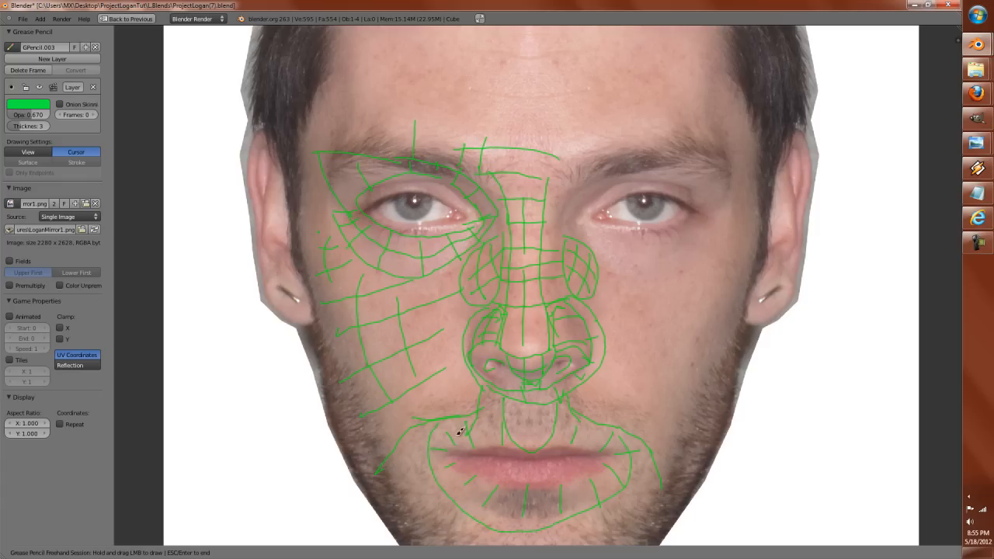
# Divide the philtrum with center and cross lines, and add an inner loop around the mouth.
pyautogui.moveTo(534, 396)
pyautogui.mouseDown()
pyautogui.moveTo(532, 433)
pyautogui.moveTo(539, 413)
pyautogui.moveTo(514, 420)
pyautogui.mouseUp()
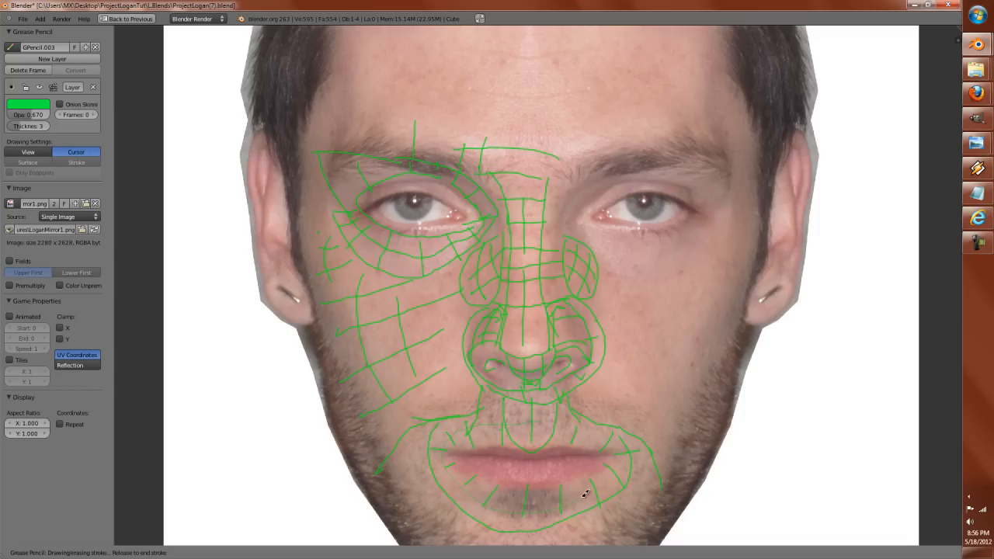
pyautogui.moveTo(532, 418); pyautogui.dragTo(517, 421)
pyautogui.moveTo(471, 482); pyautogui.dragTo(453, 498)
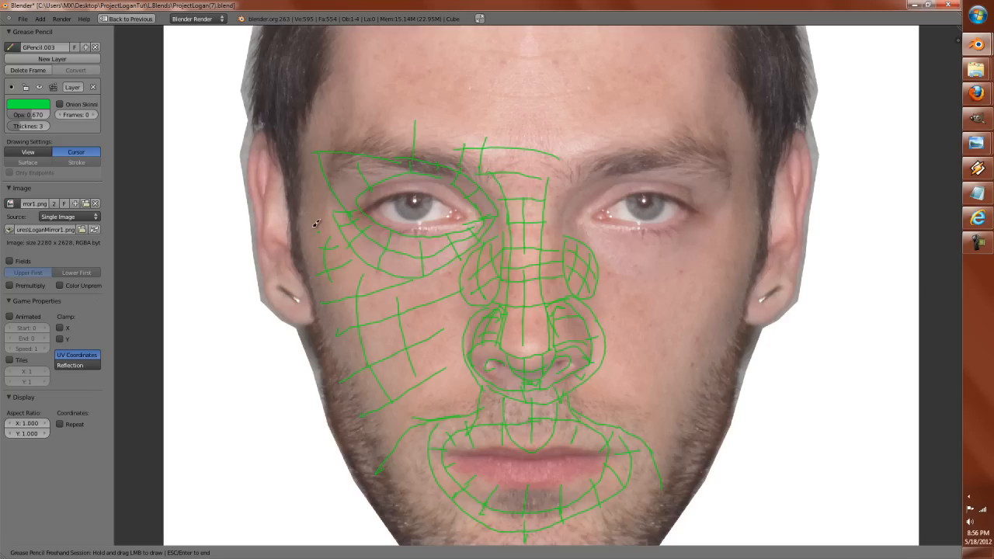
# Add more lengthwise lines to the image-left cheek grid and extend the outer eye loop over the brow and below the eye.
pyautogui.moveTo(326, 284); pyautogui.dragTo(352, 345)
pyautogui.moveTo(389, 424); pyautogui.dragTo(387, 418)
pyautogui.moveTo(379, 271); pyautogui.dragTo(421, 402)
pyautogui.moveTo(423, 283); pyautogui.dragTo(470, 384)
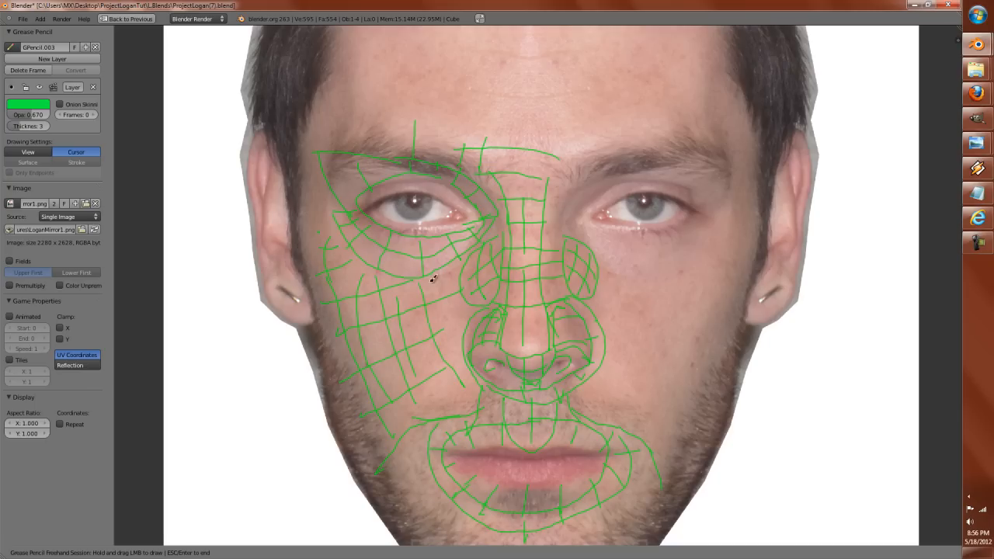
pyautogui.moveTo(493, 146)
pyautogui.mouseDown()
pyautogui.moveTo(370, 128)
pyautogui.moveTo(326, 158)
pyautogui.mouseUp()
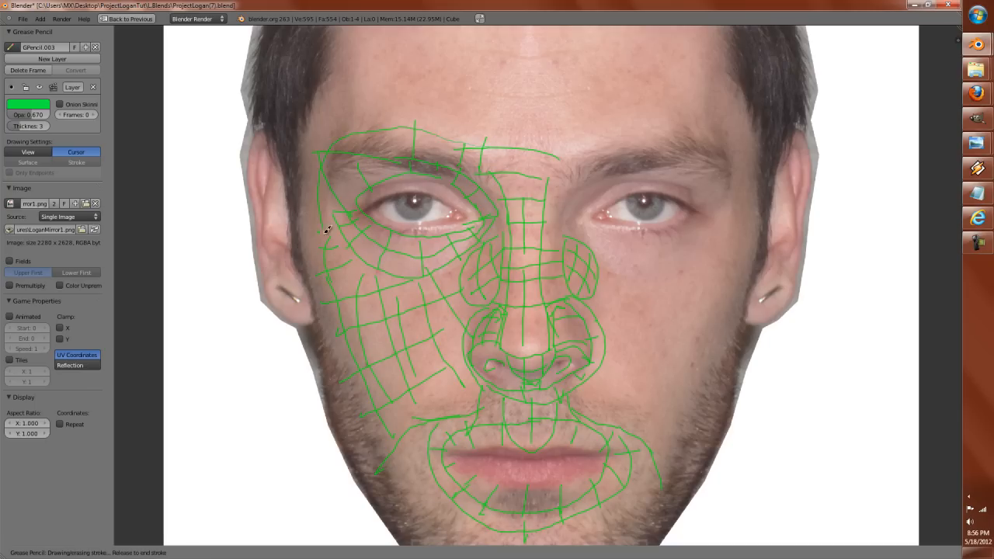
pyautogui.moveTo(385, 273)
pyautogui.mouseDown()
pyautogui.moveTo(472, 273)
pyautogui.moveTo(497, 257)
pyautogui.mouseUp()
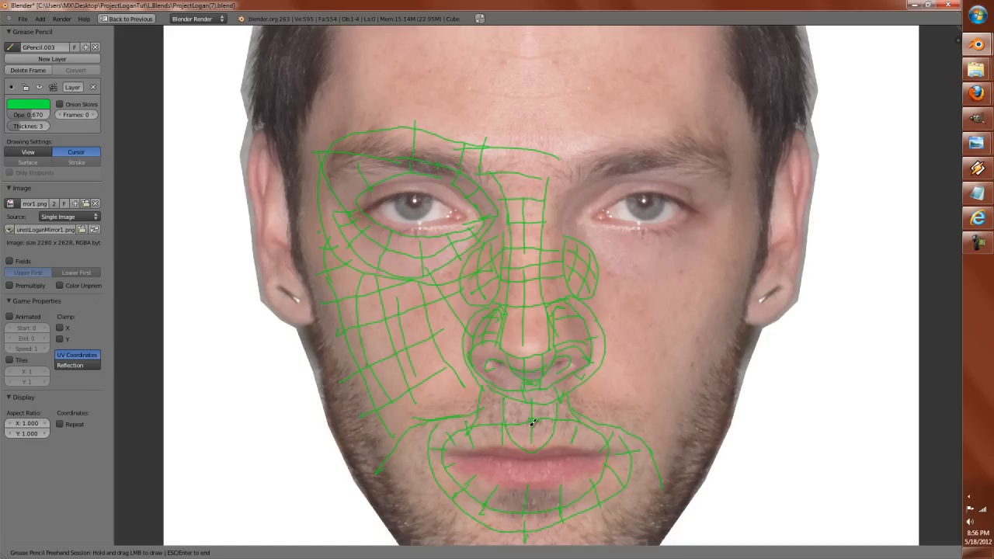
# Draw the loops following the upper and lower lips, with short dividing lines across them.
pyautogui.moveTo(513, 447)
pyautogui.mouseDown()
pyautogui.moveTo(519, 459)
pyautogui.moveTo(543, 460)
pyautogui.mouseUp()
pyautogui.moveTo(554, 454); pyautogui.dragTo(554, 458)
pyautogui.moveTo(569, 451); pyautogui.dragTo(591, 457)
pyautogui.moveTo(501, 447); pyautogui.dragTo(480, 456)
pyautogui.moveTo(455, 445); pyautogui.dragTo(455, 447)
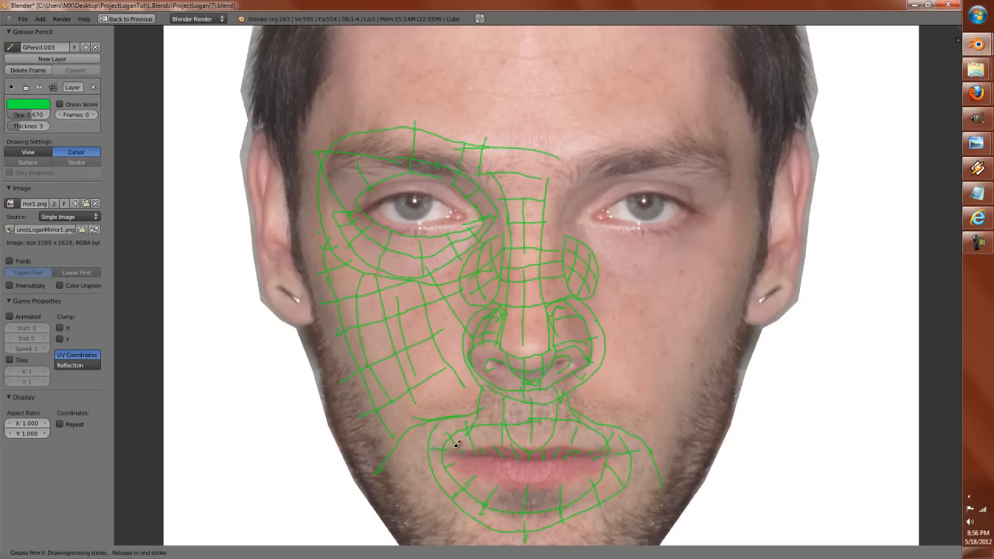
pyautogui.moveTo(551, 454); pyautogui.dragTo(549, 457)
pyautogui.moveTo(585, 452); pyautogui.dragTo(584, 457)
pyautogui.moveTo(484, 459); pyautogui.dragTo(481, 468)
pyautogui.moveTo(500, 463)
pyautogui.mouseDown()
pyautogui.moveTo(496, 475)
pyautogui.moveTo(537, 482)
pyautogui.moveTo(576, 470)
pyautogui.moveTo(492, 482)
pyautogui.moveTo(469, 463)
pyautogui.moveTo(586, 458)
pyautogui.mouseUp()
pyautogui.moveTo(554, 441); pyautogui.dragTo(549, 451)
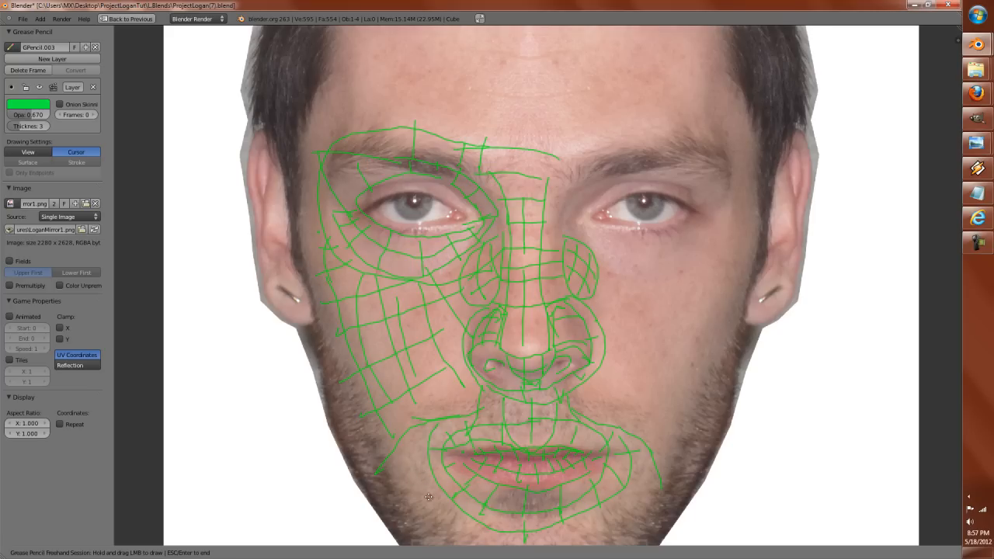
pyautogui.moveTo(428, 497); pyautogui.dragTo(427, 385, button='middle')
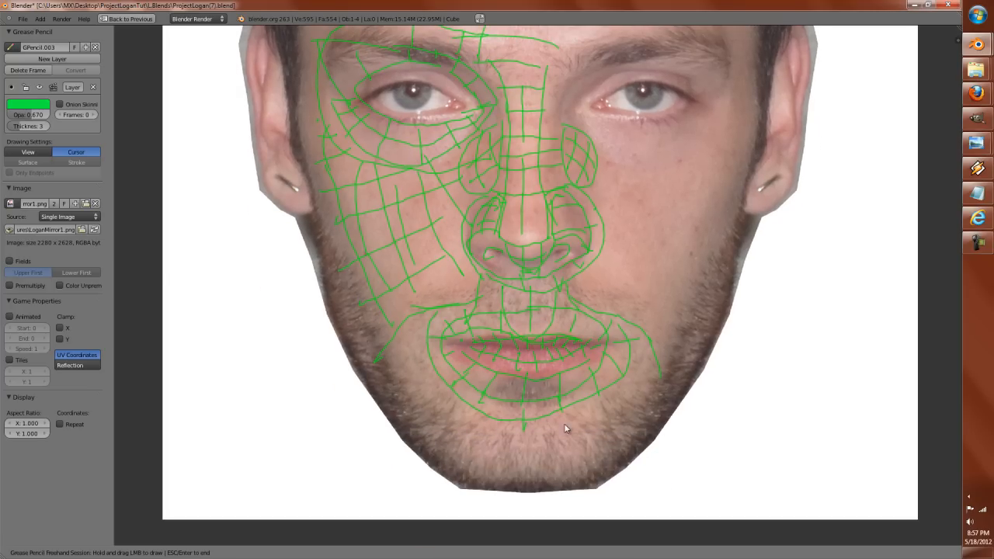
# Draw concentric arched loops around the chin, divided by short radiating lines and lengthwise lines down to the chin's edge.
pyautogui.moveTo(607, 438); pyautogui.dragTo(613, 451)
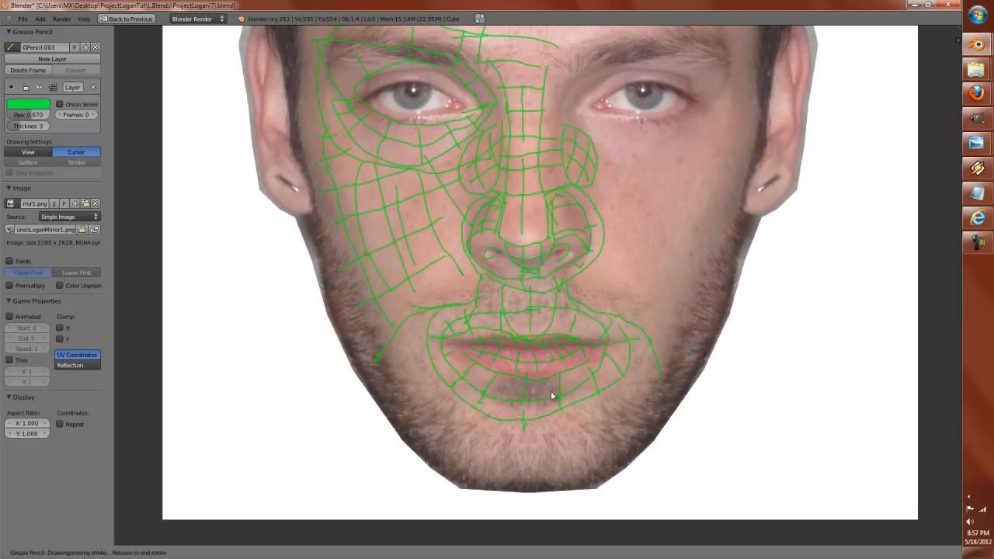
pyautogui.moveTo(453, 459)
pyautogui.mouseDown()
pyautogui.moveTo(458, 449)
pyautogui.moveTo(468, 470)
pyautogui.moveTo(507, 436)
pyautogui.mouseUp()
pyautogui.moveTo(540, 403); pyautogui.dragTo(539, 433)
pyautogui.moveTo(580, 409)
pyautogui.mouseDown()
pyautogui.moveTo(563, 433)
pyautogui.moveTo(590, 470)
pyautogui.moveTo(526, 431)
pyautogui.moveTo(484, 481)
pyautogui.moveTo(498, 423)
pyautogui.mouseUp()
pyautogui.moveTo(601, 475)
pyautogui.mouseDown()
pyautogui.moveTo(561, 459)
pyautogui.moveTo(490, 459)
pyautogui.moveTo(505, 492)
pyautogui.moveTo(578, 485)
pyautogui.mouseUp()
pyautogui.moveTo(540, 432); pyautogui.dragTo(538, 487)
pyautogui.moveTo(511, 439); pyautogui.dragTo(515, 481)
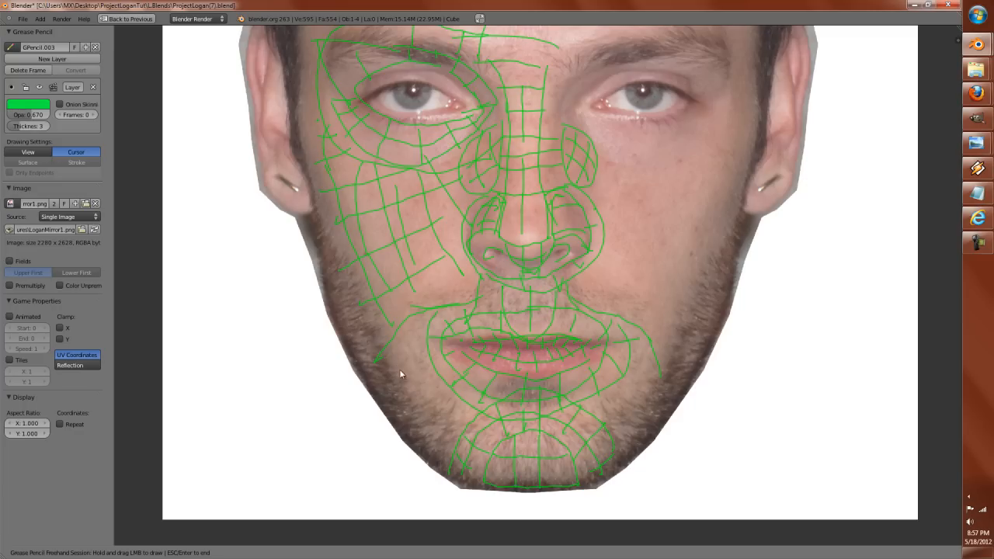
# Draw lengthwise loops along the image-left jaw from the cheek to the chin and cross them with short dividing lines.
pyautogui.moveTo(378, 366); pyautogui.dragTo(400, 414)
pyautogui.moveTo(448, 461); pyautogui.dragTo(450, 463)
pyautogui.moveTo(391, 349); pyautogui.dragTo(457, 427)
pyautogui.moveTo(446, 388); pyautogui.dragTo(401, 437)
pyautogui.moveTo(464, 406); pyautogui.dragTo(420, 457)
pyautogui.moveTo(393, 375); pyautogui.dragTo(365, 405)
# Add a second Grease Pencil layer for the reference photo and set its stroke colour to red.
pyautogui.click(55, 60)
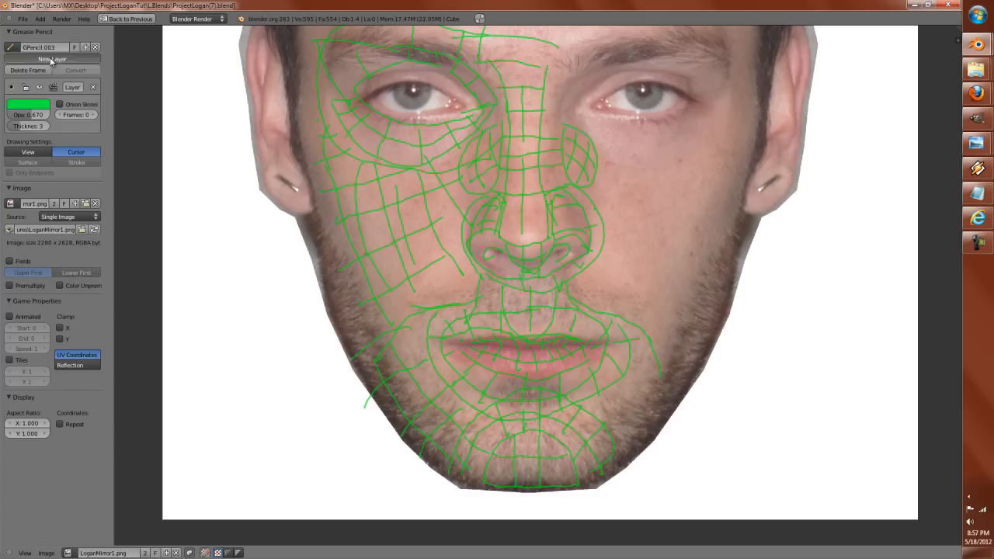
pyautogui.click(36, 163)
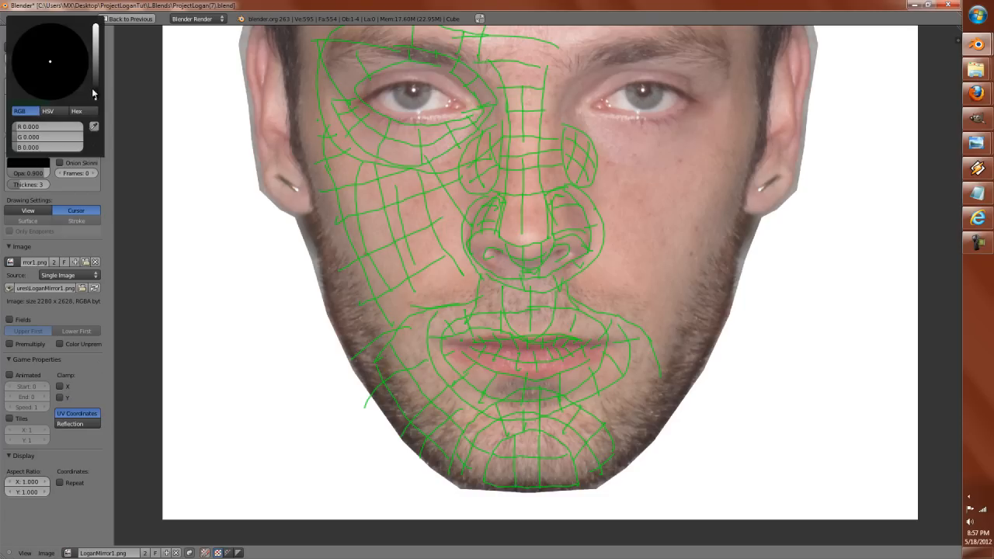
pyautogui.moveTo(97, 70); pyautogui.dragTo(97, 23)
pyautogui.click(48, 100)
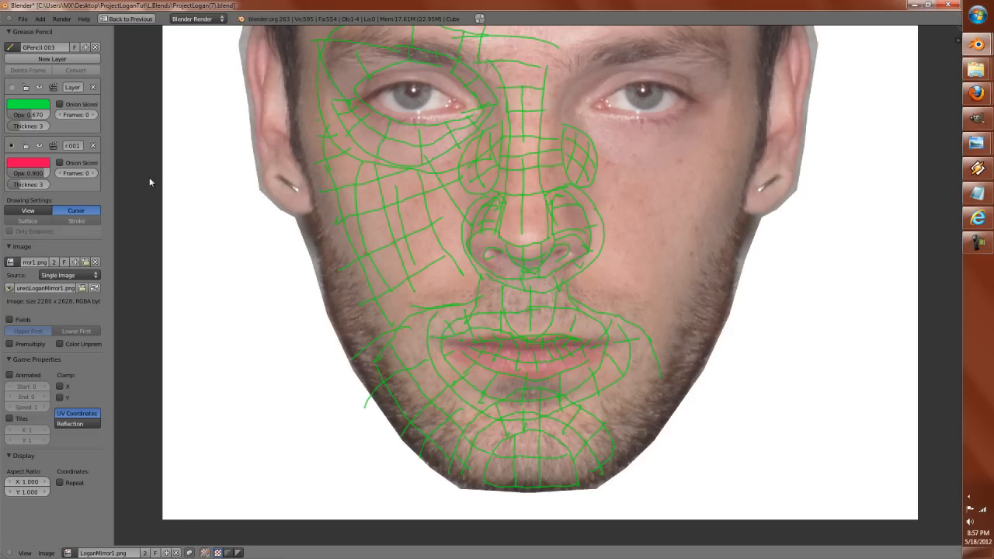
# Outline the hollow below the lower lip and the areas beside the chin in red, with arrows marking the lip hollow and image-left area.
pyautogui.moveTo(561, 399); pyautogui.dragTo(535, 425)
pyautogui.moveTo(495, 386)
pyautogui.mouseDown()
pyautogui.moveTo(505, 406)
pyautogui.moveTo(559, 399)
pyautogui.moveTo(514, 377)
pyautogui.moveTo(495, 384)
pyautogui.mouseUp()
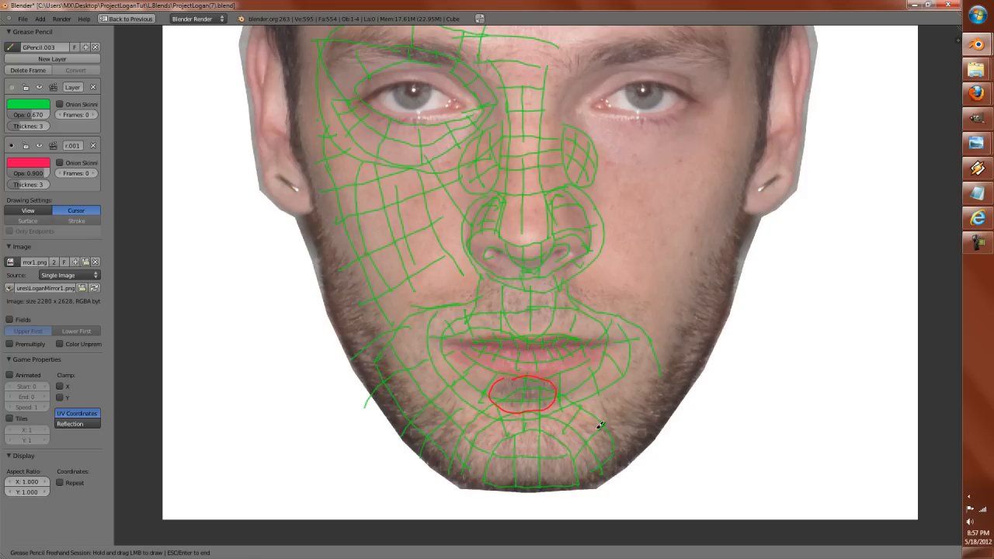
pyautogui.moveTo(673, 485); pyautogui.dragTo(588, 412)
pyautogui.moveTo(650, 373)
pyautogui.mouseDown()
pyautogui.moveTo(613, 396)
pyautogui.moveTo(643, 424)
pyautogui.moveTo(656, 378)
pyautogui.mouseUp()
pyautogui.moveTo(453, 444)
pyautogui.mouseDown()
pyautogui.moveTo(455, 405)
pyautogui.moveTo(409, 371)
pyautogui.moveTo(435, 441)
pyautogui.mouseUp()
pyautogui.moveTo(379, 479); pyautogui.dragTo(415, 425)
pyautogui.moveTo(393, 431); pyautogui.dragTo(416, 424)
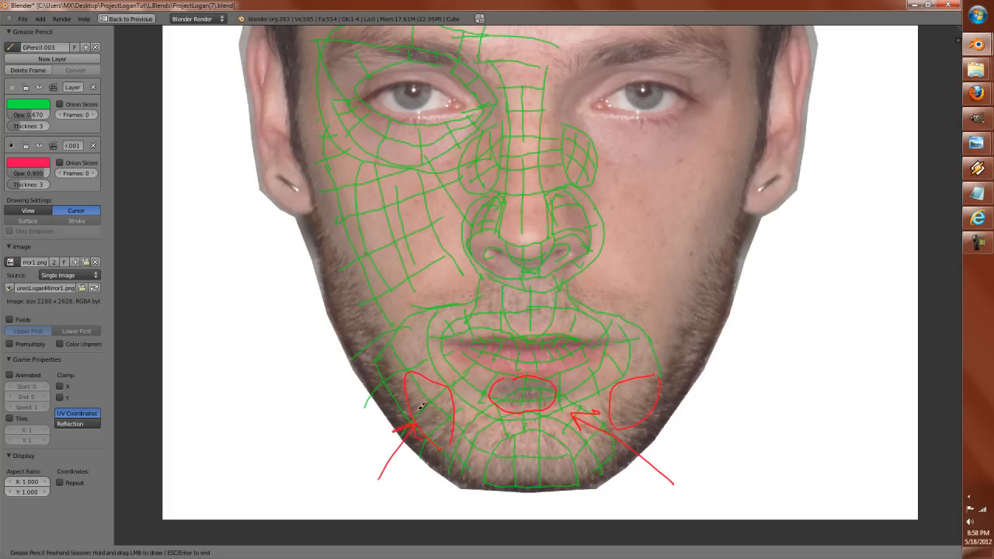
# Mark the image-right chin area with an arrow, and outline a narrow patch on that side's jaw with its own arrow.
pyautogui.moveTo(683, 454); pyautogui.dragTo(652, 426)
pyautogui.moveTo(658, 437)
pyautogui.mouseDown()
pyautogui.moveTo(652, 425)
pyautogui.moveTo(671, 426)
pyautogui.mouseUp()
pyautogui.moveTo(712, 297)
pyautogui.mouseDown()
pyautogui.moveTo(692, 342)
pyautogui.moveTo(712, 298)
pyautogui.mouseUp()
pyautogui.moveTo(763, 349); pyautogui.dragTo(730, 326)
# Outline the triangular hollows between the inner eye corners and the nose bridge, and point an arrow at each.
pyautogui.moveTo(575, 100)
pyautogui.mouseDown()
pyautogui.moveTo(577, 124)
pyautogui.moveTo(571, 85)
pyautogui.mouseUp()
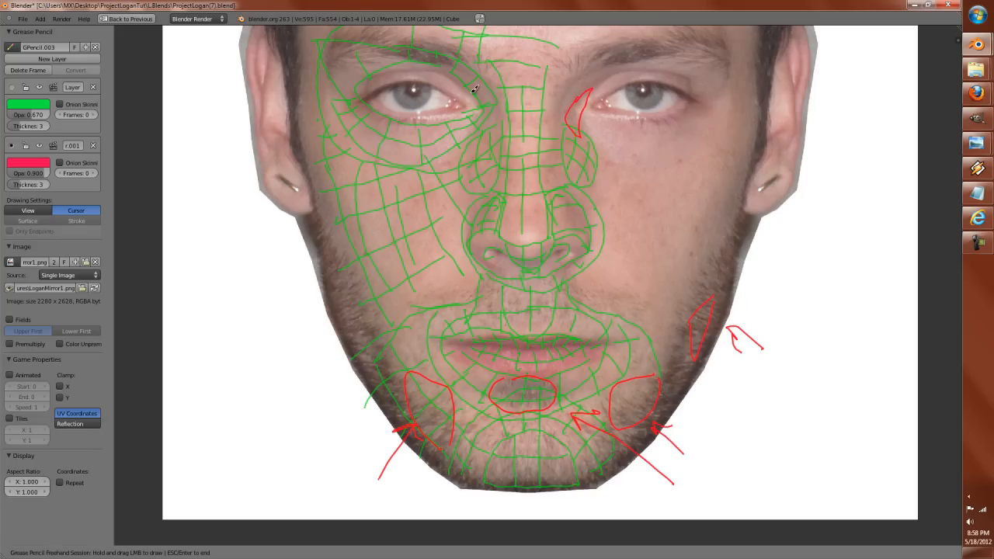
pyautogui.moveTo(473, 83)
pyautogui.mouseDown()
pyautogui.moveTo(489, 116)
pyautogui.moveTo(475, 85)
pyautogui.mouseUp()
pyautogui.moveTo(622, 149); pyautogui.dragTo(605, 134)
pyautogui.moveTo(605, 134); pyautogui.dragTo(632, 165)
pyautogui.moveTo(449, 186); pyautogui.dragTo(468, 147)
pyautogui.moveTo(468, 146); pyautogui.dragTo(471, 161)
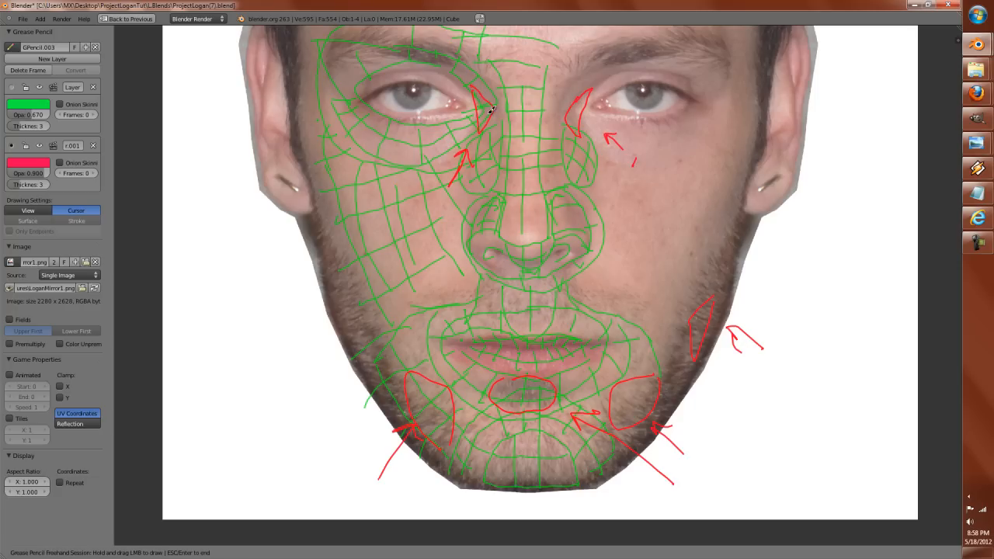
# Outline the underside of the nose around both nostrils in red and point an arrow at it.
pyautogui.moveTo(414, 278); pyautogui.dragTo(501, 351, button='middle')
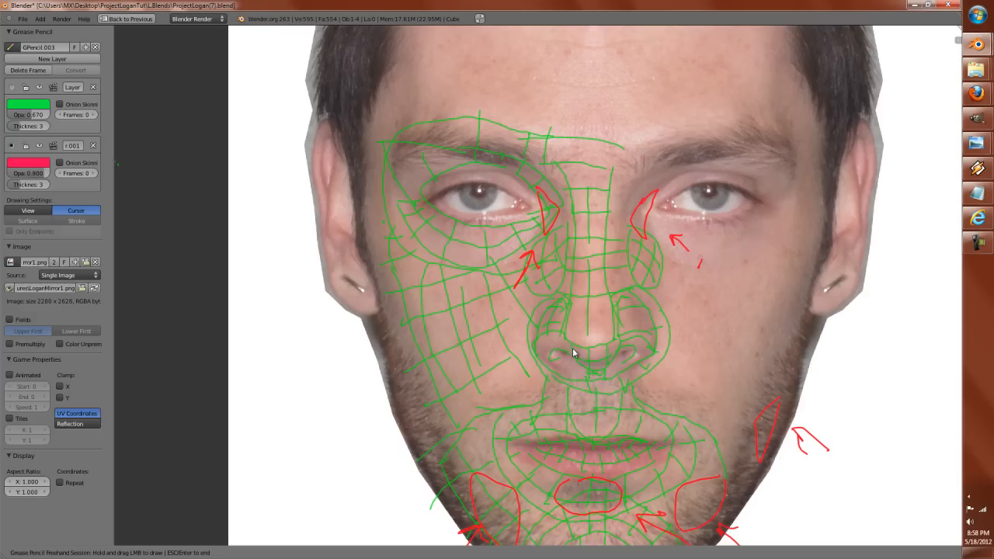
pyautogui.moveTo(542, 341)
pyautogui.mouseDown()
pyautogui.moveTo(569, 393)
pyautogui.moveTo(638, 376)
pyautogui.moveTo(626, 339)
pyautogui.moveTo(615, 340)
pyautogui.mouseUp()
pyautogui.moveTo(704, 378); pyautogui.dragTo(649, 349)
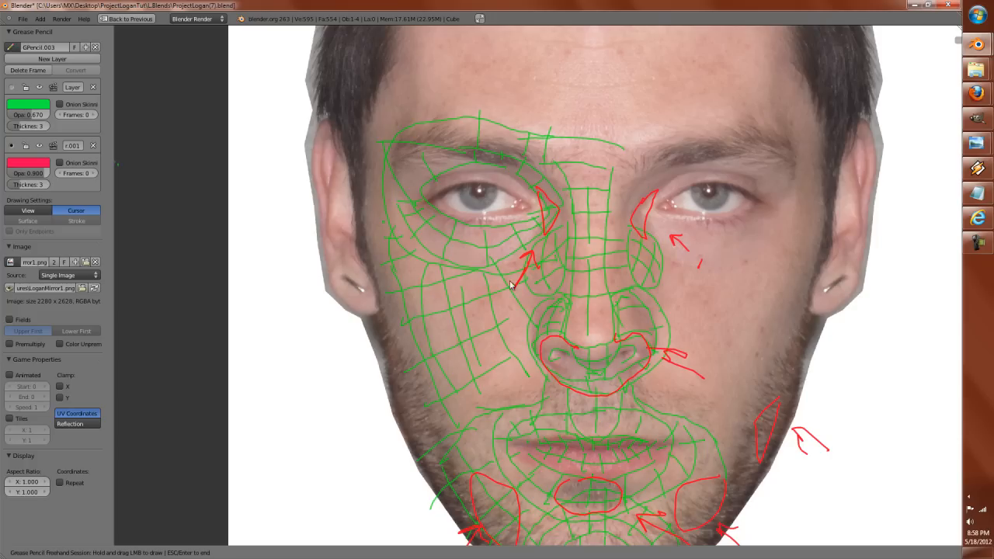
# Draw a red loop around the image-left eye and trace its lower lid edge with short cross lines.
pyautogui.moveTo(526, 199)
pyautogui.mouseDown()
pyautogui.moveTo(484, 177)
pyautogui.moveTo(432, 193)
pyautogui.moveTo(477, 220)
pyautogui.moveTo(503, 221)
pyautogui.mouseUp()
pyautogui.scroll(5, 483, 232)
pyautogui.moveTo(402, 179); pyautogui.dragTo(528, 439, button='middle')
pyautogui.scroll(1, 510, 413)
pyautogui.scroll(2, 506, 311)
pyautogui.moveTo(589, 370)
pyautogui.mouseDown()
pyautogui.moveTo(599, 398)
pyautogui.moveTo(689, 388)
pyautogui.mouseUp()
pyautogui.moveTo(551, 378); pyautogui.dragTo(551, 408)
pyautogui.moveTo(487, 387)
pyautogui.mouseDown()
pyautogui.moveTo(485, 404)
pyautogui.moveTo(425, 408)
pyautogui.moveTo(346, 394)
pyautogui.mouseUp()
pyautogui.moveTo(330, 384); pyautogui.dragTo(303, 388)
pyautogui.moveTo(218, 303)
pyautogui.mouseDown()
pyautogui.moveTo(262, 339)
pyautogui.moveTo(409, 405)
pyautogui.moveTo(625, 365)
pyautogui.mouseUp()
pyautogui.moveTo(562, 418); pyautogui.dragTo(668, 391)
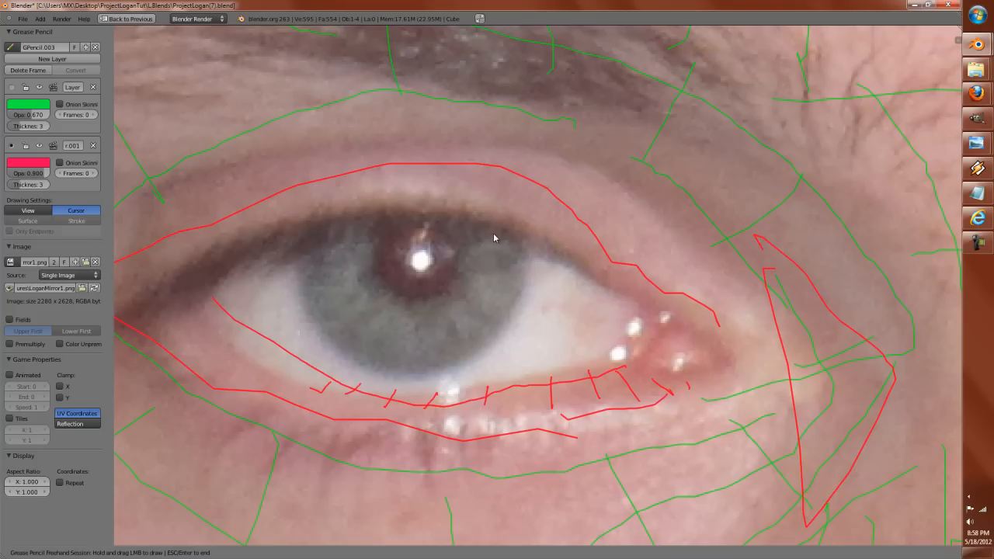
# Trace the upper lid edge of the image-left eye and outline the tear duct at its inner corner.
pyautogui.moveTo(635, 306)
pyautogui.mouseDown()
pyautogui.moveTo(538, 237)
pyautogui.moveTo(440, 227)
pyautogui.mouseUp()
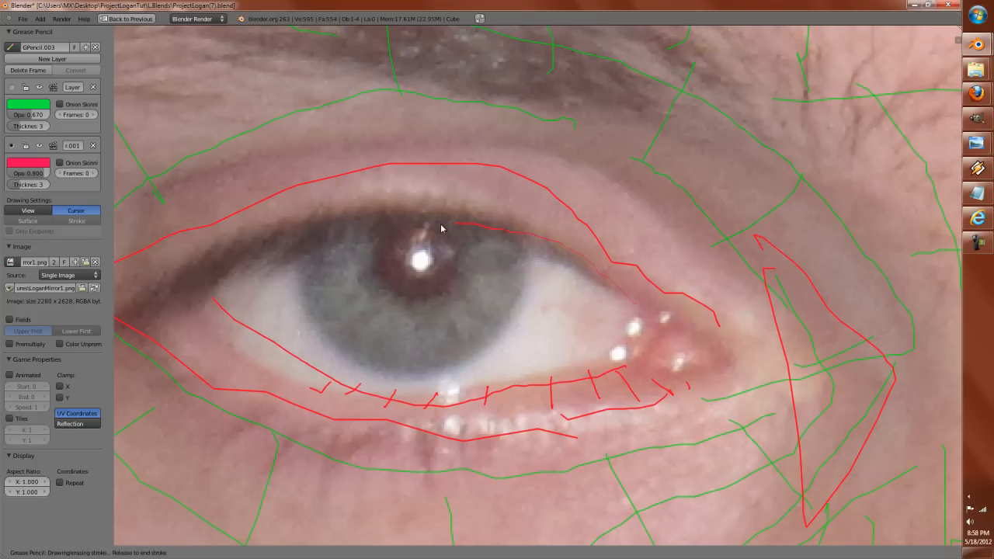
pyautogui.moveTo(214, 267); pyautogui.dragTo(190, 274)
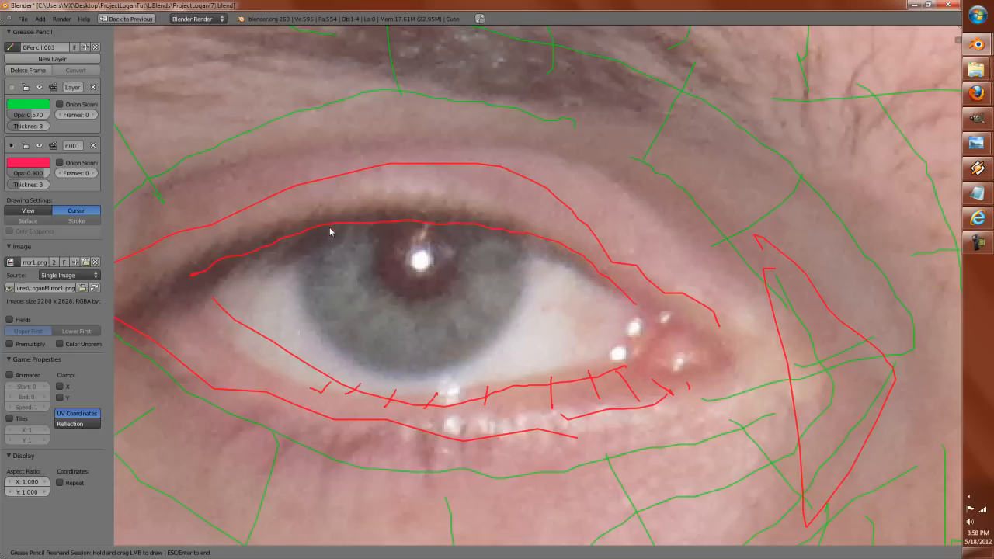
pyautogui.moveTo(331, 229); pyautogui.dragTo(394, 241)
pyautogui.moveTo(634, 304)
pyautogui.mouseDown()
pyautogui.moveTo(690, 341)
pyautogui.moveTo(679, 349)
pyautogui.moveTo(644, 325)
pyautogui.moveTo(623, 365)
pyautogui.mouseUp()
pyautogui.moveTo(658, 330); pyautogui.dragTo(645, 373)
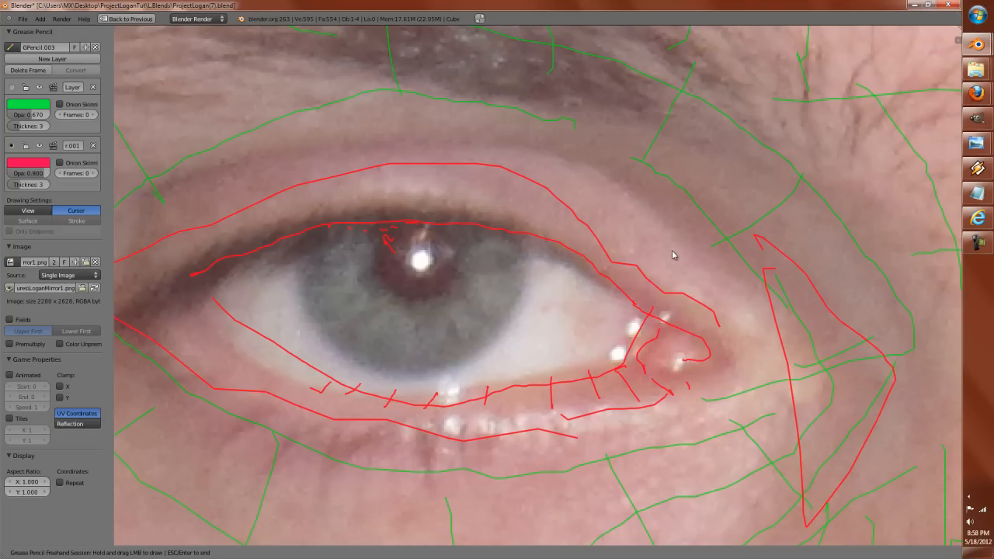
# Draw the eyelid crease over the upper lid from the inner corner outward, and mark its outer end with an arrow.
pyautogui.moveTo(740, 293); pyautogui.dragTo(682, 223)
pyautogui.moveTo(600, 164); pyautogui.dragTo(585, 156)
pyautogui.moveTo(748, 312); pyautogui.dragTo(781, 351)
pyautogui.moveTo(556, 149)
pyautogui.mouseDown()
pyautogui.moveTo(450, 133)
pyautogui.moveTo(396, 144)
pyautogui.mouseUp()
pyautogui.moveTo(630, 242)
pyautogui.mouseDown()
pyautogui.moveTo(534, 184)
pyautogui.moveTo(452, 169)
pyautogui.mouseUp()
pyautogui.scroll(-2, 324, 233)
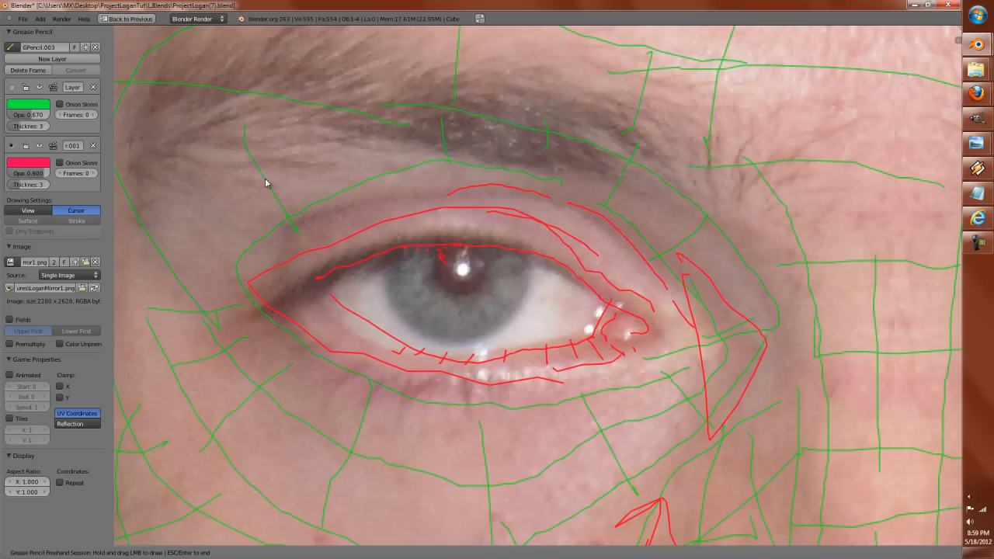
pyautogui.moveTo(412, 196)
pyautogui.mouseDown()
pyautogui.moveTo(281, 215)
pyautogui.moveTo(360, 198)
pyautogui.mouseUp()
pyautogui.moveTo(257, 146)
pyautogui.mouseDown()
pyautogui.moveTo(271, 215)
pyautogui.moveTo(304, 213)
pyautogui.mouseUp()
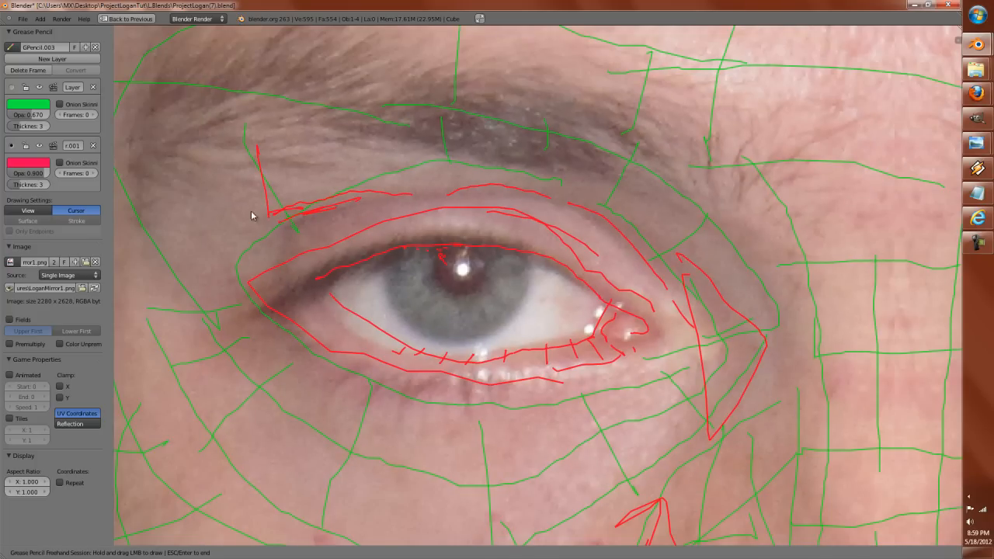
# Hatch the fold below the outer brow, draw the overlapping lids at the outer eye corner, and add more lower-lid cross lines.
pyautogui.moveTo(199, 204)
pyautogui.mouseDown()
pyautogui.moveTo(257, 168)
pyautogui.moveTo(220, 184)
pyautogui.moveTo(297, 168)
pyautogui.moveTo(273, 196)
pyautogui.mouseUp()
pyautogui.moveTo(312, 258); pyautogui.dragTo(207, 299)
pyautogui.moveTo(313, 279)
pyautogui.mouseDown()
pyautogui.moveTo(207, 299)
pyautogui.moveTo(196, 289)
pyautogui.moveTo(321, 280)
pyautogui.moveTo(243, 308)
pyautogui.moveTo(308, 335)
pyautogui.moveTo(304, 328)
pyautogui.mouseUp()
pyautogui.moveTo(399, 357)
pyautogui.mouseDown()
pyautogui.moveTo(362, 348)
pyautogui.moveTo(322, 318)
pyautogui.moveTo(319, 277)
pyautogui.moveTo(326, 296)
pyautogui.moveTo(331, 272)
pyautogui.moveTo(290, 297)
pyautogui.moveTo(308, 297)
pyautogui.moveTo(388, 354)
pyautogui.mouseUp()
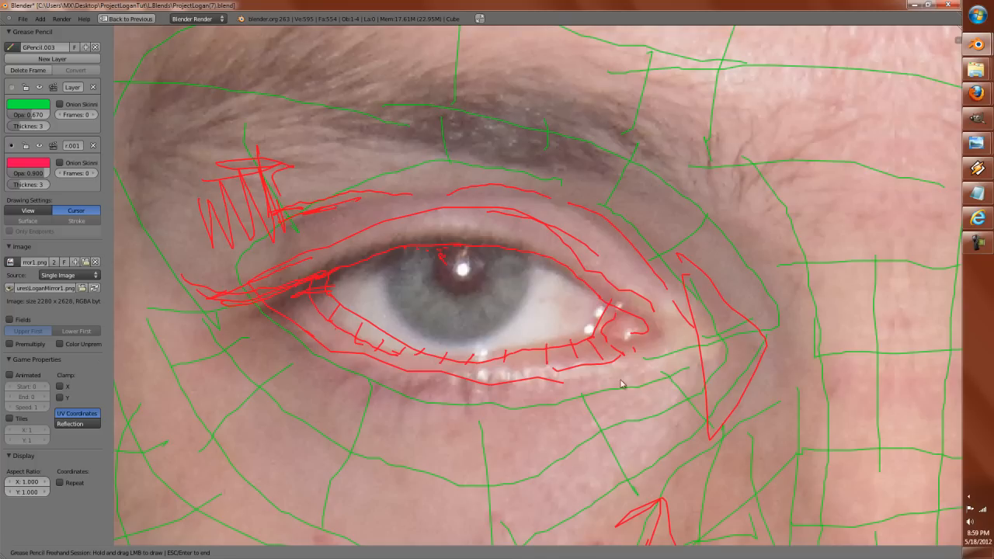
# Draw radiating lines below the lower lid, cross them with a wide arc, and continue the loop over the upper lid.
pyautogui.moveTo(647, 385)
pyautogui.mouseDown()
pyautogui.moveTo(526, 412)
pyautogui.moveTo(496, 404)
pyautogui.mouseUp()
pyautogui.moveTo(598, 395); pyautogui.dragTo(633, 509)
pyautogui.moveTo(534, 413); pyautogui.dragTo(547, 537)
pyautogui.moveTo(452, 404); pyautogui.dragTo(419, 535)
pyautogui.moveTo(377, 390); pyautogui.dragTo(318, 490)
pyautogui.moveTo(317, 363); pyautogui.dragTo(230, 449)
pyautogui.moveTo(251, 336); pyautogui.dragTo(162, 378)
pyautogui.moveTo(165, 330)
pyautogui.mouseDown()
pyautogui.moveTo(295, 445)
pyautogui.moveTo(437, 497)
pyautogui.moveTo(610, 470)
pyautogui.moveTo(678, 410)
pyautogui.mouseUp()
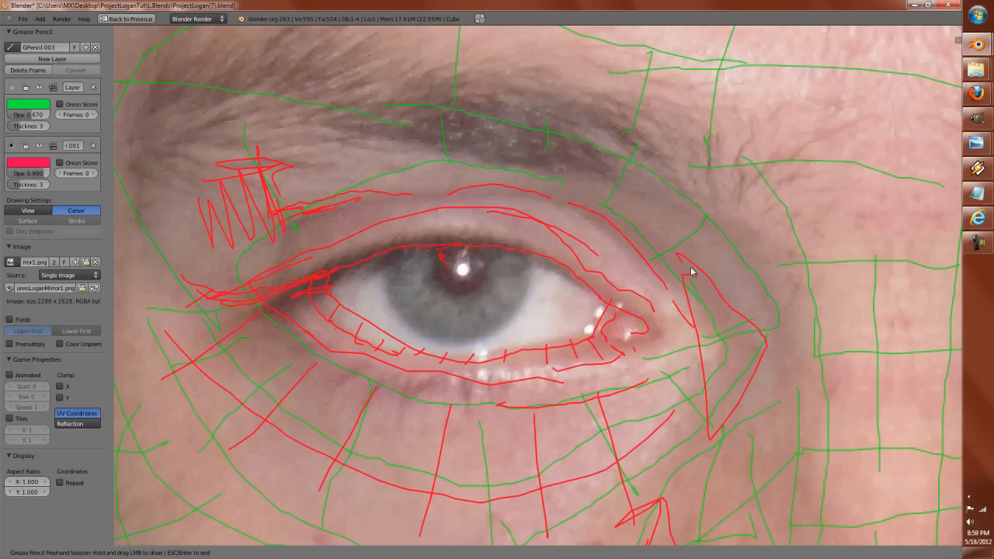
pyautogui.moveTo(728, 287); pyautogui.dragTo(604, 179)
pyautogui.moveTo(457, 167); pyautogui.dragTo(422, 183)
# End the drawing session, return to the multi-view layout in full screen, and hide the image editor's properties.
pyautogui.scroll(-5, 420, 180)
pyautogui.scroll(3, 418, 179)
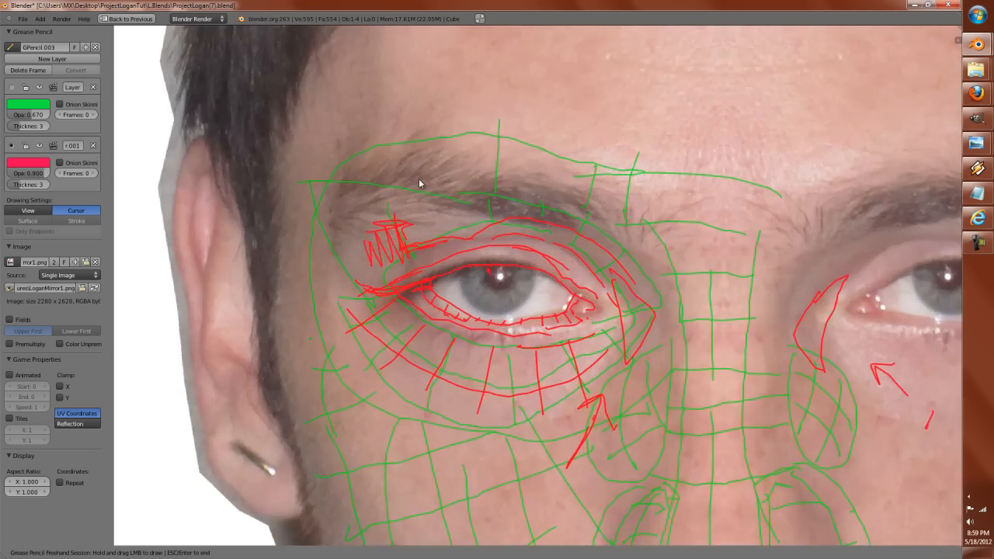
pyautogui.scroll(-2, 423, 466)
pyautogui.scroll(-3, 451, 393)
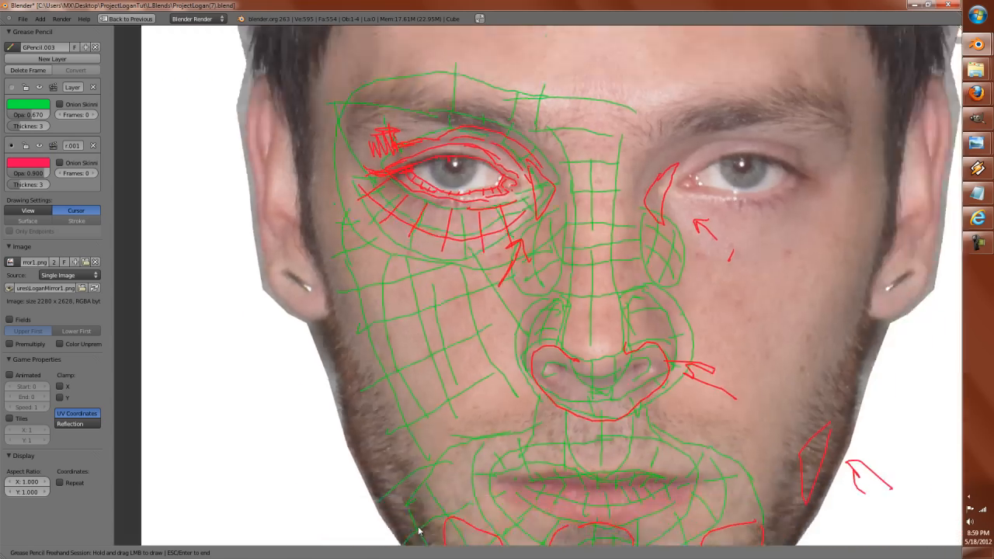
pyautogui.scroll(-1, 454, 486)
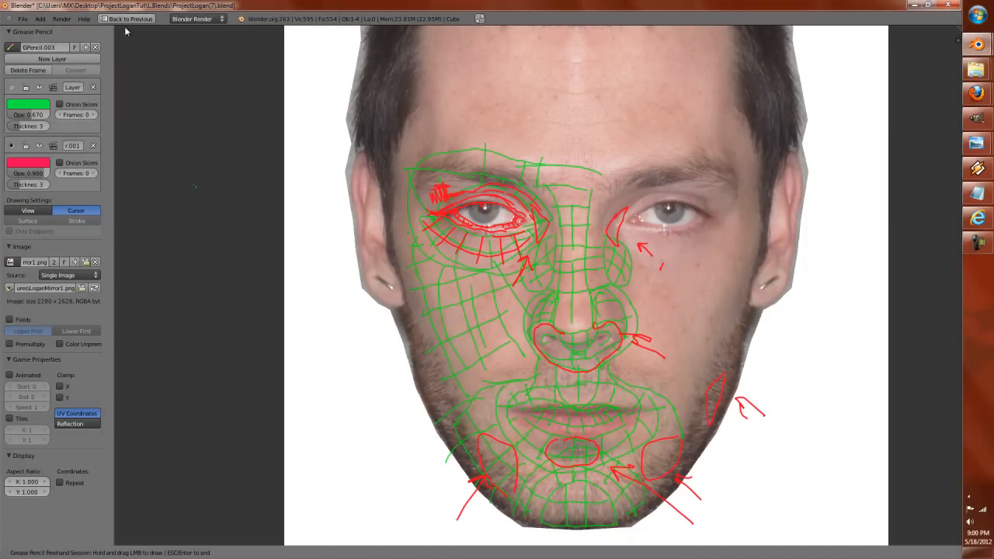
pyautogui.scroll(-2, 165, 102)
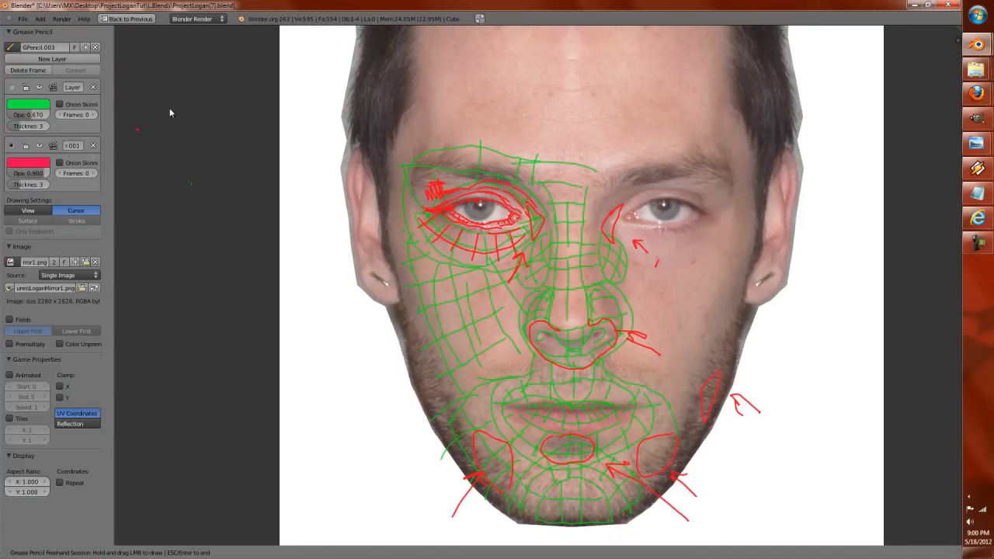
pyautogui.scroll(1, 186, 152)
pyautogui.press('Escape')
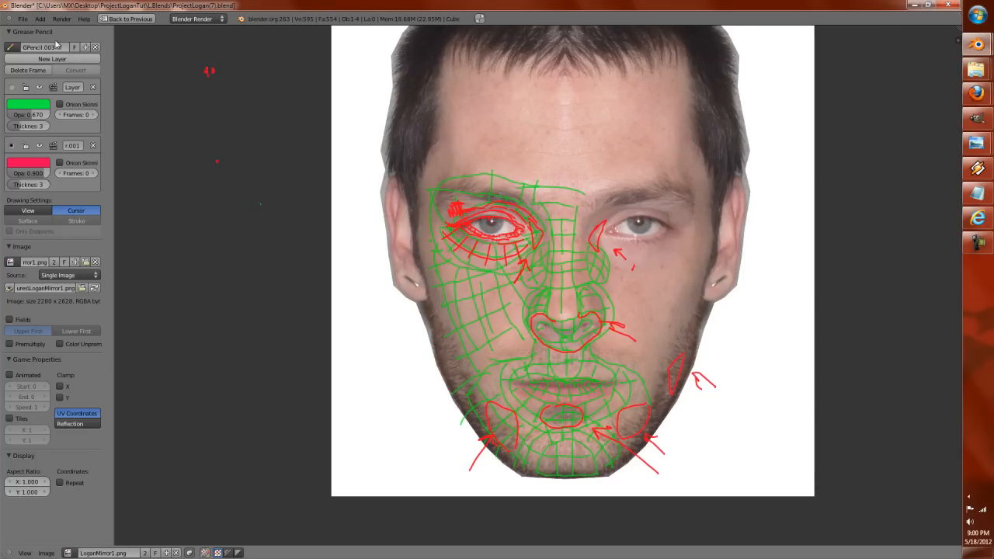
pyautogui.click(127, 19)
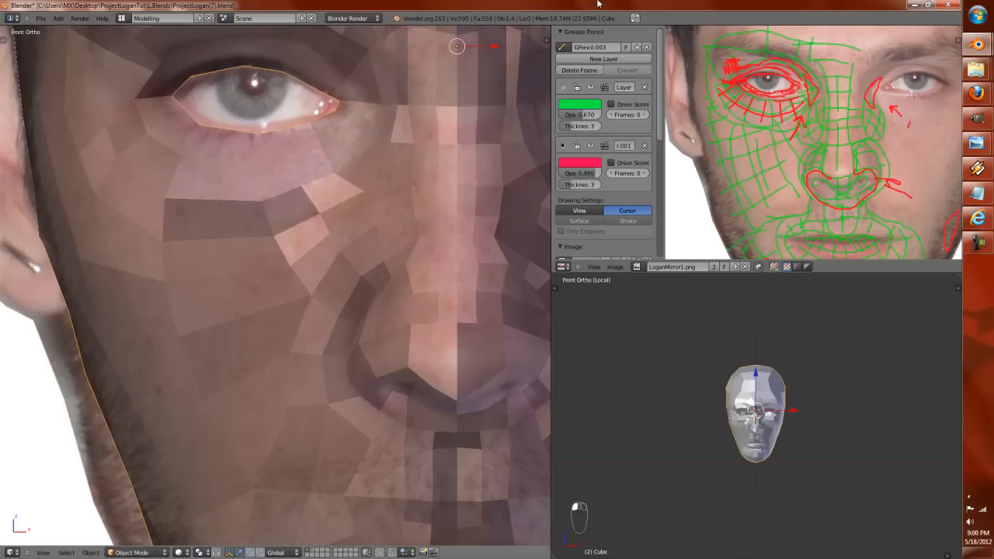
pyautogui.doubleClick(632, 15)
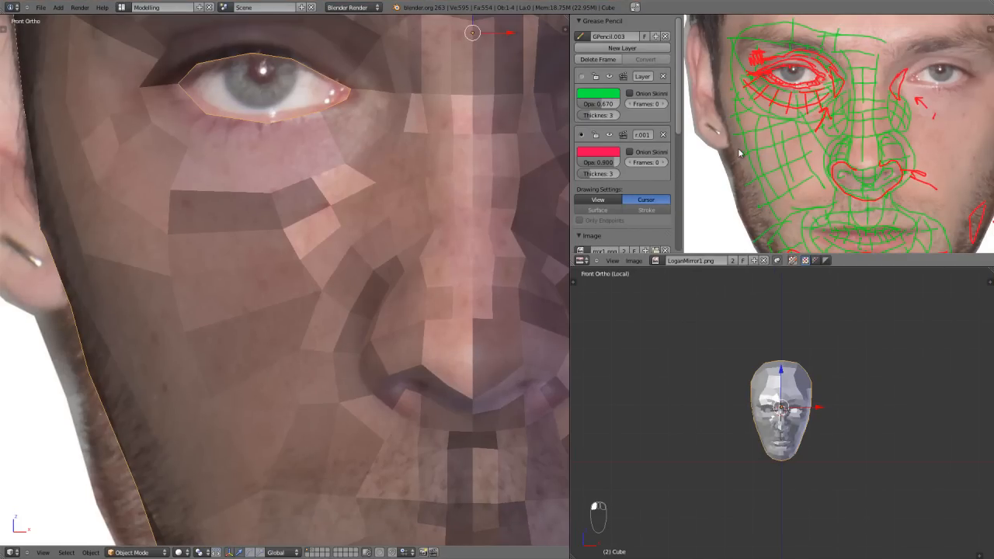
pyautogui.press('n')
# Show the front 3D view's properties and add a new Grease Pencil layer there with a blue stroke colour.
pyautogui.scroll(-2, 768, 136)
pyautogui.scroll(2, 783, 162)
pyautogui.scroll(-4, 501, 206)
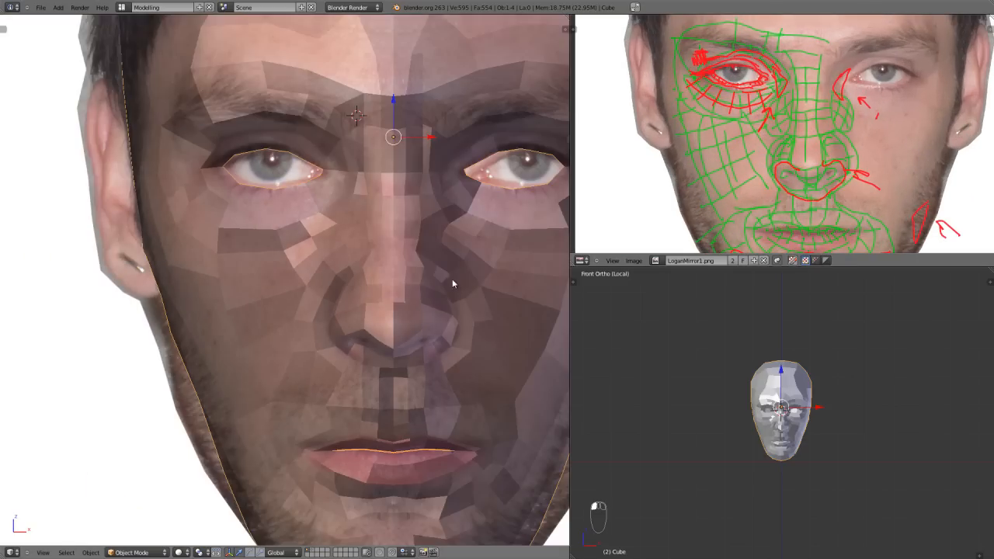
pyautogui.scroll(2, 302, 189)
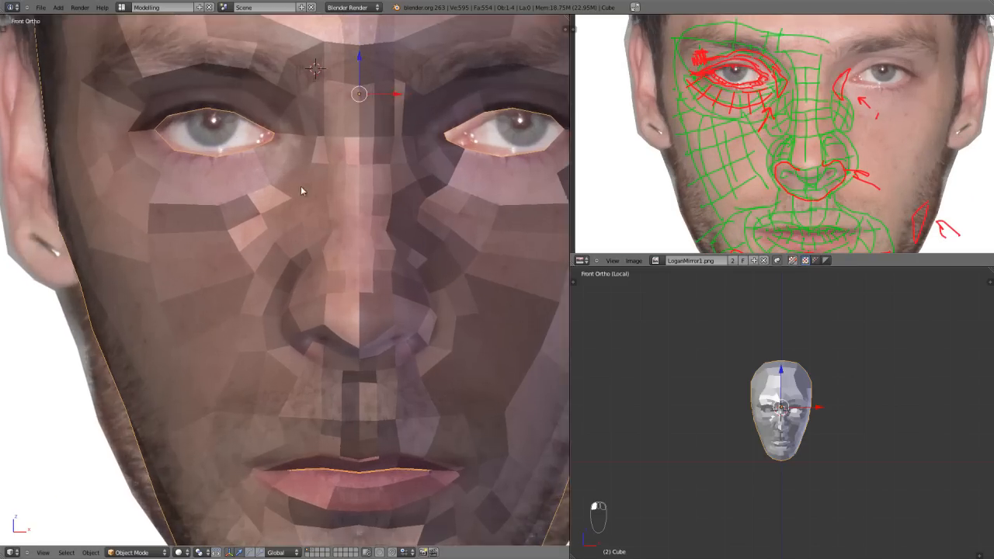
pyautogui.scroll(-1, 314, 178)
pyautogui.scroll(-2, 315, 175)
pyautogui.scroll(2, 316, 175)
pyautogui.press('n')
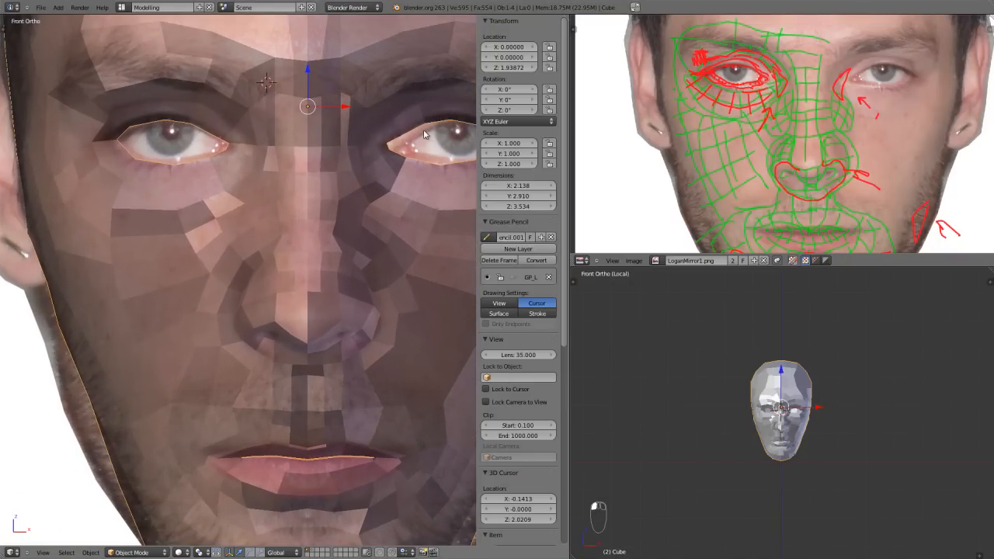
pyautogui.click(498, 249)
pyautogui.click(502, 316)
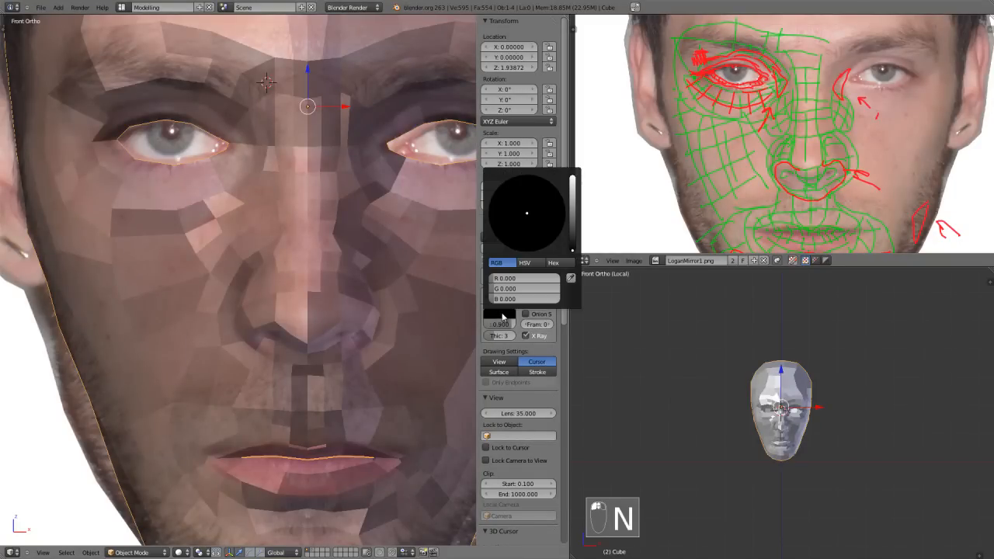
pyautogui.moveTo(571, 246); pyautogui.dragTo(552, 201)
pyautogui.click(531, 202)
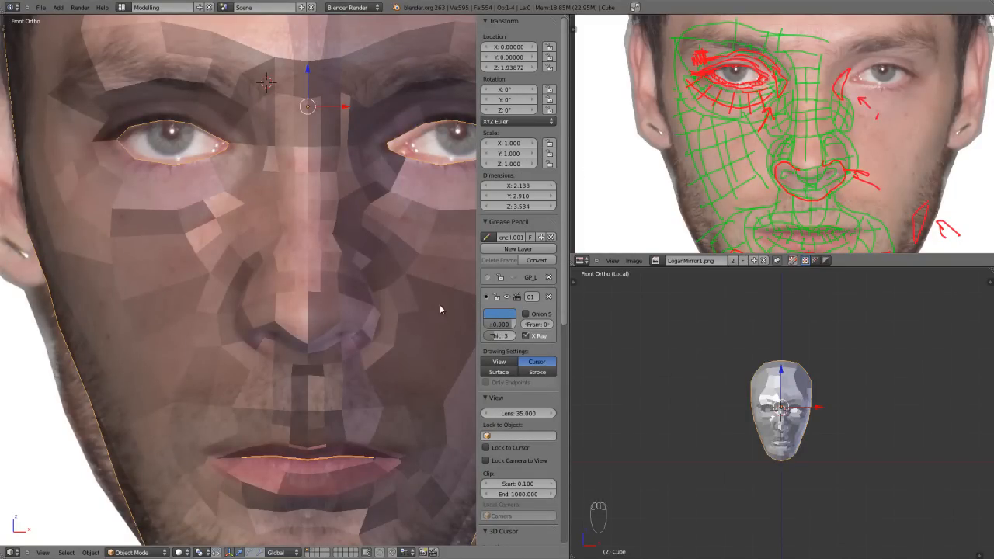
# Place the 3D cursor on the side of the nose bridge in the front view, as the depth for Grease Pencil strokes.
pyautogui.scroll(-3, 293, 289)
pyautogui.keyDown('shift'); pyautogui.moveTo(382, 289); pyautogui.dragTo(353, 328, button='middle'); pyautogui.keyUp('shift')
pyautogui.scroll(3, 359, 328)
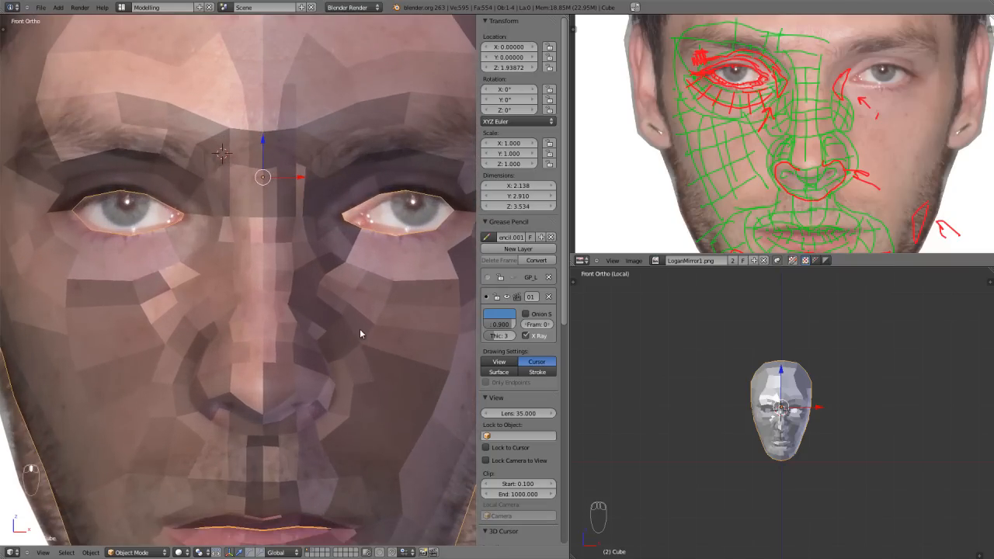
pyautogui.scroll(-2, 366, 326)
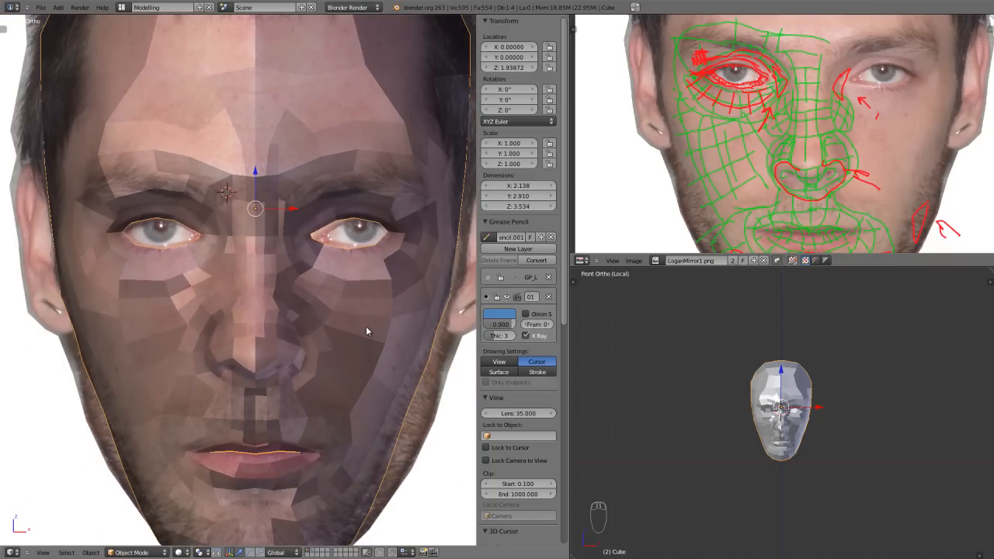
pyautogui.click(244, 245)
pyautogui.press('d')
pyautogui.scroll(1, 248, 270)
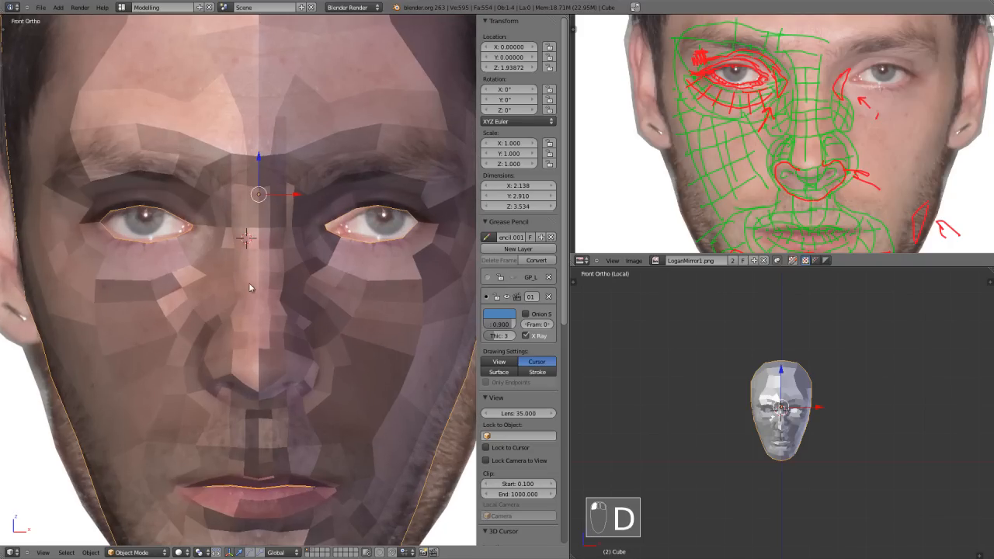
pyautogui.click(245, 265)
pyautogui.scroll(-1, 229, 243)
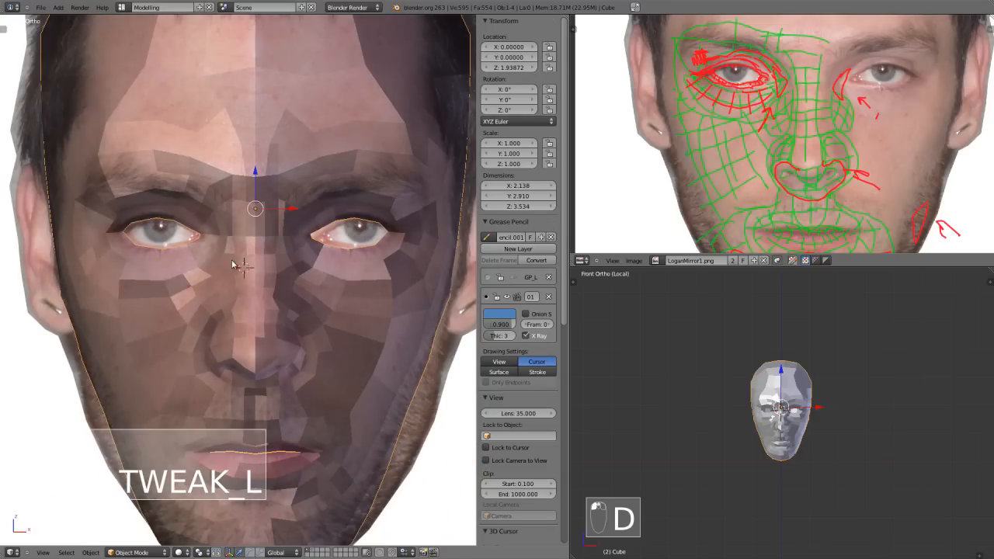
# Start a freehand Grease Pencil session, circle the inner area beside the nose bridge with a small arrow inside, and mark both nostrils.
pyautogui.press('t')
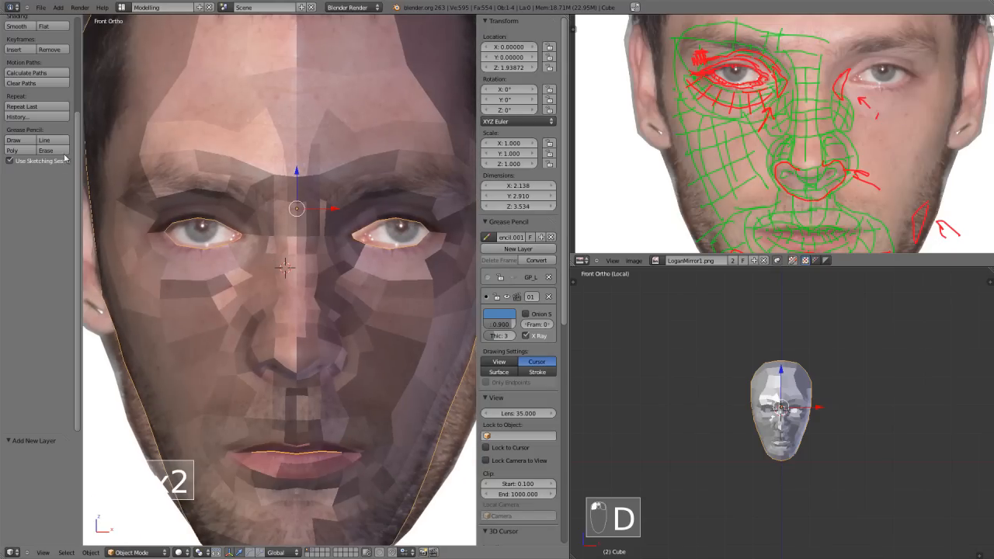
pyautogui.click(45, 141)
pyautogui.moveTo(284, 266)
pyautogui.mouseDown()
pyautogui.moveTo(263, 241)
pyautogui.moveTo(267, 297)
pyautogui.moveTo(277, 260)
pyautogui.moveTo(267, 276)
pyautogui.mouseUp()
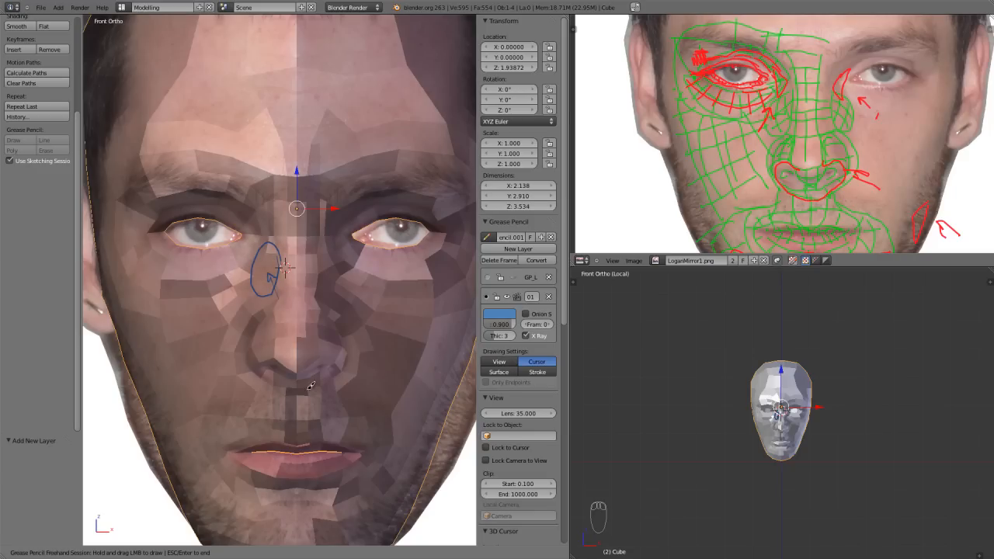
pyautogui.moveTo(293, 361)
pyautogui.mouseDown()
pyautogui.moveTo(278, 346)
pyautogui.moveTo(284, 386)
pyautogui.mouseUp()
pyautogui.moveTo(287, 349); pyautogui.dragTo(296, 375)
pyautogui.moveTo(326, 357)
pyautogui.mouseDown()
pyautogui.moveTo(324, 377)
pyautogui.moveTo(335, 373)
pyautogui.mouseUp()
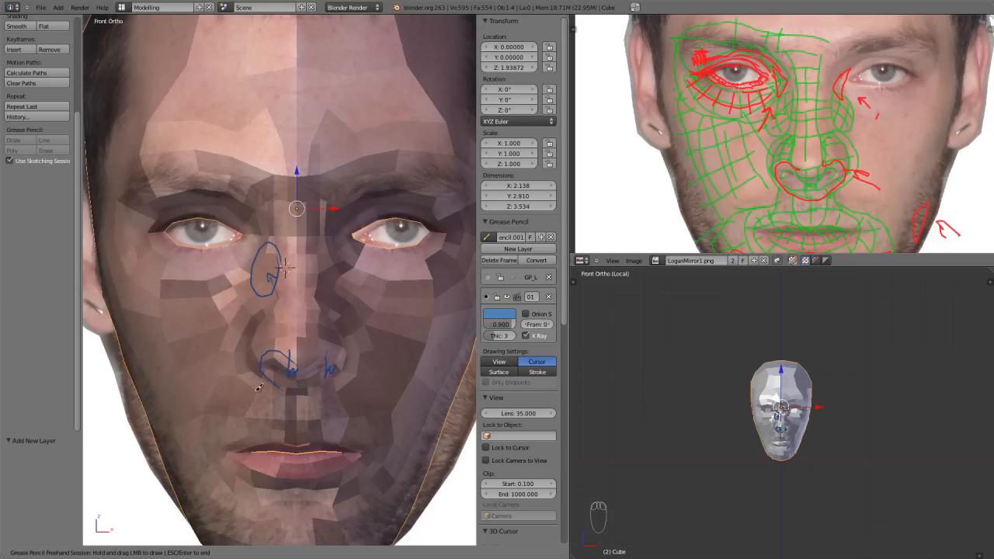
# Draw curved loops beneath the head's right eye and add short cross strokes towards its inner corner.
pyautogui.moveTo(135, 233)
pyautogui.mouseDown()
pyautogui.moveTo(138, 246)
pyautogui.moveTo(227, 268)
pyautogui.moveTo(168, 285)
pyautogui.mouseUp()
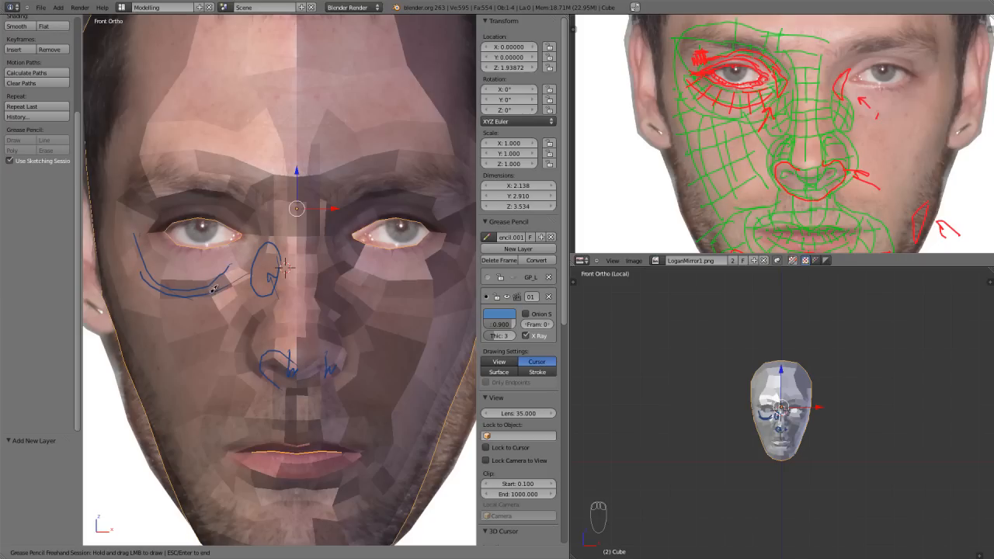
pyautogui.moveTo(188, 270); pyautogui.dragTo(189, 288)
pyautogui.moveTo(209, 260)
pyautogui.mouseDown()
pyautogui.moveTo(215, 276)
pyautogui.moveTo(224, 272)
pyautogui.mouseUp()
pyautogui.moveTo(237, 247); pyautogui.dragTo(234, 259)
# Sketch a loose grid over the right cheek, and add strokes beside the outer brow and across the brows and nose bridge.
pyautogui.moveTo(186, 307)
pyautogui.mouseDown()
pyautogui.moveTo(193, 397)
pyautogui.moveTo(226, 413)
pyautogui.mouseUp()
pyautogui.moveTo(248, 313); pyautogui.dragTo(163, 345)
pyautogui.moveTo(241, 346); pyautogui.dragTo(161, 386)
pyautogui.moveTo(130, 140); pyautogui.dragTo(144, 204)
pyautogui.moveTo(159, 203)
pyautogui.mouseDown()
pyautogui.moveTo(244, 210)
pyautogui.moveTo(308, 199)
pyautogui.mouseUp()
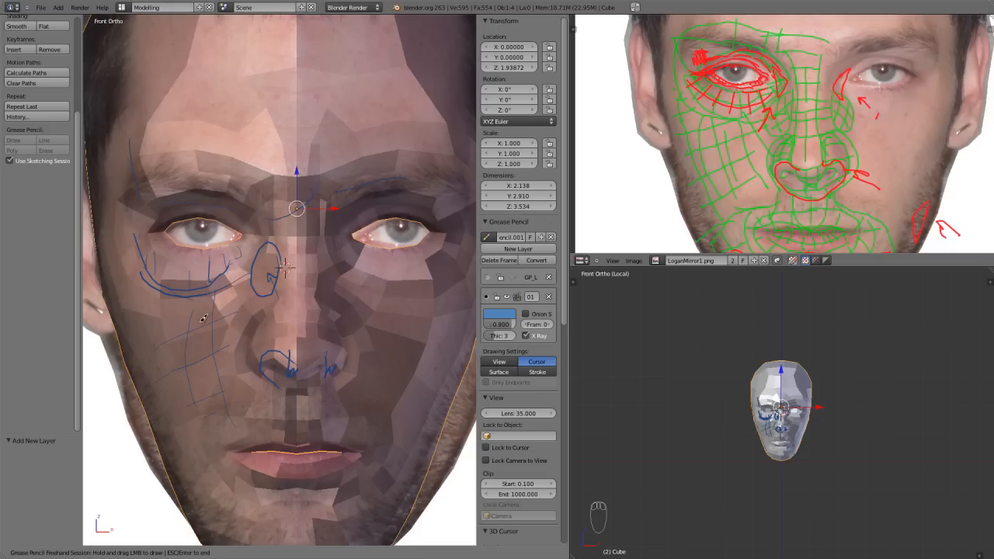
# Examine from the side and at an angle how the blue strokes sit relative to the head mesh.
pyautogui.scroll(-2, 204, 318)
pyautogui.moveTo(209, 314); pyautogui.dragTo(98, 268, button='middle')
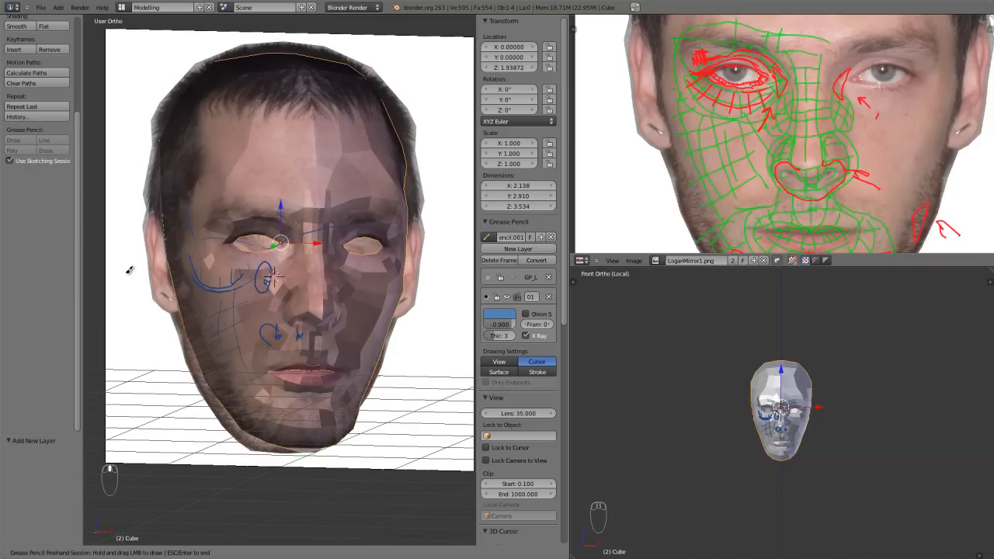
pyautogui.press('KP_1')
pyautogui.scroll(5, 217, 335)
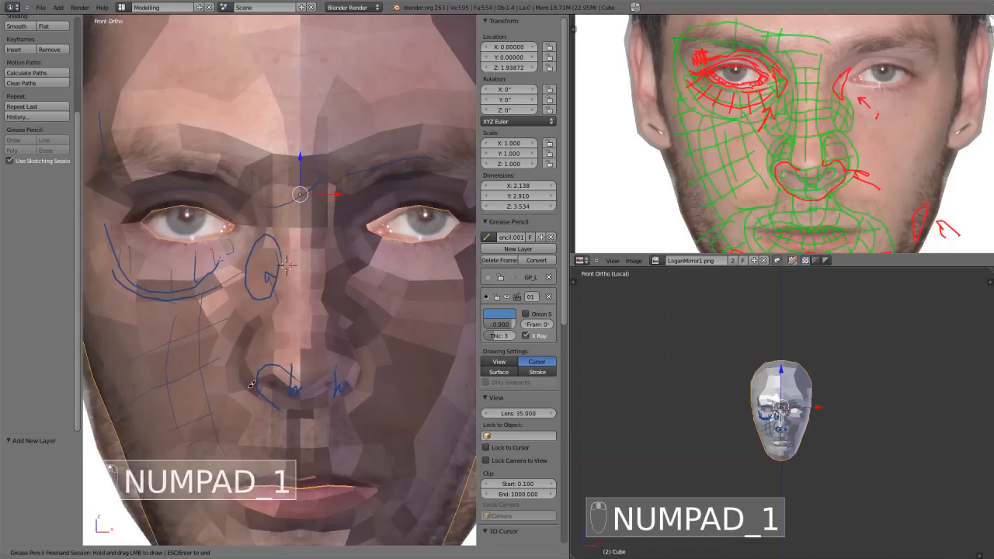
pyautogui.scroll(-2, 238, 344)
pyautogui.scroll(-3, 295, 319)
pyautogui.moveTo(296, 319); pyautogui.dragTo(257, 267, button='middle')
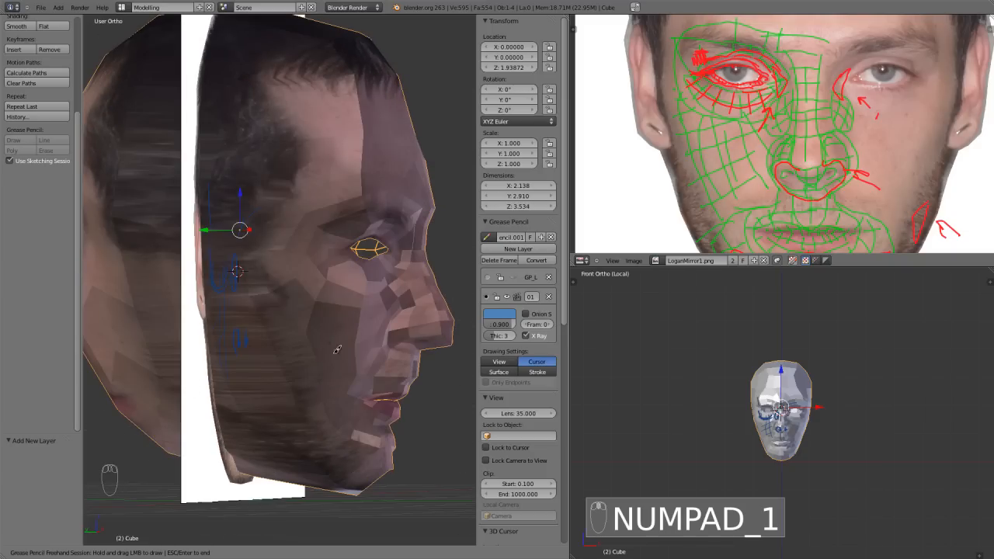
pyautogui.moveTo(302, 343); pyautogui.dragTo(246, 386, button='middle')
pyautogui.press('KP_1')
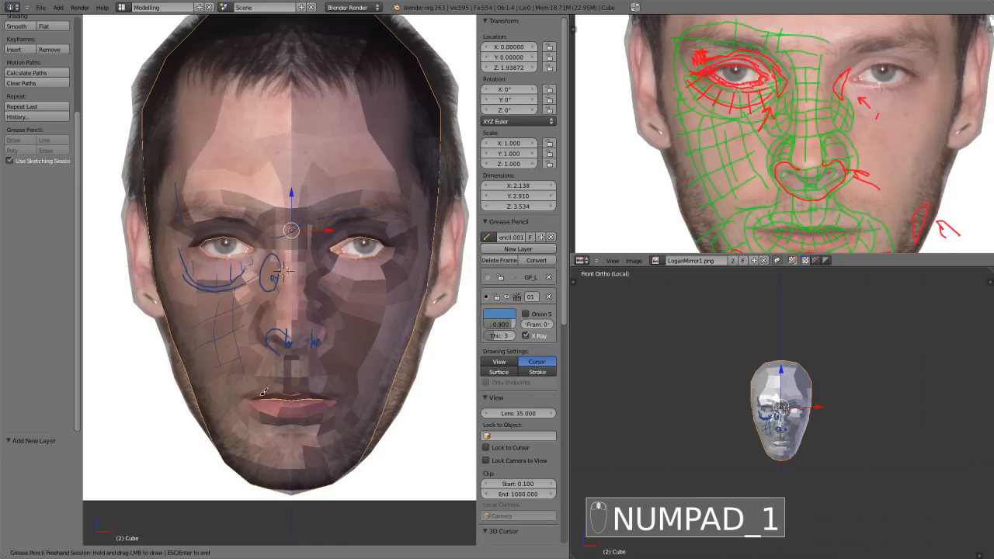
# Hide the blue Grease Pencil layer and switch the head mesh to Edit Mode.
pyautogui.scroll(4, 263, 392)
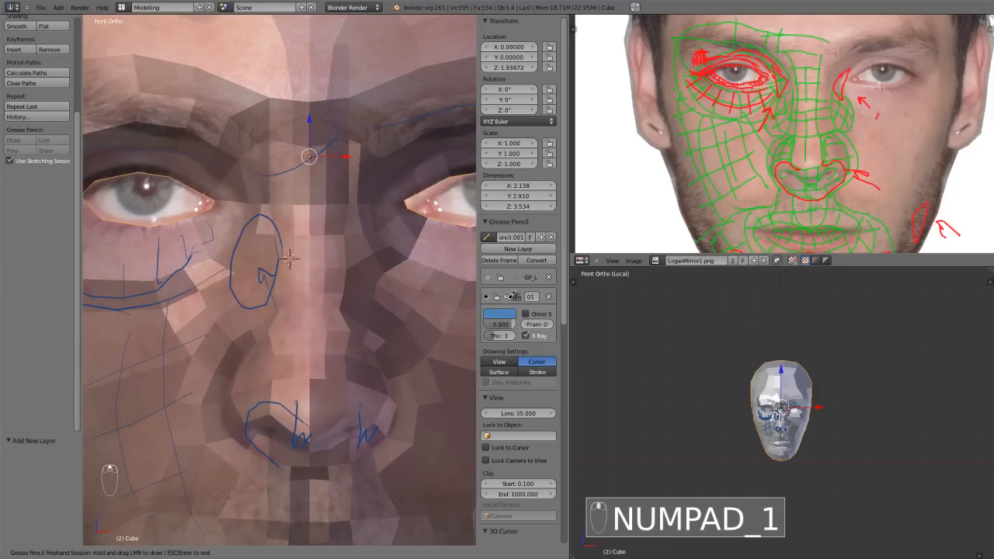
pyautogui.click(513, 296)
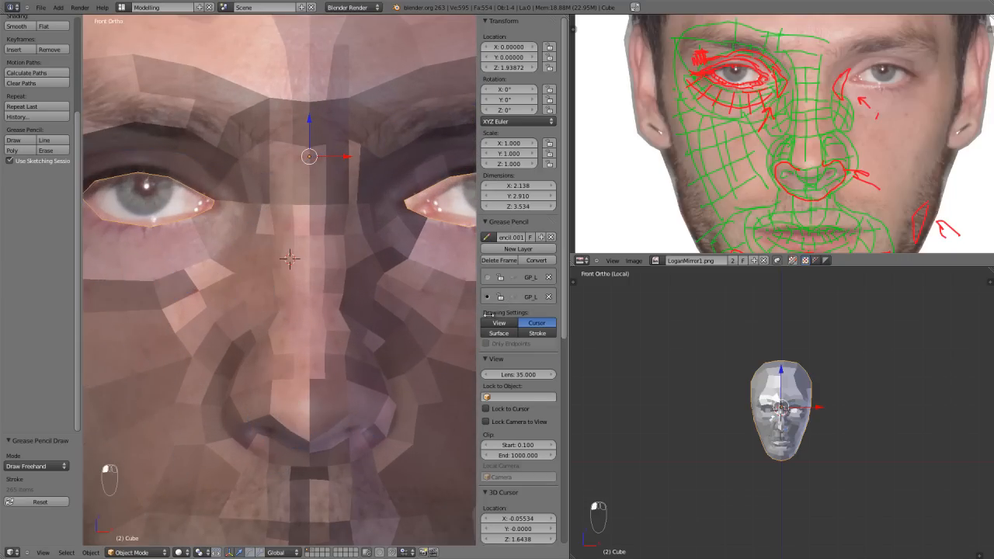
pyautogui.scroll(-1, 295, 365)
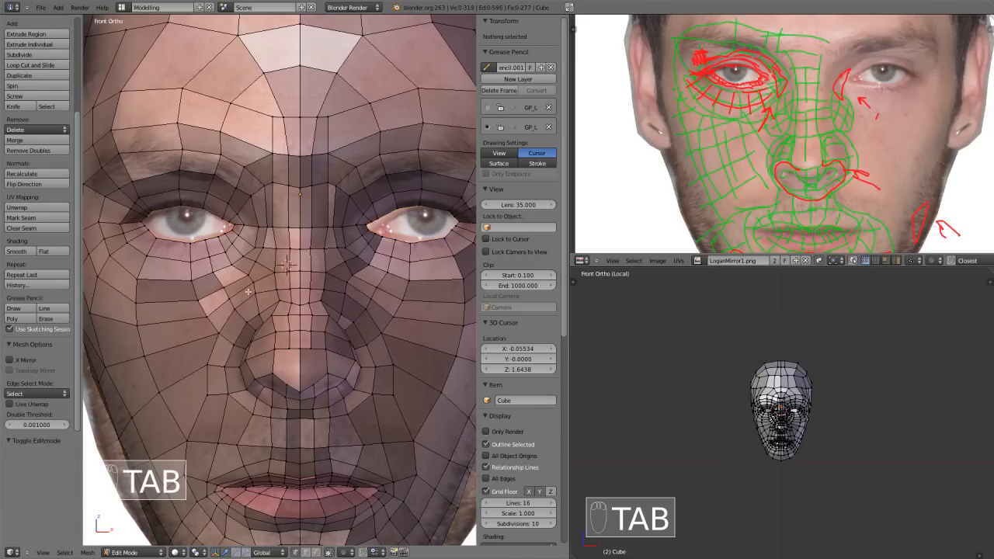
# Show the 3D view full screen, select the edge loop around the head's right eye opening, and snap the 3D cursor to it.
pyautogui.keyDown('shift'); pyautogui.moveTo(249, 292); pyautogui.dragTo(382, 383, button='middle'); pyautogui.keyUp('shift')
pyautogui.scroll(3, 349, 385)
pyautogui.scroll(-2, 341, 381)
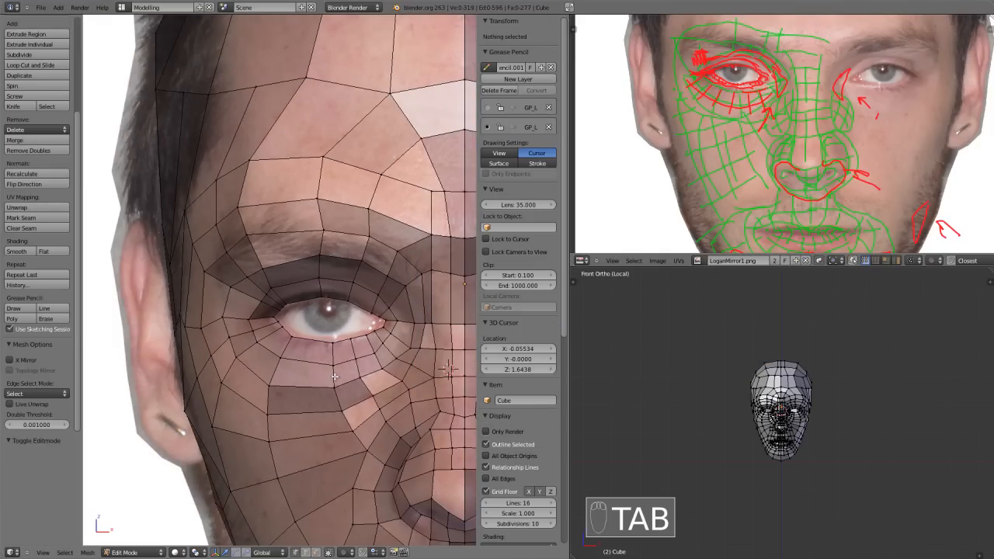
pyautogui.hotkey('ctrl', 'Up')
pyautogui.scroll(-3, 497, 352)
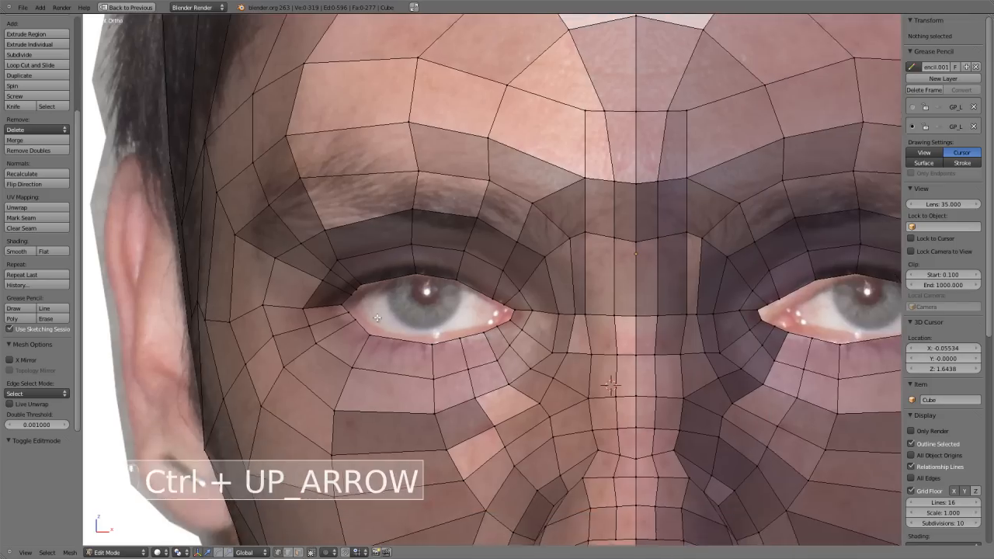
pyautogui.scroll(4, 434, 366)
pyautogui.keyDown('alt'); pyautogui.rightClick(411, 353); pyautogui.keyUp('alt')
pyautogui.hotkey('shift', 's')
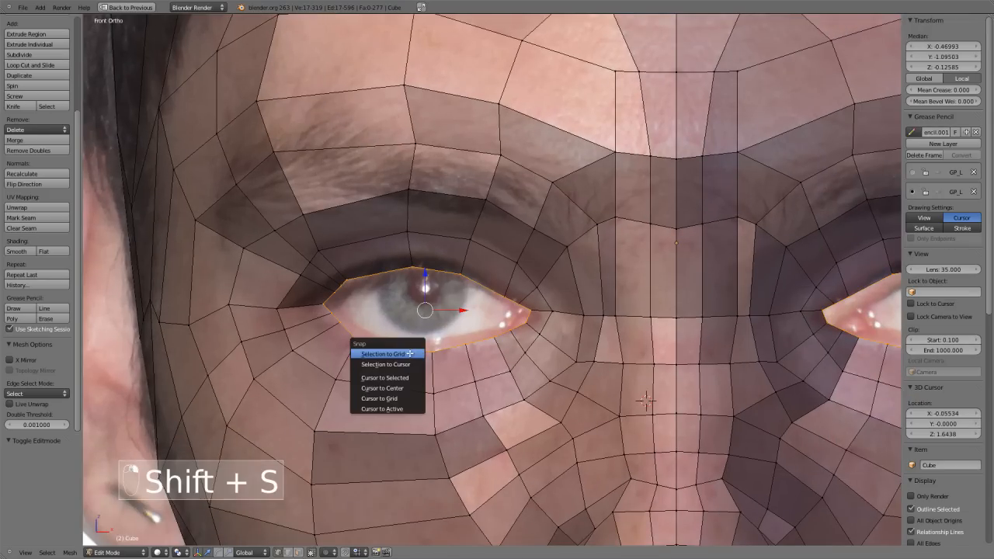
pyautogui.click(384, 377)
# Return to Object Mode and add a UV sphere at the 3D cursor with 16 segments and 16 rings, aligned to the view.
pyautogui.press('Tab')
pyautogui.hotkey('shift', 'a')
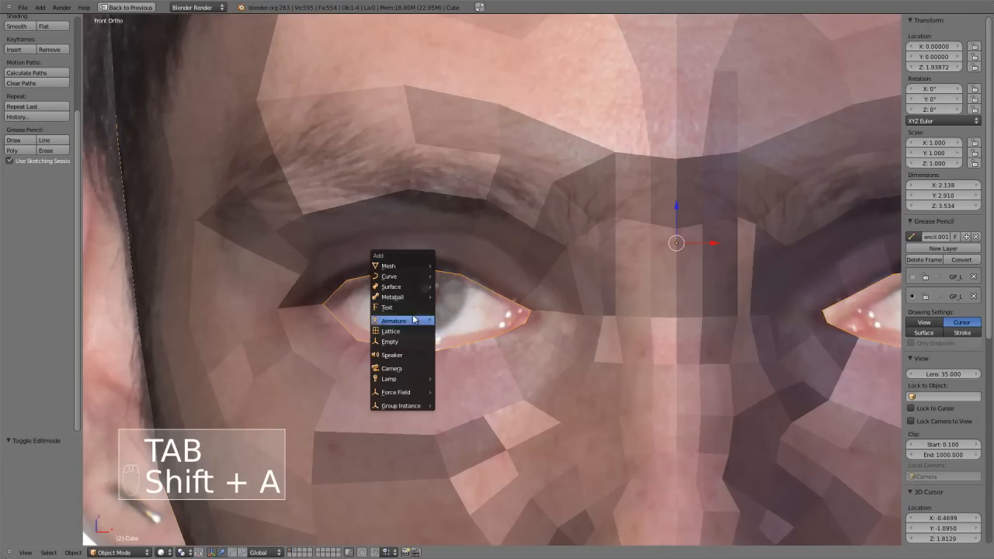
pyautogui.moveTo(399, 266)
pyautogui.click(460, 298)
pyautogui.scroll(-4, 412, 295)
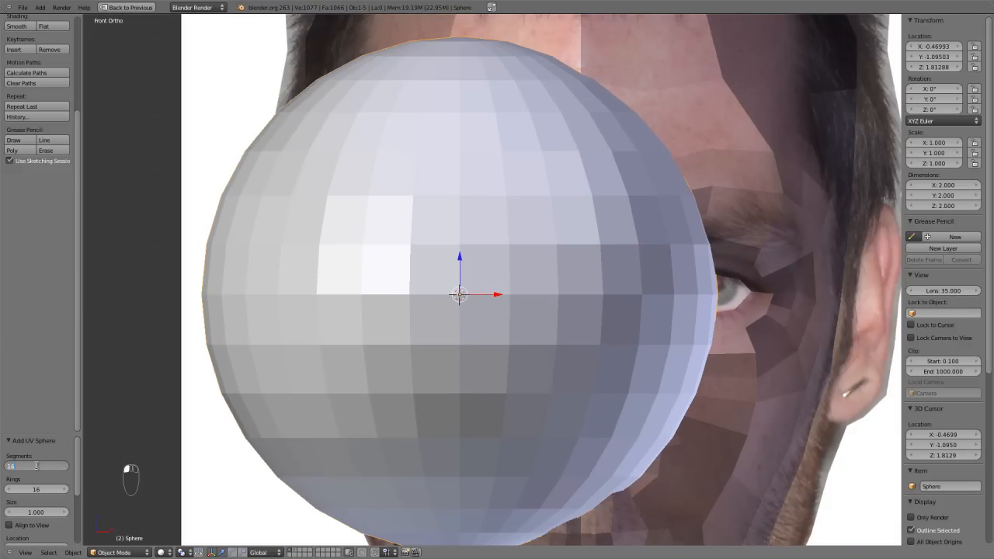
pyautogui.press('Return')
pyautogui.click(28, 525)
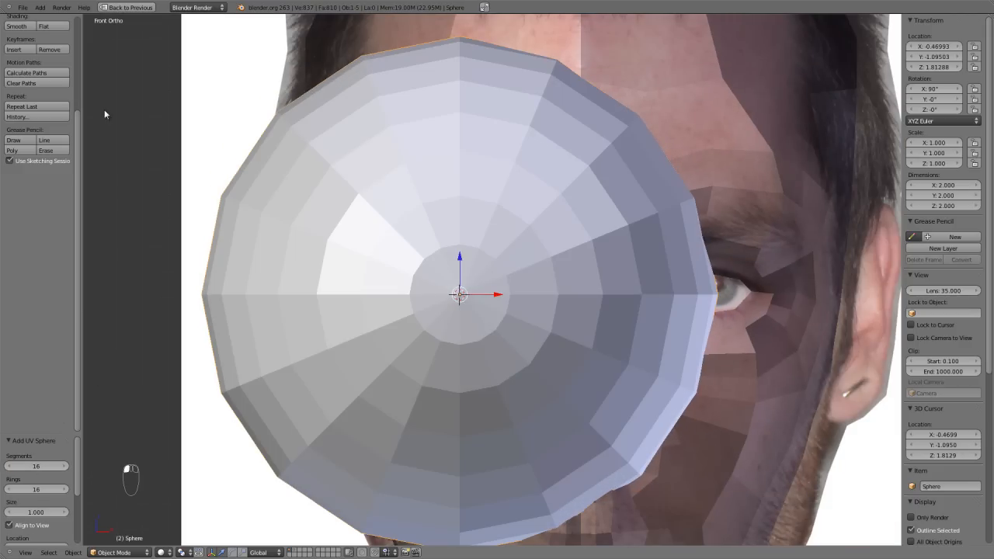
# Give the sphere level 1 subdivision with smooth shading, and scale its whole mesh down to 0.25.
pyautogui.hotkey('ctrl', '1')
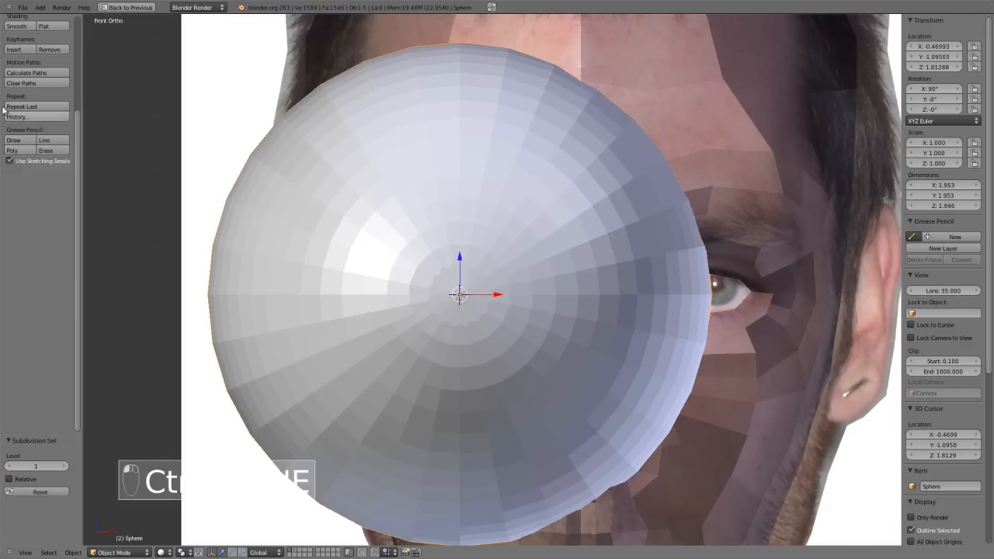
pyautogui.click(17, 26)
pyautogui.press('Tab')
pyautogui.press('s')
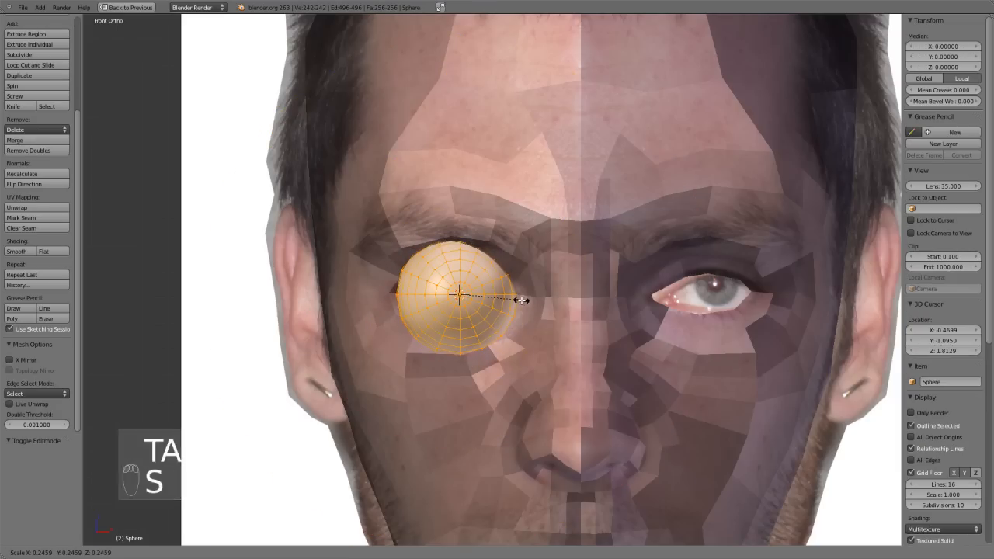
pyautogui.click(520, 300)
# Move the sphere object back into the eye socket by about 0.103 along Y, working from the left side view.
pyautogui.scroll(4, 520, 300)
pyautogui.press('KP_1')
pyautogui.press('KP_3')
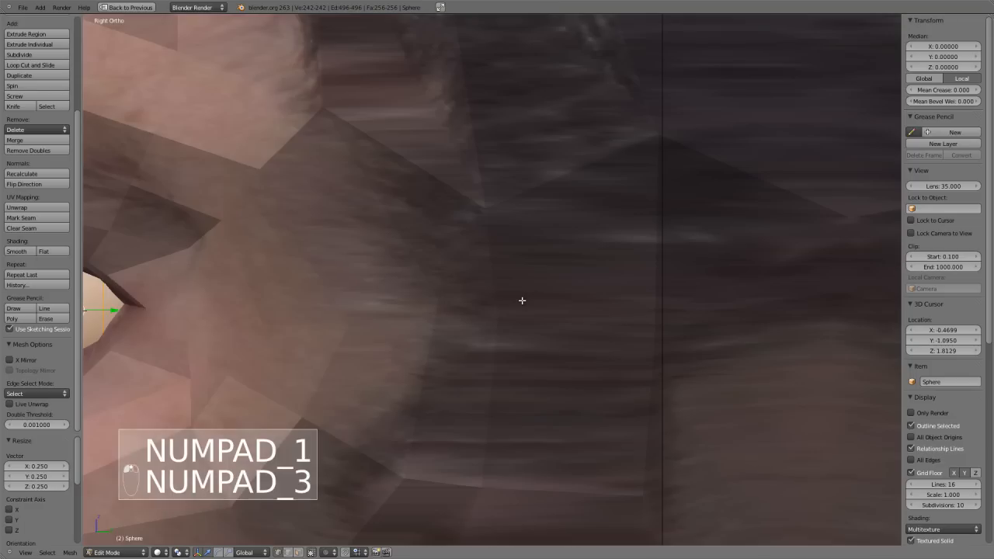
pyautogui.press('KP_Decimal')
pyautogui.press('KP_5')
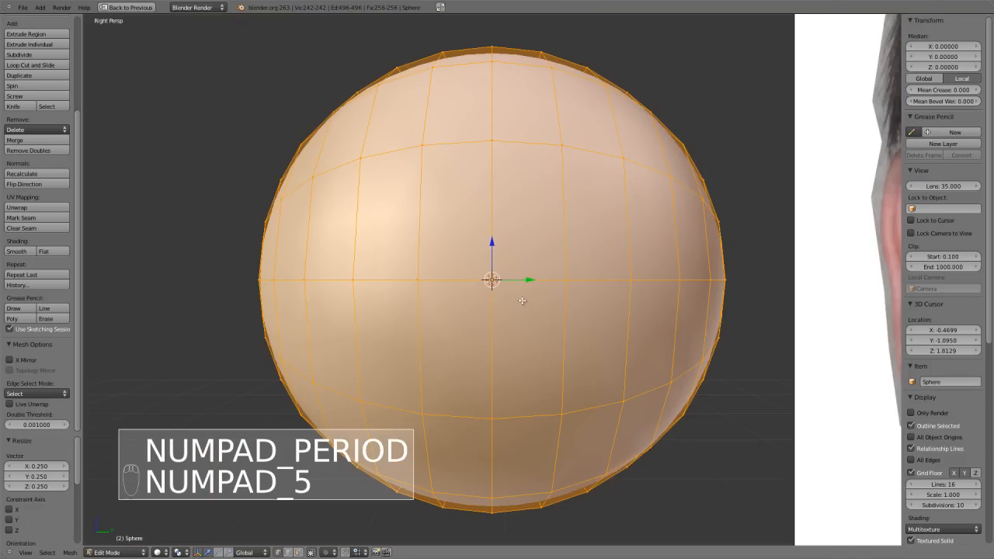
pyautogui.press('KP_5')
pyautogui.press('ctrl+KP_1')
pyautogui.press('ctrl+KP_3')
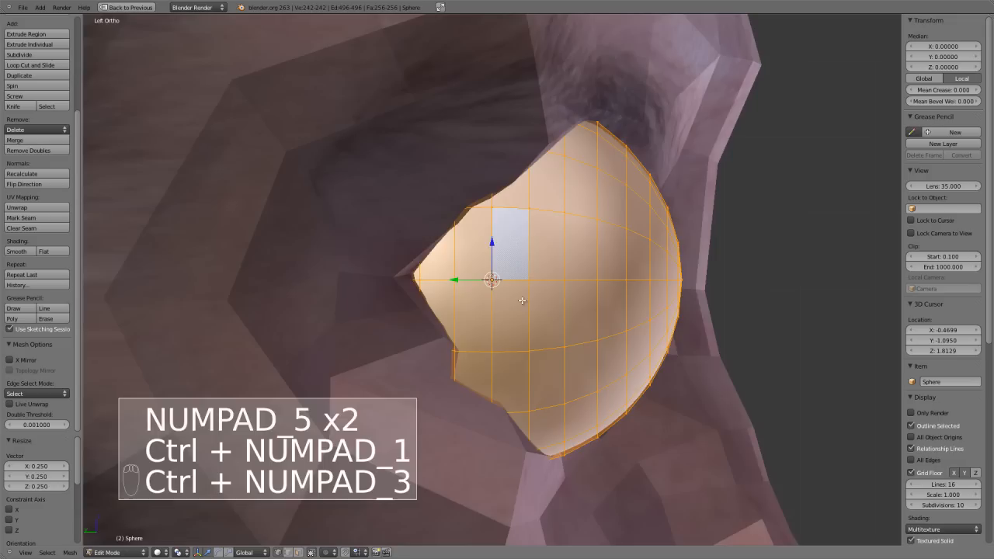
pyautogui.press('z')
pyautogui.press('z')
pyautogui.press('Tab')
pyautogui.press('g')
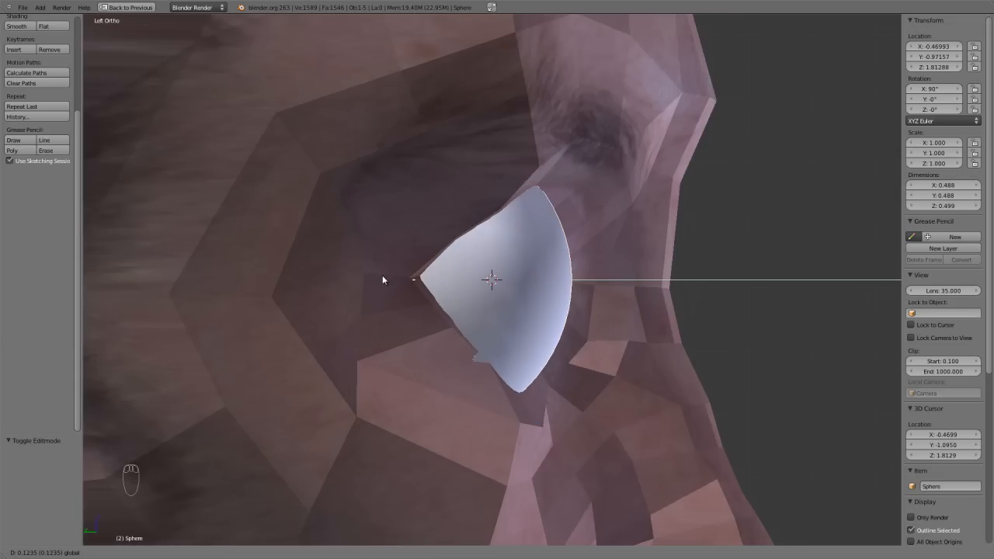
pyautogui.click(400, 277)
pyautogui.scroll(-3, 649, 286)
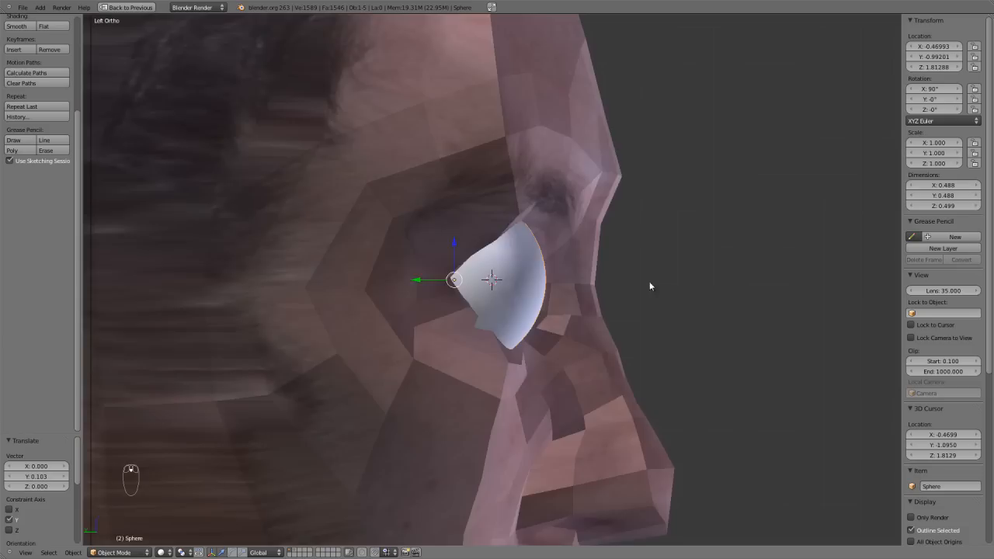
pyautogui.press('KP_1')
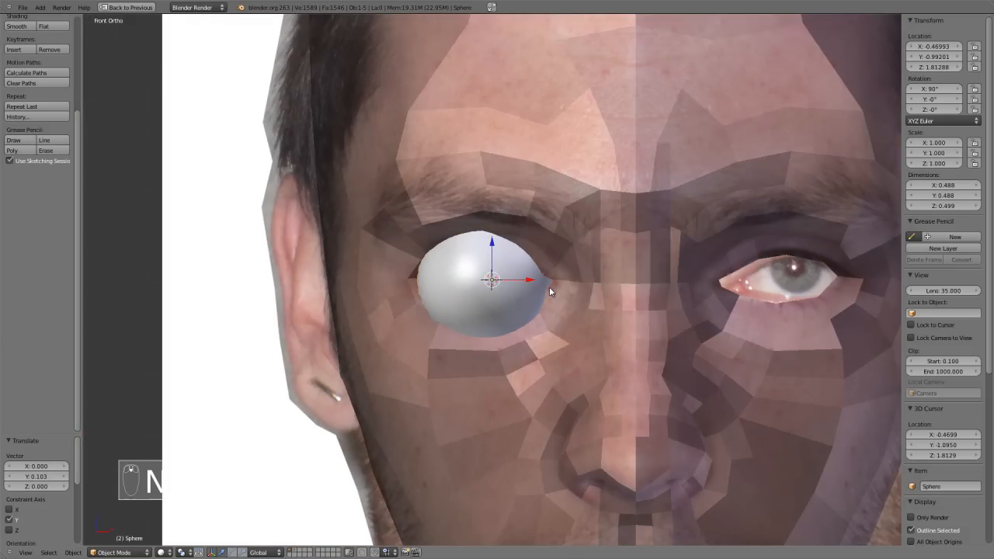
pyautogui.scroll(4, 546, 293)
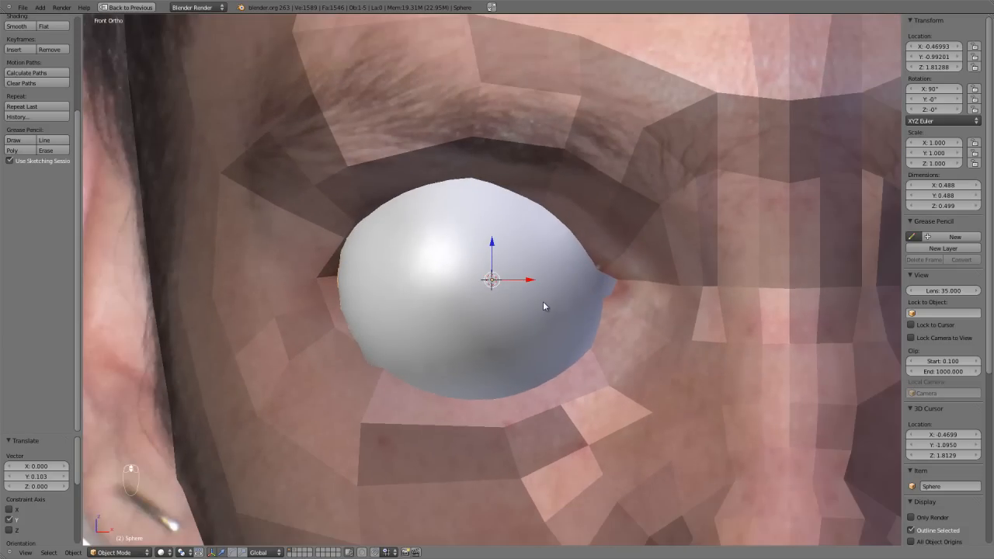
# Leave the full-screen view, switch to the Default screen layout, and show the eyeball close up from the front.
pyautogui.hotkey('ctrl', 'Up')
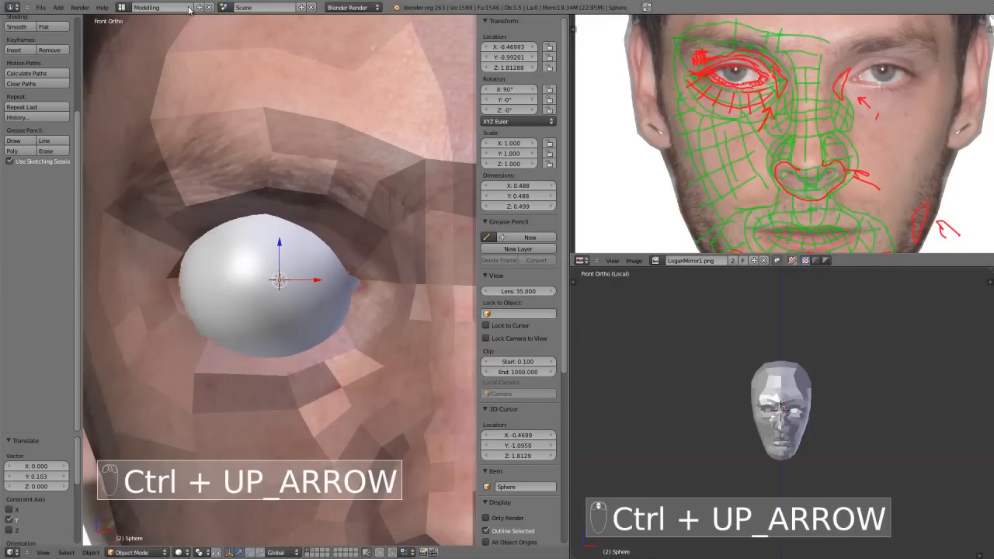
pyautogui.click(134, 8)
pyautogui.click(133, 44)
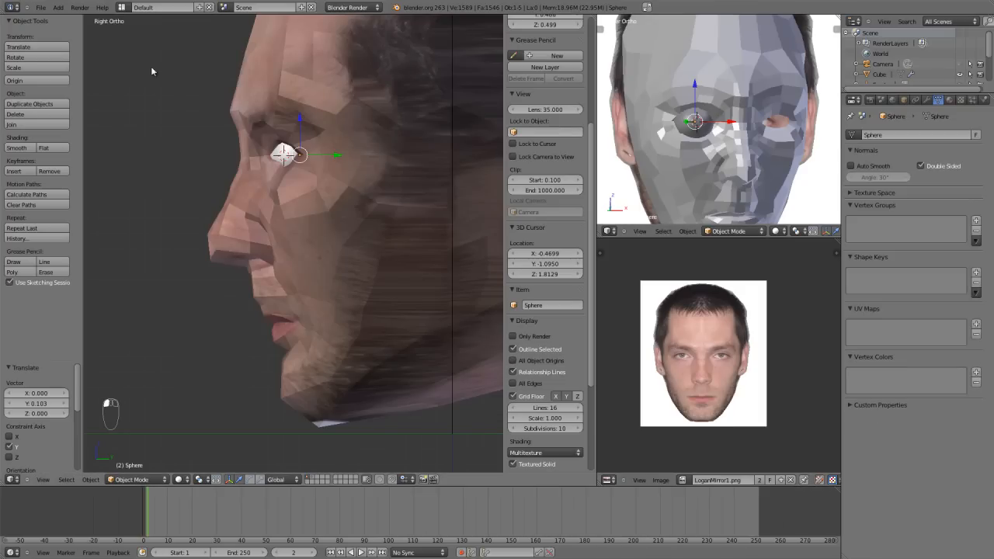
pyautogui.press('KP_1')
pyautogui.scroll(3, 343, 250)
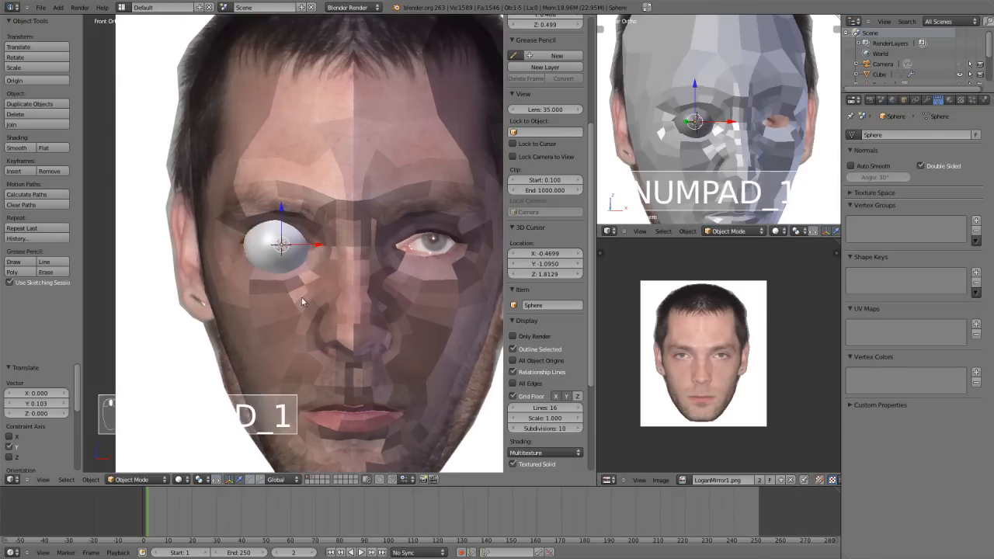
pyautogui.scroll(5, 326, 301)
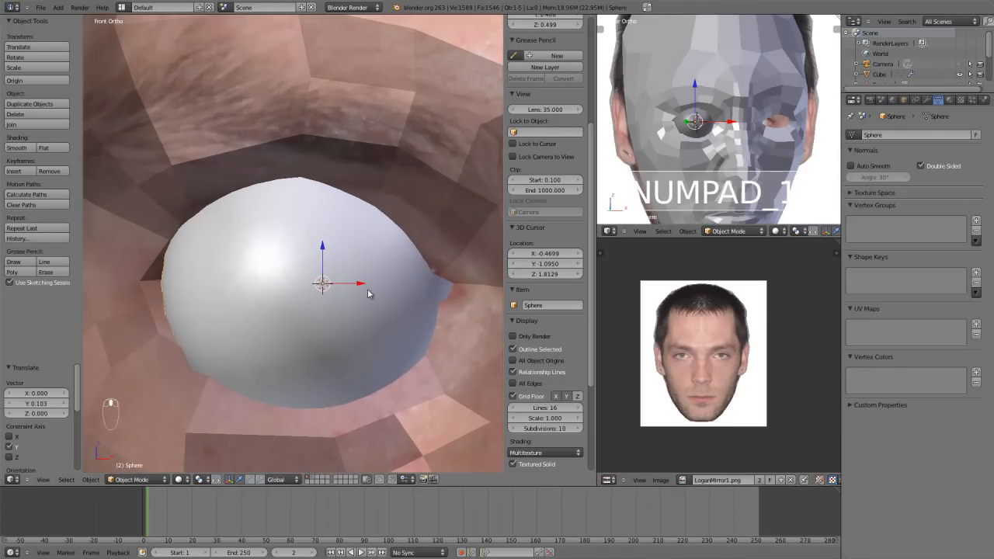
# Hide the tool shelf and properties region in the main 3D view, and show the eyeball sphere's modifier settings.
pyautogui.press('t')
pyautogui.press('space')
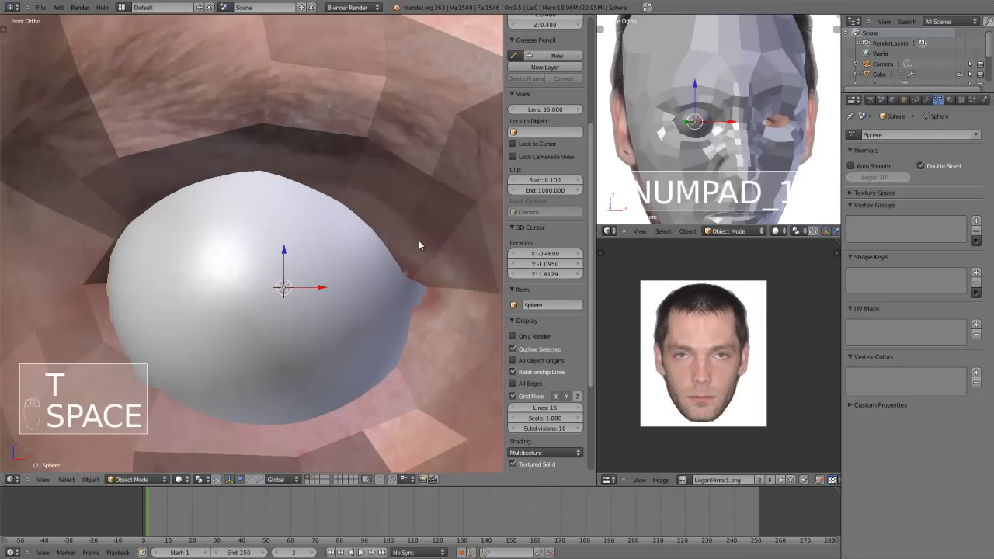
pyautogui.press('n')
pyautogui.scroll(3, 457, 298)
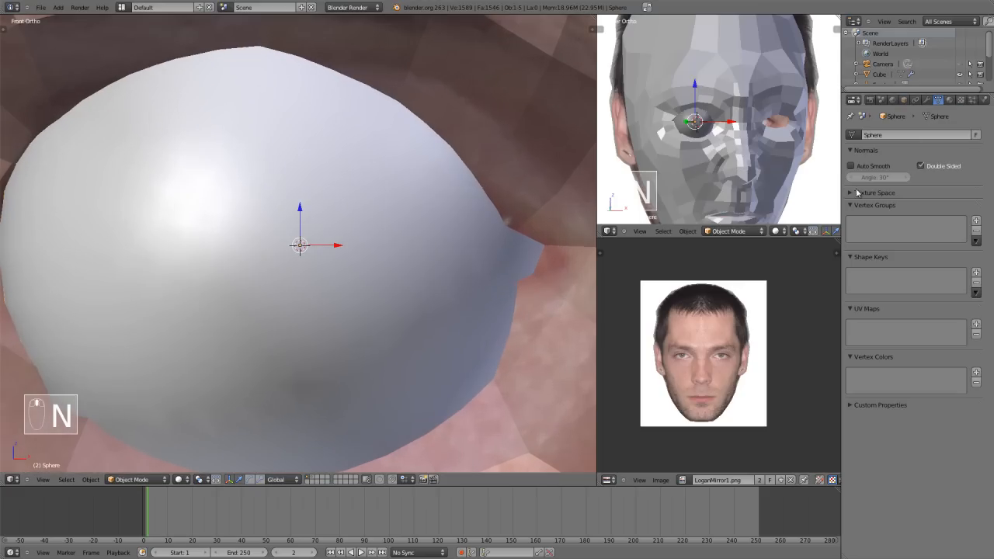
pyautogui.click(927, 100)
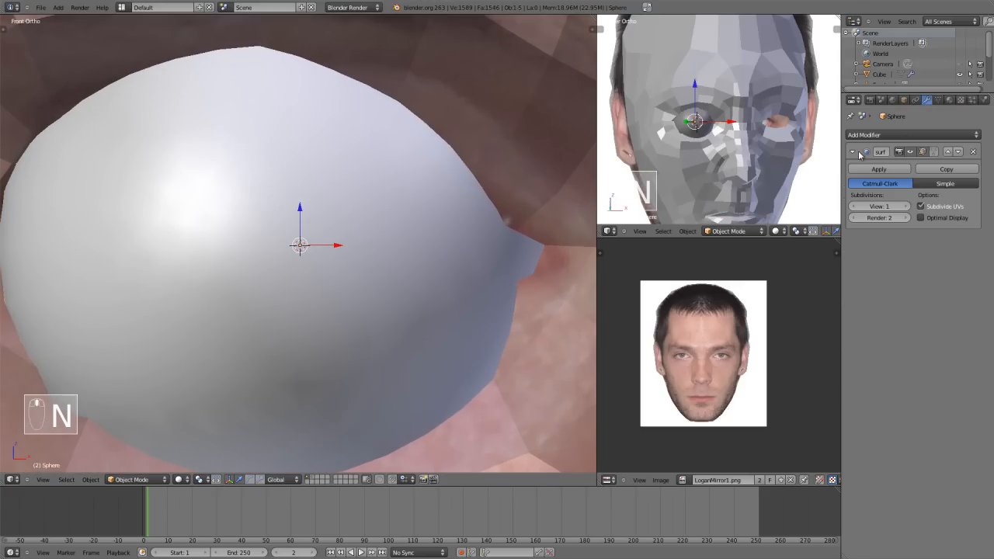
# Examine how the eyeball sphere fits the socket and the reference photo, both isolated and from the front in solid and wireframe shading.
pyautogui.scroll(-6, 242, 281)
pyautogui.scroll(2, 243, 287)
pyautogui.moveTo(243, 292); pyautogui.dragTo(272, 306, button='middle')
pyautogui.scroll(2, 273, 307)
pyautogui.scroll(-3, 272, 306)
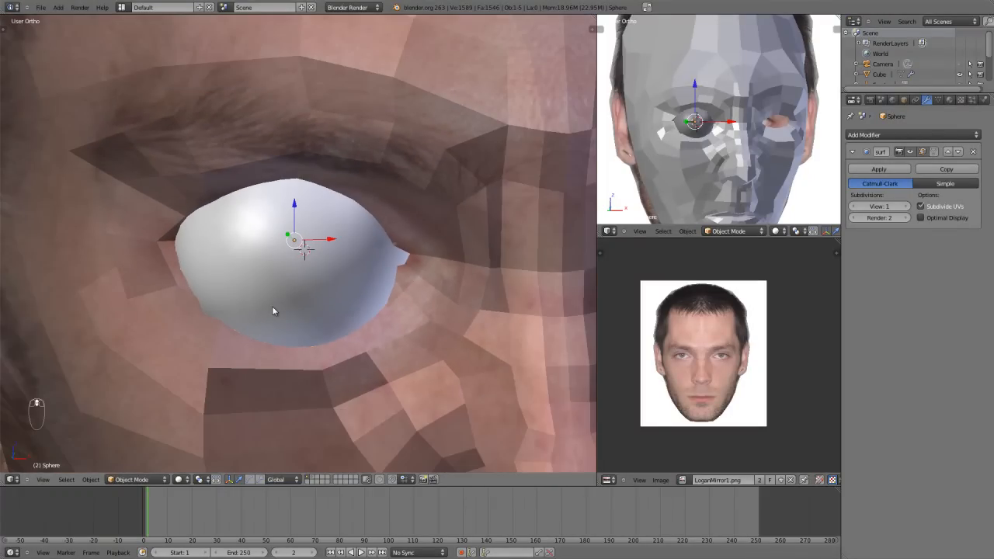
pyautogui.press('KP_Divide')
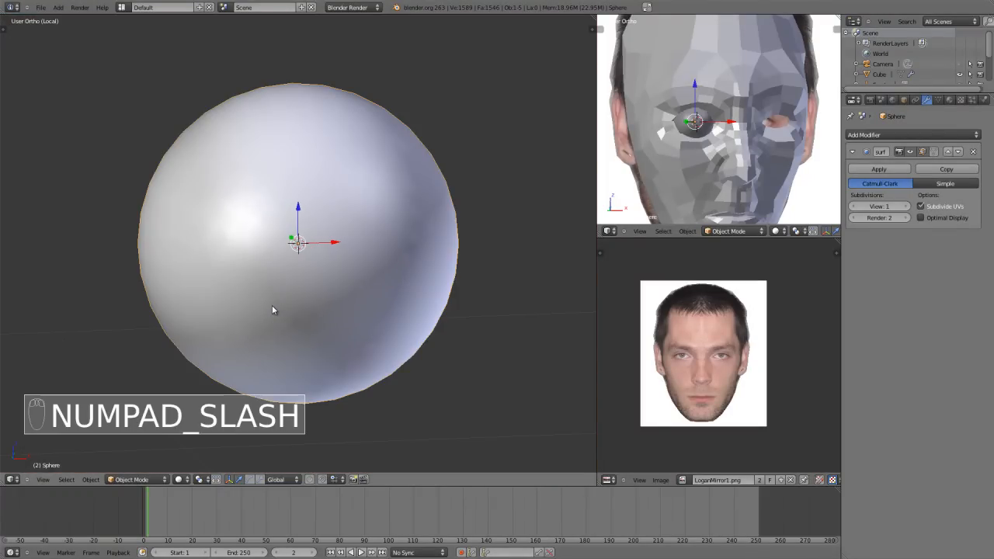
pyautogui.press('KP_1')
pyautogui.press('KP_Divide')
pyautogui.press('KP_1')
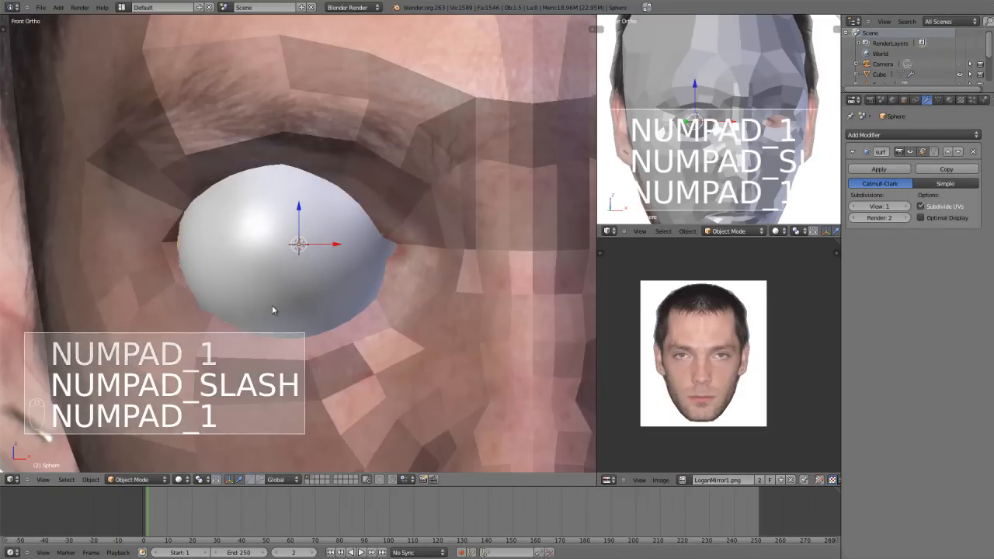
pyautogui.press('z')
pyautogui.scroll(2, 306, 276)
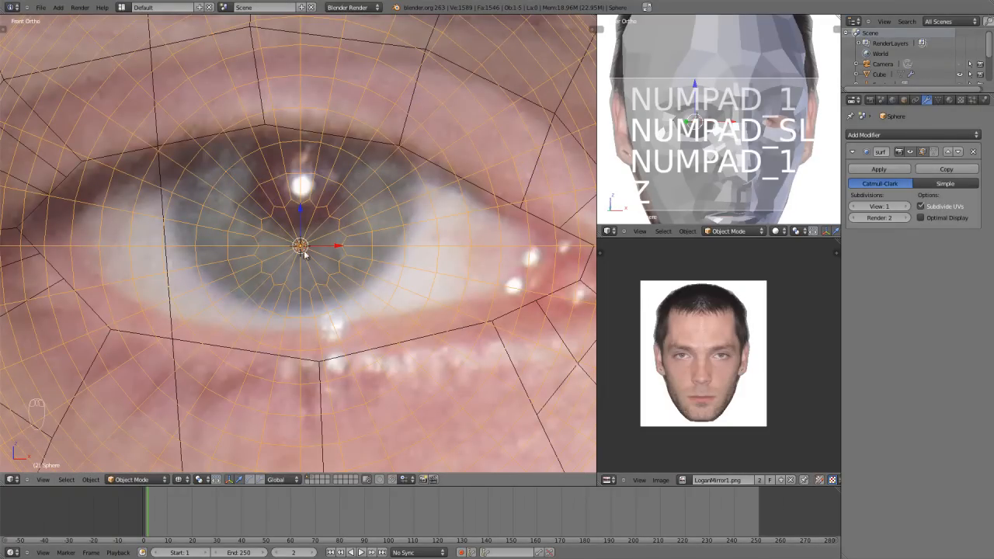
pyautogui.scroll(-3, 304, 255)
pyautogui.press('z')
pyautogui.scroll(2, 334, 245)
pyautogui.press('z')
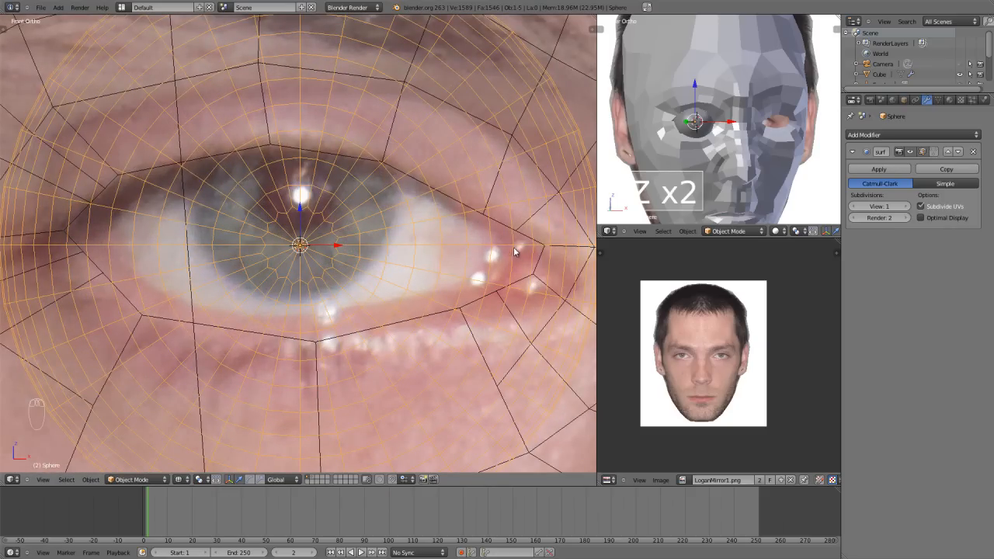
pyautogui.press('z')
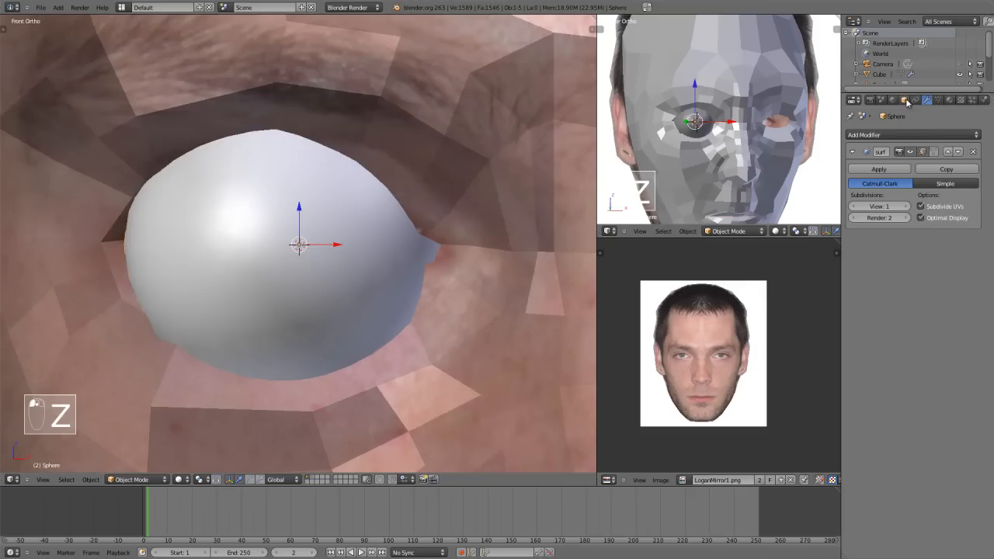
# Turn on wire display for the sphere and raise it along Z to about 1.87 against the photo's pupil.
pyautogui.click(904, 101)
pyautogui.click(869, 398)
pyautogui.hotkey('alt', 'z')
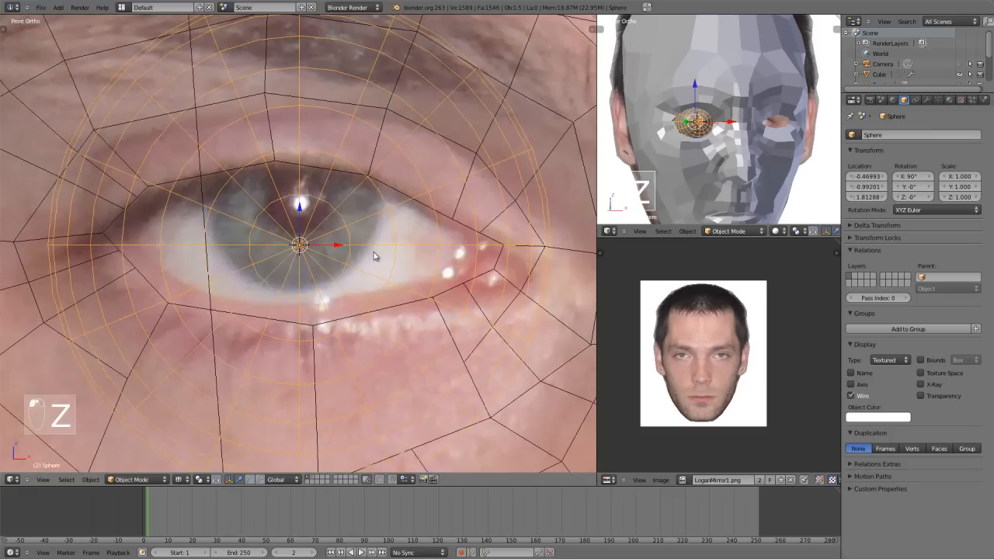
pyautogui.press('g')
pyautogui.press('z')
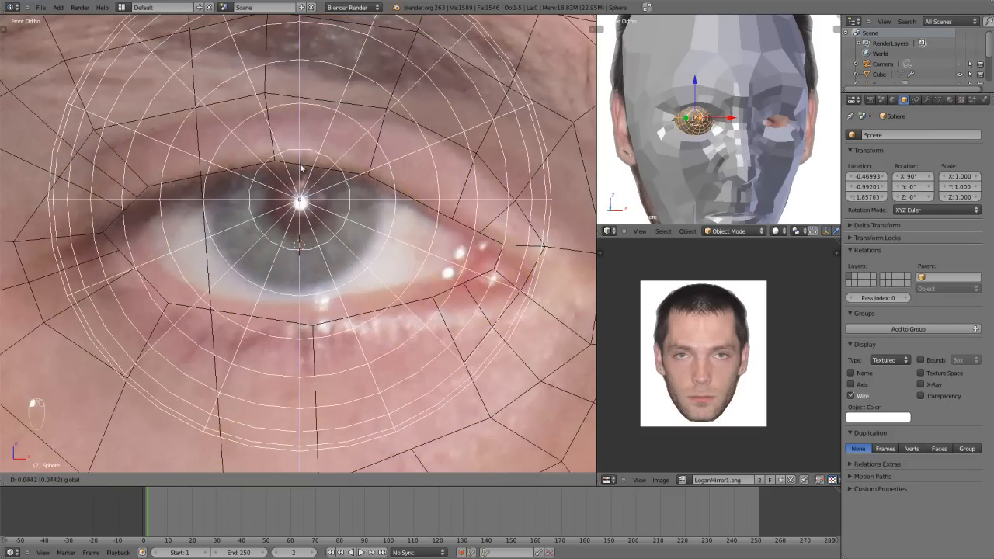
pyautogui.click(303, 156)
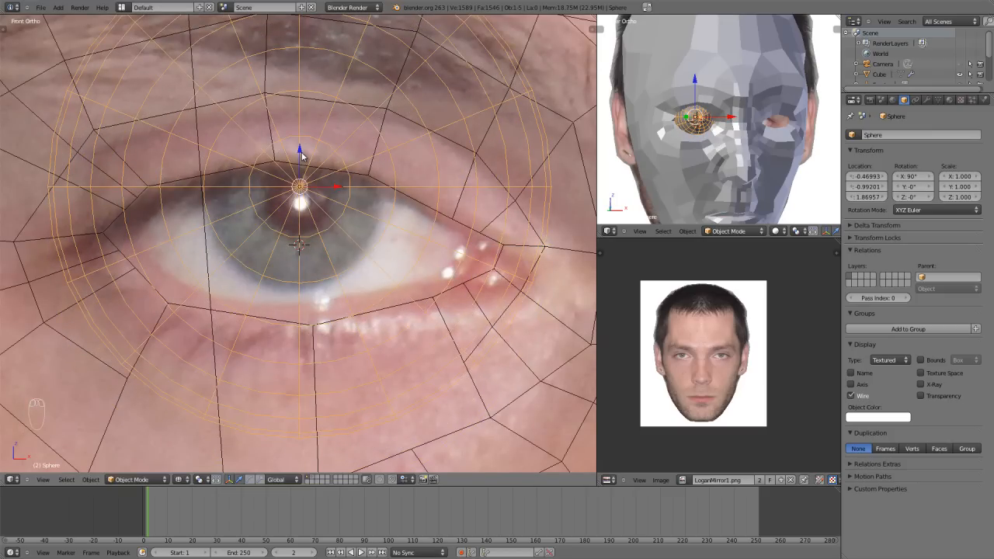
# Try to tilt the eyeball sphere by about 5 degrees around the X axis, and undo the rotation.
pyautogui.press('r')
pyautogui.press('x')
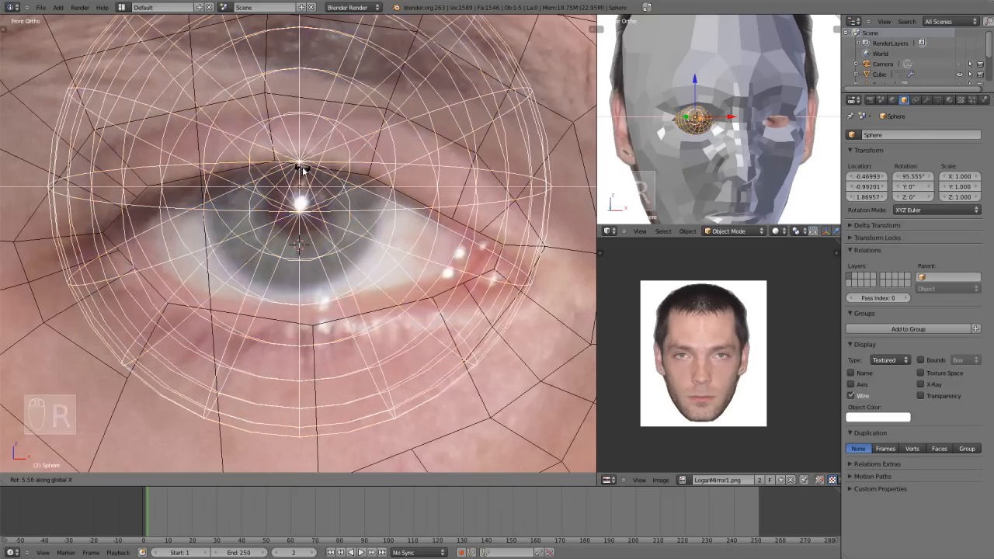
pyautogui.click(302, 170)
pyautogui.hotkey('ctrl', 'z')
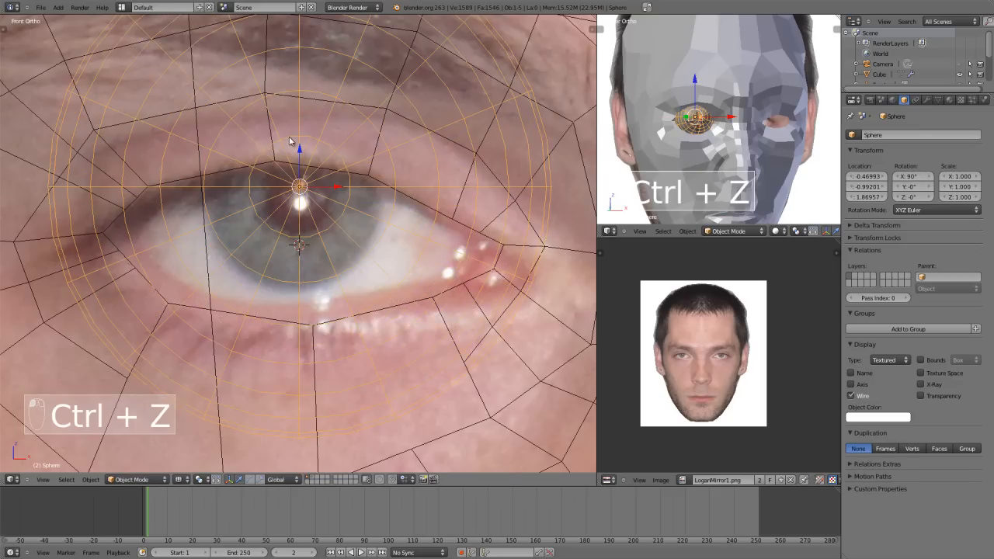
# Lower the sphere along Z to about 1.8485 so its pole lines up with the photo's pupil.
pyautogui.press('g')
pyautogui.press('z')
pyautogui.click(300, 166)
# Enter Edit Mode on the sphere in solid shading and cut an edge loop just outside the second ring from the front pole.
pyautogui.press('Tab')
pyautogui.press('z')
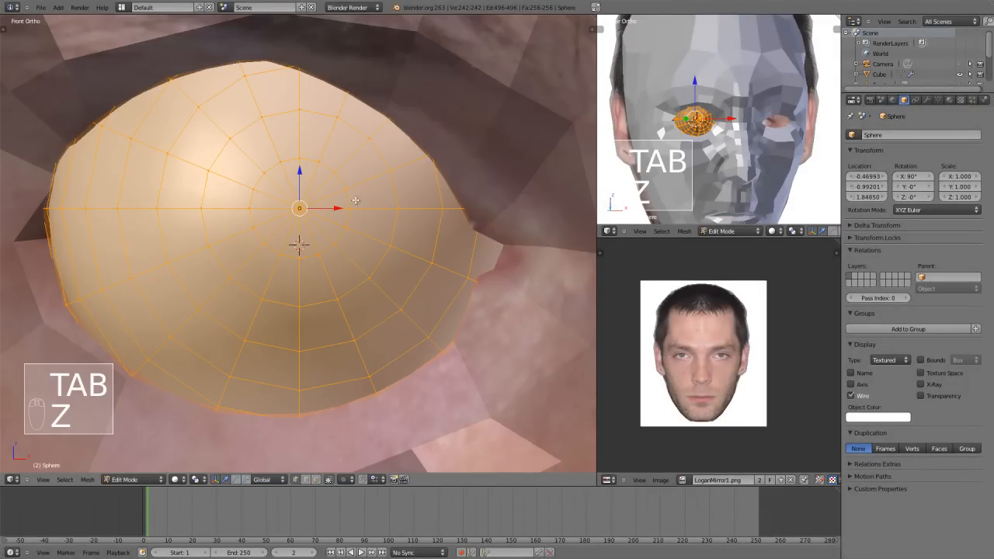
pyautogui.hotkey('ctrl', 'r')
pyautogui.click(397, 252)
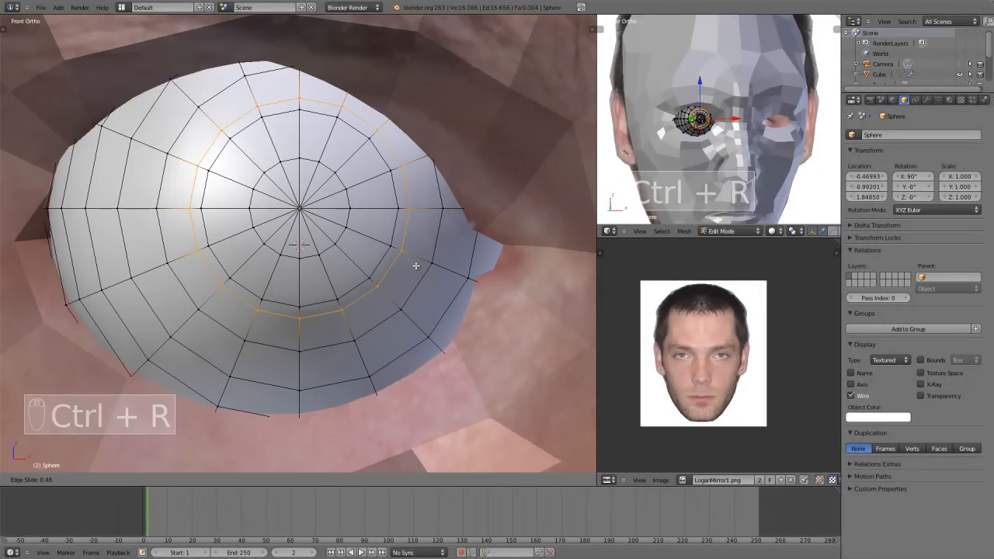
pyautogui.click(416, 265)
# In face select mode, merge pairs of pole triangles into single faces around the upper half and the right side just below centre.
pyautogui.scroll(3, 291, 237)
pyautogui.hotkey('ctrl', 'Tab')
pyautogui.click(264, 258)
pyautogui.rightClick(239, 172)
pyautogui.keyDown('shift'); pyautogui.rightClick(256, 148); pyautogui.keyUp('shift')
pyautogui.press('f')
pyautogui.press('d')
pyautogui.moveTo(269, 129); pyautogui.dragTo(299, 115, button='right')
pyautogui.rightClick(299, 115)
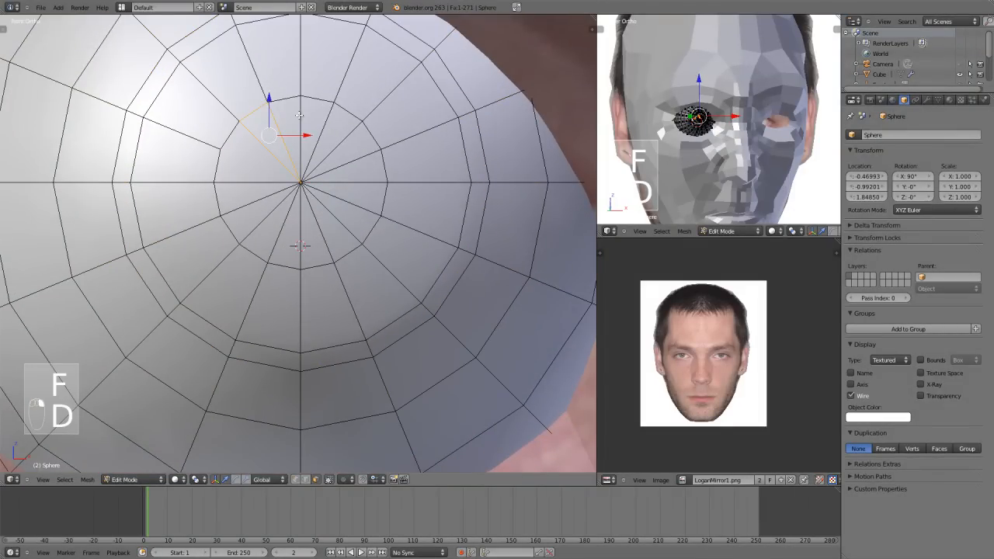
pyautogui.press('f')
pyautogui.rightClick(337, 126)
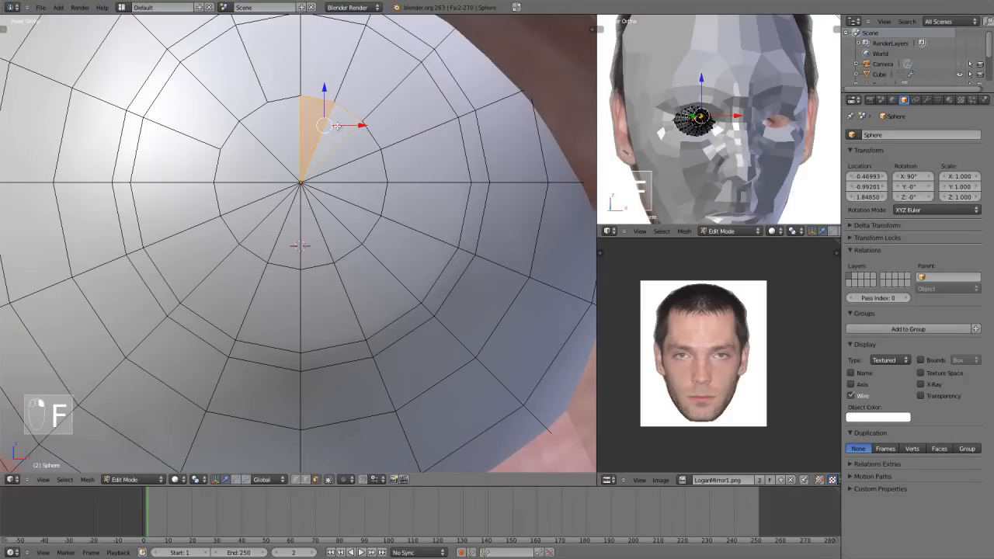
pyautogui.press('f')
pyautogui.rightClick(365, 148)
pyautogui.keyDown('shift'); pyautogui.rightClick(374, 167); pyautogui.keyUp('shift')
pyautogui.press('f')
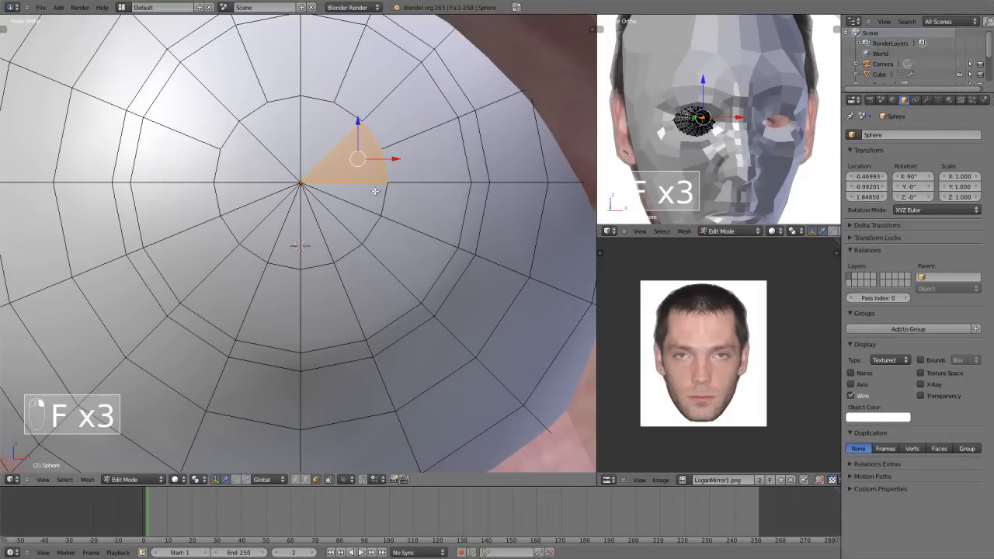
pyautogui.keyDown('shift'); pyautogui.rightClick(354, 223); pyautogui.keyUp('shift')
pyautogui.press('f')
# Maximize the 3D view and merge the remaining pairs of triangles around the lower half of the front pole.
pyautogui.hotkey('ctrl', 'Up')
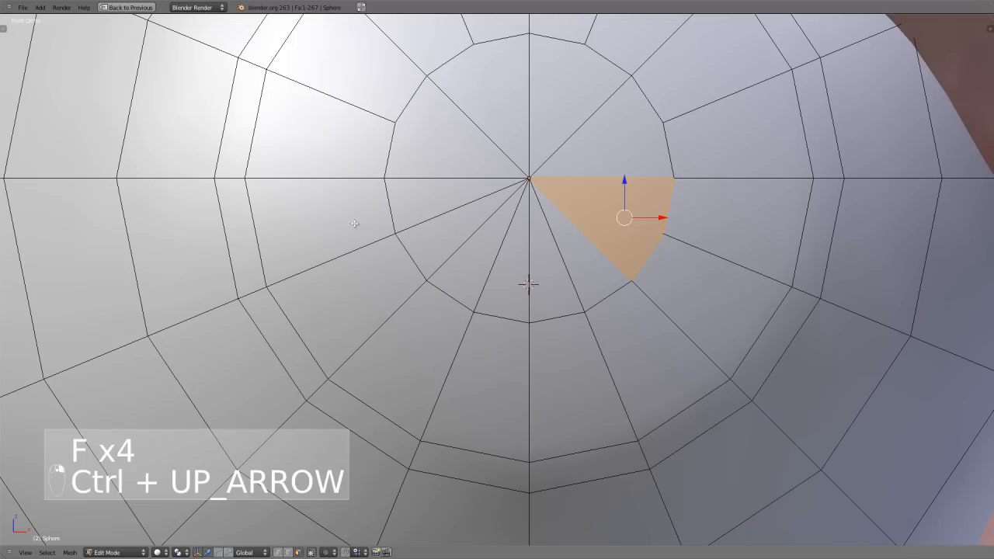
pyautogui.rightClick(566, 233)
pyautogui.keyDown('shift'); pyautogui.rightClick(546, 252); pyautogui.keyUp('shift')
pyautogui.press('f')
pyautogui.rightClick(523, 258)
pyautogui.press('f')
pyautogui.rightClick(455, 229)
pyautogui.keyDown('shift'); pyautogui.rightClick(442, 203); pyautogui.keyUp('shift')
pyautogui.press('f')
# Select all the sphere's front faces out to the outer iris loop, checking the area against the photo in wireframe.
pyautogui.scroll(-3, 501, 231)
pyautogui.press('z')
pyautogui.keyDown('shift'); pyautogui.moveTo(566, 262); pyautogui.dragTo(471, 281, button='middle'); pyautogui.keyUp('shift')
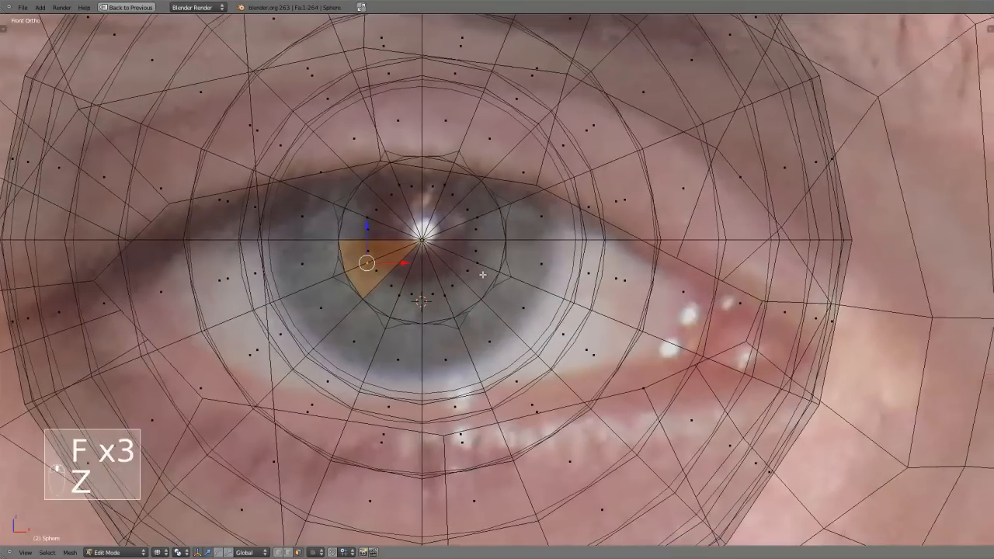
pyautogui.press('z')
pyautogui.hotkey('ctrl', 'Tab')
pyautogui.click(547, 321)
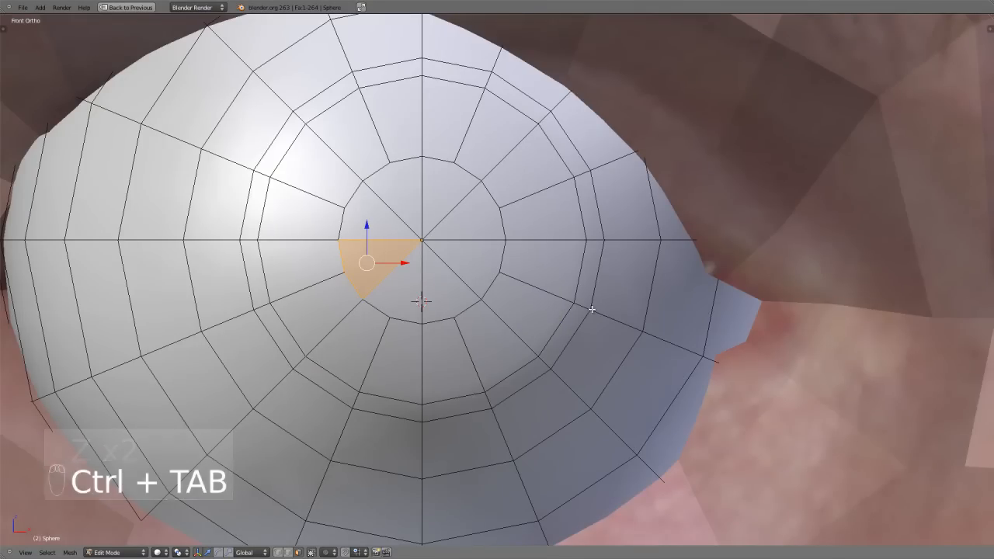
pyautogui.keyDown('alt'); pyautogui.rightClick(589, 308); pyautogui.keyUp('alt')
pyautogui.keyDown('alt'); pyautogui.keyDown('shift'); pyautogui.rightClick(501, 277); pyautogui.keyUp('shift'); pyautogui.keyUp('alt')
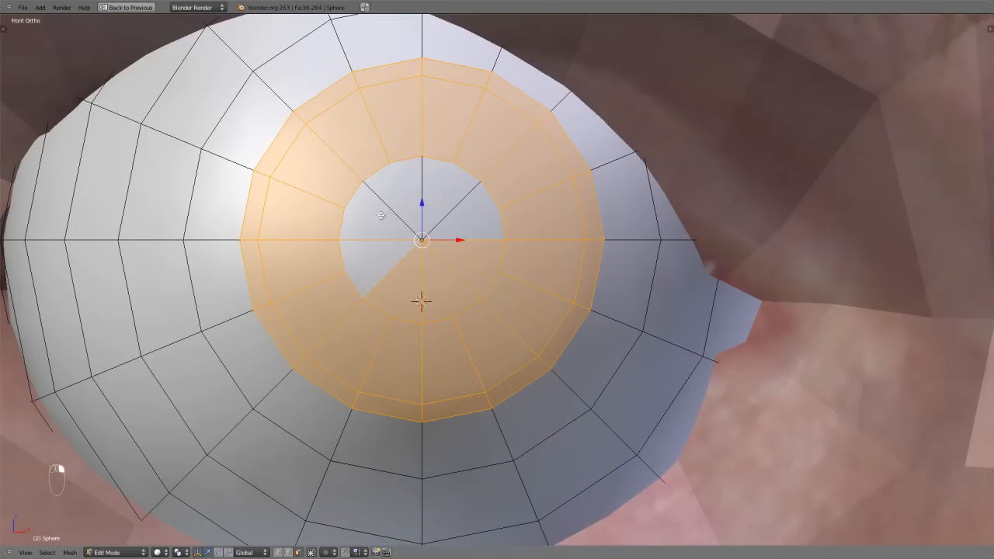
pyautogui.press('z')
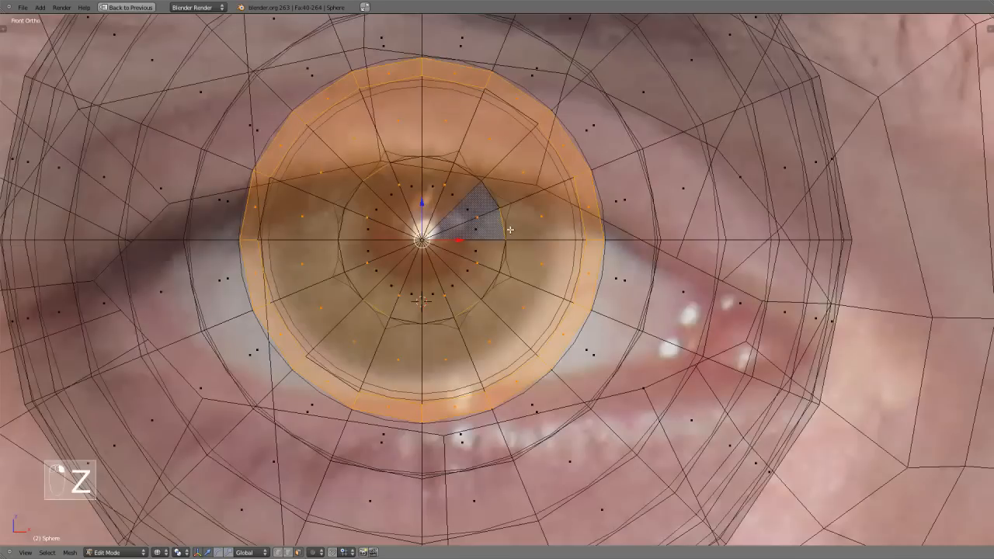
pyautogui.scroll(2, 563, 271)
pyautogui.press('z')
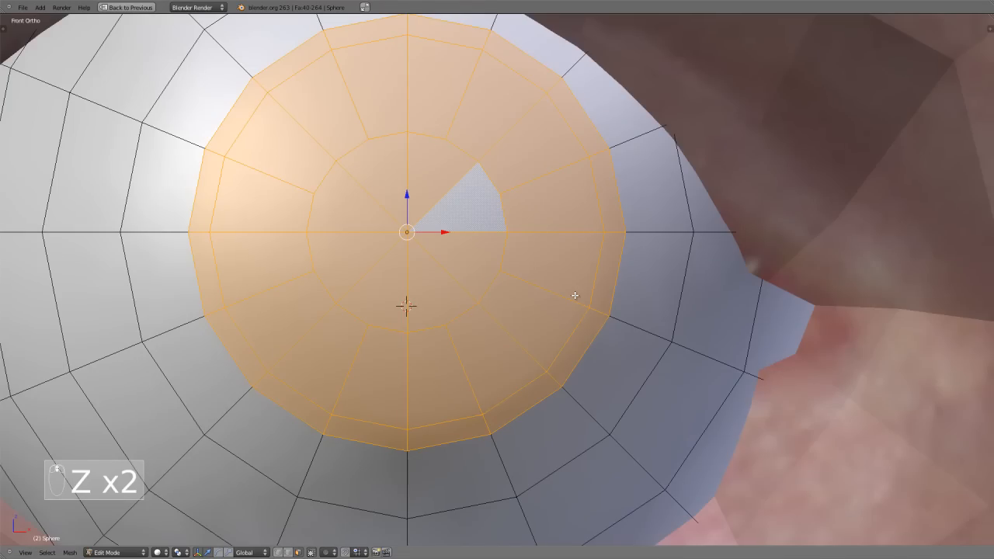
# Extrude the selected faces in place and scale them inward to match the iris in the photo.
pyautogui.press('e')
pyautogui.rightClick(574, 295)
pyautogui.press('s')
pyautogui.click(582, 306)
pyautogui.press('z')
pyautogui.keyDown('shift'); pyautogui.moveTo(582, 305); pyautogui.dragTo(638, 310, button='middle'); pyautogui.keyUp('shift')
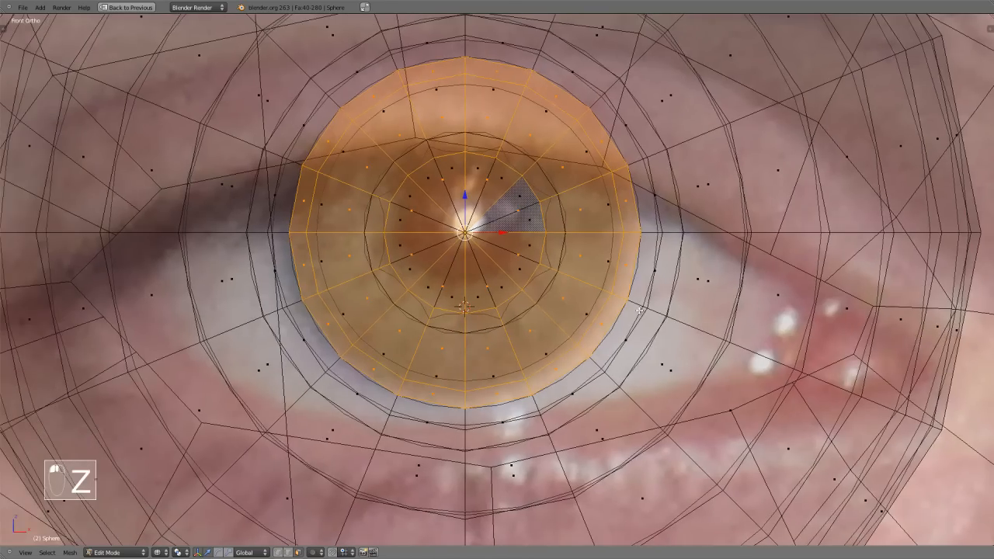
# Extrude the iris faces in place once more and scale them down to about 0.9.
pyautogui.press('z')
pyautogui.press('e')
pyautogui.rightClick(641, 311)
pyautogui.press('s')
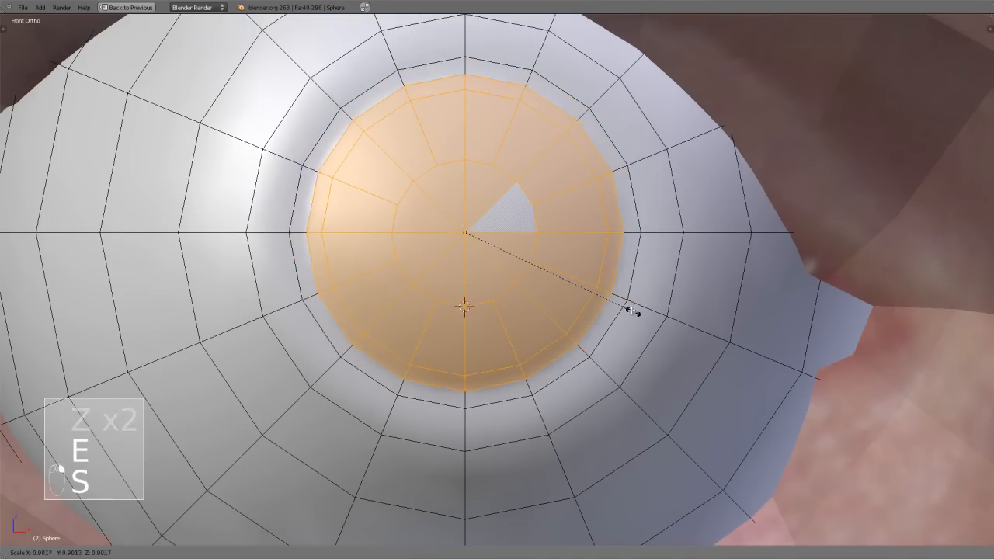
pyautogui.click(629, 310)
# Push the inner iris faces back into the eyeball along Y and resize them to form a recess.
pyautogui.moveTo(554, 303); pyautogui.dragTo(686, 351, button='middle')
pyautogui.moveTo(706, 350); pyautogui.dragTo(652, 319)
pyautogui.press('s')
pyautogui.click(709, 379)
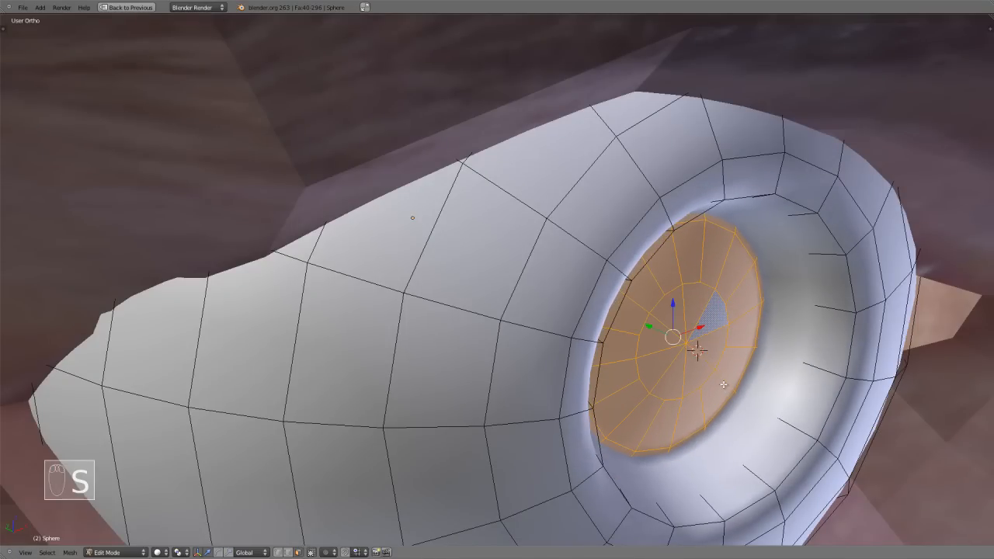
# Cut two supporting edge loops, one around the inner wall of the iris recess and one around its rim.
pyautogui.scroll(3, 706, 378)
pyautogui.moveTo(704, 377); pyautogui.dragTo(743, 368, button='middle')
pyautogui.hotkey('ctrl', 'r')
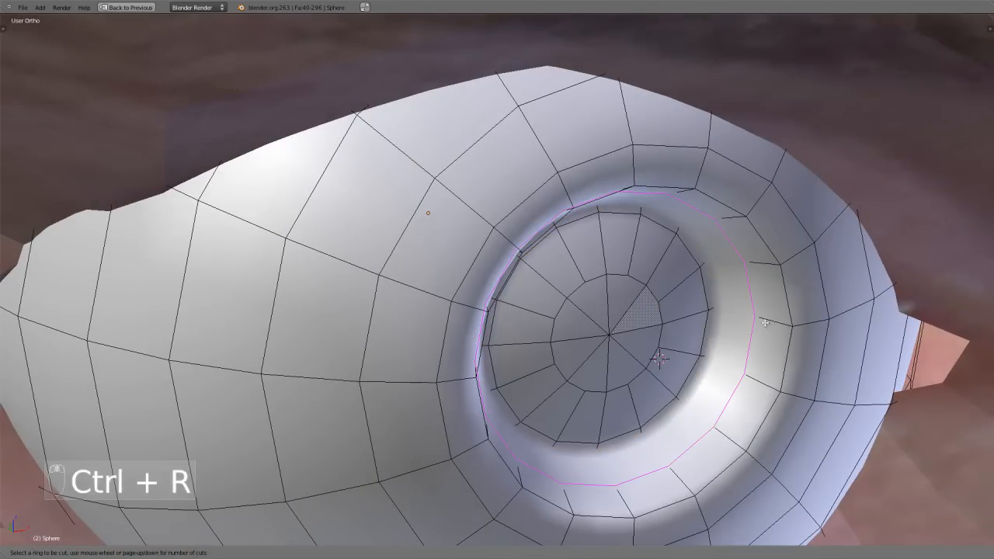
pyautogui.click(763, 321)
pyautogui.click(776, 330)
pyautogui.hotkey('ctrl', 'r')
pyautogui.click(799, 315)
pyautogui.click(795, 318)
# Return to Object Mode and set the sphere's subdivision to level 2.
pyautogui.press('Tab')
pyautogui.hotkey('ctrl', '2')
pyautogui.moveTo(787, 329); pyautogui.dragTo(723, 324, button='middle')
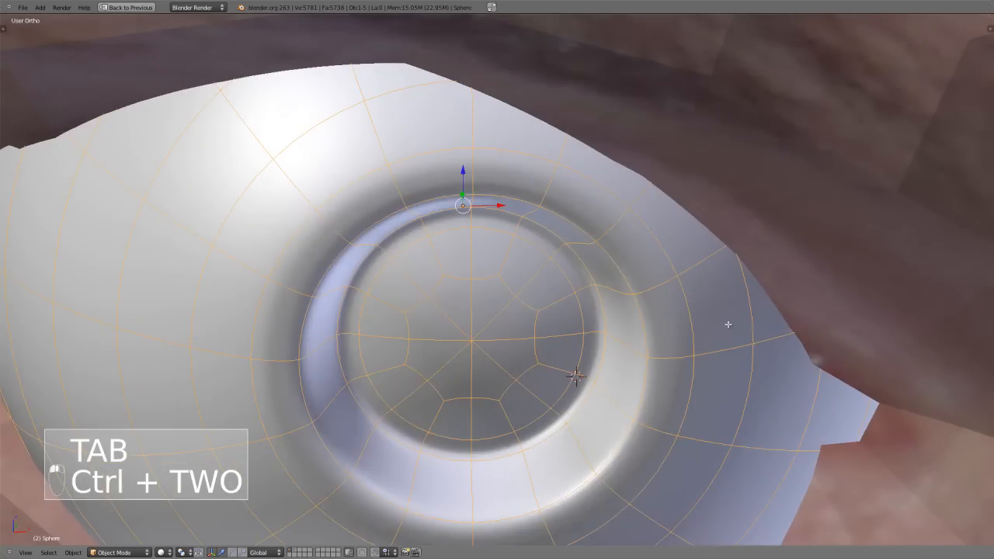
# Go back into Edit Mode and adjust the position of the edge loop at the recess rim.
pyautogui.press('Tab')
pyautogui.moveTo(651, 294); pyautogui.dragTo(665, 371, button='middle')
pyautogui.press('g')
pyautogui.click(664, 371)
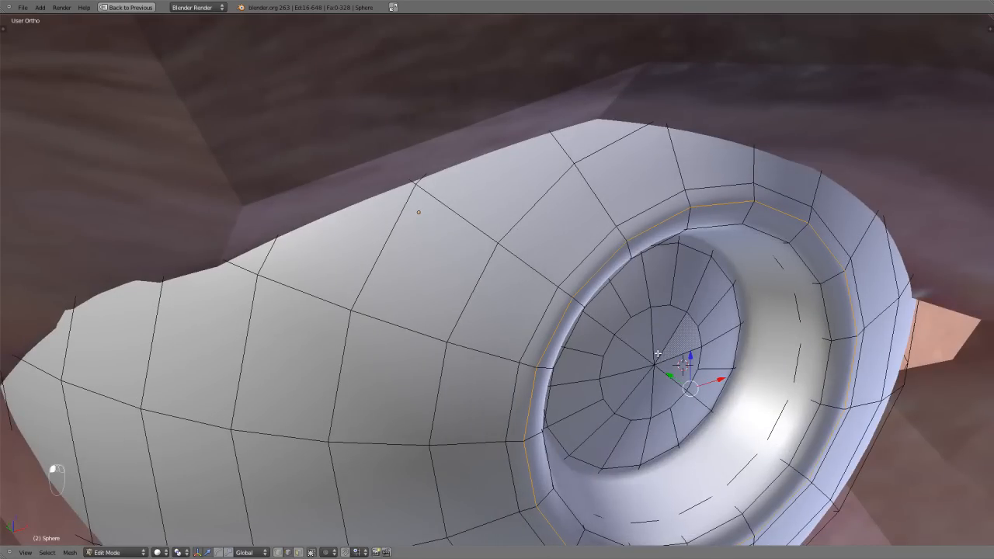
# Cut another edge loop outside the recess rim, scale the adjacent rim loop, and return to Object Mode in a close front view.
pyautogui.hotkey('ctrl', 'r')
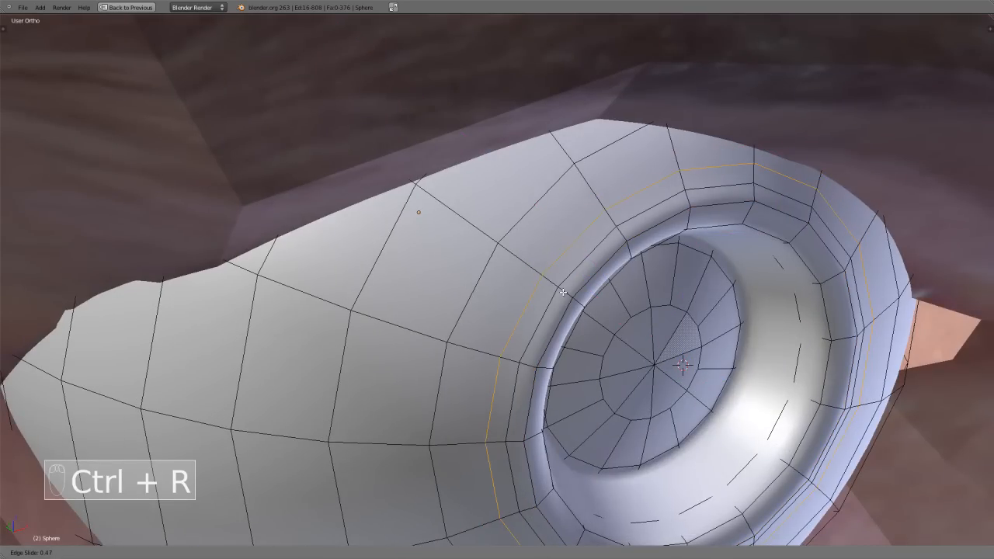
pyautogui.click(556, 295)
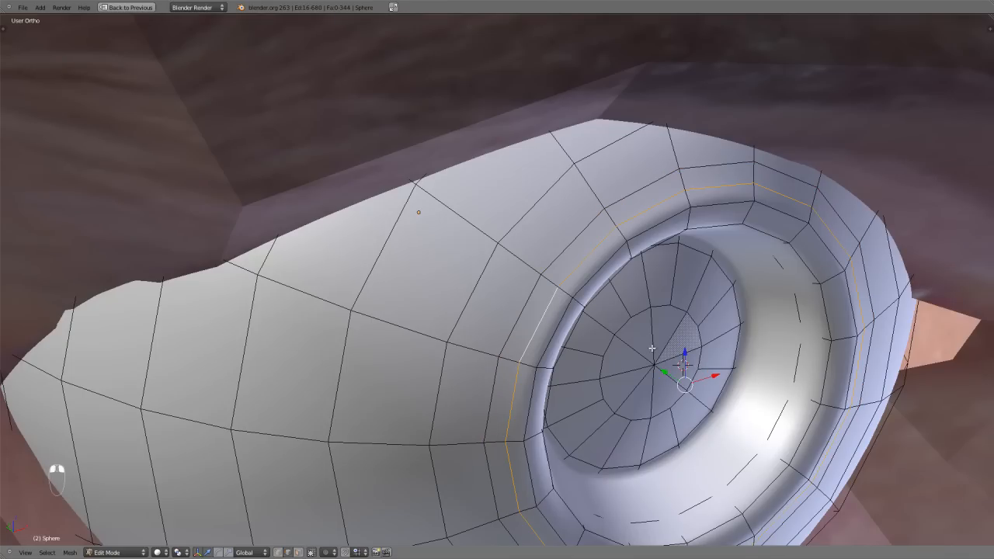
pyautogui.press('s')
pyautogui.press('Tab')
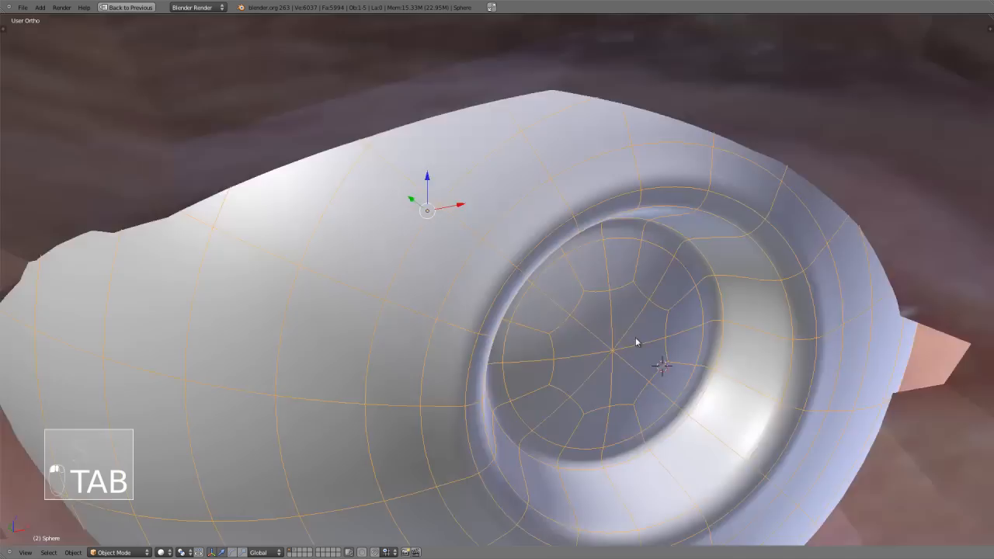
pyautogui.moveTo(635, 337); pyautogui.dragTo(615, 326, button='middle')
pyautogui.press('KP_1')
pyautogui.scroll(4, 614, 330)
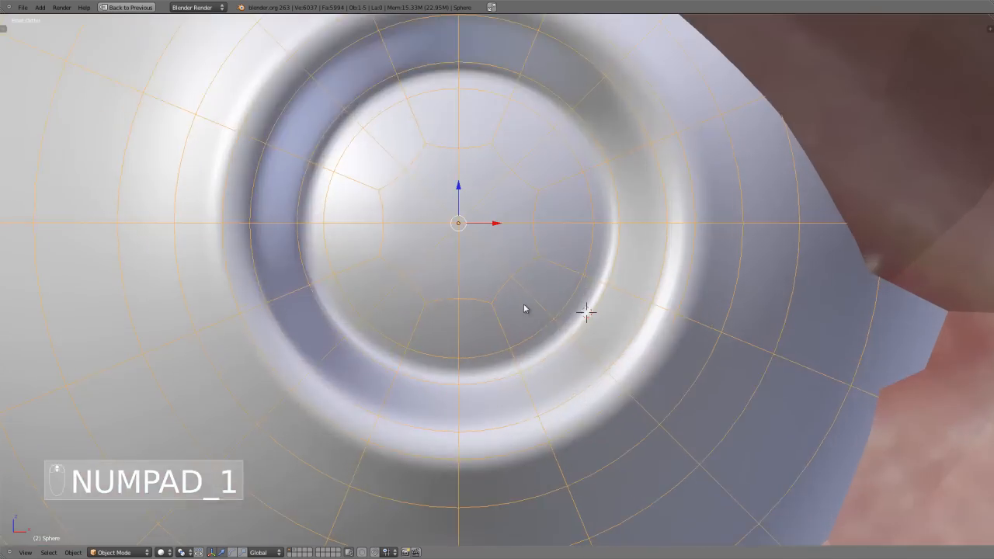
# Move the eyeball sphere upward and rotate it about the X axis to tilt its iris recess toward the iris in the reference photo.
pyautogui.press('Tab')
pyautogui.press('z')
pyautogui.press('z')
pyautogui.press('z')
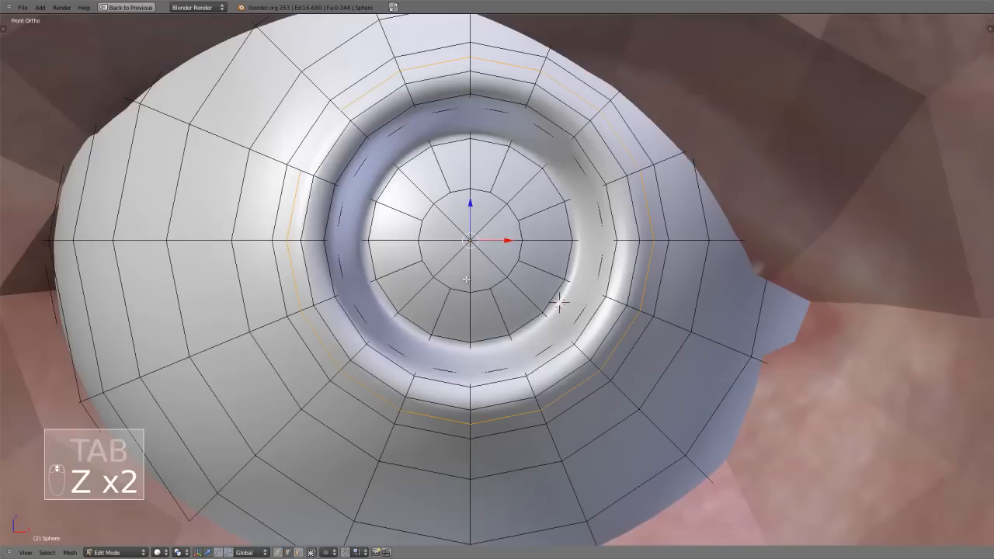
pyautogui.press('Tab')
pyautogui.press('z')
pyautogui.moveTo(473, 217); pyautogui.dragTo(486, 156)
pyautogui.press('r')
pyautogui.press('x')
pyautogui.click(565, 201)
# Refine the eyeball's tilt about the global X axis to about 101.7° so the iris rings line up with the photo's iris.
pyautogui.press('z')
pyautogui.press('z')
pyautogui.press('r')
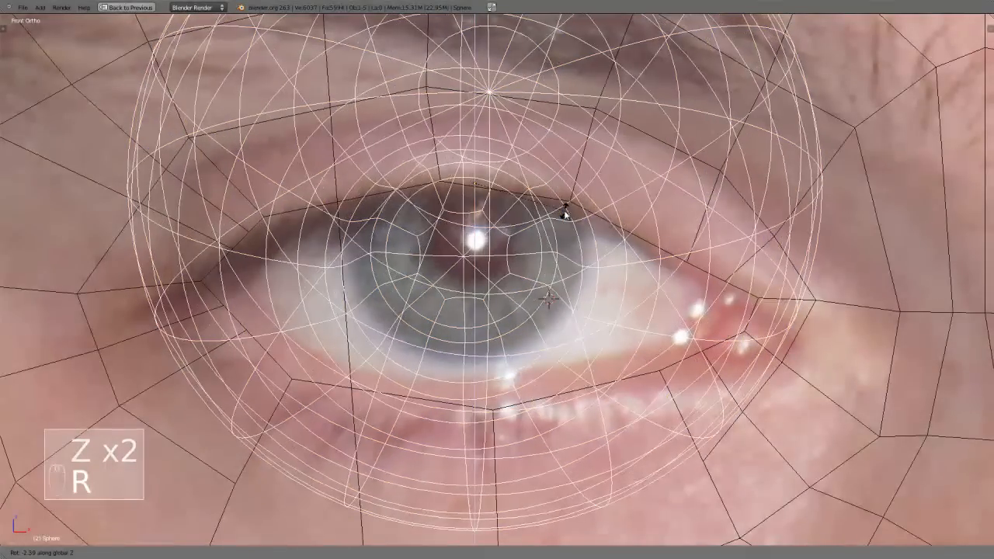
pyautogui.press('z')
pyautogui.press('x')
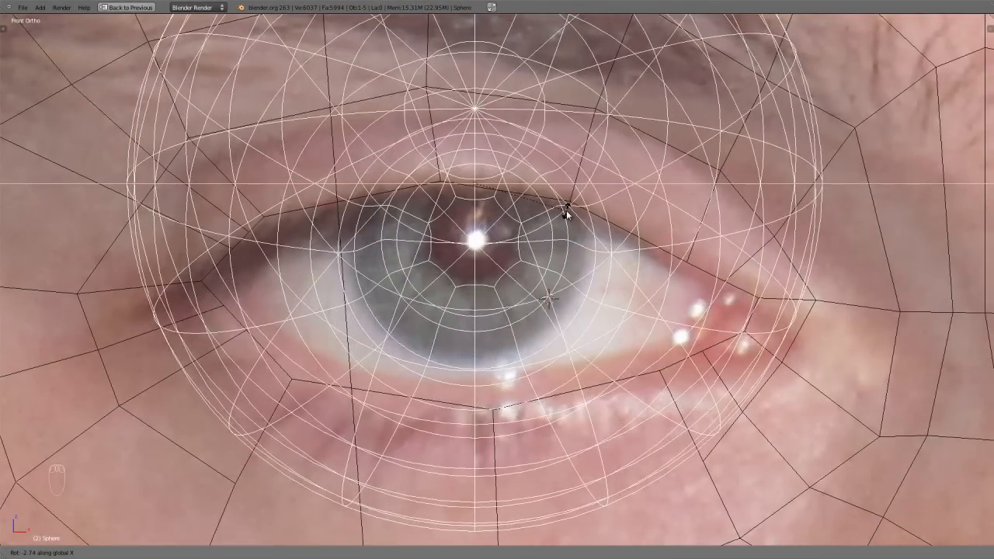
pyautogui.click(567, 210)
# Adjust the eyeball's depth in the eye socket along the Y axis and check its fit in a shaded front view.
pyautogui.press('Tab')
pyautogui.scroll(-6, 567, 214)
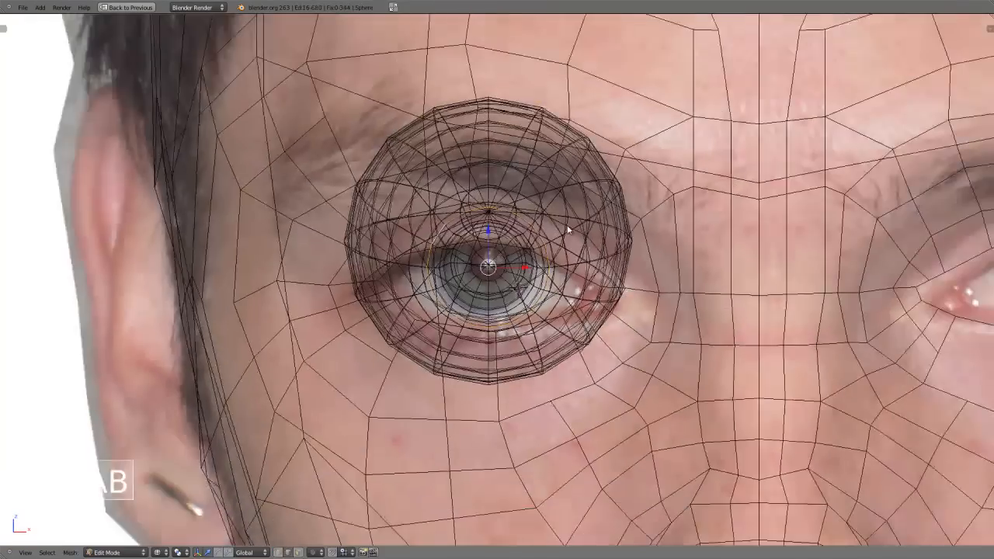
pyautogui.press('Tab')
pyautogui.press('z')
pyautogui.scroll(-2, 536, 319)
pyautogui.moveTo(514, 306)
pyautogui.mouseDown(button='middle')
pyautogui.moveTo(566, 323)
pyautogui.moveTo(515, 308)
pyautogui.mouseUp(button='middle')
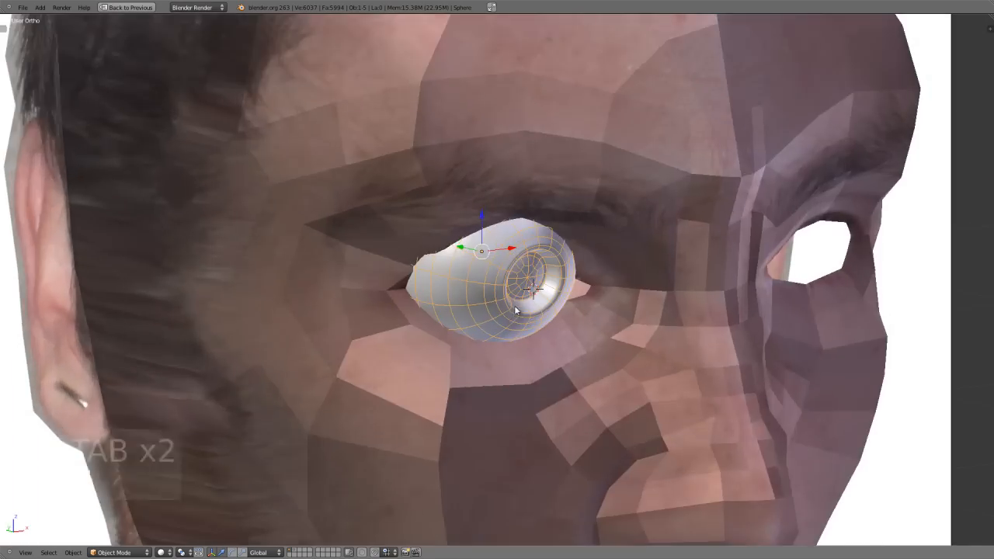
pyautogui.moveTo(473, 272); pyautogui.dragTo(507, 273, button='middle')
pyautogui.moveTo(462, 253); pyautogui.dragTo(428, 251)
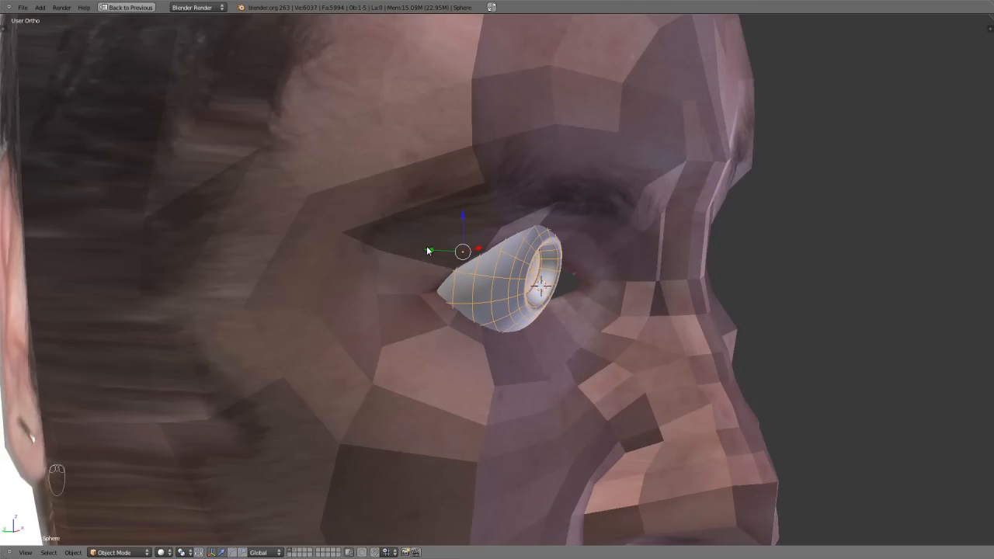
pyautogui.press('KP_1')
pyautogui.scroll(6, 428, 250)
pyautogui.press('z')
pyautogui.press('z')
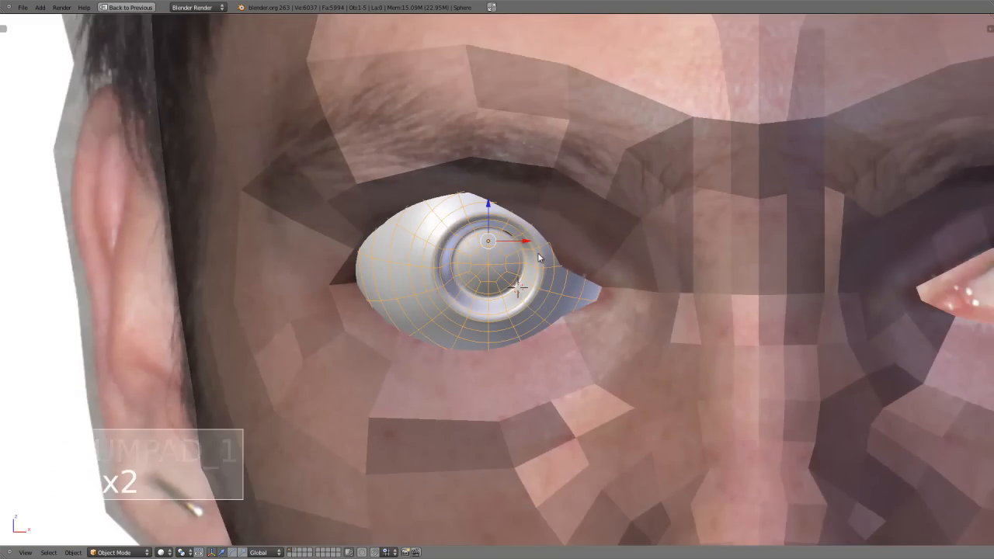
# Restore the full window layout, switch to Firefox and run a Google search for "iris".
pyautogui.hotkey('ctrl', 'Up')
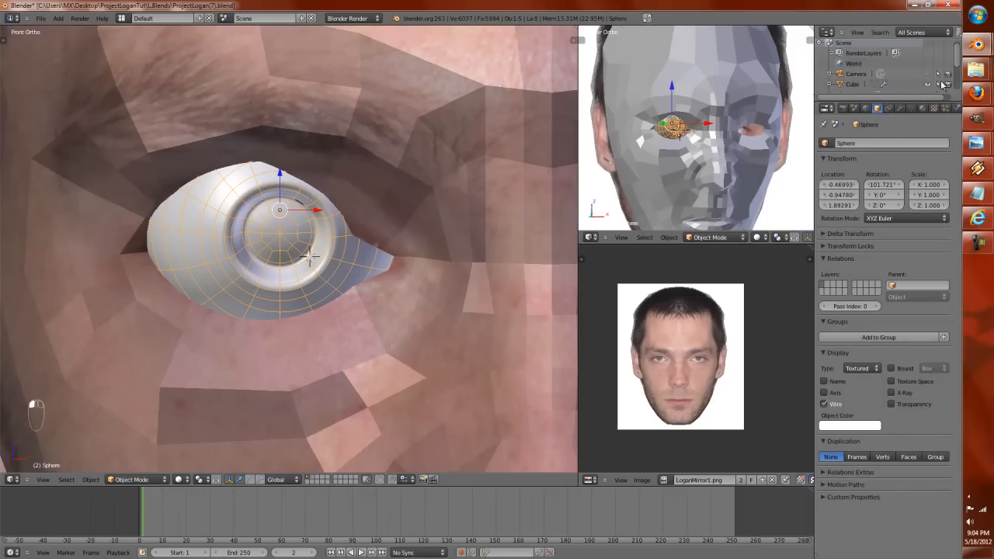
pyautogui.moveTo(977, 92)
pyautogui.click(885, 58)
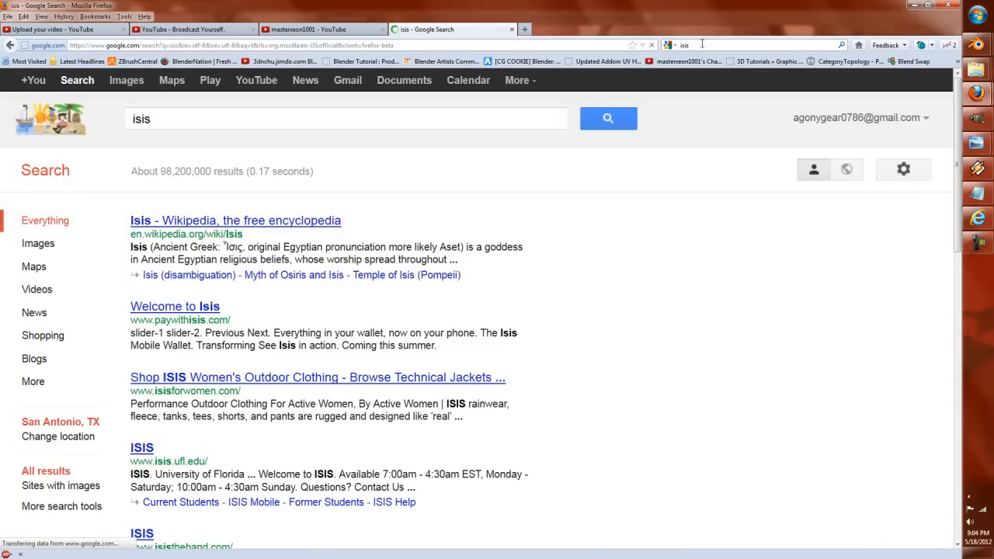
pyautogui.press('Return')
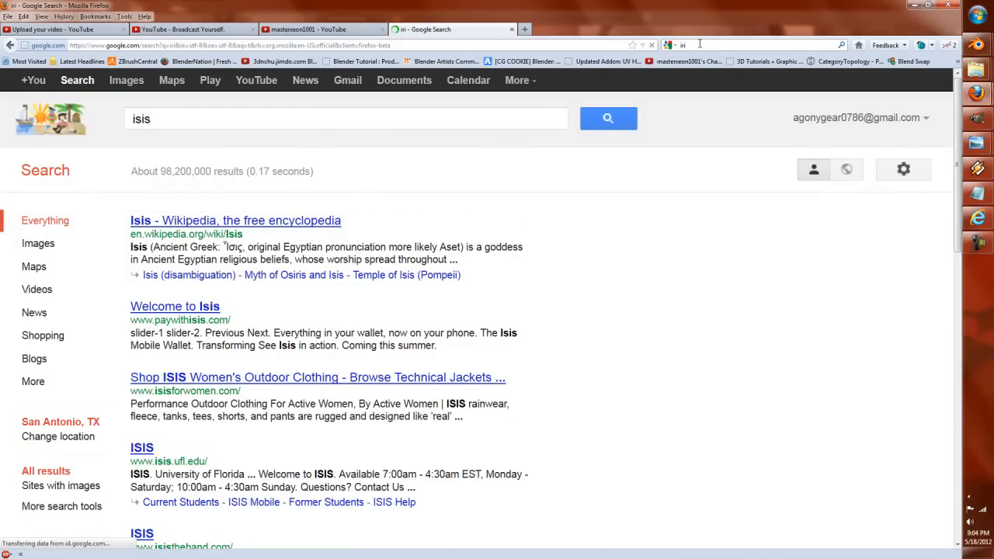
pyautogui.press('BackSpace')
pyautogui.write('i')
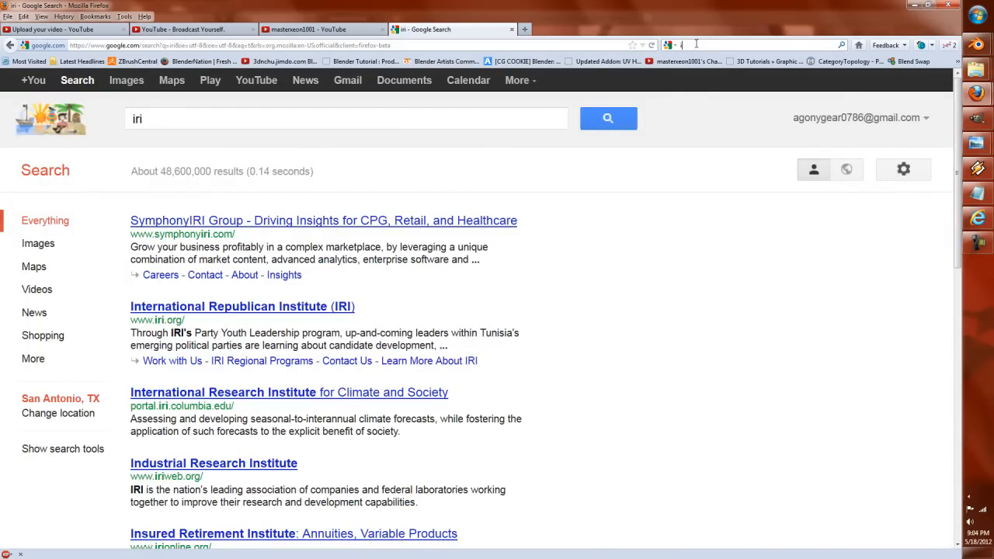
pyautogui.press('Return')
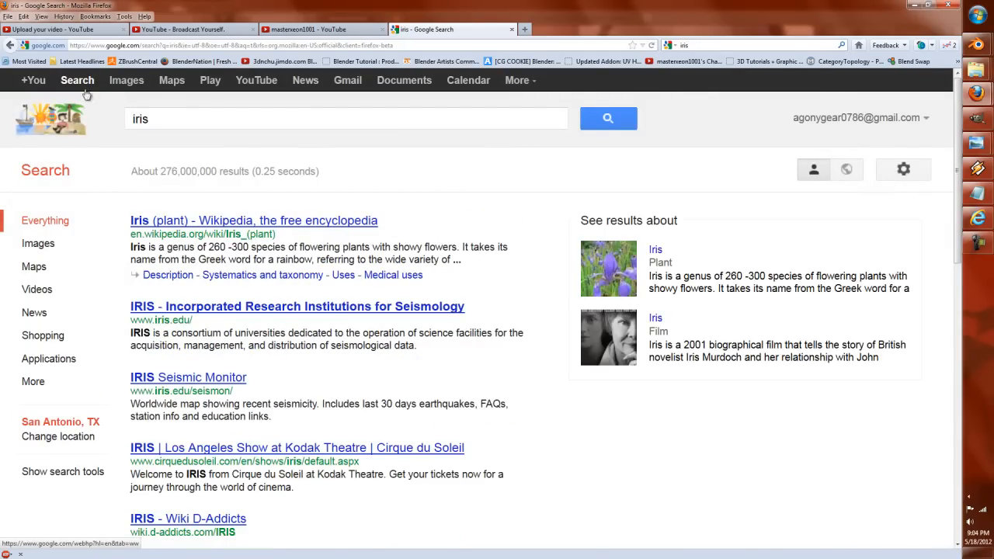
# Refine the search to "eyeball iris", show the image results and open the blue iris picture with the black pupil.
pyautogui.click(160, 113)
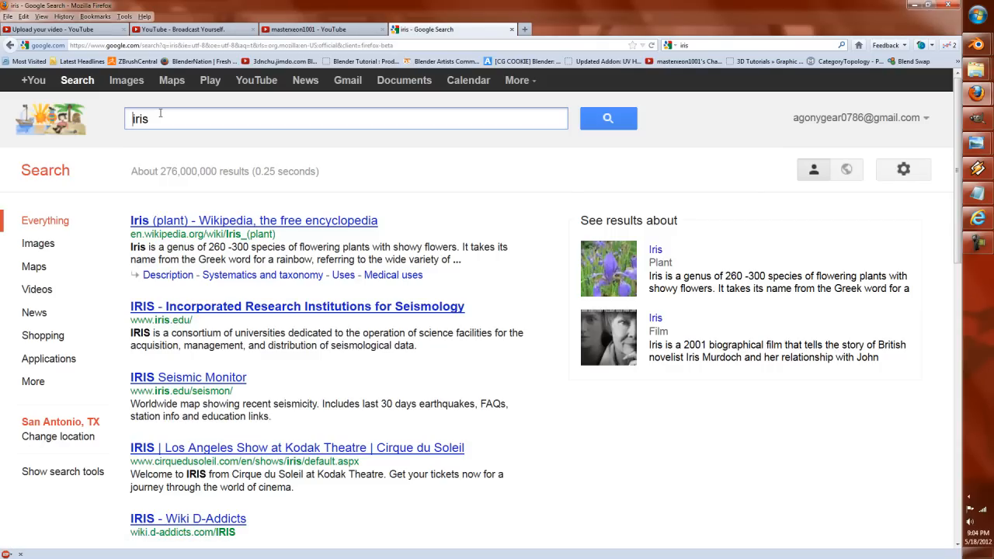
pyautogui.write('eyeball')
pyautogui.press('Return')
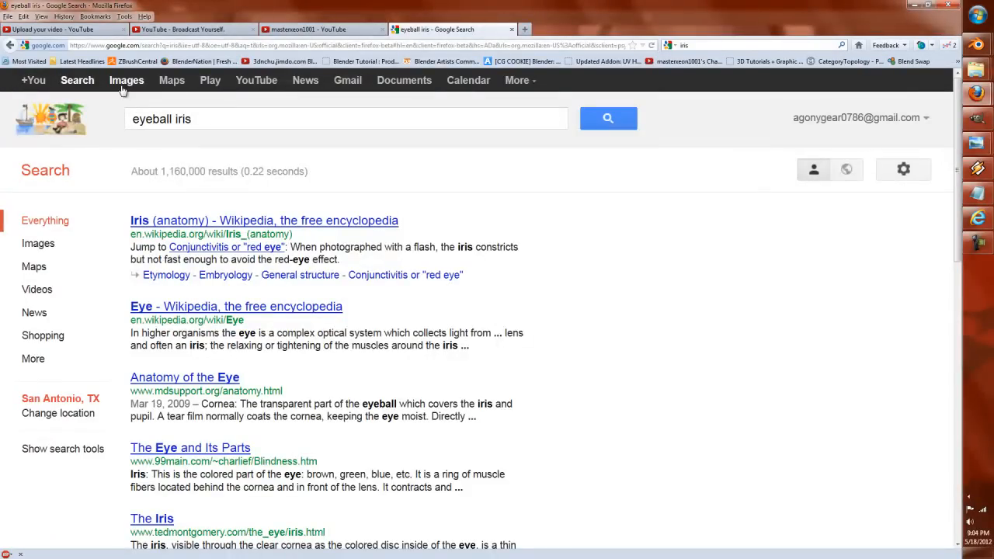
pyautogui.click(124, 82)
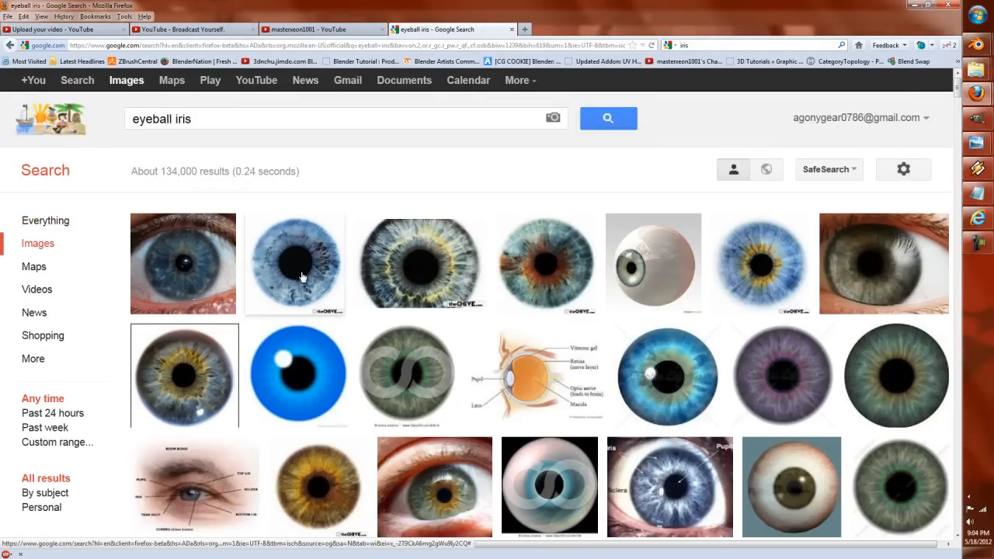
pyautogui.click(302, 277)
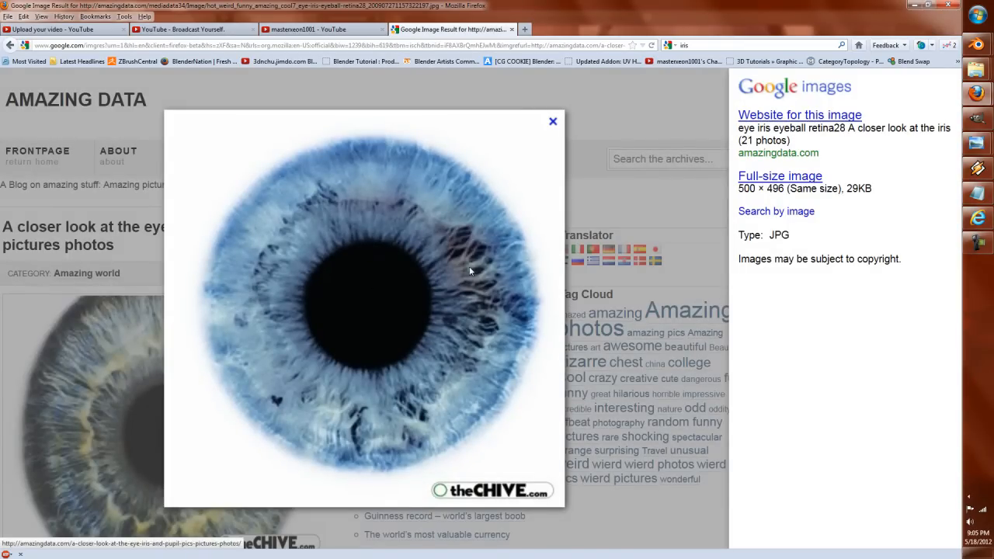
# Enlarge the iris picture and capture the whole iris with the Snipping Tool, leaving out the site logo.
pyautogui.keyDown('ctrl'); pyautogui.scroll(1, 562, 268); pyautogui.keyUp('ctrl')
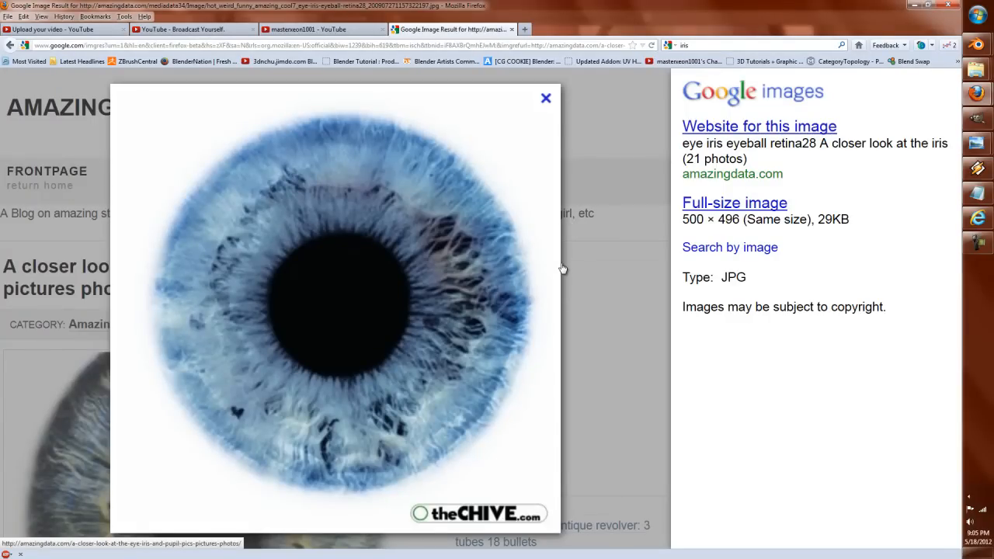
pyautogui.press('super')
pyautogui.write('sni')
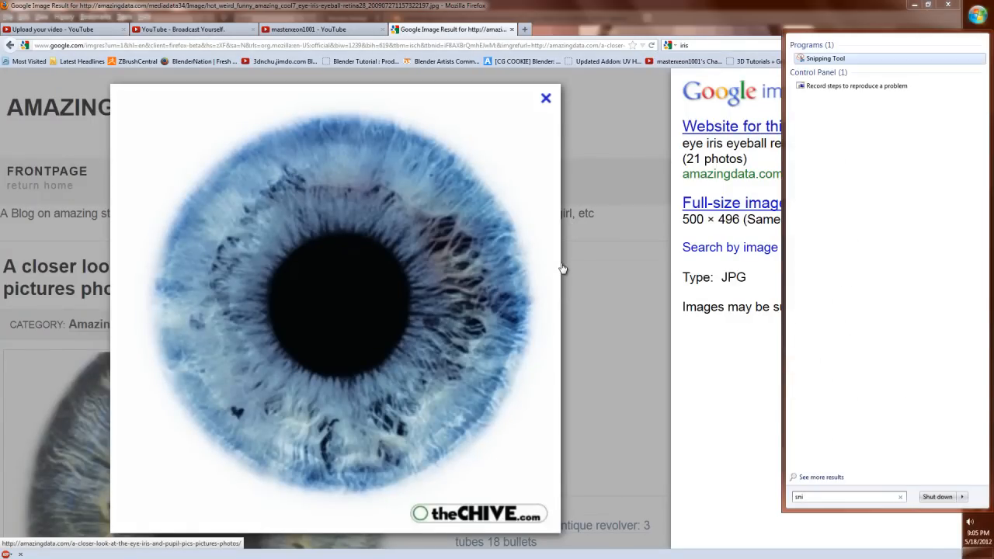
pyautogui.press('Return')
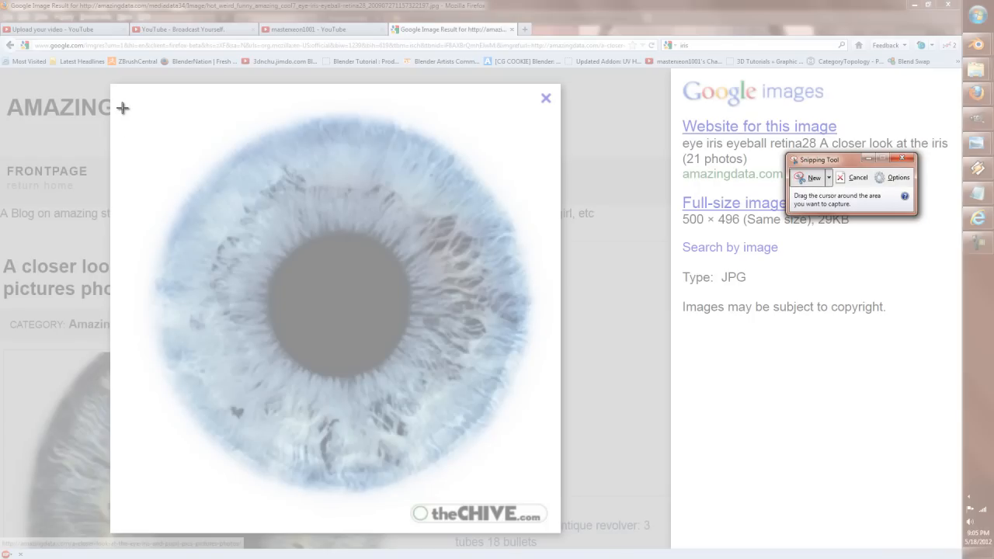
pyautogui.moveTo(123, 108); pyautogui.dragTo(551, 499)
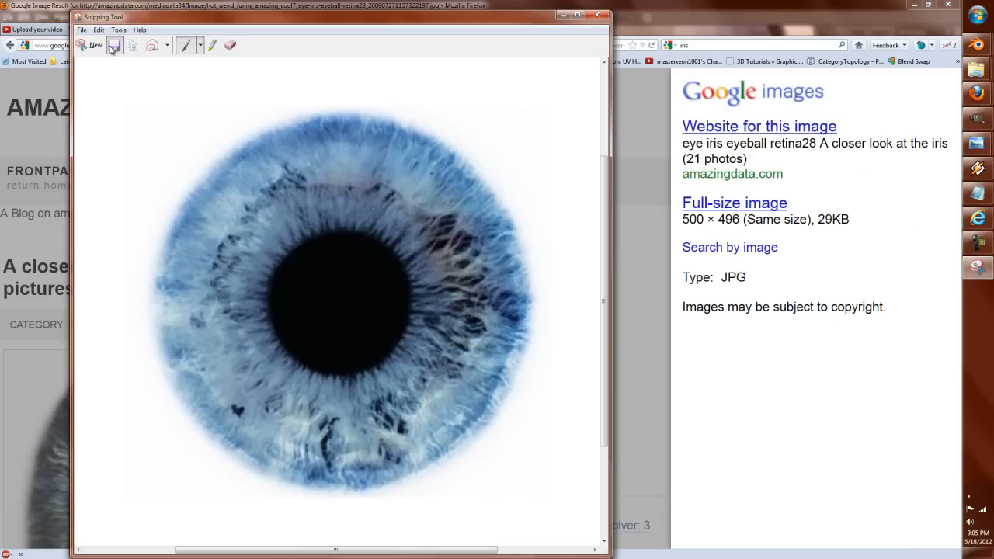
# Save the captured iris as the PNG file EyeSnip in the Desktop's ProjectLoganTut/Textures folder.
pyautogui.hotkey('ctrl', 's')
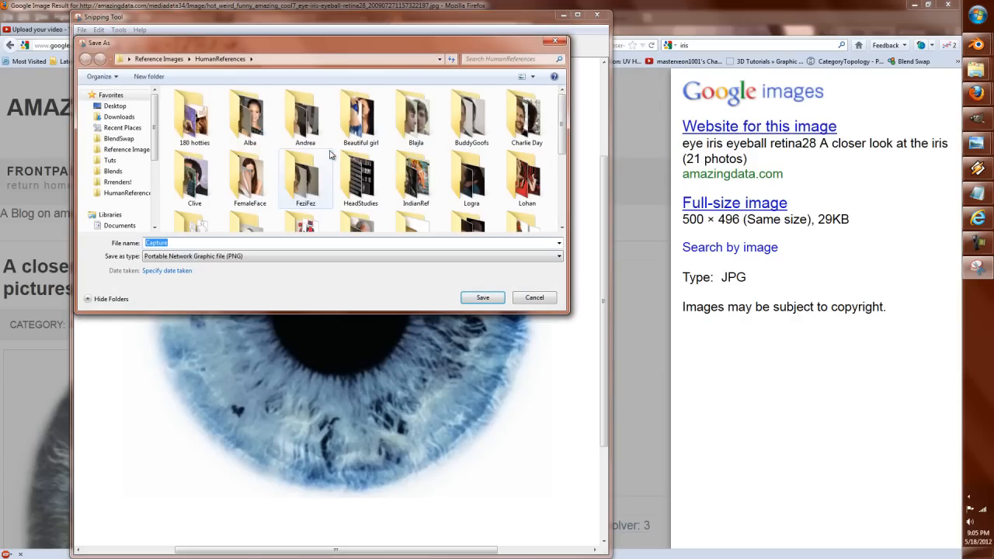
pyautogui.click(355, 176)
pyautogui.scroll(-1, 355, 177)
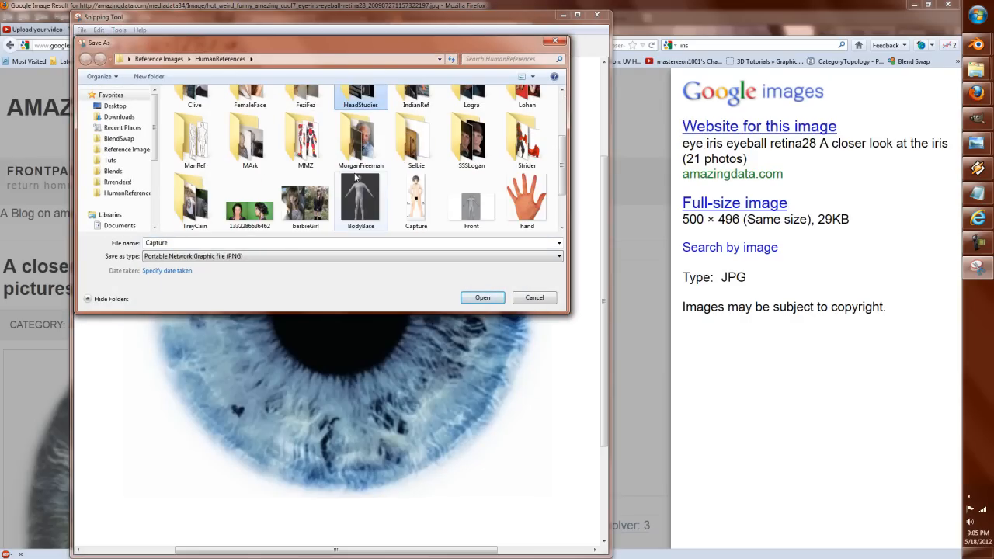
pyautogui.click(114, 105)
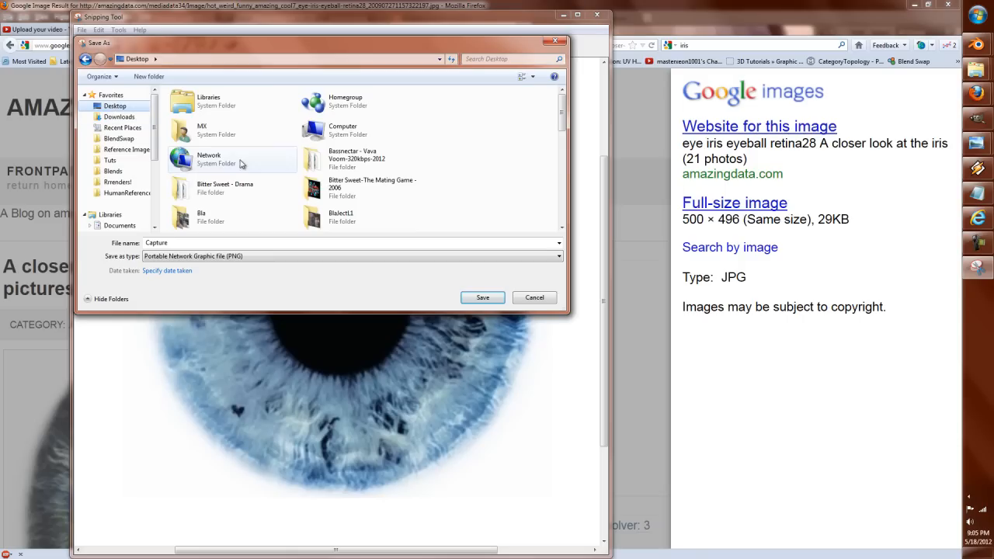
pyautogui.click(207, 190)
pyautogui.scroll(-3, 209, 186)
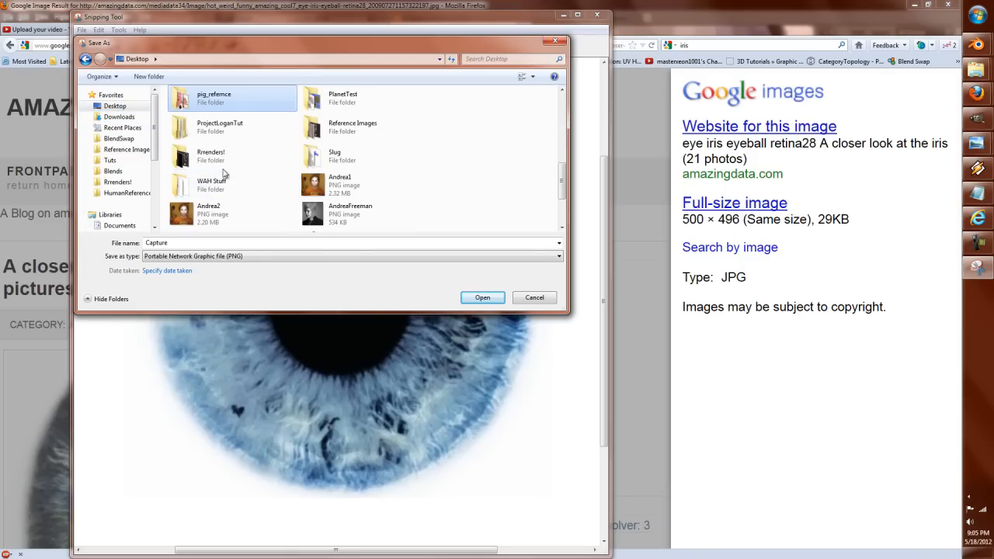
pyautogui.doubleClick(222, 133)
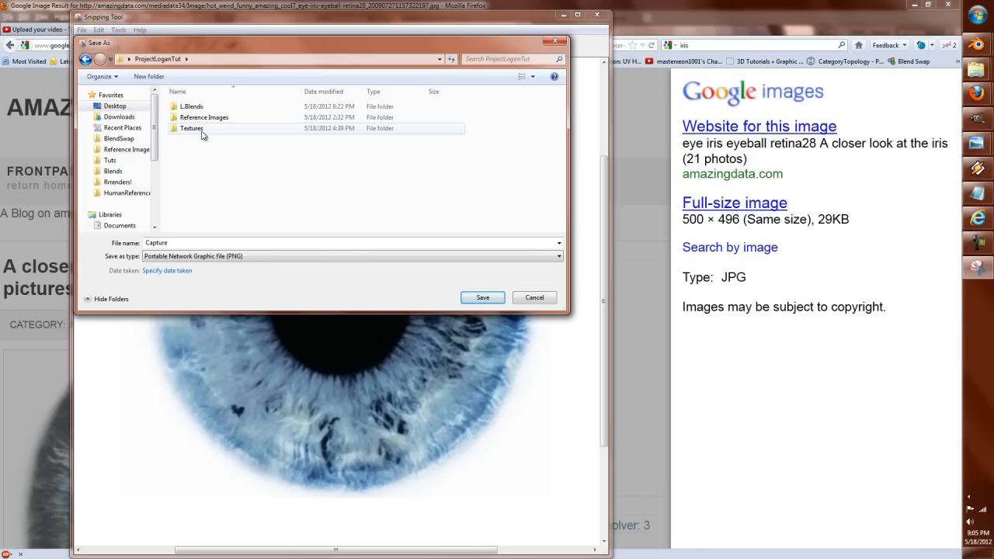
pyautogui.doubleClick(219, 130)
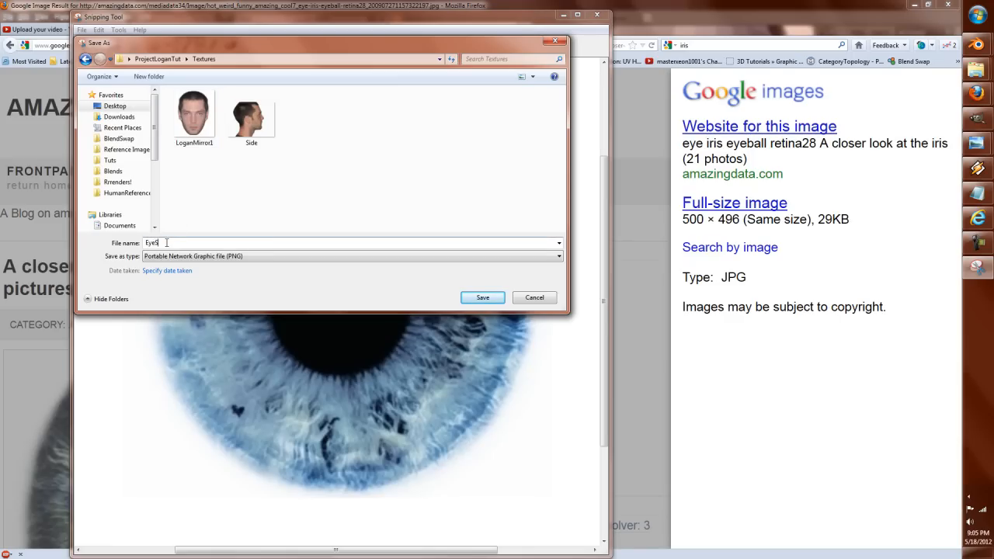
pyautogui.press('Return')
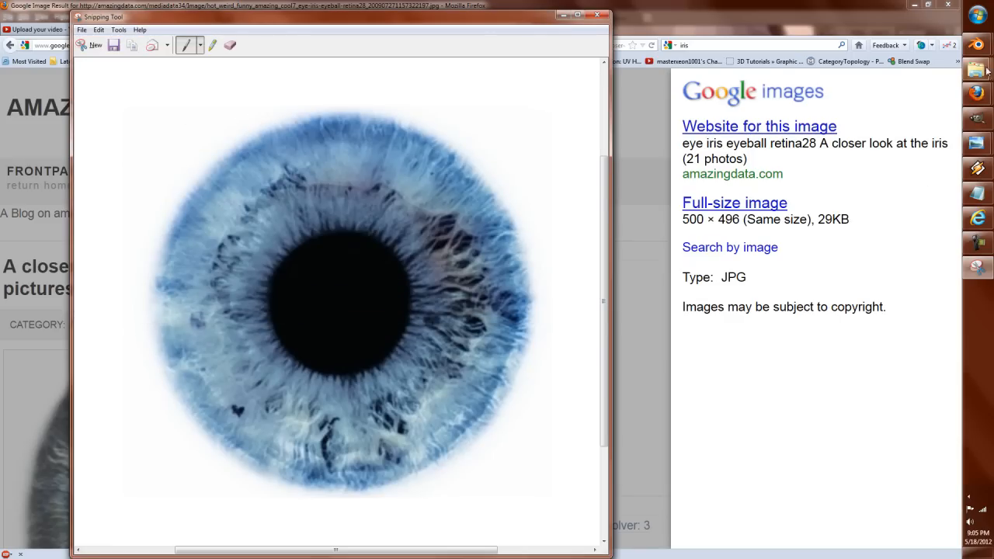
# Bring EyeSnip from the Textures folder into the Side image that is open in GIMP.
pyautogui.moveTo(986, 71)
pyautogui.click(893, 54)
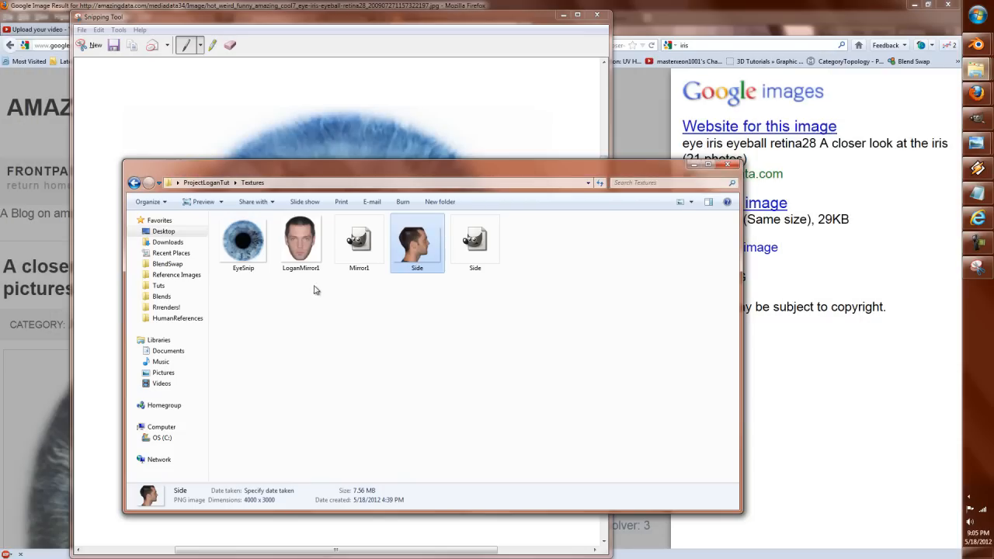
pyautogui.moveTo(242, 242); pyautogui.dragTo(664, 244)
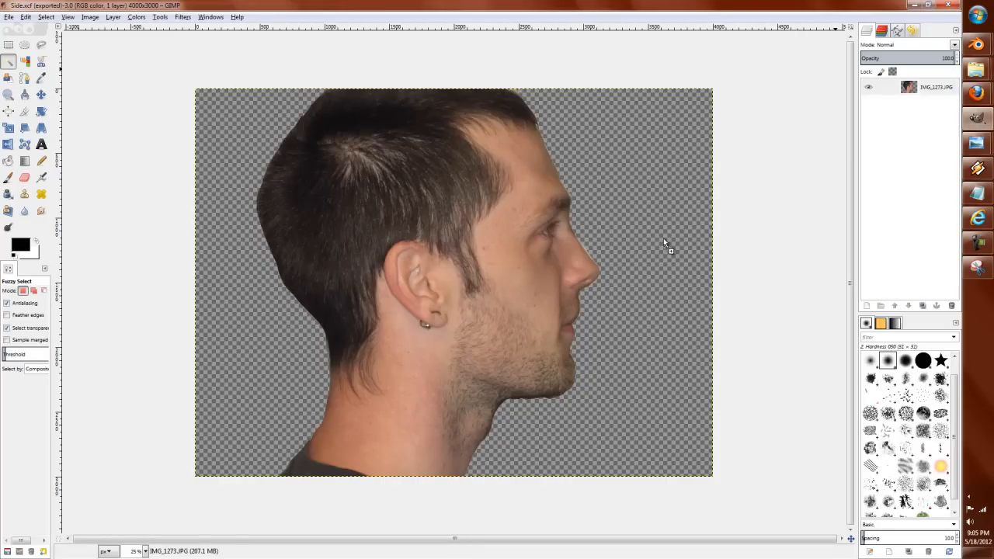
pyautogui.moveTo(760, 248); pyautogui.dragTo(772, 177)
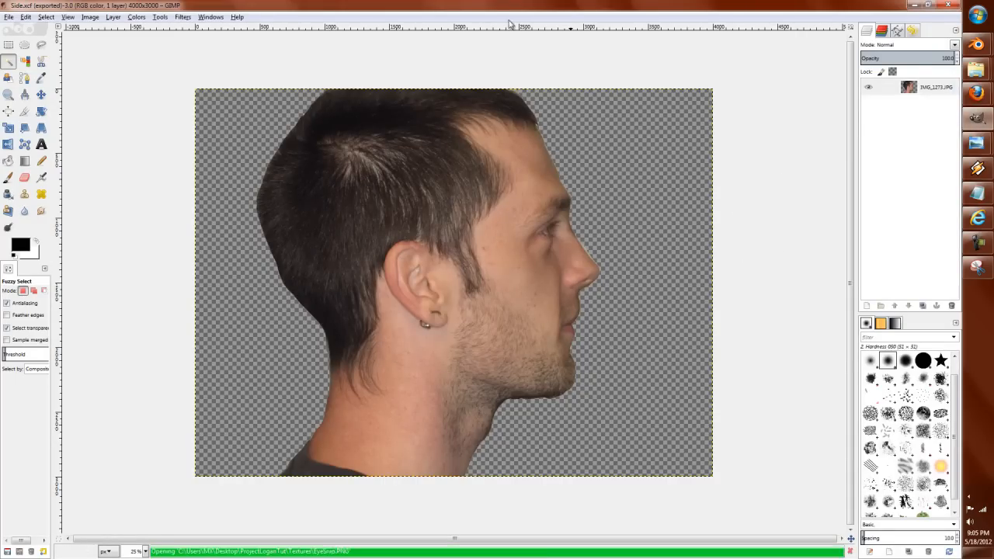
# Close the Side image without saving and open EyeSnip from the Textures folder as its own image in GIMP.
pyautogui.click(947, 6)
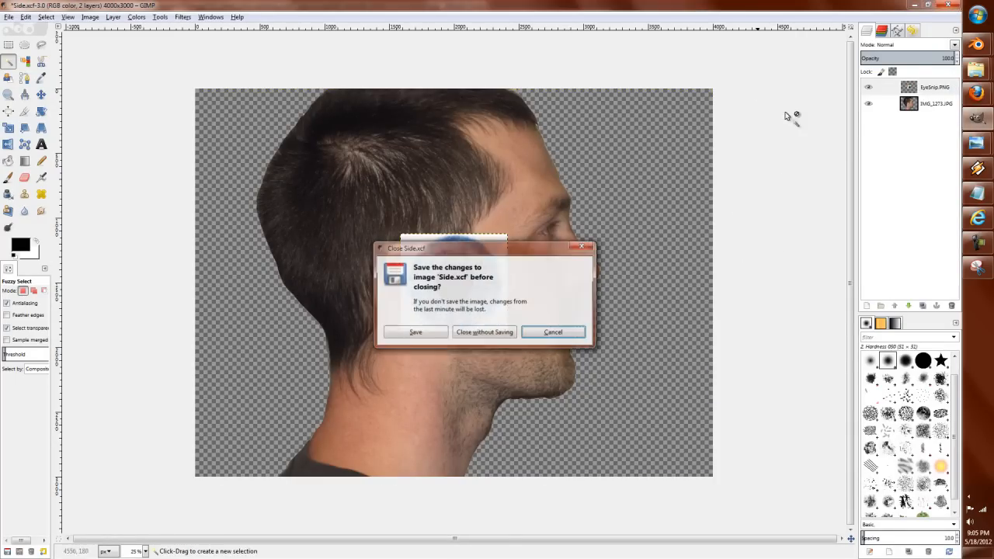
pyautogui.click(488, 334)
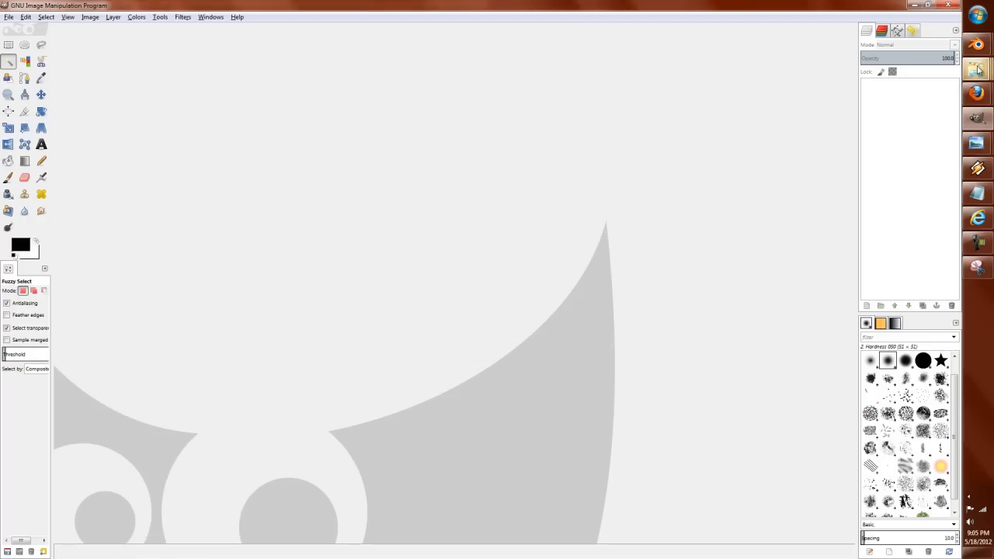
pyautogui.moveTo(978, 70)
pyautogui.click(892, 68)
pyautogui.moveTo(238, 257); pyautogui.dragTo(307, 126)
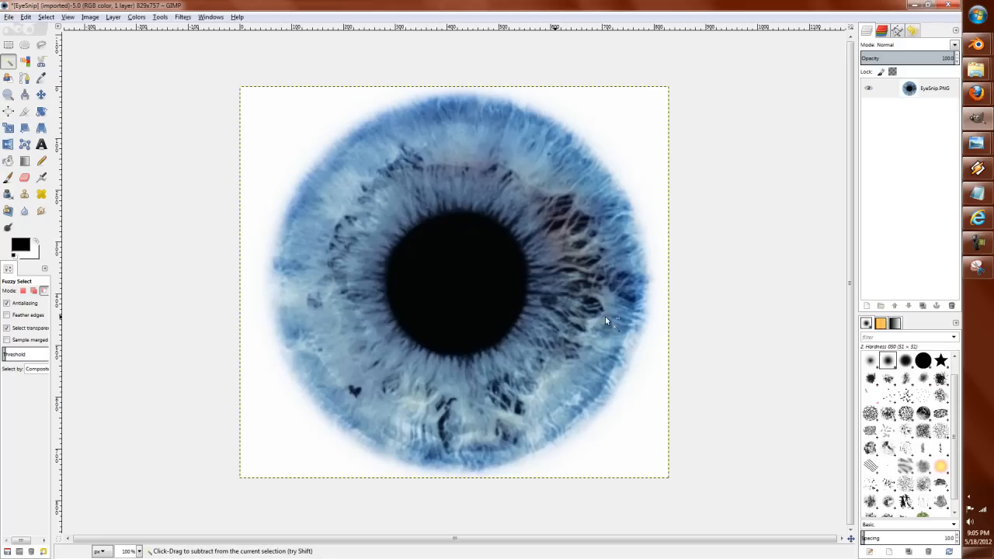
pyautogui.click(121, 17)
pyautogui.moveTo(131, 19)
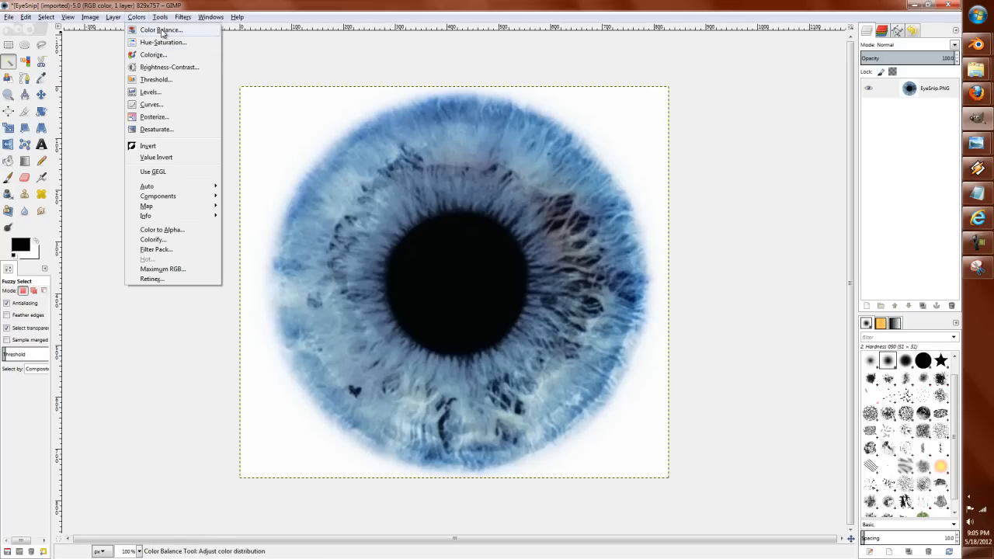
pyautogui.click(154, 94)
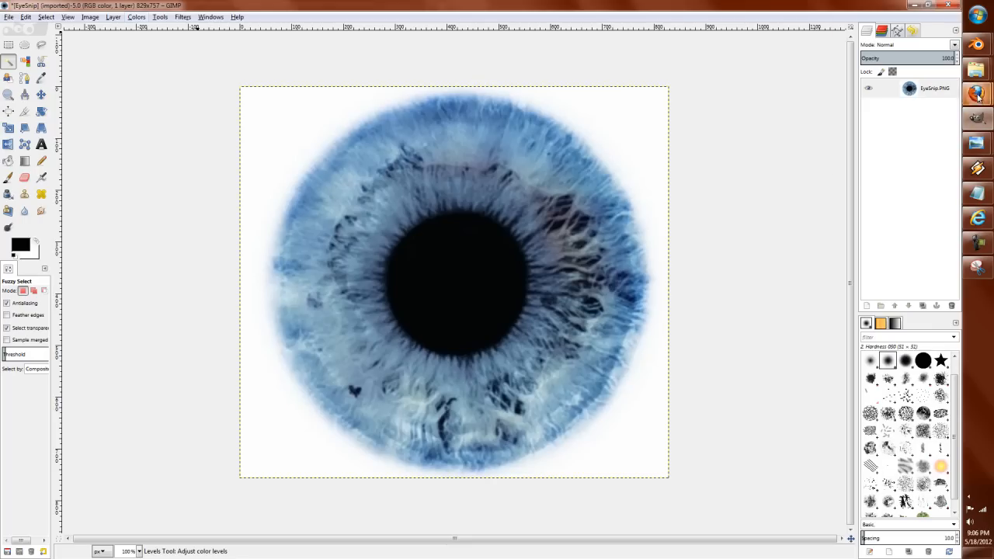
# Switch to Blender and examine the iris colour close up in the LoganMirror1.png reference photo.
pyautogui.moveTo(976, 46)
pyautogui.click(896, 54)
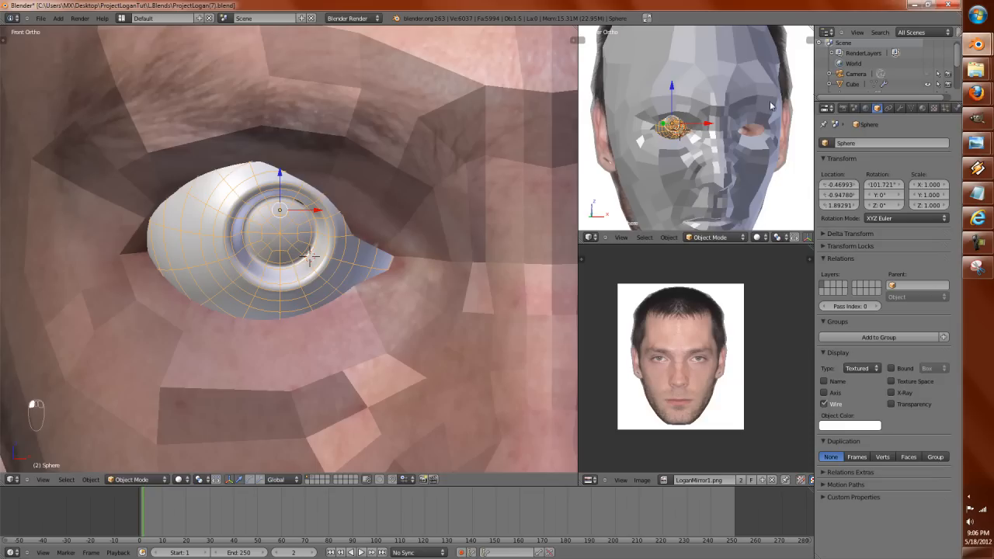
pyautogui.scroll(4, 672, 367)
pyautogui.hotkey('alt', 'Tab')
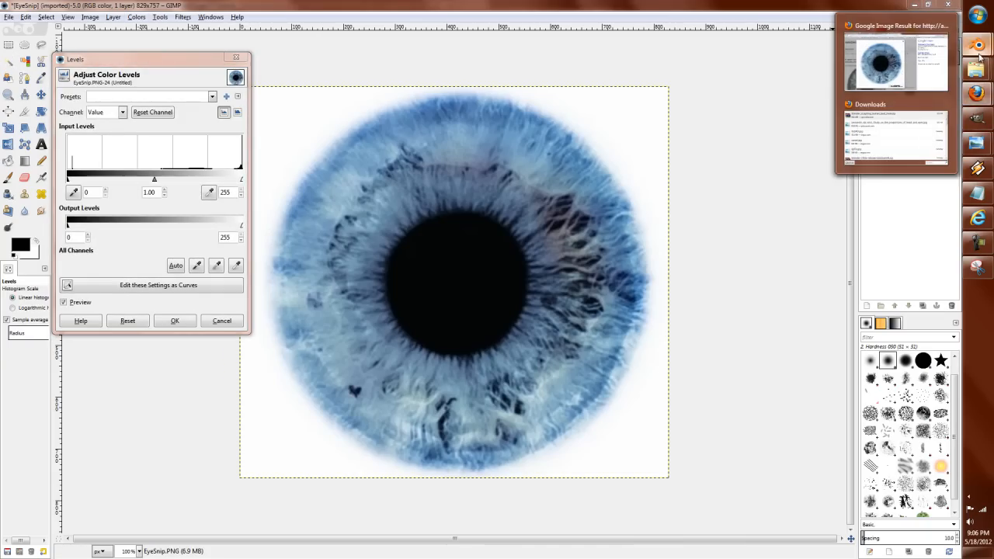
pyautogui.moveTo(975, 48)
pyautogui.click(896, 55)
pyautogui.scroll(4, 707, 339)
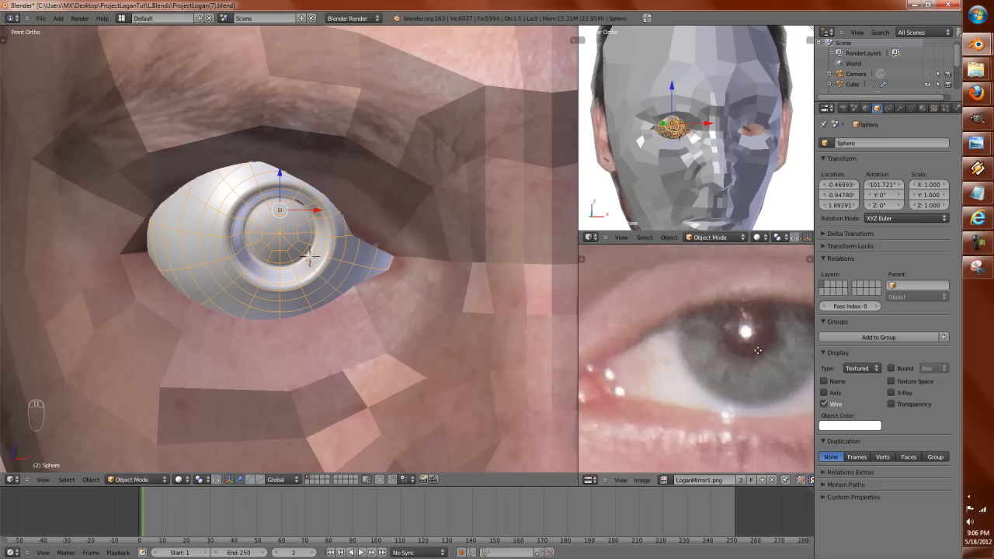
pyautogui.scroll(3, 694, 358)
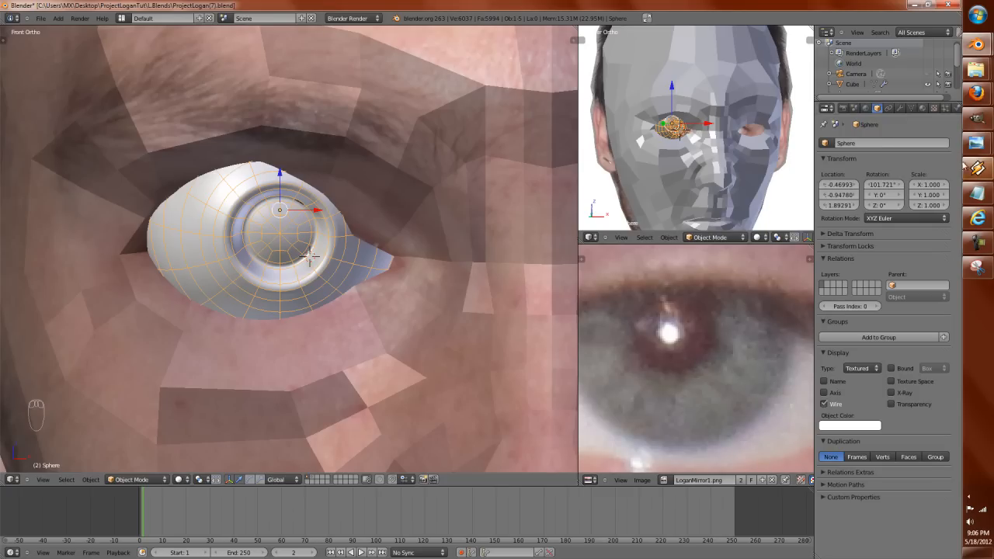
# Return to GIMP, discard the Levels adjustment and raise the Green channel's midtones very slightly with Curves.
pyautogui.click(976, 118)
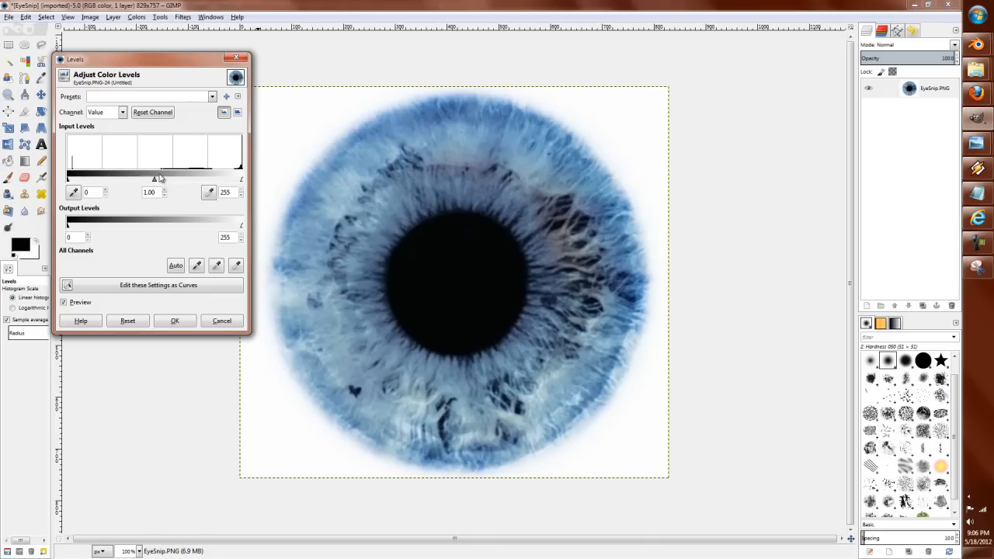
pyautogui.press('Escape')
pyautogui.click(136, 17)
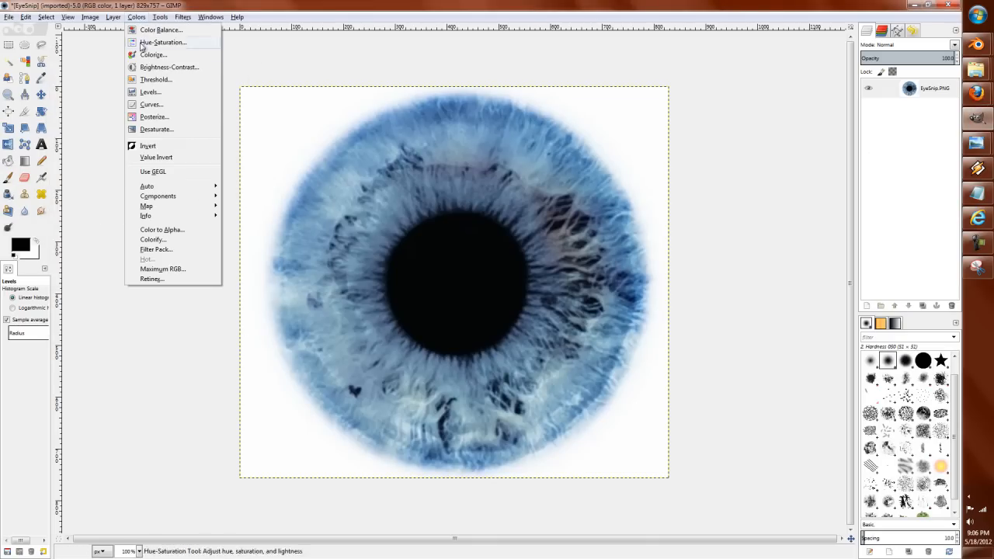
pyautogui.click(156, 106)
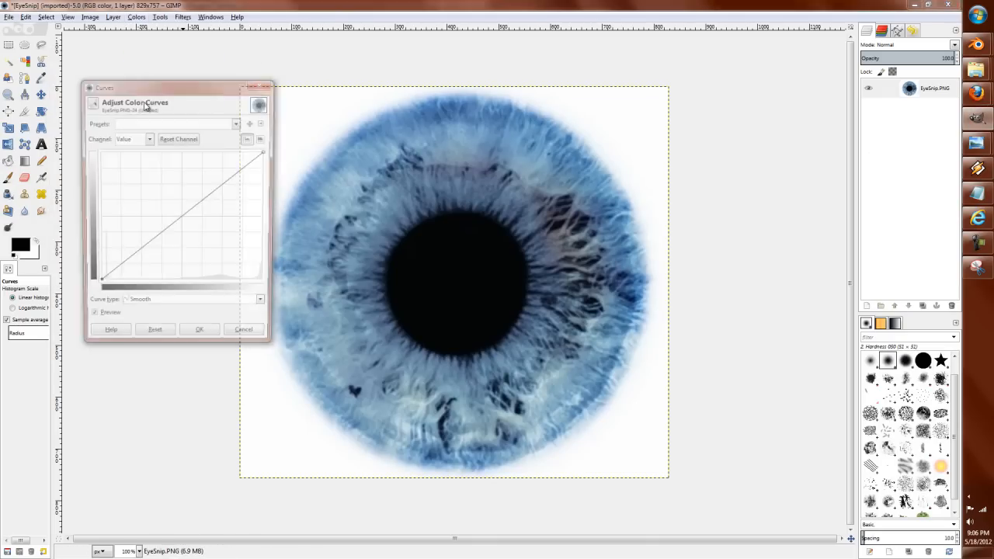
pyautogui.click(128, 138)
pyautogui.click(132, 175)
pyautogui.moveTo(189, 211)
pyautogui.mouseDown()
pyautogui.moveTo(173, 204)
pyautogui.moveTo(191, 221)
pyautogui.moveTo(186, 213)
pyautogui.mouseUp()
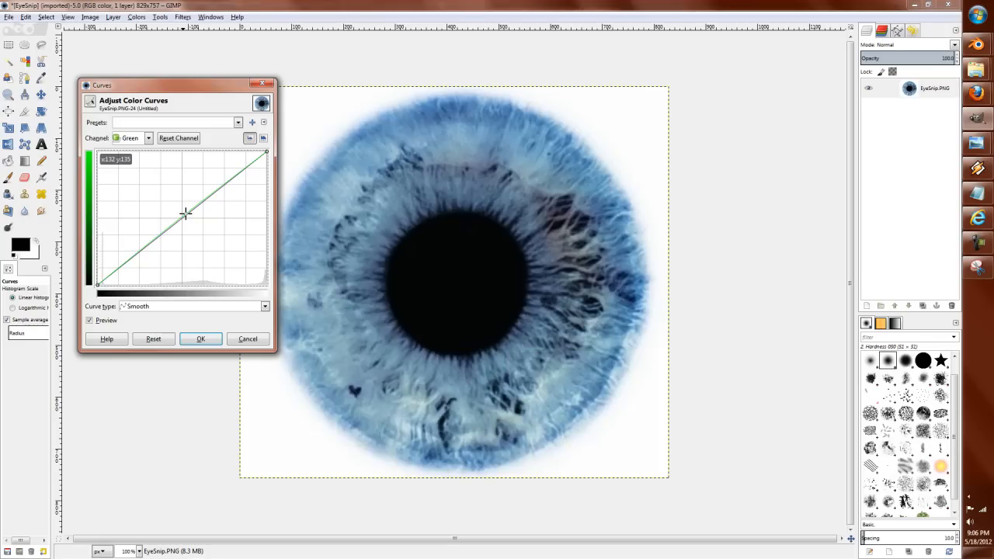
pyautogui.click(200, 339)
# Start another Curves adjustment on the iris image and raise the Red channel's midtones clearly.
pyautogui.click(138, 17)
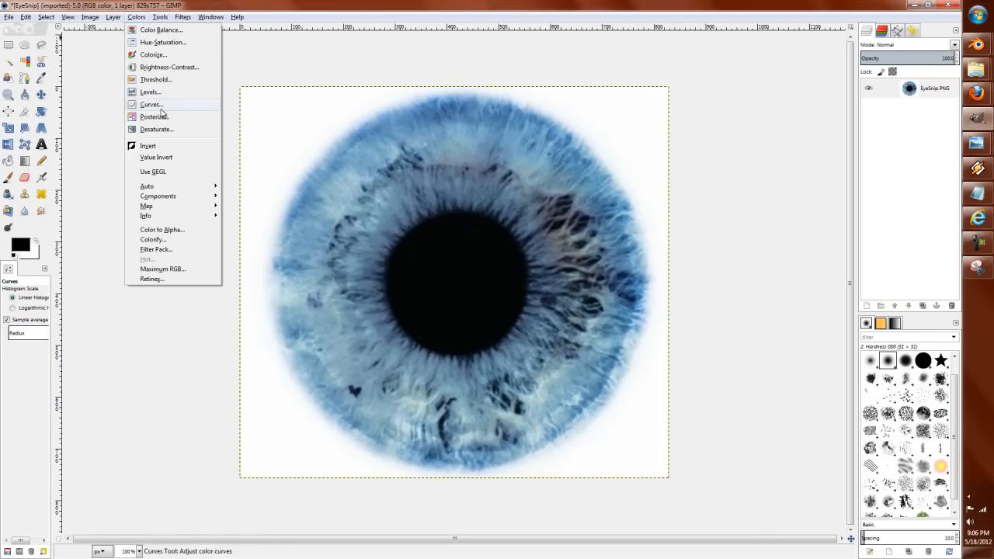
pyautogui.click(163, 112)
pyautogui.click(130, 163)
pyautogui.moveTo(179, 221)
pyautogui.mouseDown()
pyautogui.moveTo(194, 232)
pyautogui.moveTo(157, 195)
pyautogui.moveTo(167, 208)
pyautogui.mouseUp()
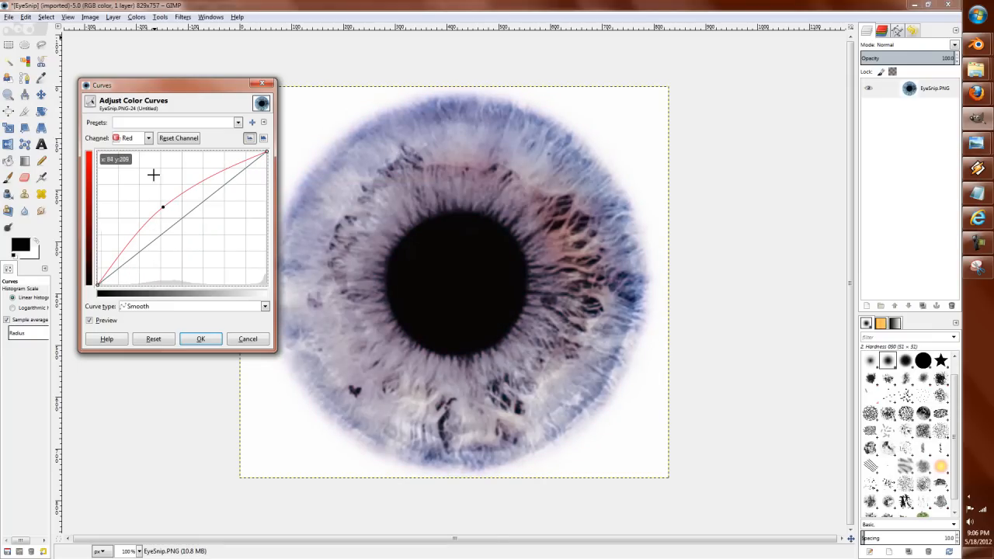
# Lower the Value curve and the Blue curve at their midtones and apply the Curves adjustment.
pyautogui.click(132, 138)
pyautogui.click(133, 153)
pyautogui.moveTo(184, 225)
pyautogui.mouseDown()
pyautogui.moveTo(202, 240)
pyautogui.moveTo(171, 211)
pyautogui.moveTo(198, 240)
pyautogui.moveTo(186, 231)
pyautogui.mouseUp()
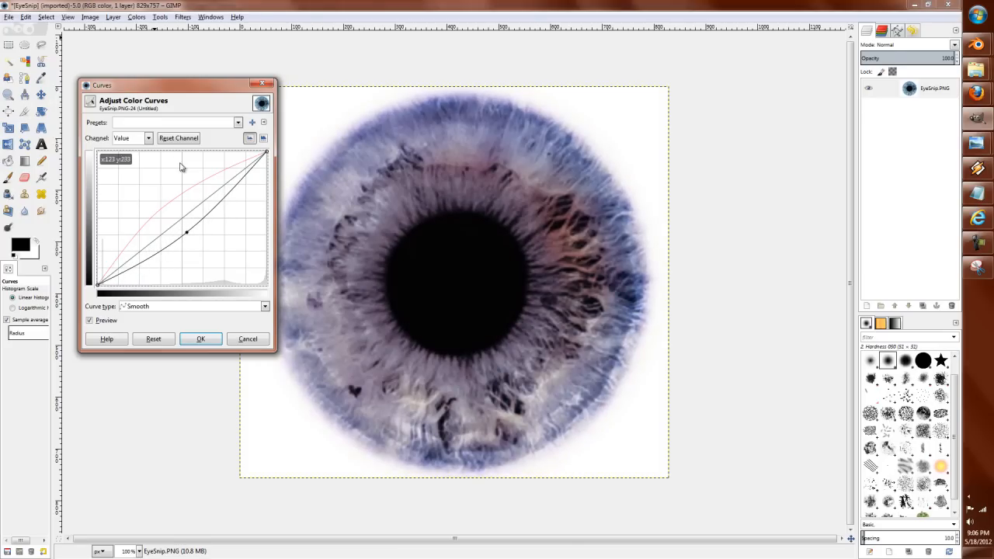
pyautogui.click(146, 139)
pyautogui.click(129, 189)
pyautogui.moveTo(204, 211)
pyautogui.mouseDown()
pyautogui.moveTo(208, 227)
pyautogui.moveTo(188, 211)
pyautogui.moveTo(197, 219)
pyautogui.mouseUp()
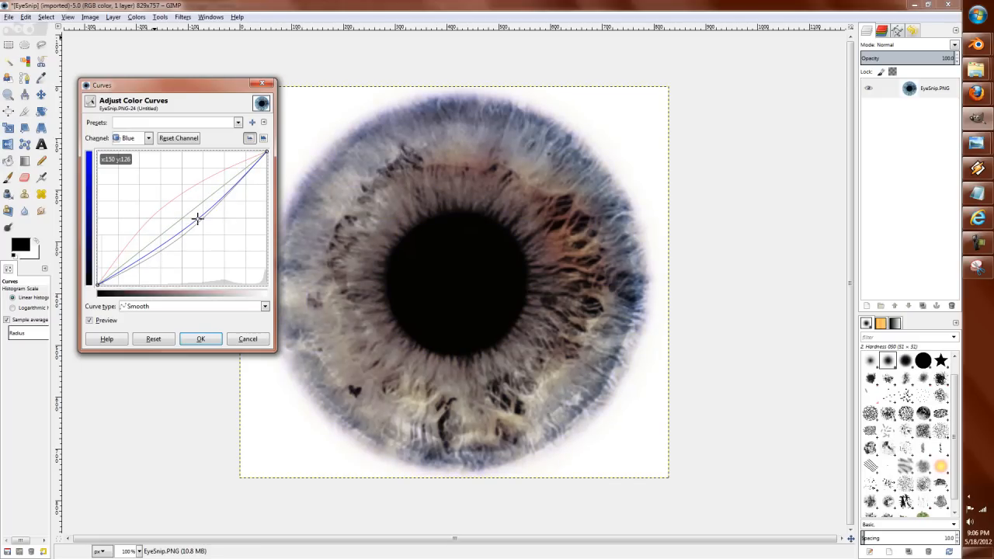
pyautogui.click(208, 339)
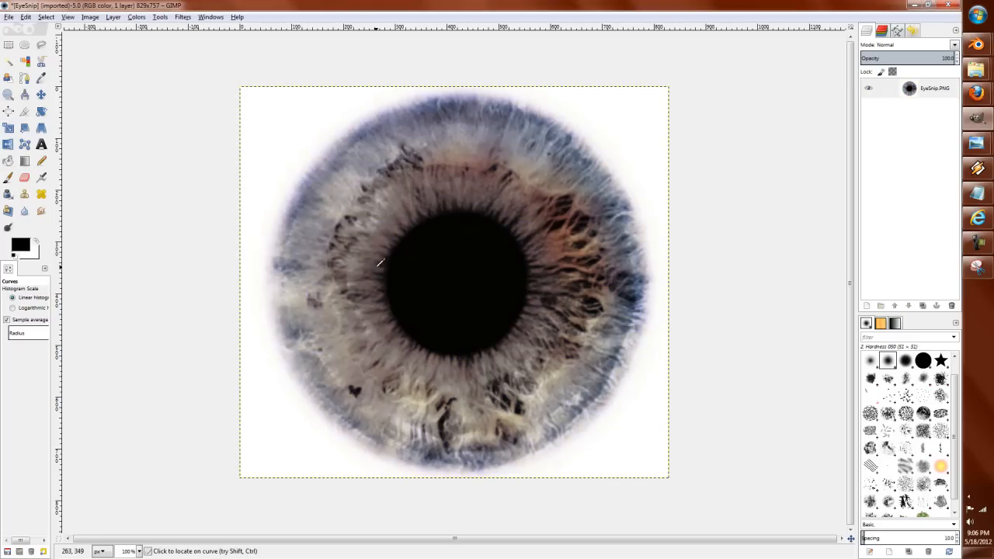
# Export the recoloured iris as EyeSnipMod.png to the ProjectLoganTut/Textures folder with the default PNG options.
pyautogui.click(11, 17)
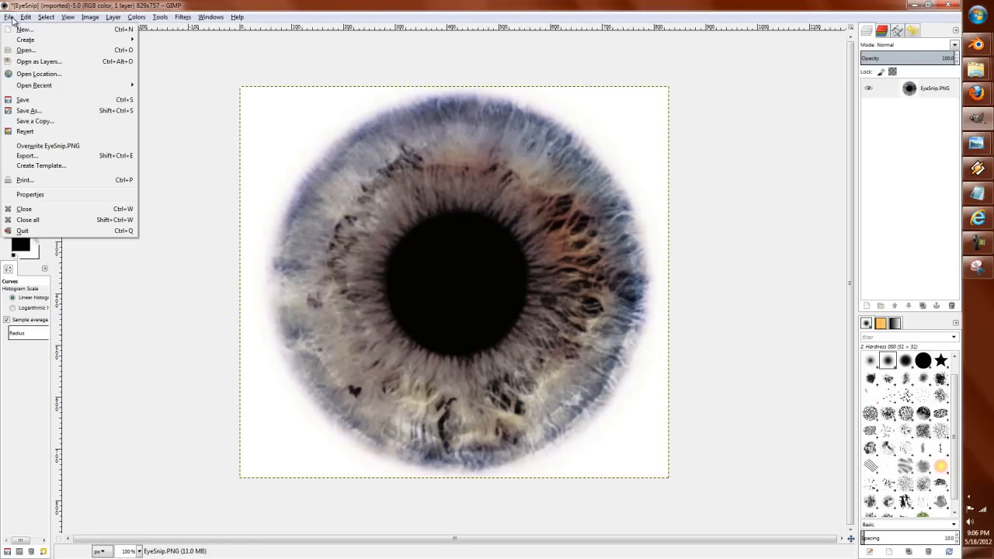
pyautogui.click(31, 156)
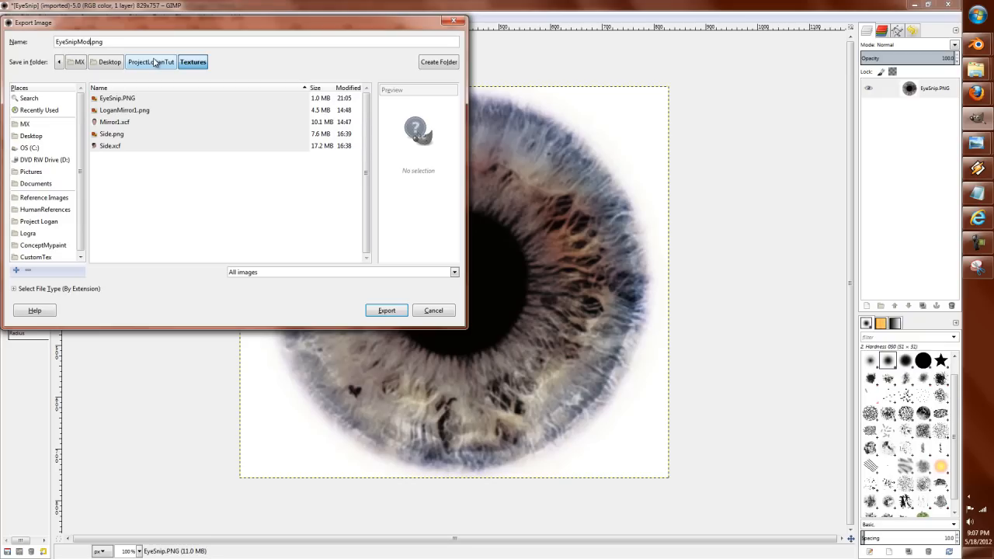
pyautogui.press('Delete')
pyautogui.press('Delete')
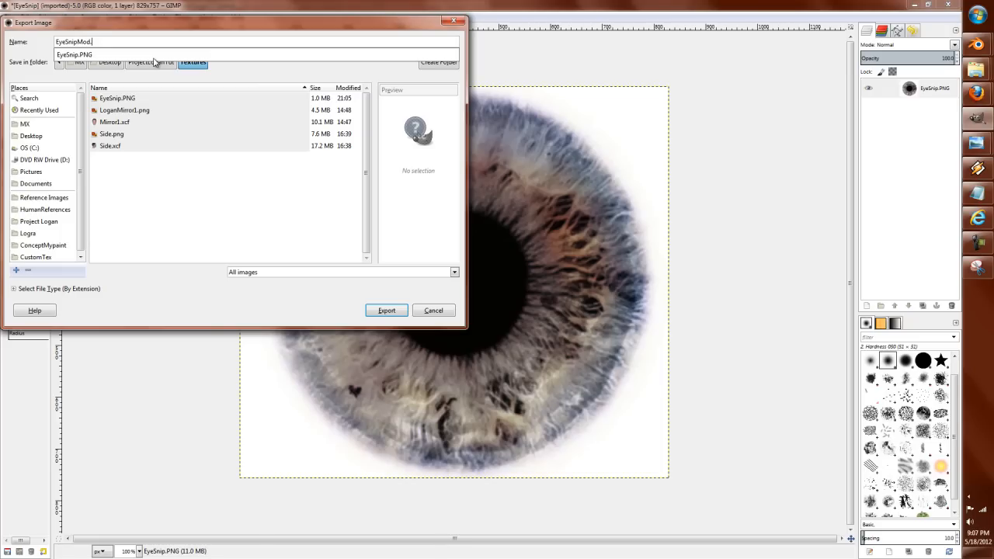
pyautogui.press('Return')
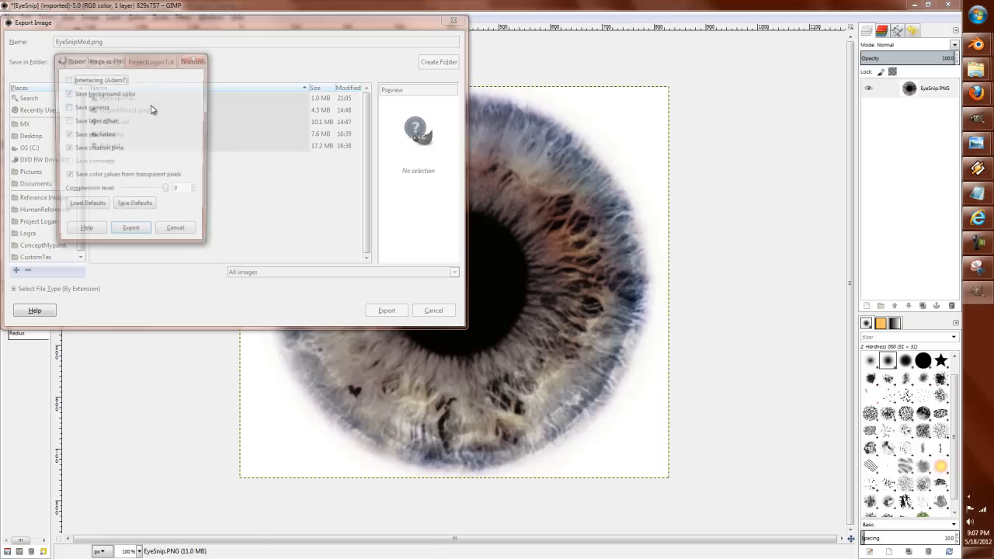
pyautogui.click(132, 237)
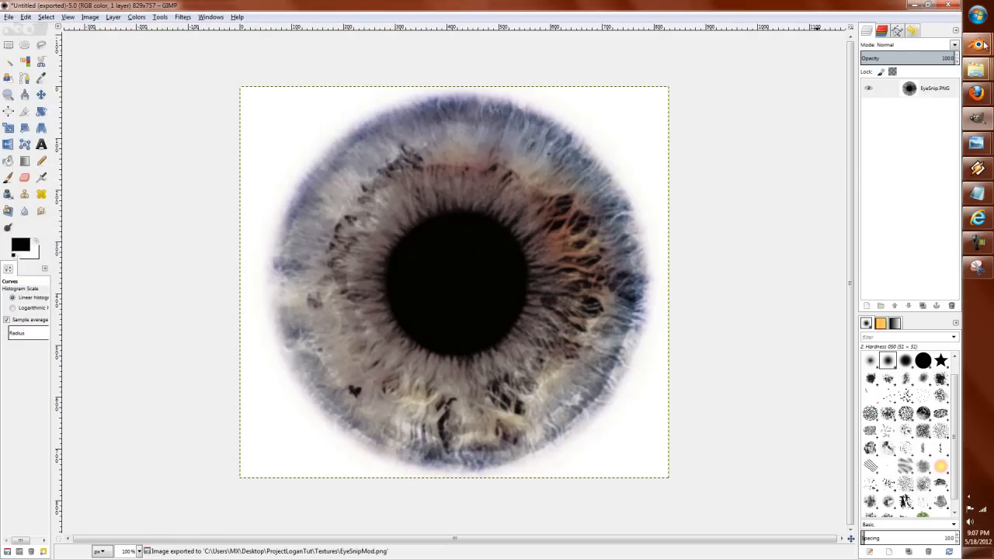
# Switch to Blender, split the image editor in two and load EyeSnipMod from the Textures folder into the new area.
pyautogui.moveTo(977, 44)
pyautogui.click(894, 48)
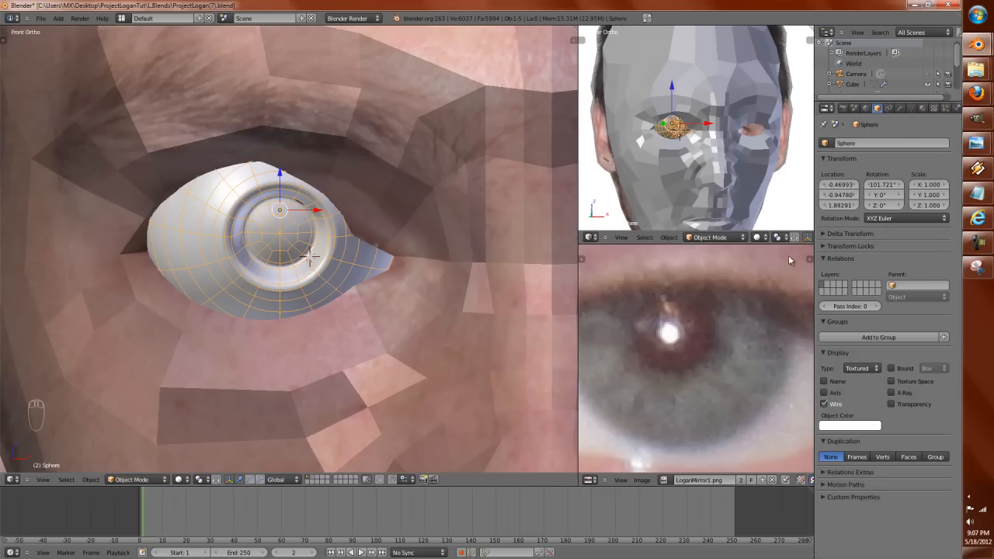
pyautogui.moveTo(811, 247); pyautogui.dragTo(804, 329)
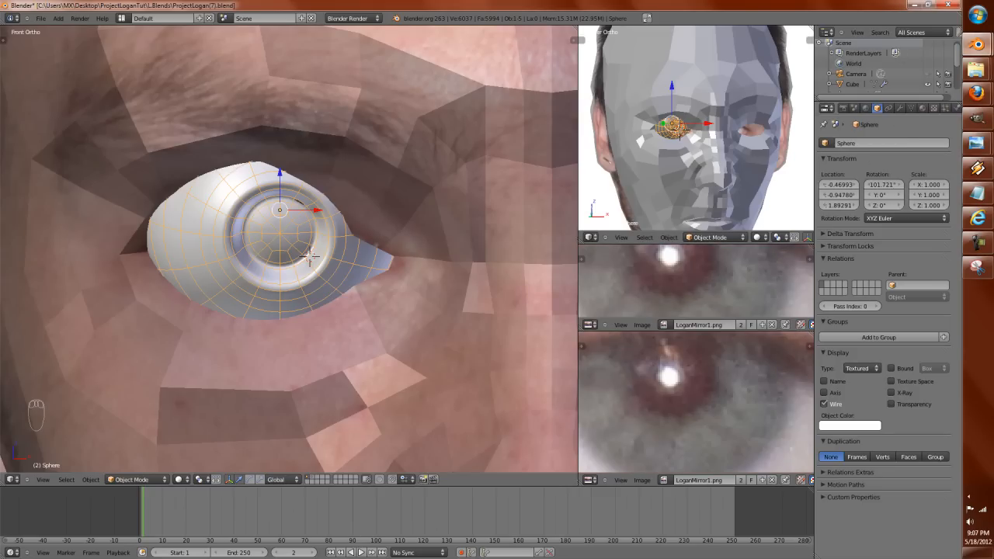
pyautogui.moveTo(976, 70)
pyautogui.click(871, 74)
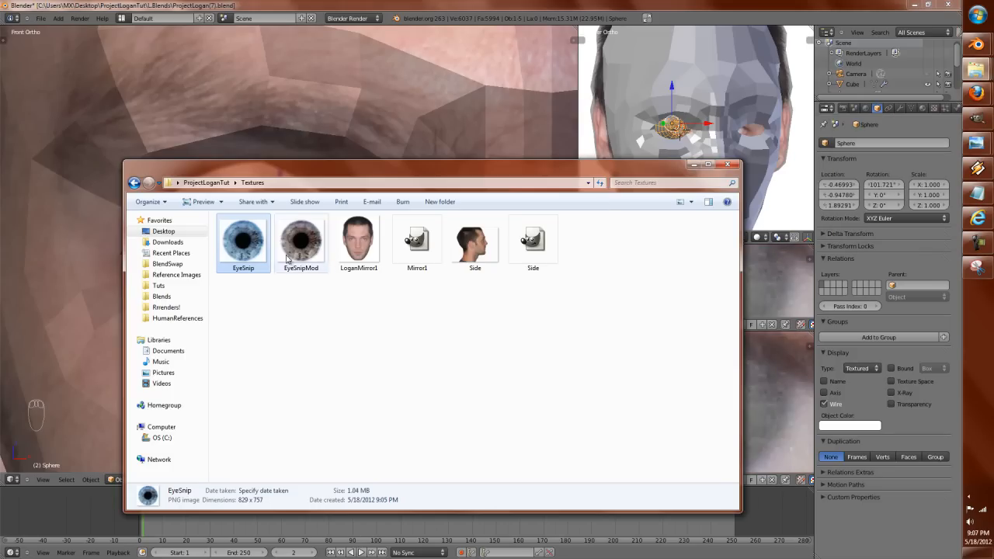
pyautogui.moveTo(301, 244); pyautogui.dragTo(768, 283)
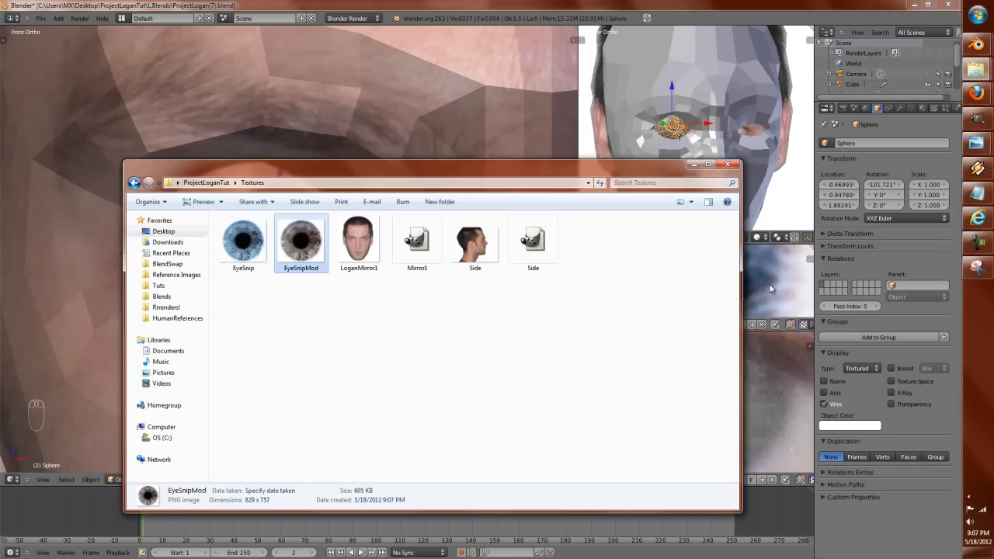
# Unlink the iris image from the new image editor and merge that area back into the one showing the face photo.
pyautogui.click(761, 325)
pyautogui.moveTo(811, 333); pyautogui.dragTo(807, 280)
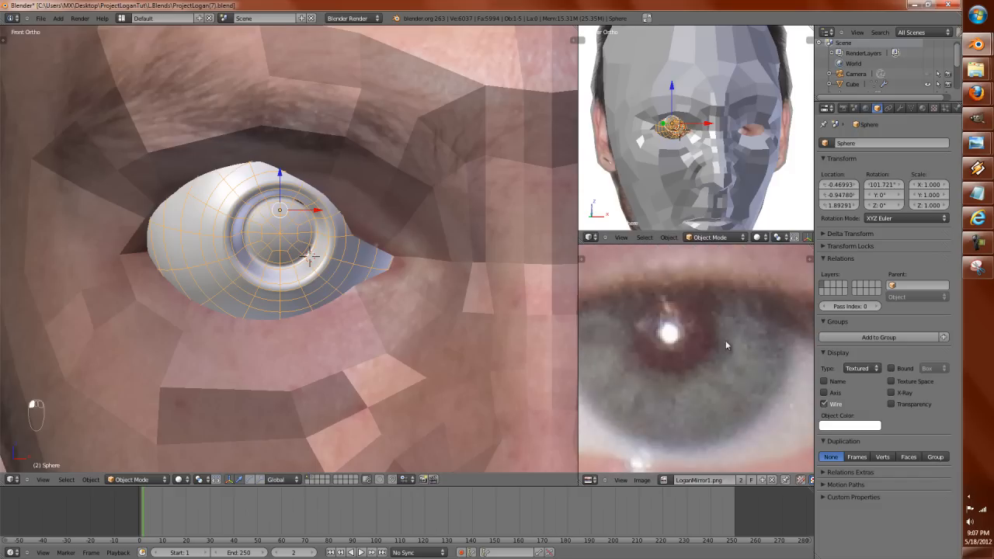
pyautogui.scroll(-5, 725, 340)
pyautogui.moveTo(676, 371); pyautogui.dragTo(680, 365, button='middle')
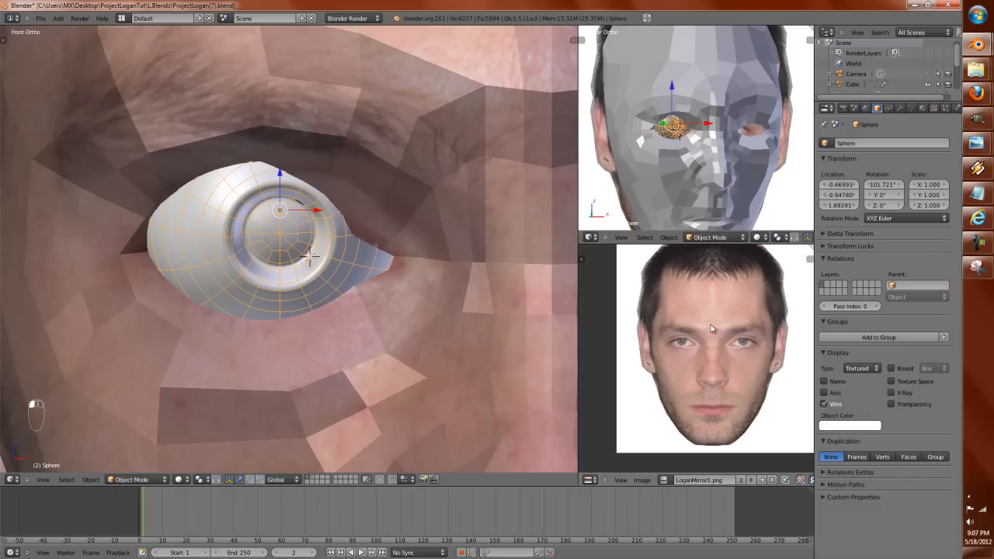
# Compare the eyeball's wireframe with the eye in the front reference and inspect the mesh around the iris recess.
pyautogui.press('KP_1')
pyautogui.press('z')
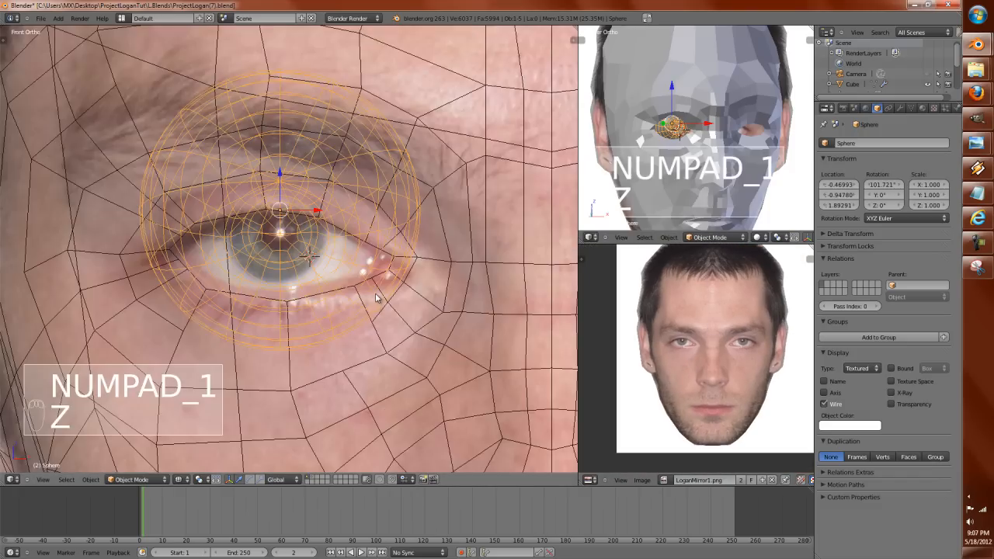
pyautogui.press('z')
pyautogui.press('Tab')
pyautogui.scroll(4, 334, 213)
pyautogui.scroll(-4, 348, 272)
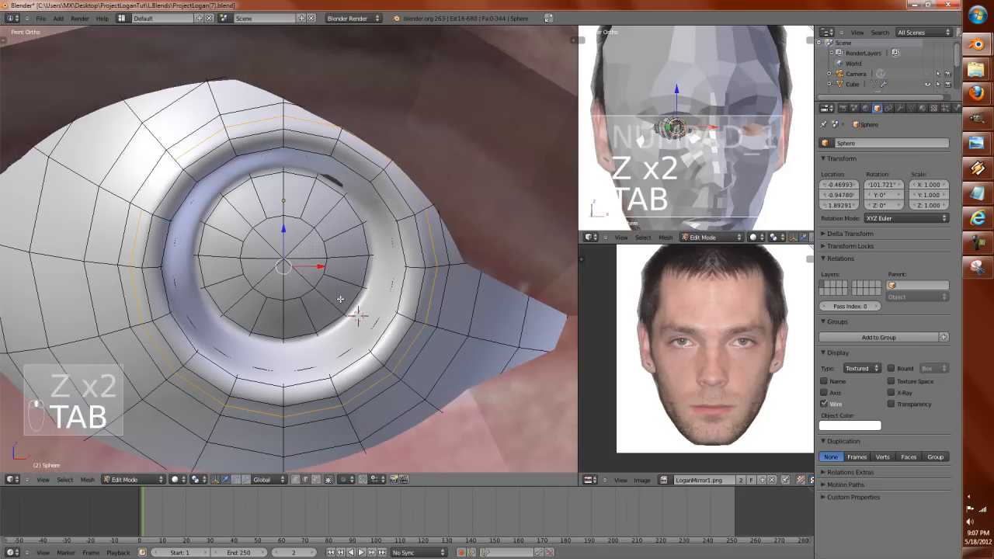
pyautogui.press('a')
pyautogui.press('a')
pyautogui.press('a')
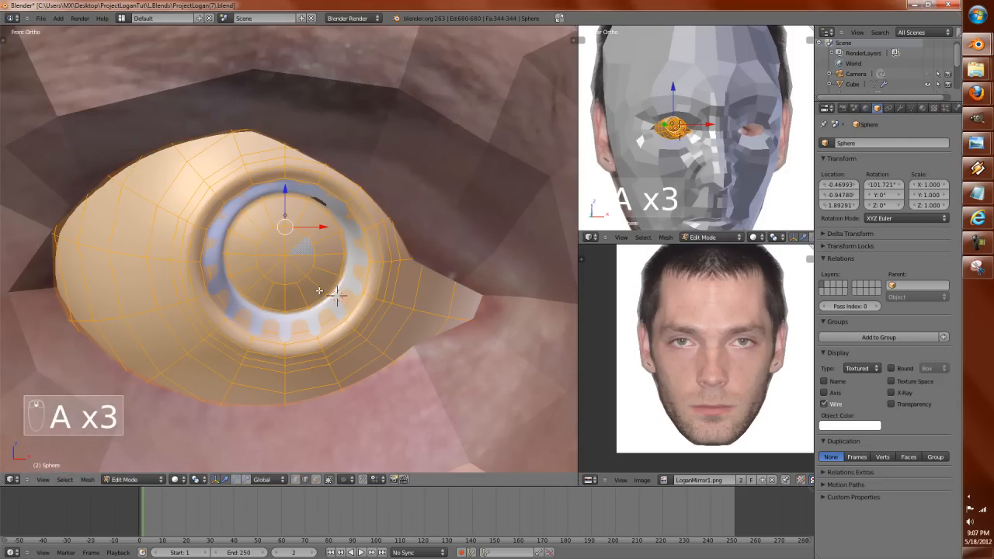
# Clear the eyeball's rotation and rotate it 90° about the X axis.
pyautogui.press('Tab')
pyautogui.hotkey('alt', 'r')
pyautogui.scroll(-1, 327, 287)
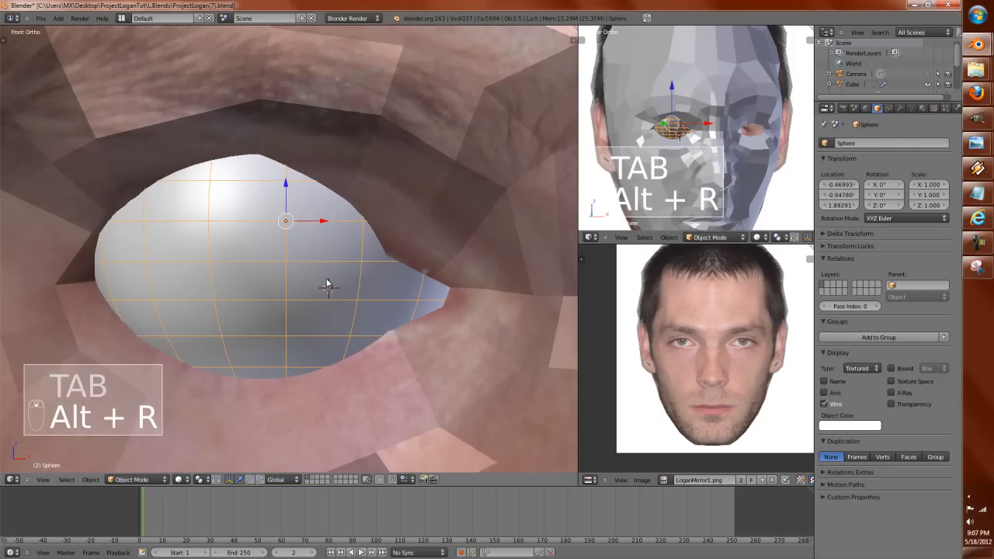
pyautogui.write('rx90')
pyautogui.press('Return')
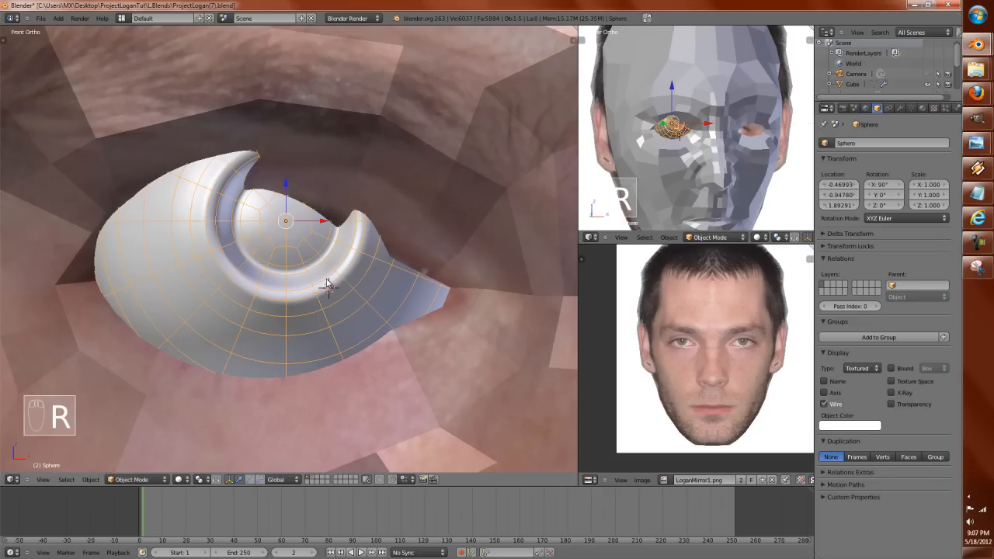
# Isolate the eyeball in local view and switch its mesh editing to face selection.
pyautogui.press('KP_Divide')
pyautogui.scroll(5, 330, 288)
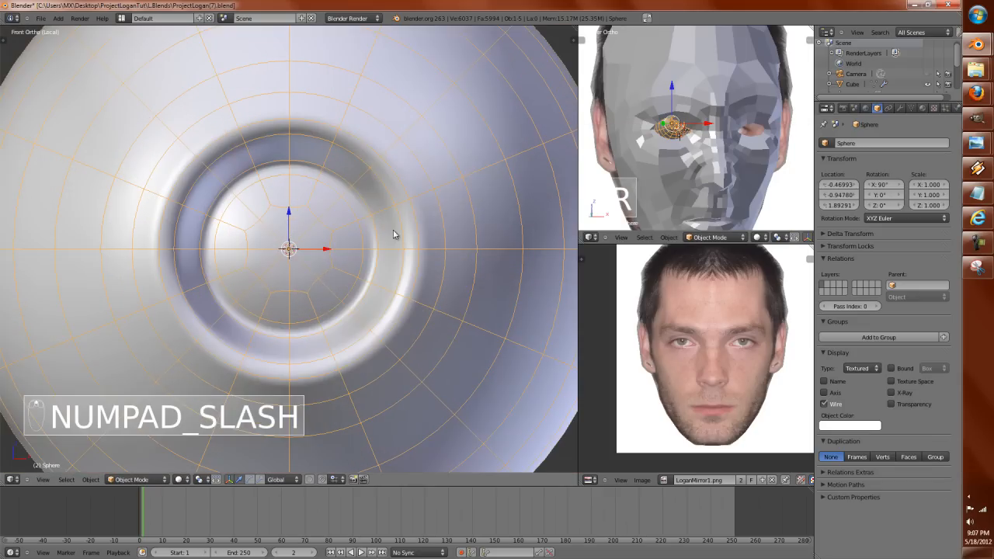
pyautogui.press('Tab')
pyautogui.hotkey('ctrl', 'Tab')
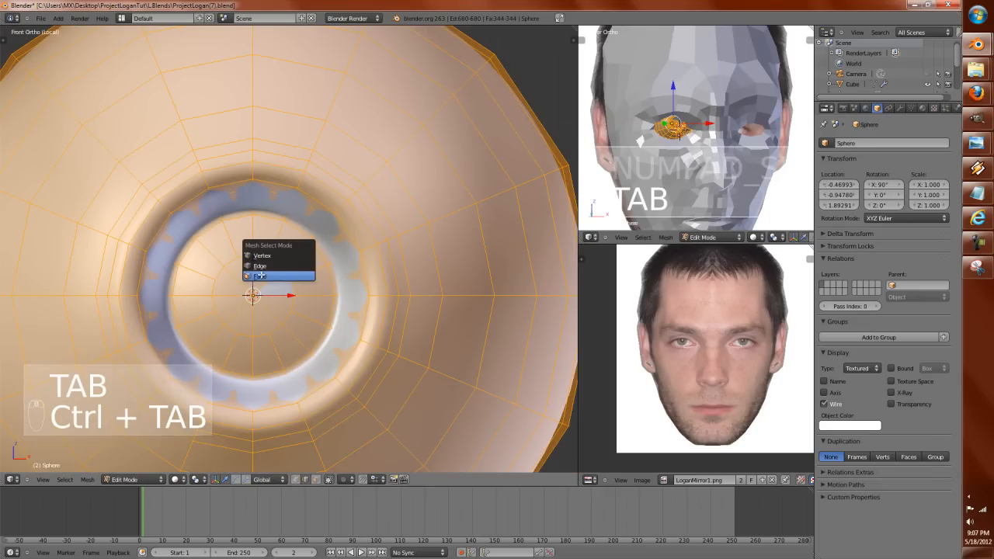
pyautogui.click(261, 277)
# Select the face loop at the eyeball's front centre and grow the selection to the outer rim around the iris recess.
pyautogui.keyDown('alt'); pyautogui.rightClick(292, 305); pyautogui.keyUp('alt')
pyautogui.keyDown('alt'); pyautogui.rightClick(304, 269); pyautogui.keyUp('alt')
pyautogui.press('ctrl+KP_Add')
pyautogui.press('ctrl+KP_Add')
pyautogui.press('ctrl+KP_Add')
pyautogui.press('ctrl+KP_Add')
pyautogui.press('ctrl+KP_Add')
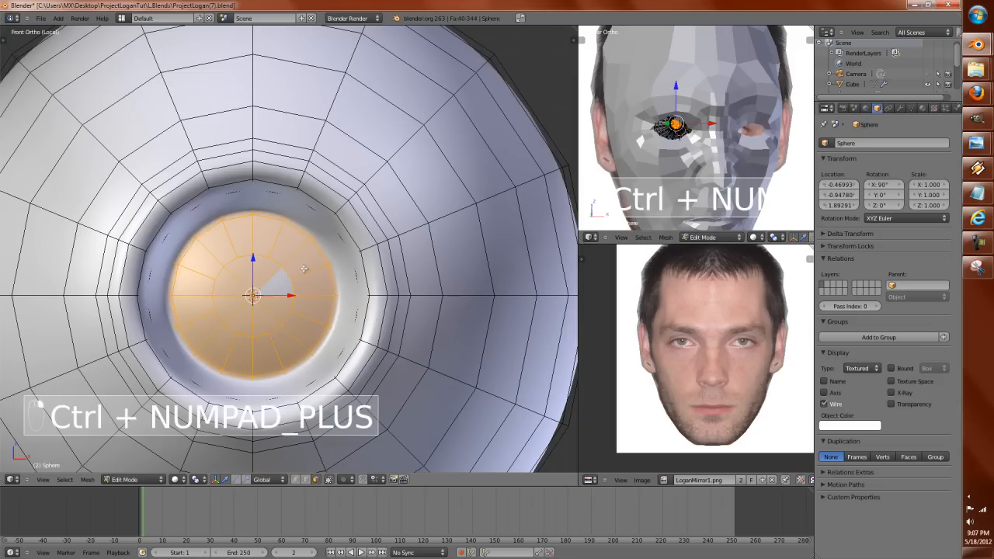
pyautogui.press('ctrl+KP_Add')
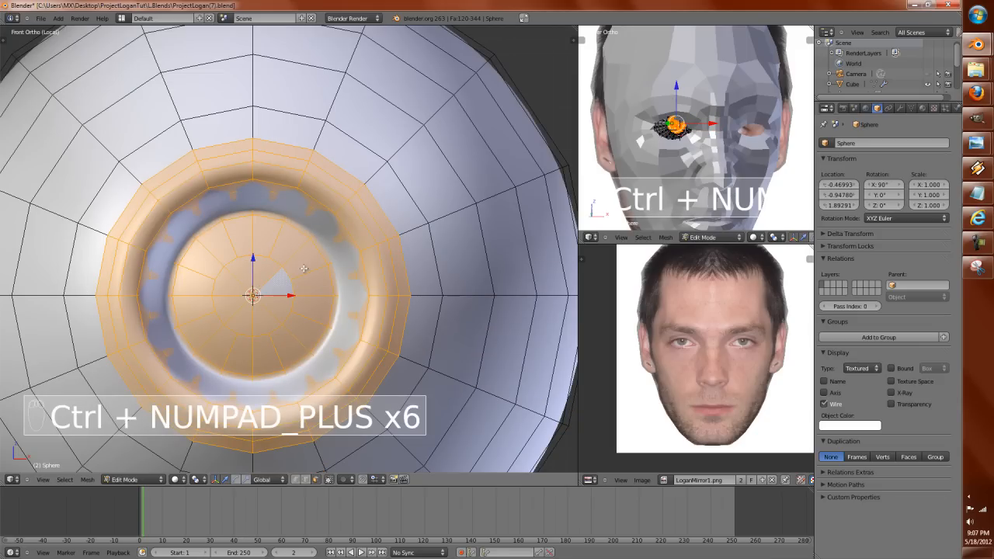
pyautogui.press('ctrl+KP_Subtract')
pyautogui.press('ctrl+KP_Add')
pyautogui.press('ctrl+KP_Subtract')
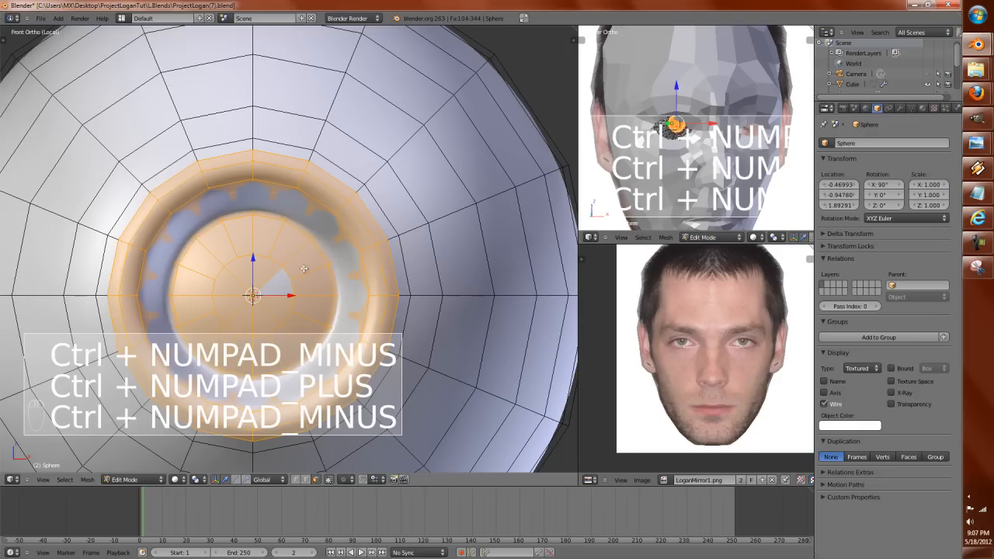
# UV-map the selected iris faces with Project From View in the front view and assign them the EyeSnipMod.png image.
pyautogui.press('u')
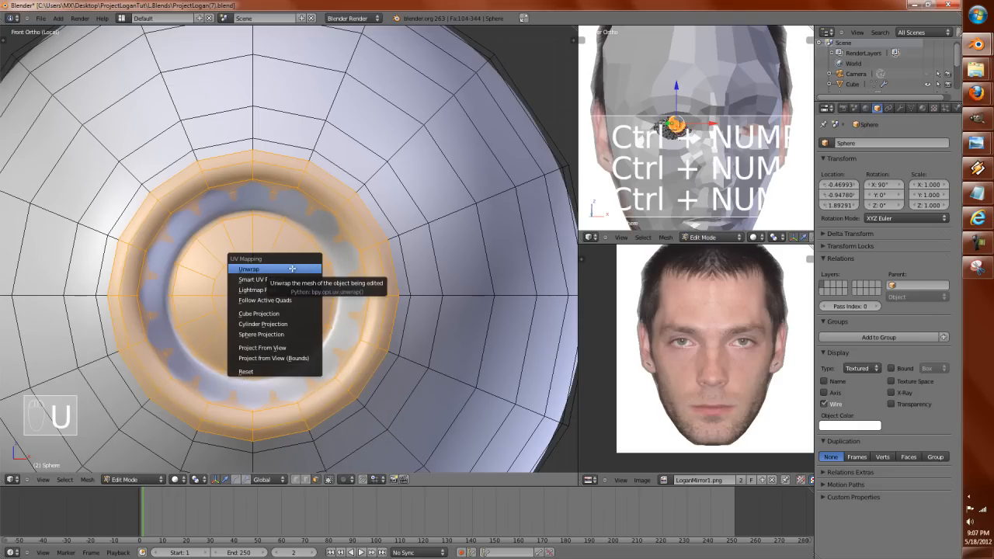
pyautogui.click(267, 348)
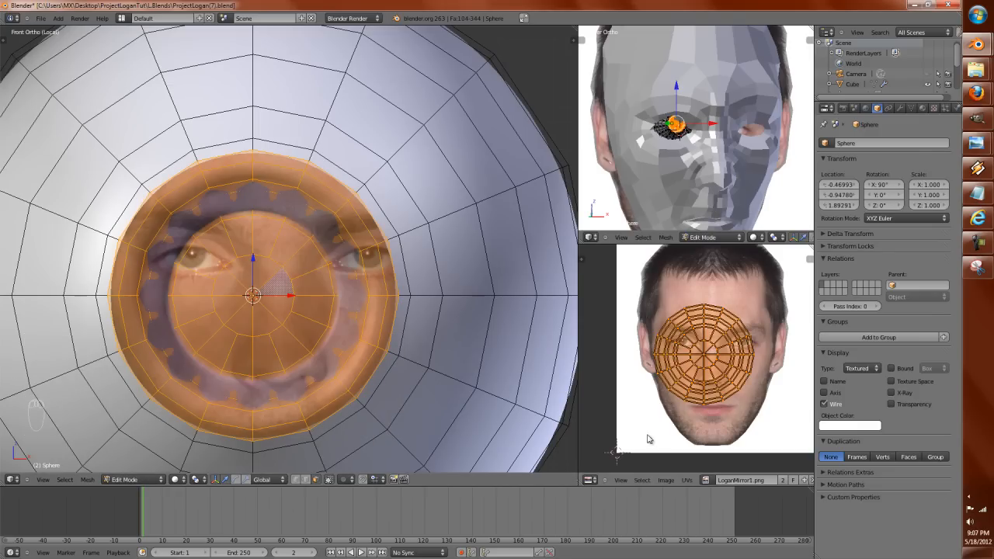
pyautogui.click(707, 480)
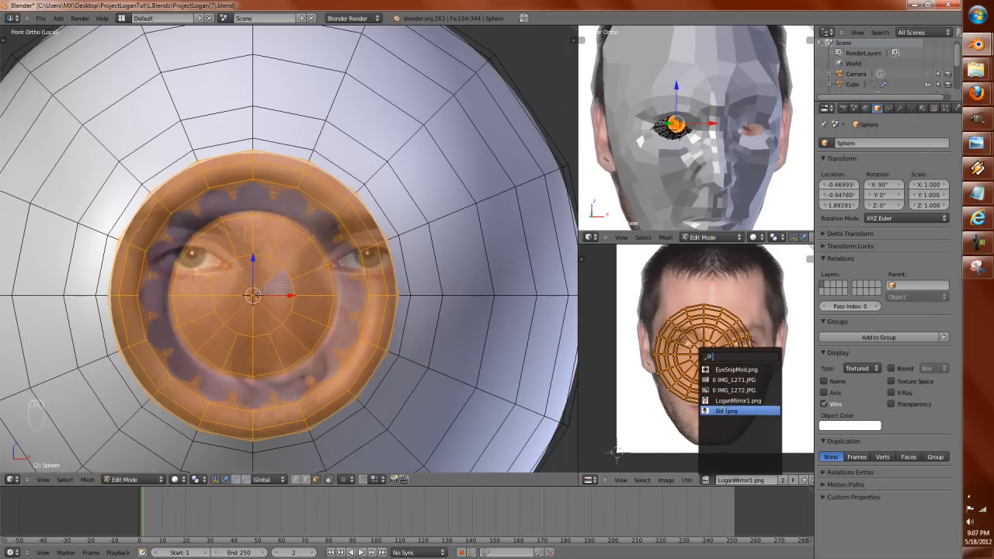
pyautogui.click(737, 371)
pyautogui.scroll(3, 725, 351)
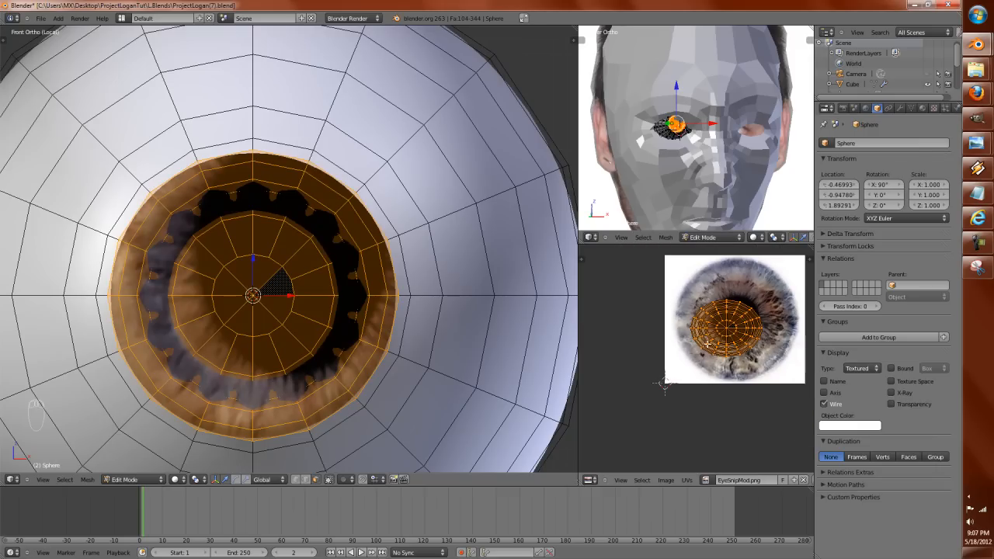
pyautogui.press('u')
pyautogui.click(349, 311)
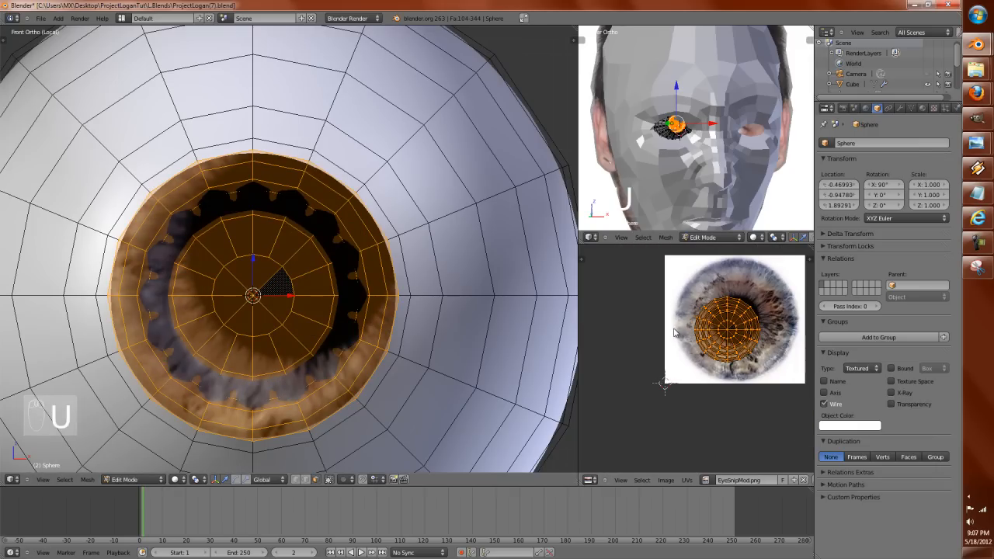
# Maximize the UV editor, centre the iris UVs on the pupil and scale them up about 2 times to cover the iris.
pyautogui.hotkey('ctrl', 'Up')
pyautogui.press('Home')
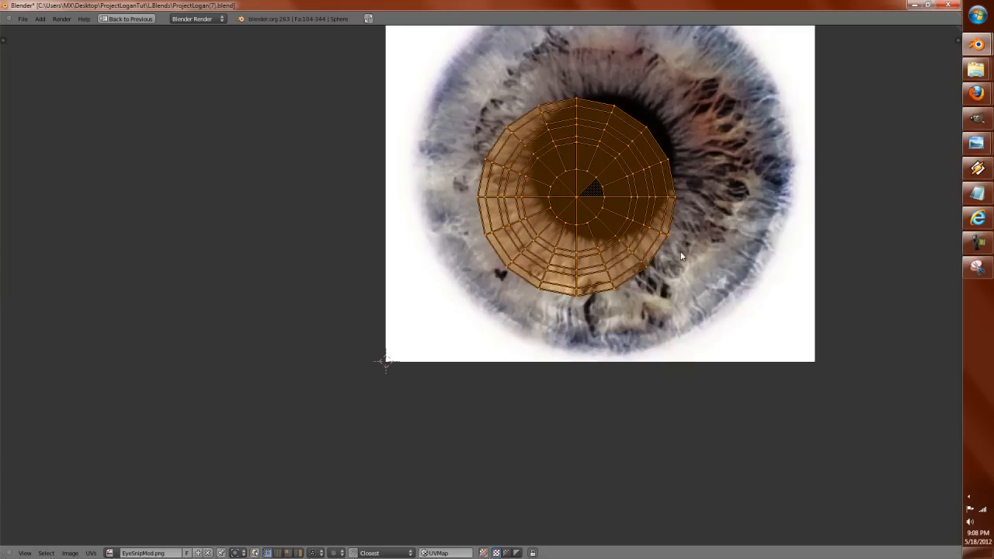
pyautogui.scroll(2, 559, 381)
pyautogui.press('g')
pyautogui.click(601, 333)
pyautogui.press('g')
pyautogui.click(612, 329)
pyautogui.scroll(-4, 611, 328)
pyautogui.press('s')
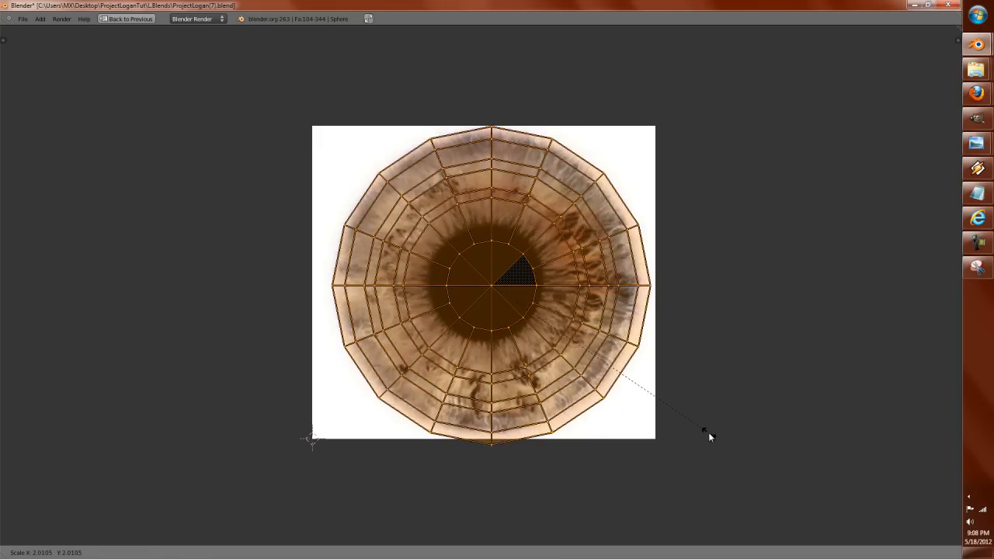
pyautogui.click(703, 423)
# Fine-tune the UV layout's position and size to fit the outer edge of the iris image, and restore the previous screen layout.
pyautogui.press('g')
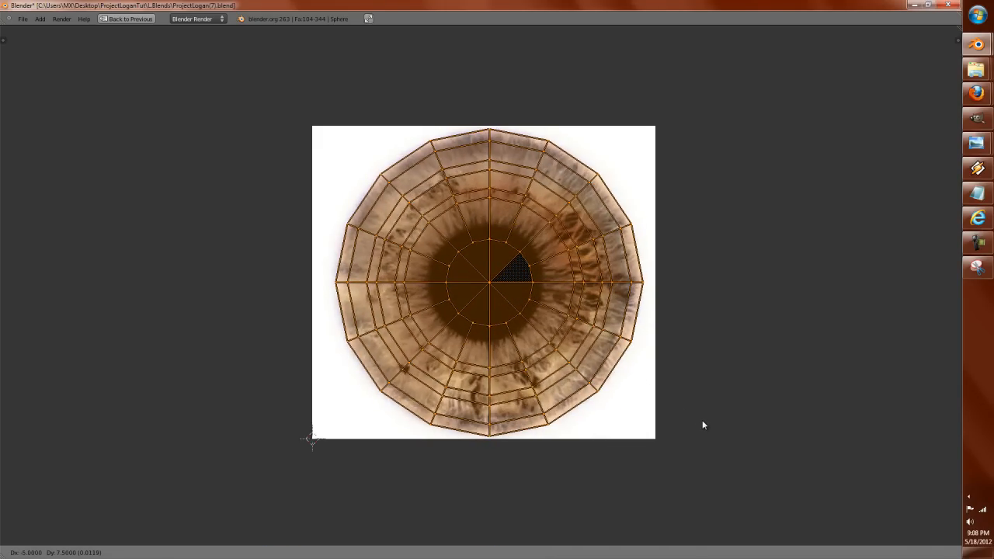
pyautogui.press('s')
pyautogui.press('g')
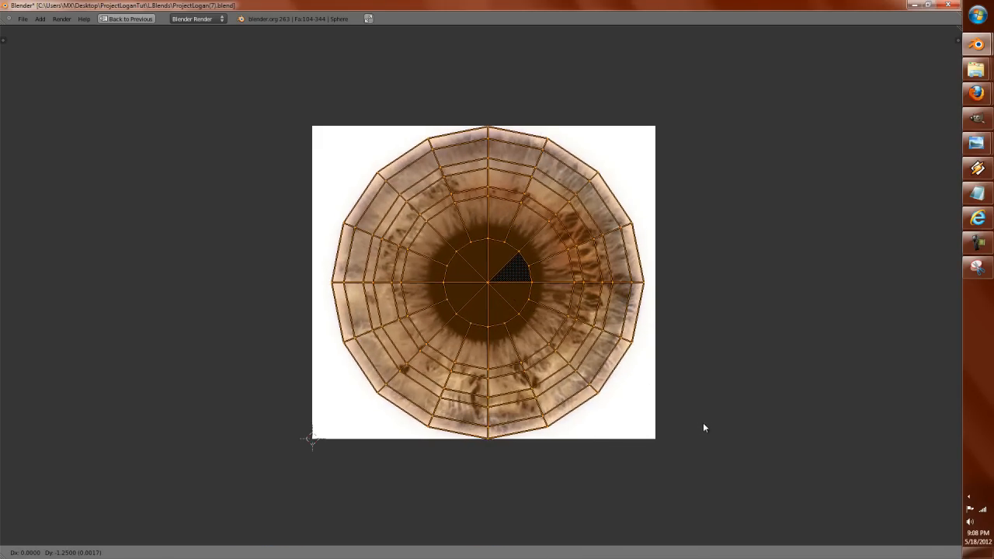
pyautogui.press('s')
pyautogui.click(705, 427)
pyautogui.press('g')
pyautogui.press('s')
pyautogui.click(703, 426)
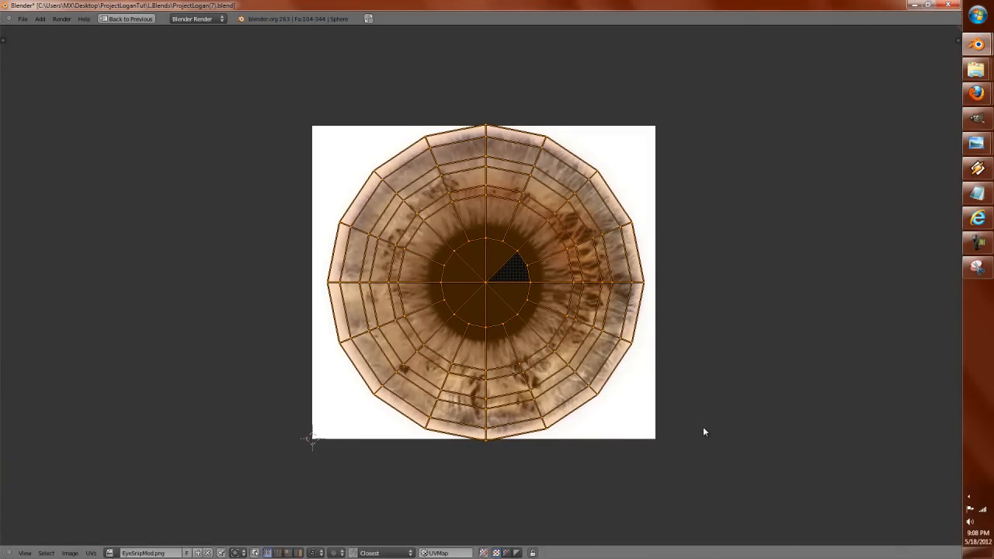
pyautogui.press('g')
pyautogui.click(705, 427)
pyautogui.press('s')
pyautogui.click(620, 368)
pyautogui.click(115, 19)
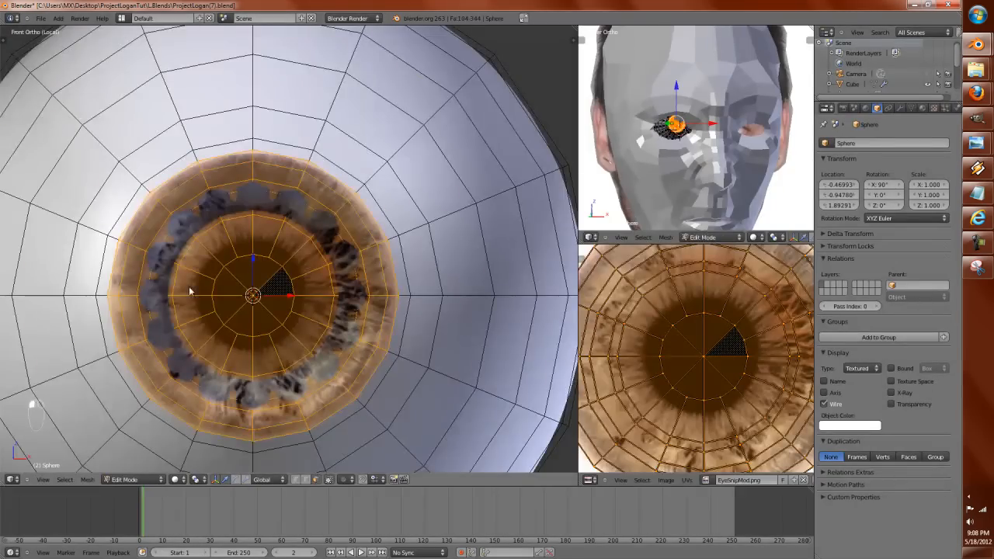
# Leave mesh editing, inspect the textured iris and exit local view to bring back the head.
pyautogui.press('Tab')
pyautogui.moveTo(257, 300); pyautogui.dragTo(228, 307, button='middle')
pyautogui.press('a')
pyautogui.scroll(-3, 266, 304)
pyautogui.scroll(3, 228, 308)
pyautogui.press('KP_Divide')
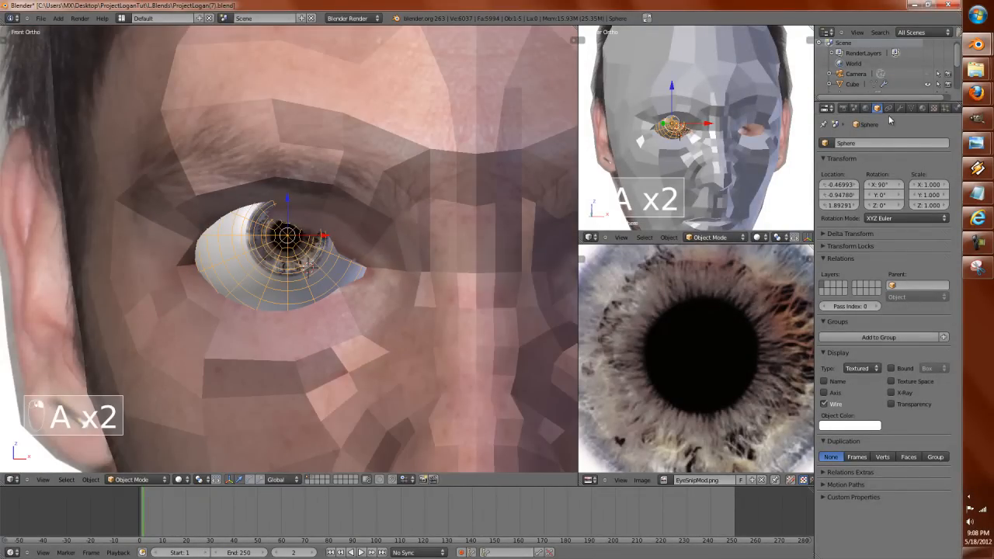
# Name the eyeball's material Iris.
pyautogui.click(922, 108)
pyautogui.click(860, 176)
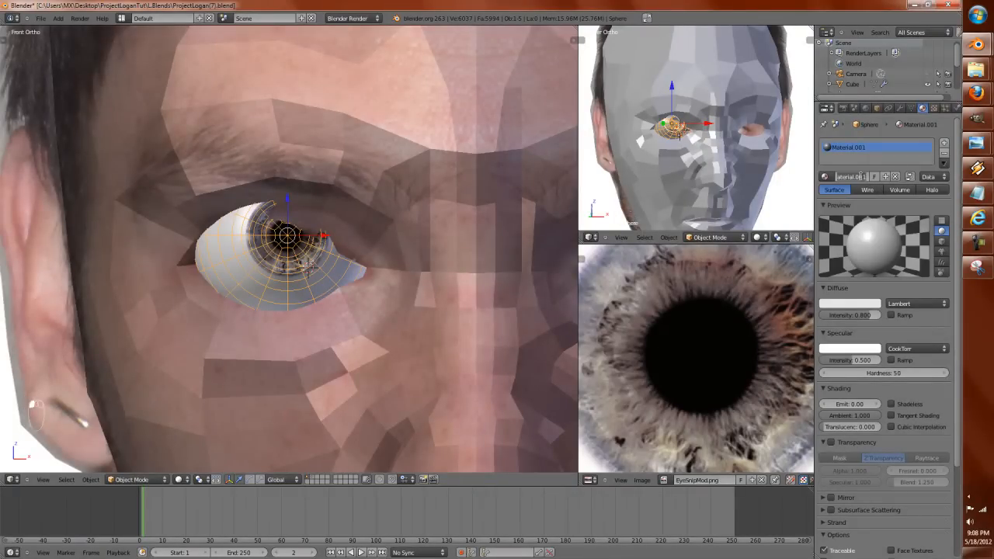
pyautogui.press('Return')
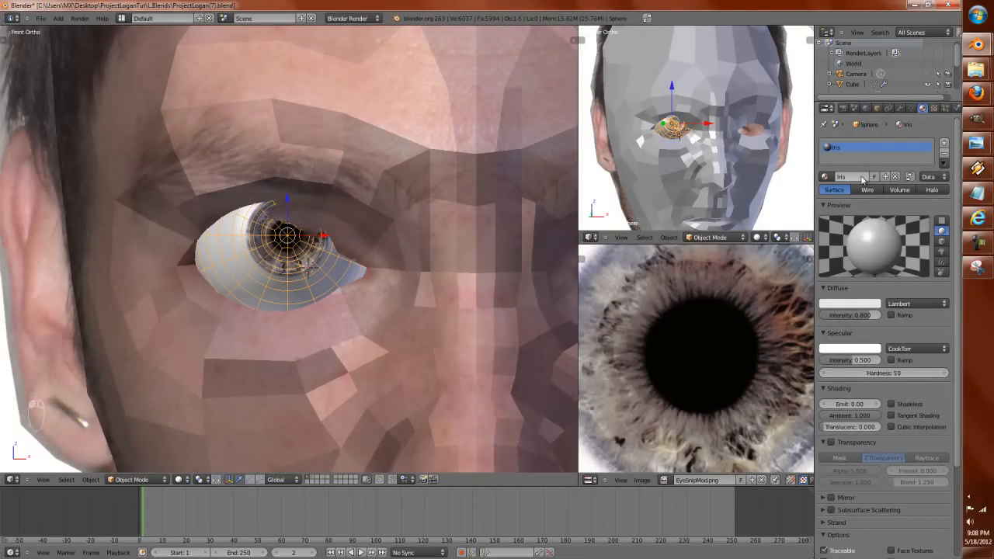
# Add an Image or Movie texture to the Iris material and load the existing EyeSnipMod.png into it.
pyautogui.click(935, 108)
pyautogui.click(869, 218)
pyautogui.click(896, 230)
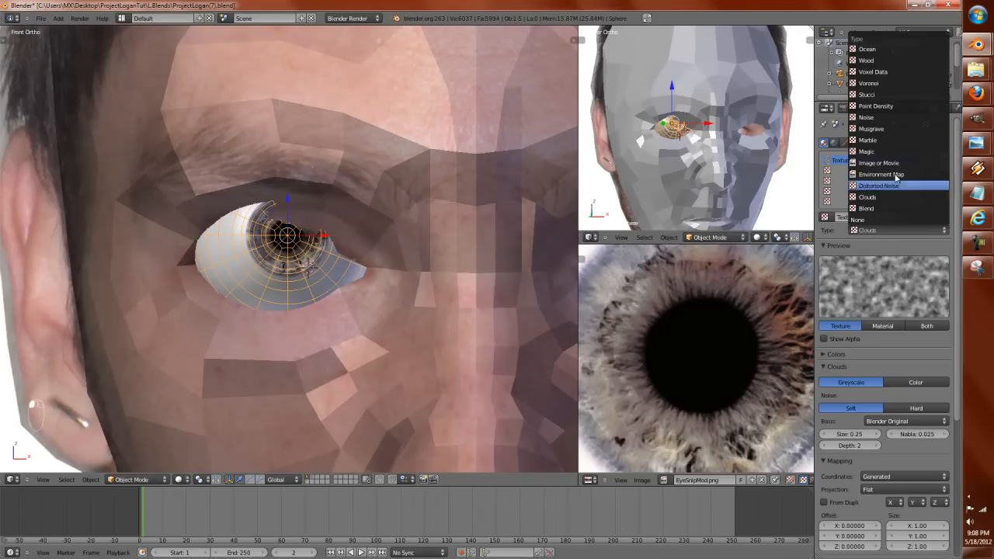
pyautogui.click(897, 163)
pyautogui.click(920, 384)
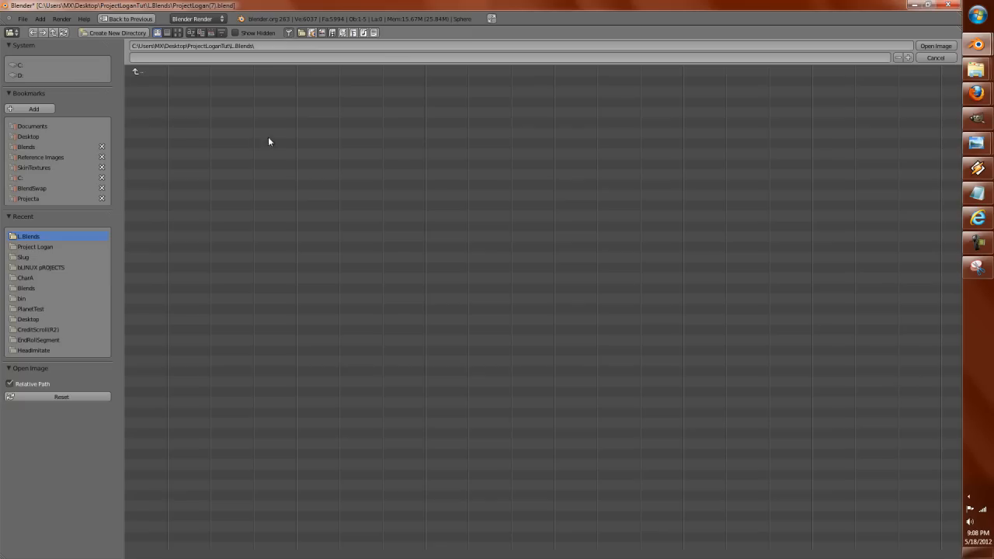
pyautogui.press('Escape')
pyautogui.click(826, 382)
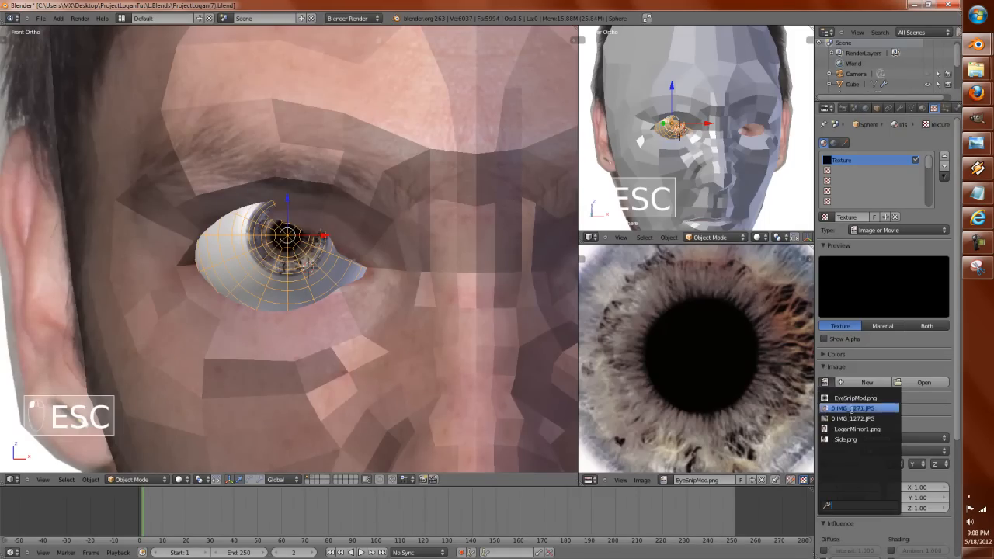
pyautogui.click(854, 397)
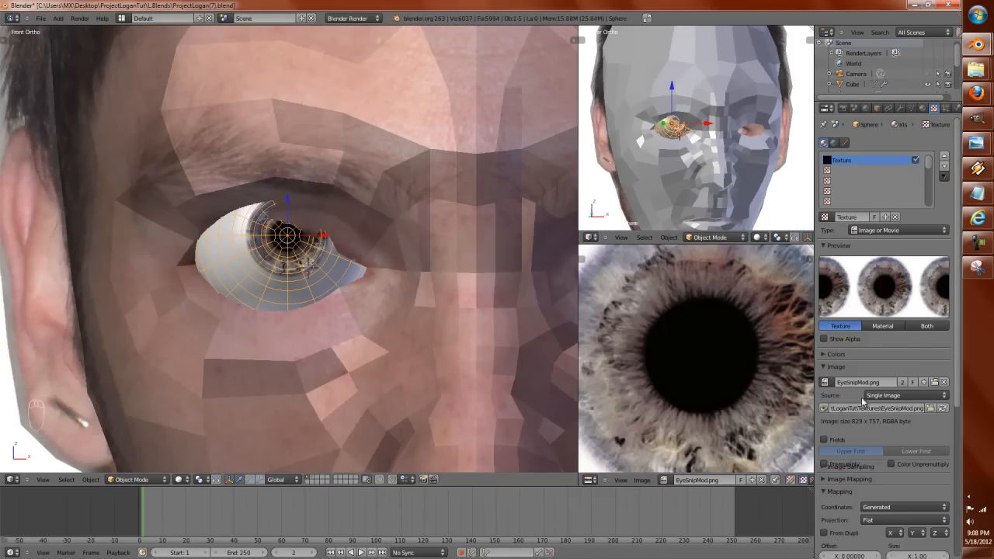
# Set the iris texture's mapping coordinates to UV and use the UVMap layer.
pyautogui.click(876, 526)
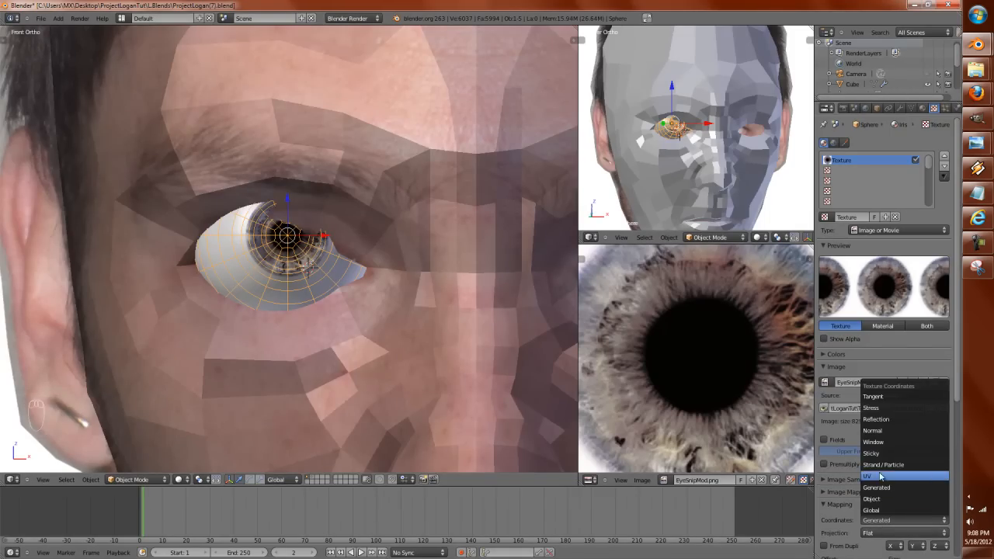
pyautogui.click(879, 475)
pyautogui.click(889, 533)
pyautogui.click(890, 427)
pyautogui.scroll(-5, 889, 449)
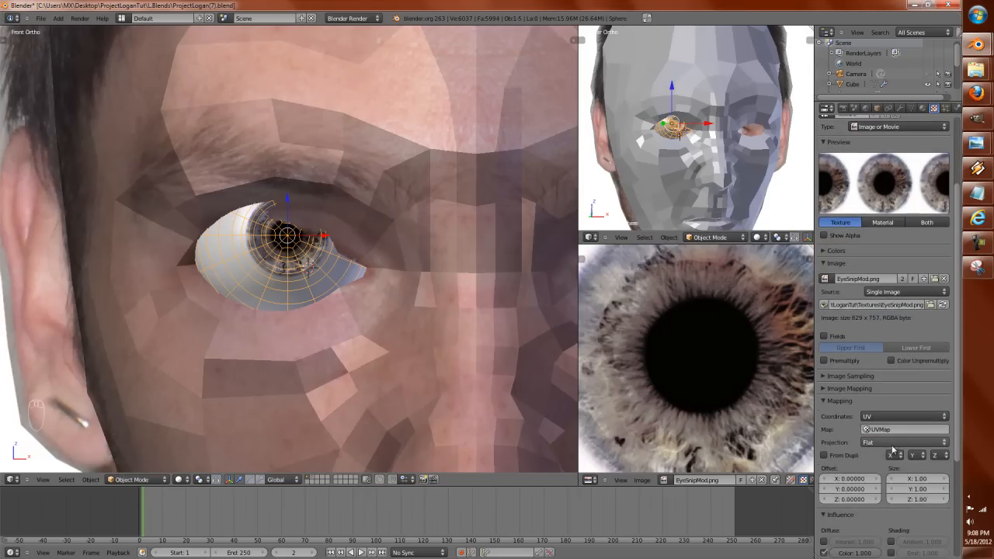
pyautogui.scroll(5, 889, 448)
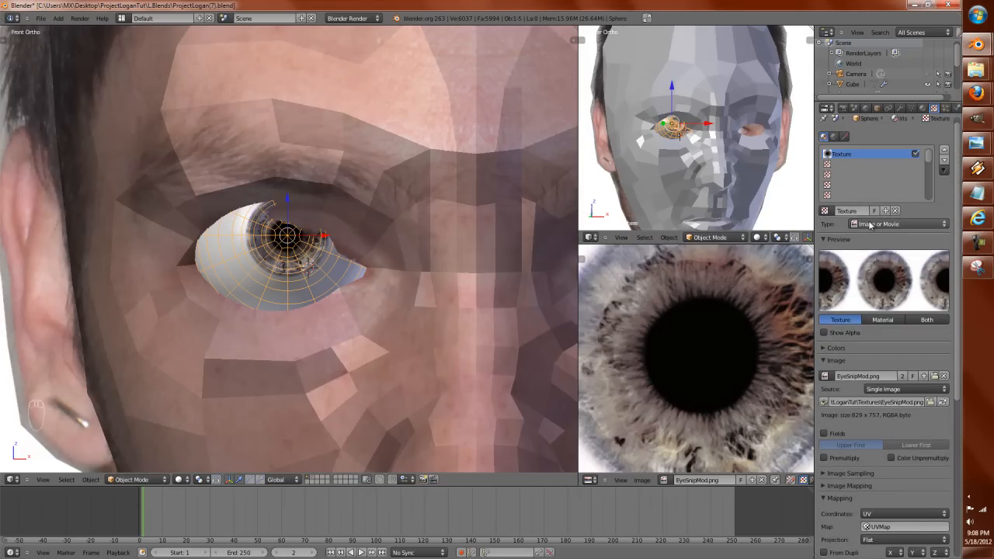
# Replace the Iris material in the eyeball's slot with a new material named EyeWhite.
pyautogui.click(922, 108)
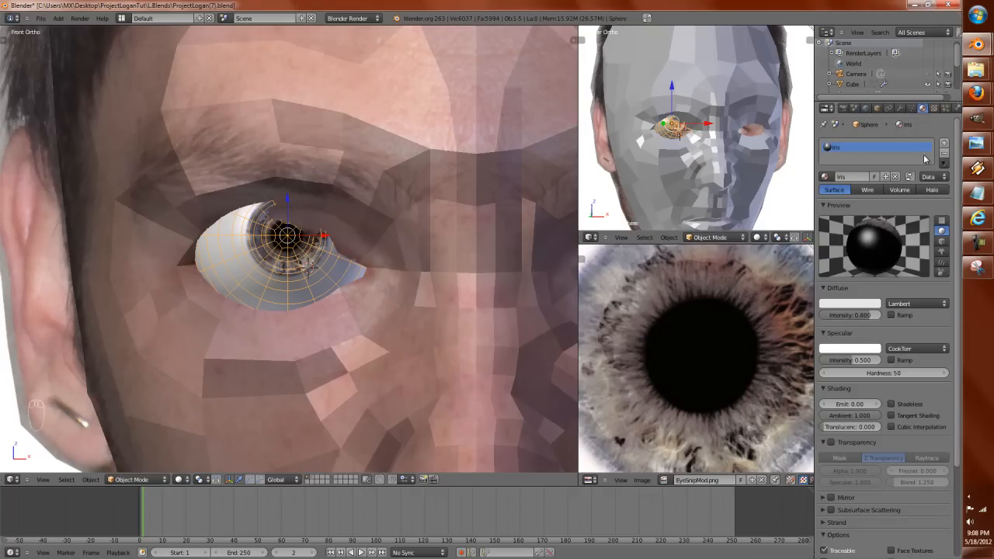
pyautogui.click(944, 143)
pyautogui.click(944, 155)
pyautogui.click(857, 176)
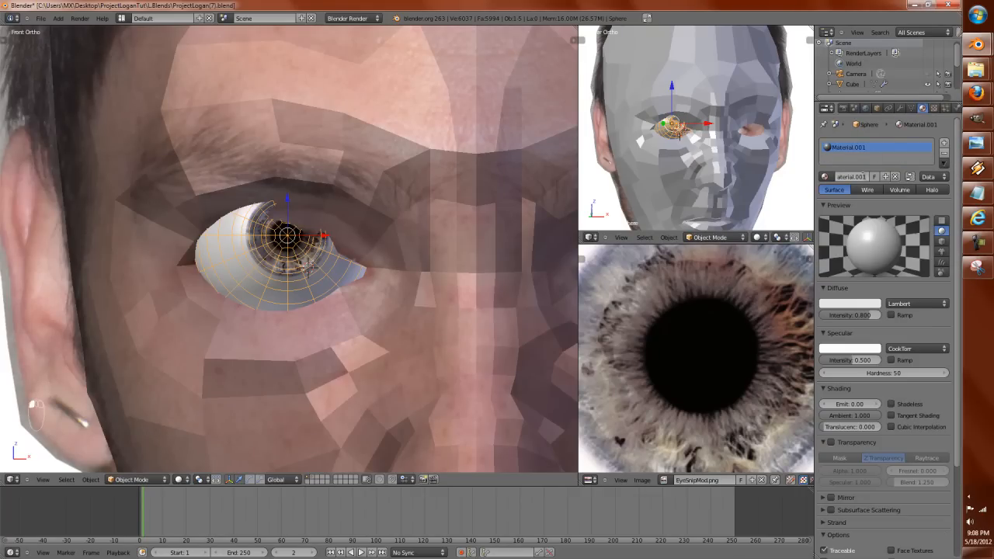
pyautogui.click(860, 177)
pyautogui.write('EyeWhite')
pyautogui.press('Return')
# Add a second material slot with the existing Iris material and assign it to the eyeball's selected iris faces.
pyautogui.click(943, 144)
pyautogui.click(826, 176)
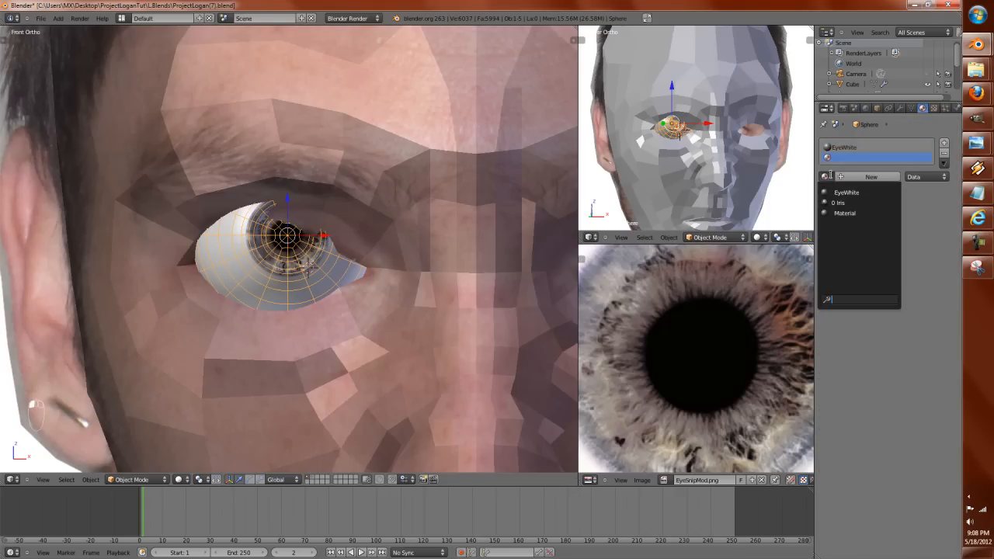
pyautogui.click(840, 200)
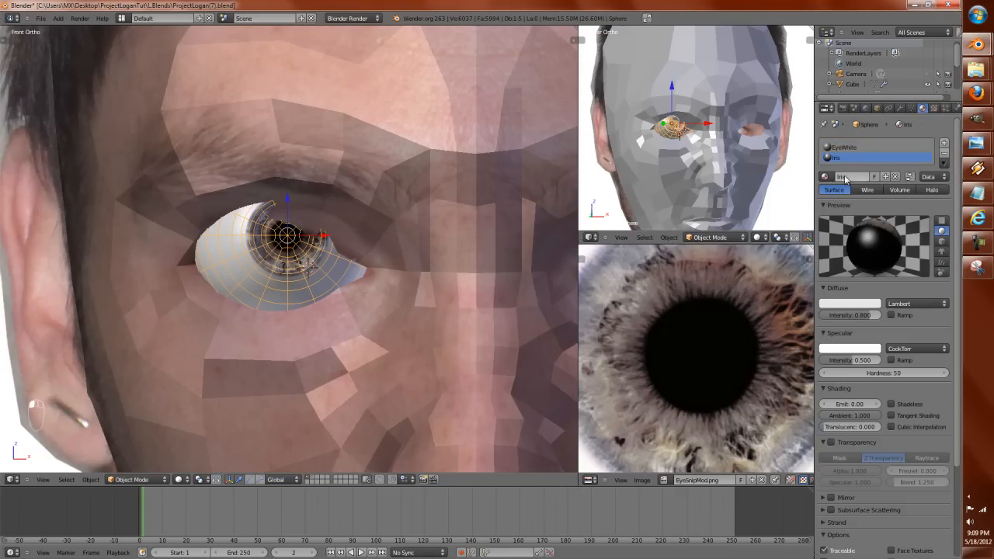
pyautogui.press('KP_Decimal')
pyautogui.press('Tab')
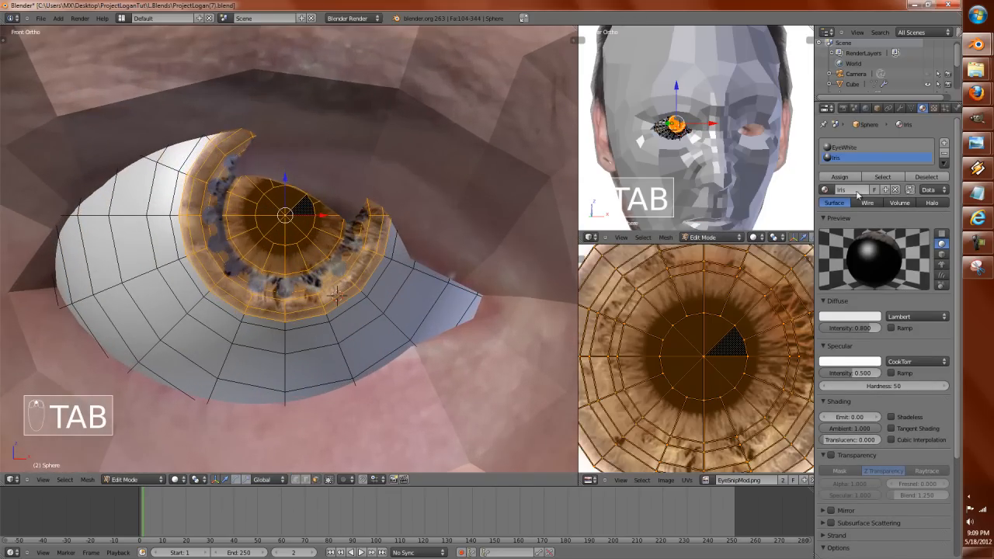
pyautogui.click(839, 177)
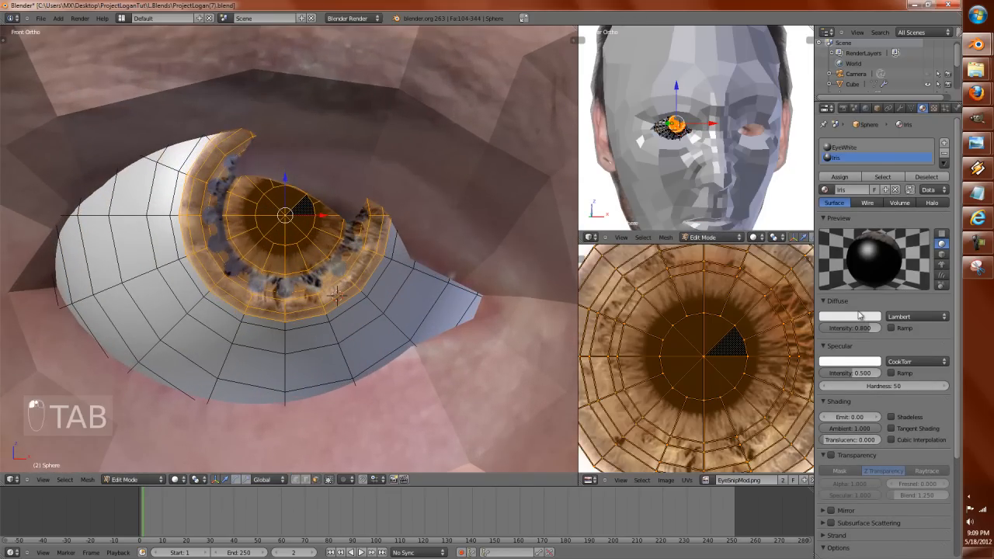
# Set the Iris material's diffuse colour to light blue, about R 0.280, G 0.417, B 0.800, and leave mesh editing.
pyautogui.click(859, 314)
pyautogui.moveTo(840, 208); pyautogui.dragTo(843, 204)
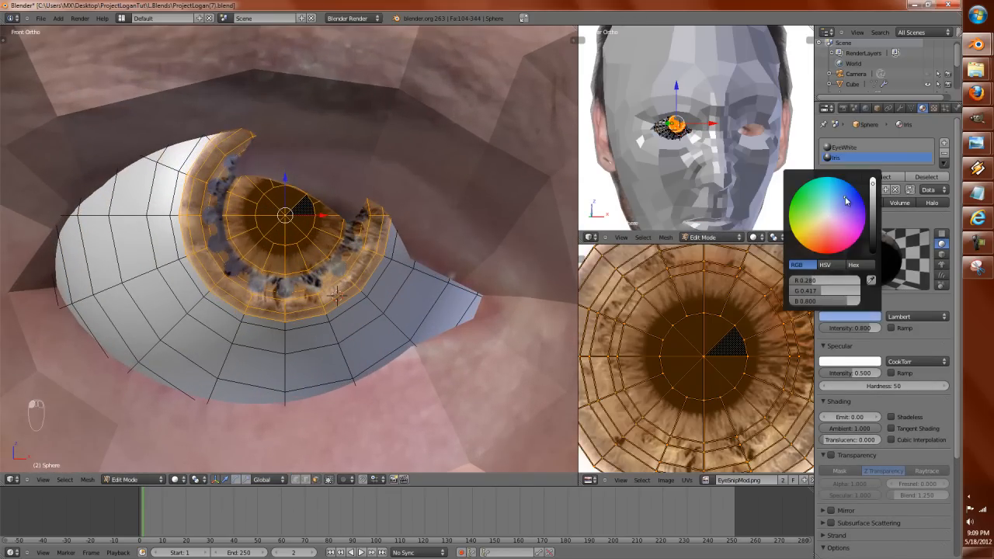
pyautogui.press('Tab')
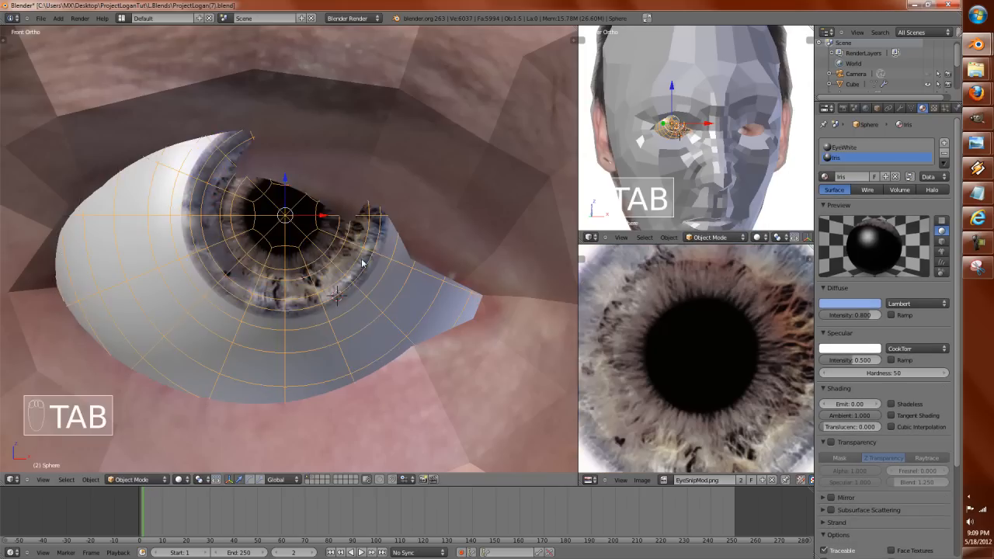
pyautogui.press('z')
pyautogui.press('z')
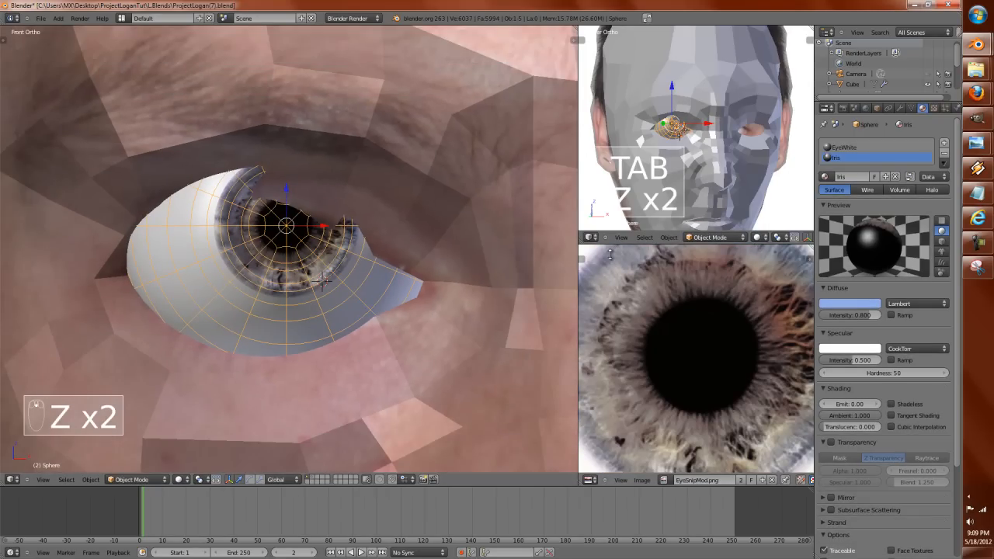
# Deselect the eyeball, set the EyeWhite material's diffuse colour to white and change its specular shader to WardIso.
pyautogui.scroll(6, 682, 142)
pyautogui.press('a')
pyautogui.click(846, 147)
pyautogui.click(847, 304)
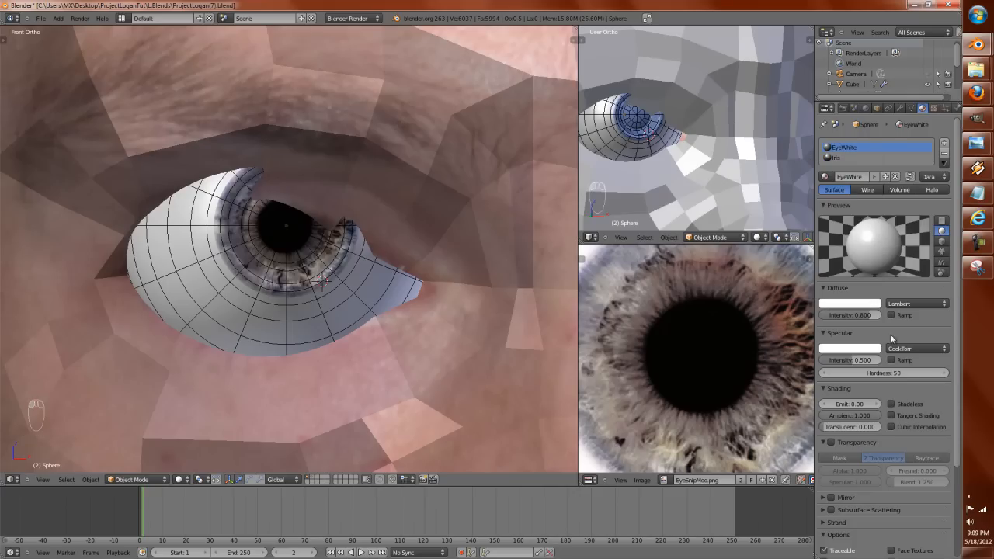
pyautogui.click(915, 347)
pyautogui.click(904, 293)
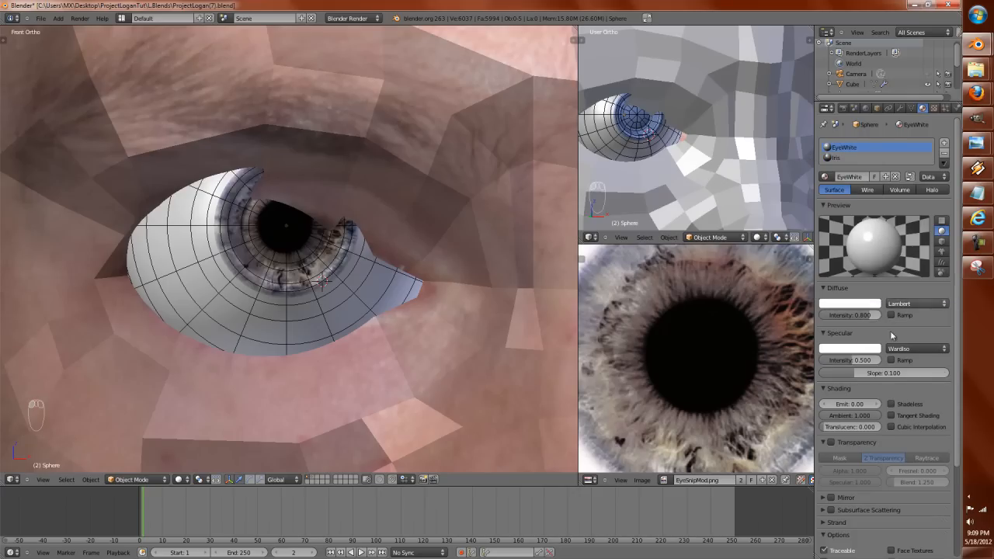
# Set EyeWhite's specular intensity to about 0.673 and slope to 0.044, and Iris's specular shader to WardIso with intensity 0.953 and slope 0.0258.
pyautogui.moveTo(892, 373); pyautogui.dragTo(853, 364)
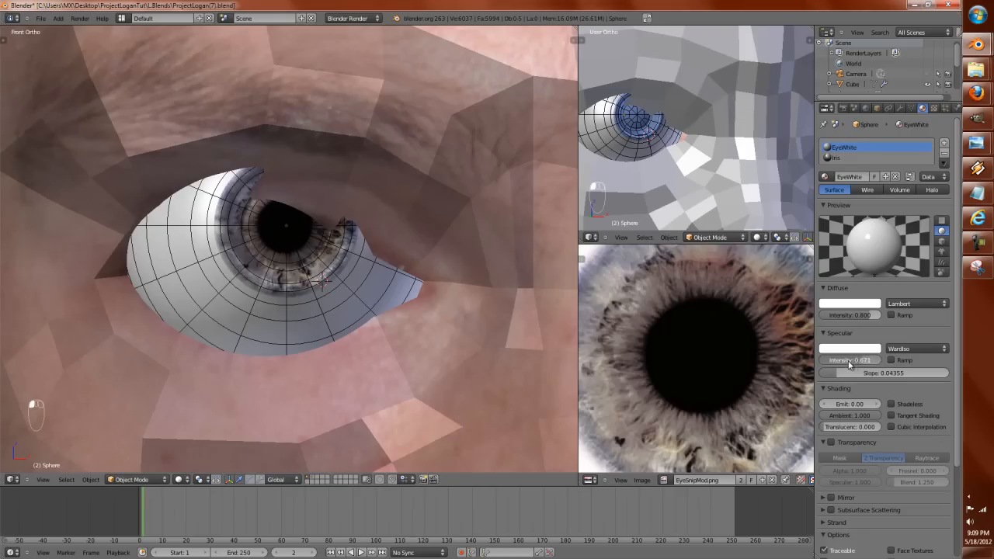
pyautogui.click(840, 158)
pyautogui.click(902, 349)
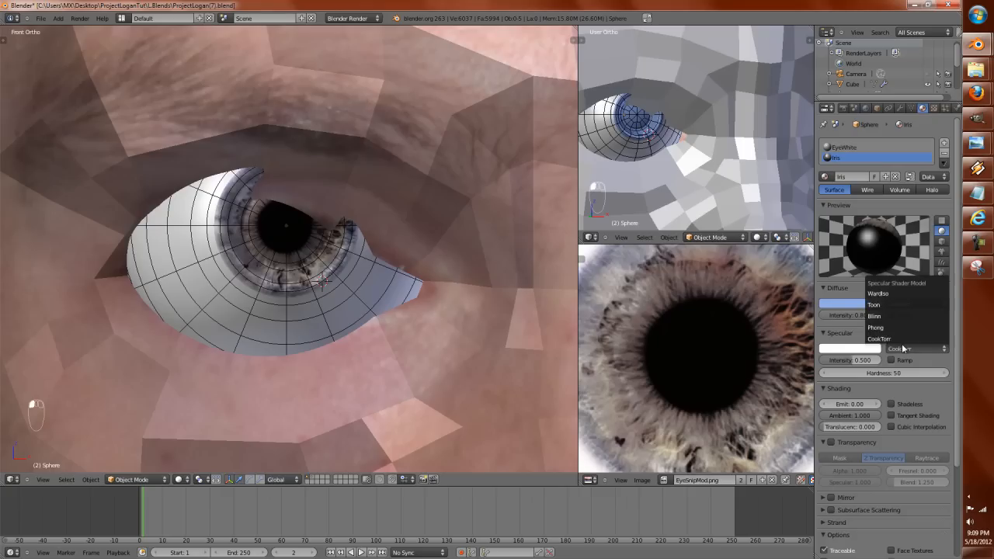
pyautogui.click(878, 293)
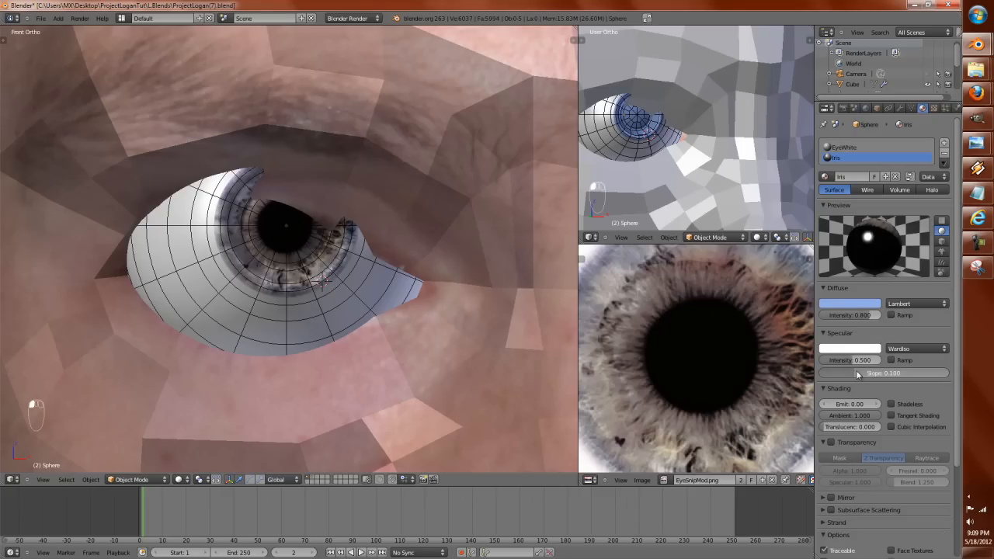
pyautogui.moveTo(846, 375)
pyautogui.mouseDown()
pyautogui.moveTo(859, 361)
pyautogui.moveTo(891, 365)
pyautogui.moveTo(862, 373)
pyautogui.mouseUp()
# Try moving the eyeball vertically in wireframe front view to centre its iris on the photo's pupil.
pyautogui.scroll(-5, 340, 309)
pyautogui.scroll(-1, 340, 309)
pyautogui.rightClick(295, 259)
pyautogui.scroll(4, 333, 271)
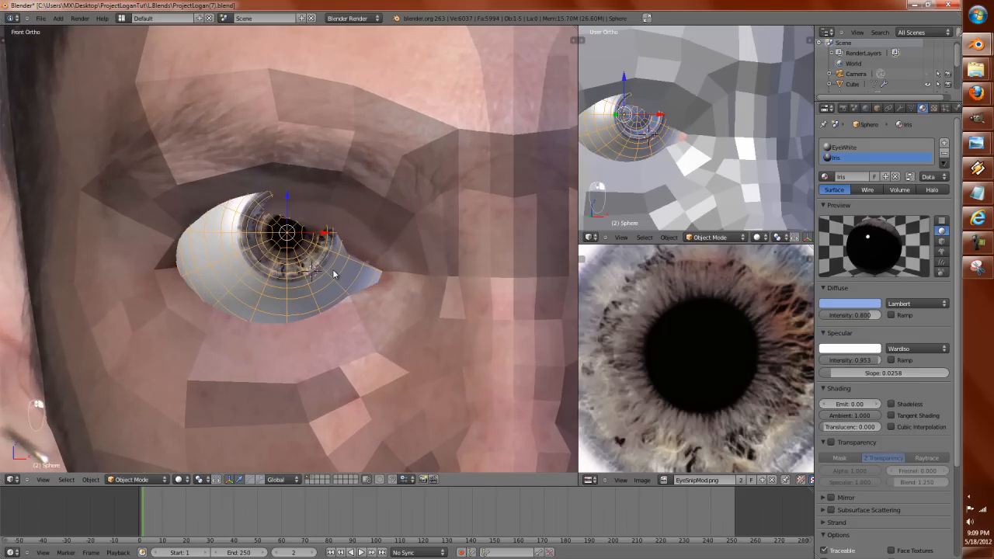
pyautogui.press('z')
pyautogui.scroll(3, 294, 200)
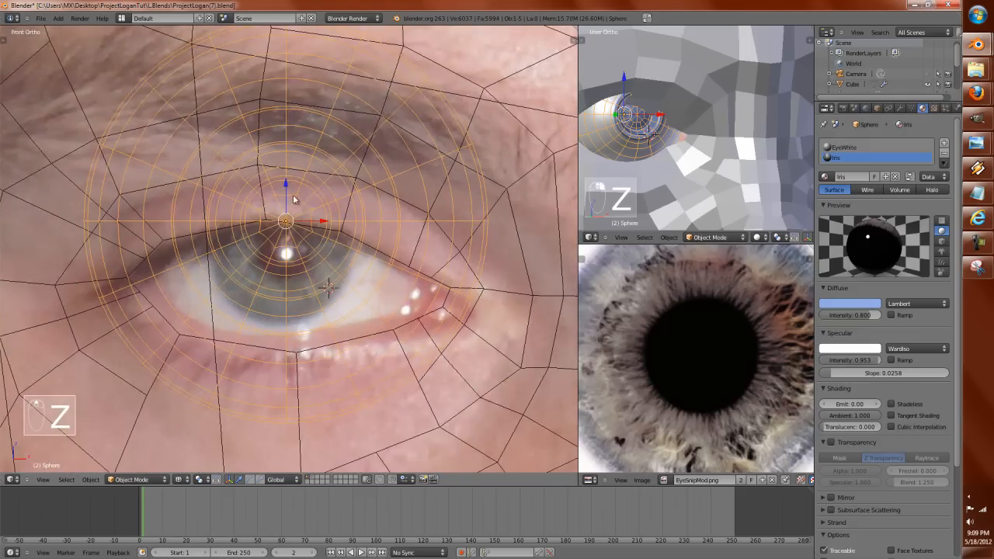
pyautogui.press('g')
pyautogui.press('z')
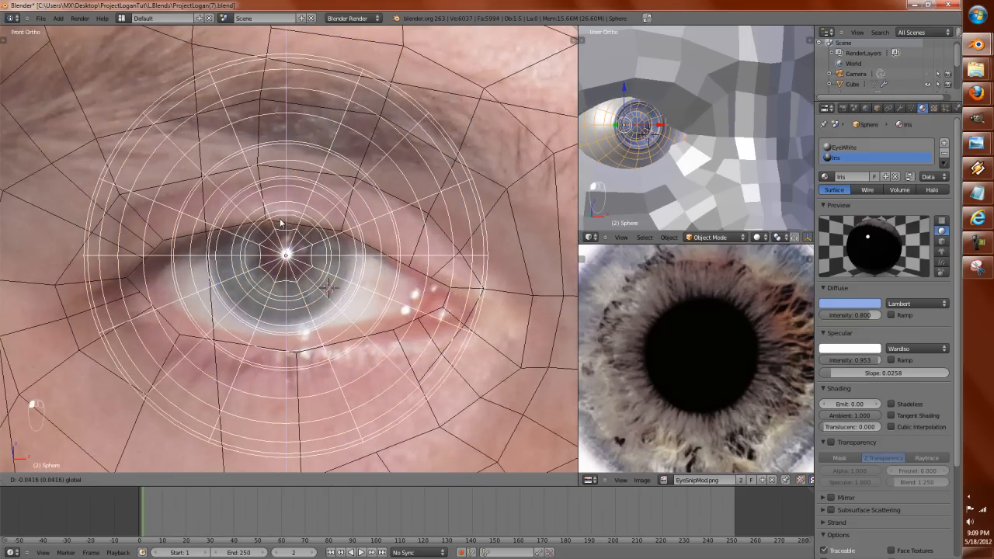
pyautogui.click(278, 220)
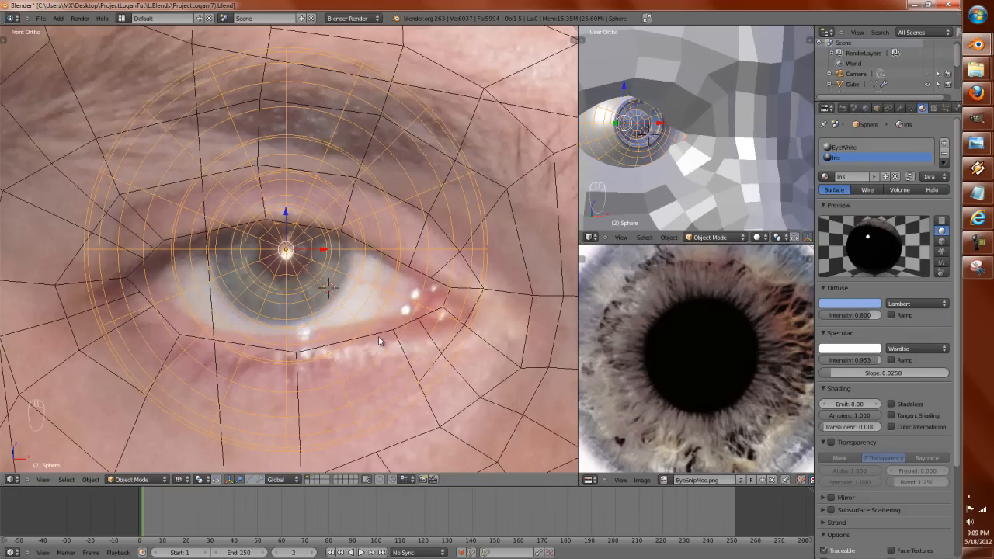
pyautogui.press('z')
pyautogui.press('z')
pyautogui.scroll(2, 359, 309)
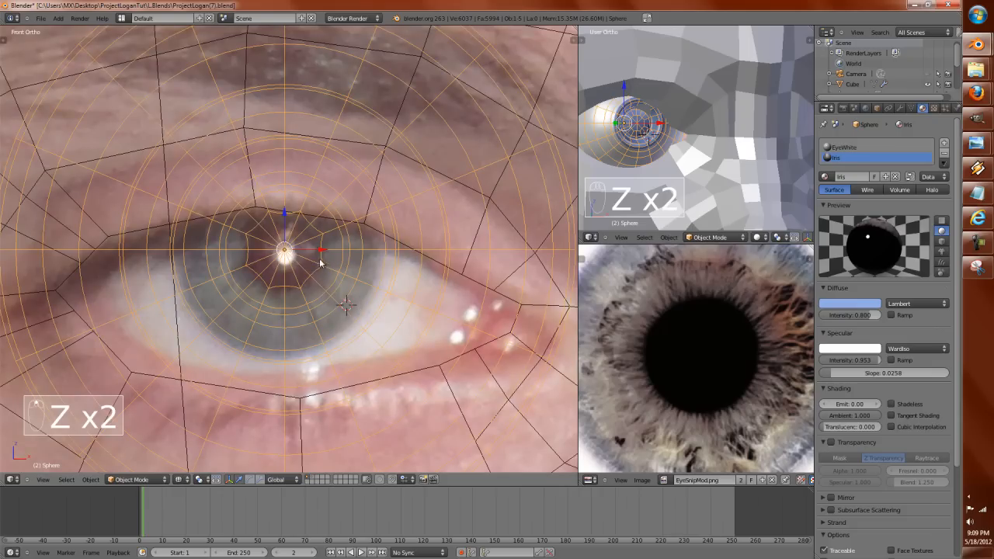
pyautogui.moveTo(318, 251); pyautogui.dragTo(286, 175)
# Rotate the eyeball downward about the global X axis until its iris lines up with the eye in the front photo.
pyautogui.press('z')
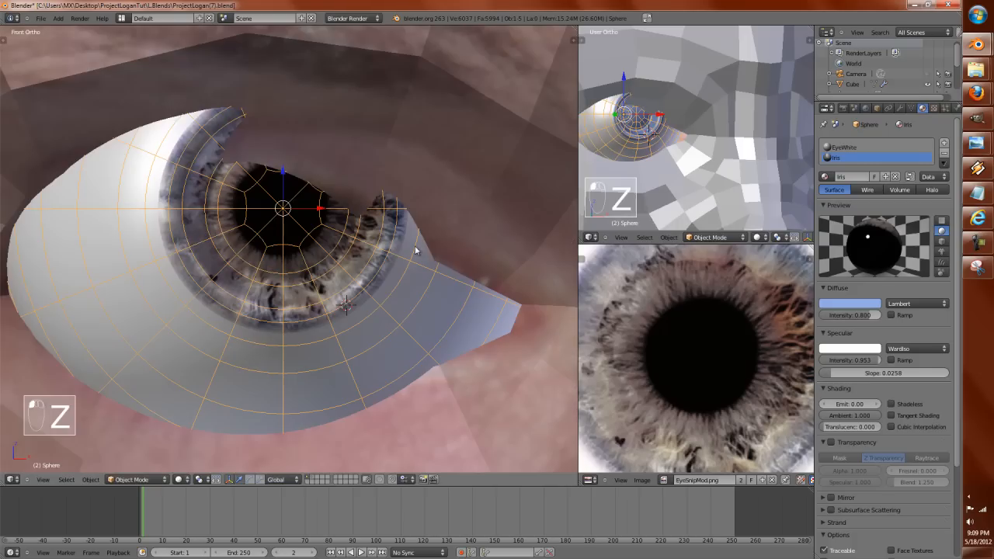
pyautogui.press('r')
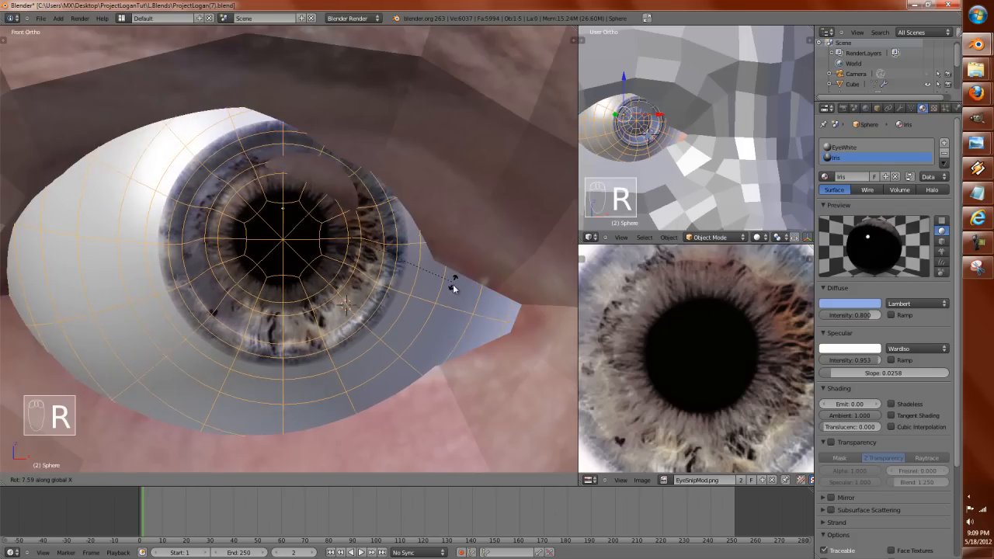
pyautogui.click(452, 295)
pyautogui.press('z')
pyautogui.press('r')
pyautogui.press('x')
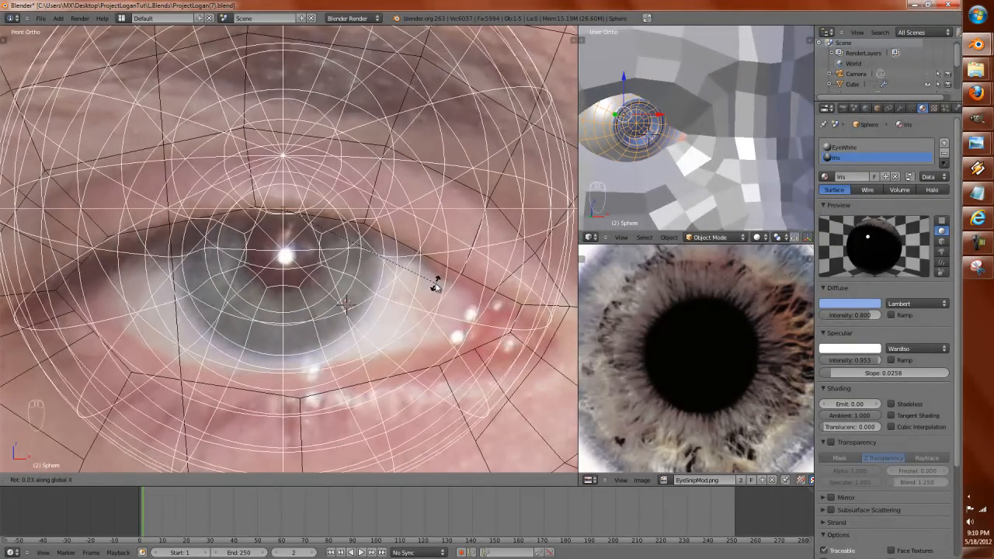
pyautogui.click(406, 285)
pyautogui.press('z')
pyautogui.scroll(-2, 338, 299)
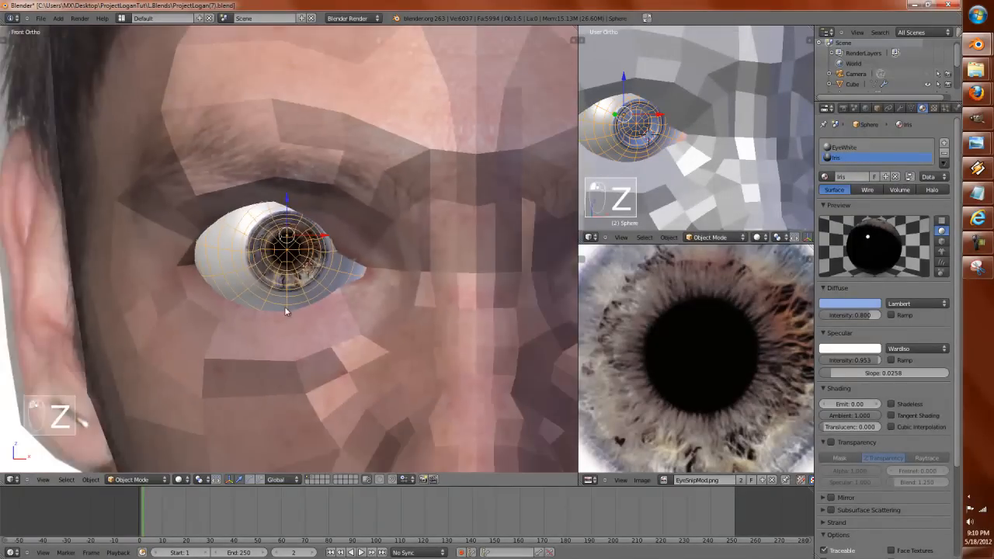
# Try moving the eyeball forward along the Y axis so it protrudes from the eye socket.
pyautogui.moveTo(284, 306); pyautogui.dragTo(376, 315, button='middle')
pyautogui.scroll(2, 373, 313)
pyautogui.moveTo(218, 230); pyautogui.dragTo(211, 229)
pyautogui.moveTo(379, 280); pyautogui.dragTo(355, 288, button='middle')
pyautogui.scroll(3, 334, 283)
pyautogui.scroll(-2, 355, 288)
pyautogui.moveTo(221, 229); pyautogui.dragTo(263, 241)
pyautogui.moveTo(263, 241); pyautogui.dragTo(214, 217, button='middle')
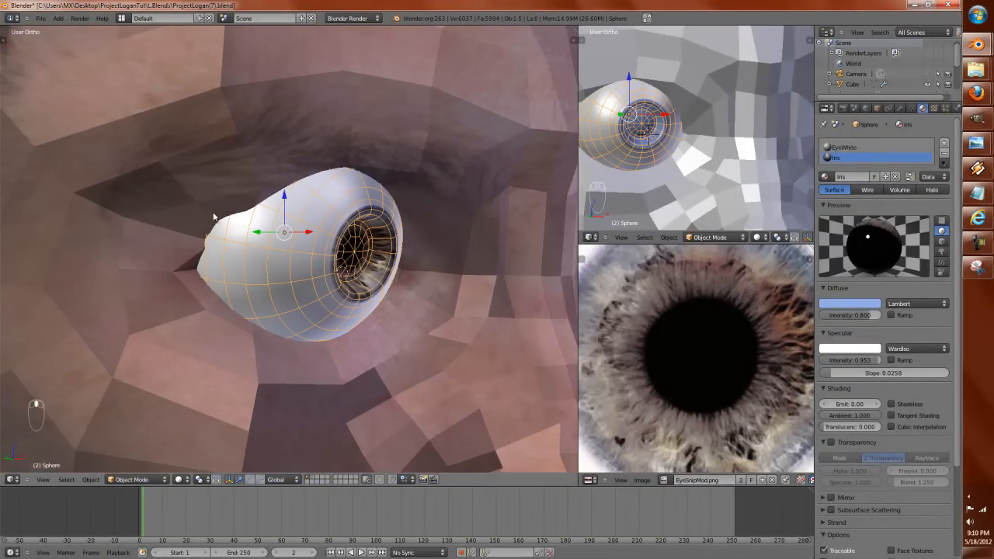
pyautogui.scroll(-2, 357, 225)
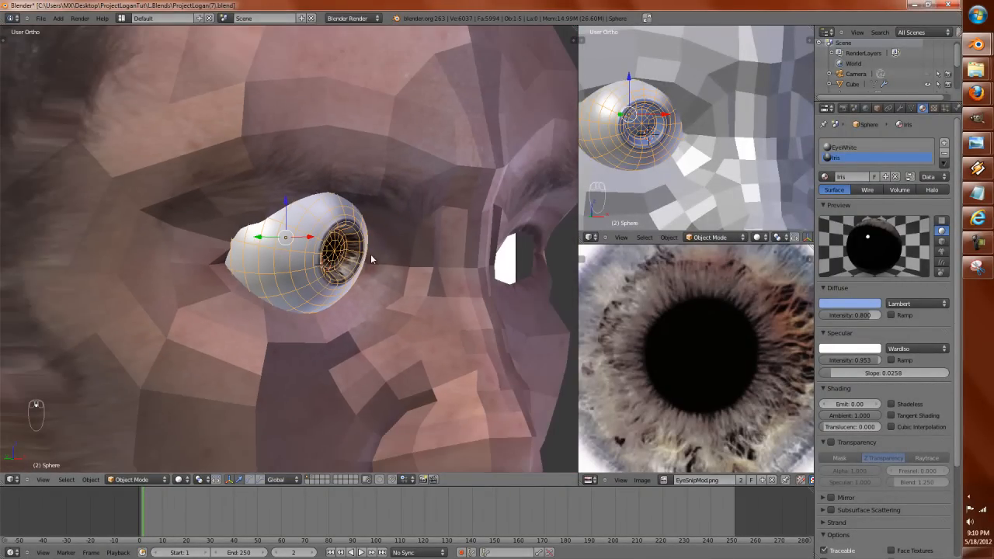
# Show the head in side view and unhide all hidden objects, including the side reference image.
pyautogui.scroll(1, 371, 253)
pyautogui.press('KP_1')
pyautogui.press('KP_3')
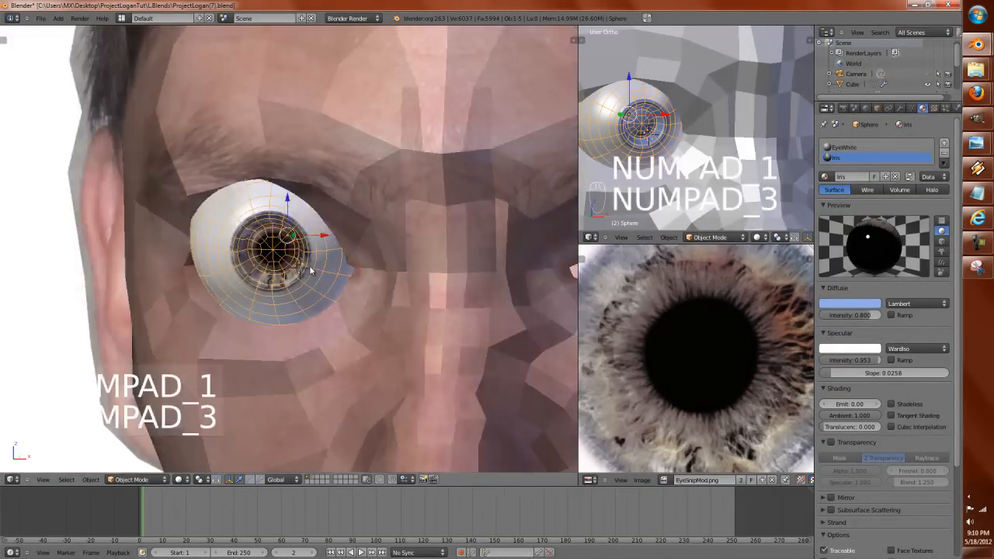
pyautogui.press('z')
pyautogui.press('z')
pyautogui.scroll(-2, 309, 271)
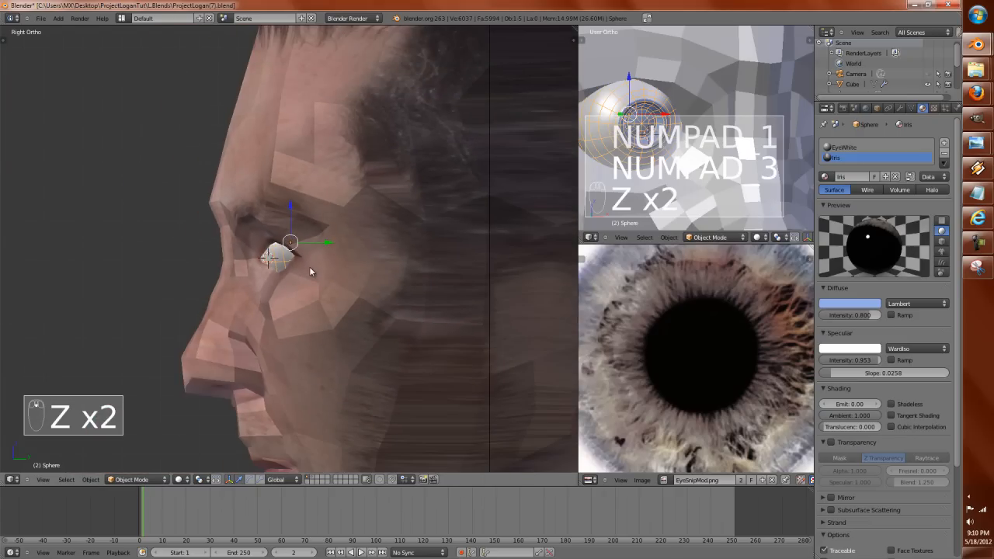
pyautogui.hotkey('alt', 'h')
pyautogui.scroll(-2, 275, 275)
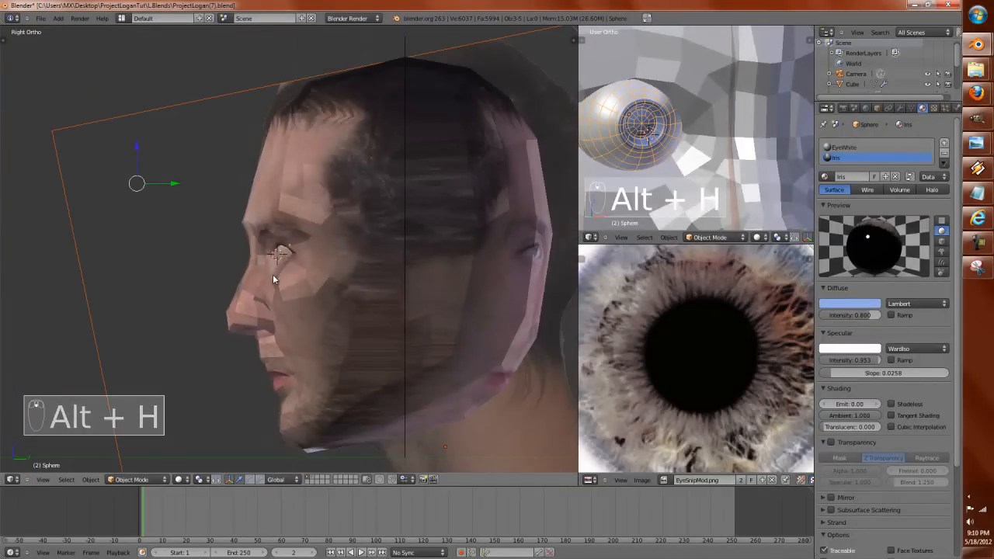
# Add the side reference image to the selection and isolate it with the eyeball in local view, in wireframe.
pyautogui.press('z')
pyautogui.scroll(3, 276, 274)
pyautogui.scroll(-3, 276, 277)
pyautogui.keyDown('shift'); pyautogui.rightClick(145, 300); pyautogui.keyUp('shift')
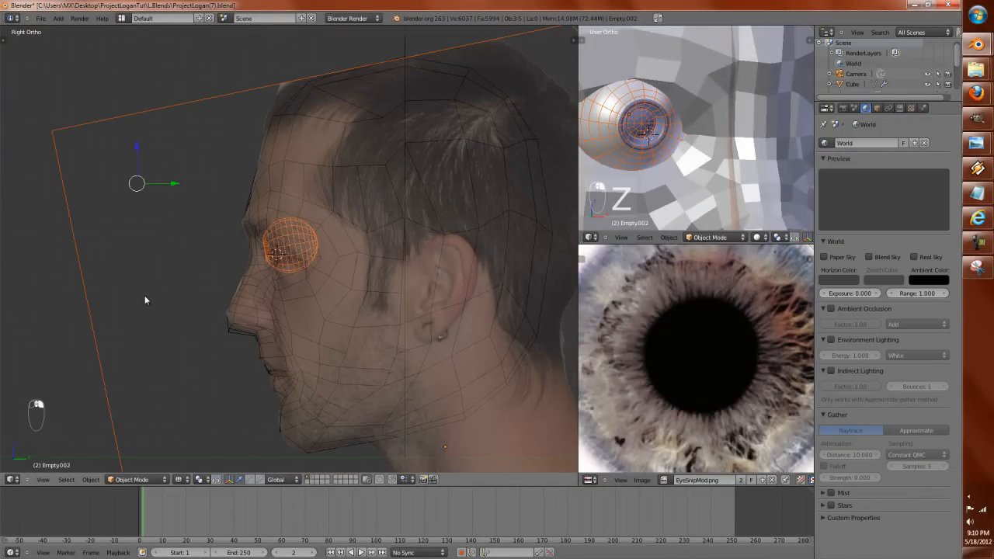
pyautogui.press('KP_Divide')
pyautogui.scroll(2, 168, 285)
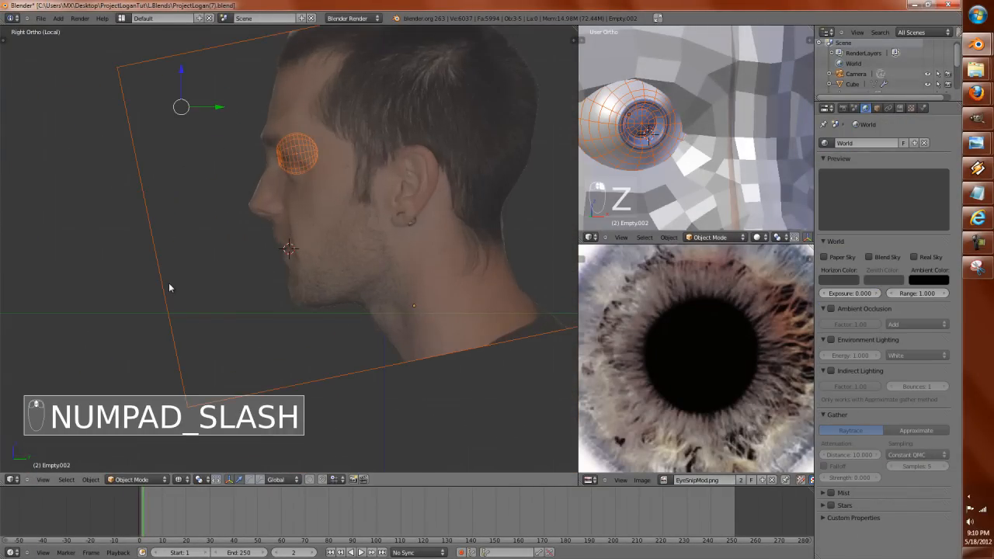
# Select only the eyeball and move it back along the Y axis to fit behind the eye in the profile photo.
pyautogui.rightClick(168, 285)
pyautogui.keyDown('shift'); pyautogui.moveTo(320, 193); pyautogui.dragTo(329, 299, button='middle'); pyautogui.keyUp('shift')
pyautogui.scroll(6, 329, 299)
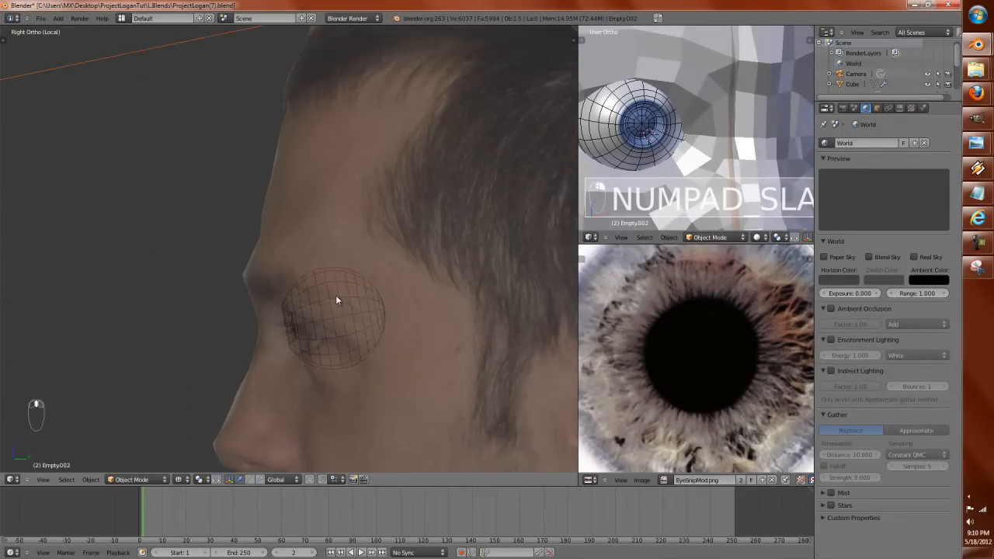
pyautogui.press('z')
pyautogui.rightClick(337, 341)
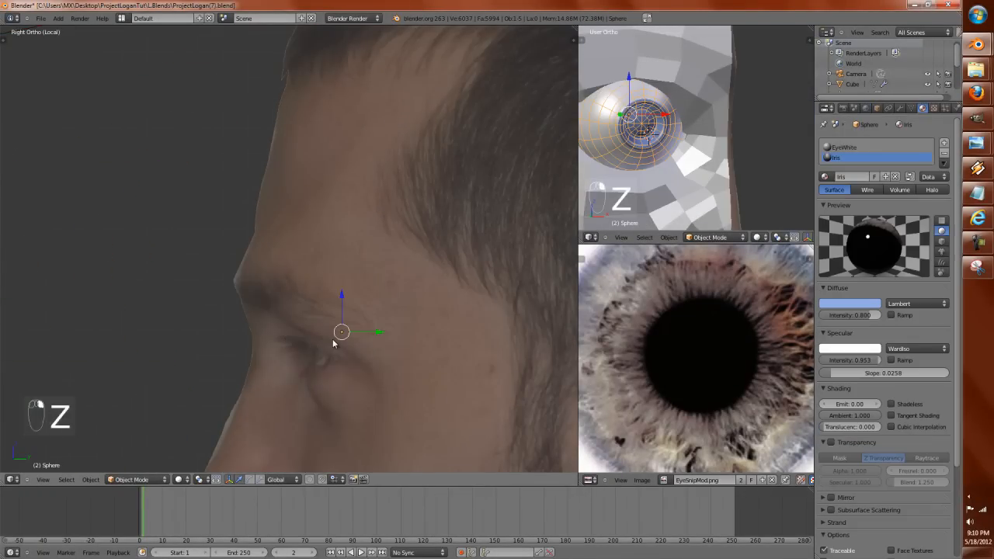
pyautogui.press('z')
pyautogui.moveTo(372, 332); pyautogui.dragTo(394, 336)
pyautogui.keyDown('shift'); pyautogui.moveTo(388, 323); pyautogui.dragTo(379, 194, button='middle'); pyautogui.keyUp('shift')
pyautogui.scroll(2, 341, 253)
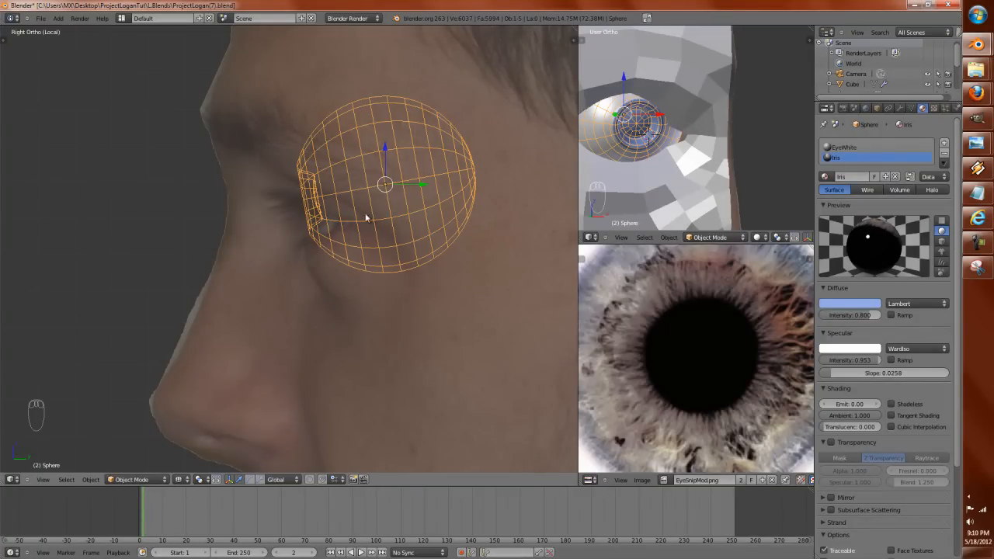
# Leave local view and show the shaded head from the front.
pyautogui.scroll(-3, 292, 320)
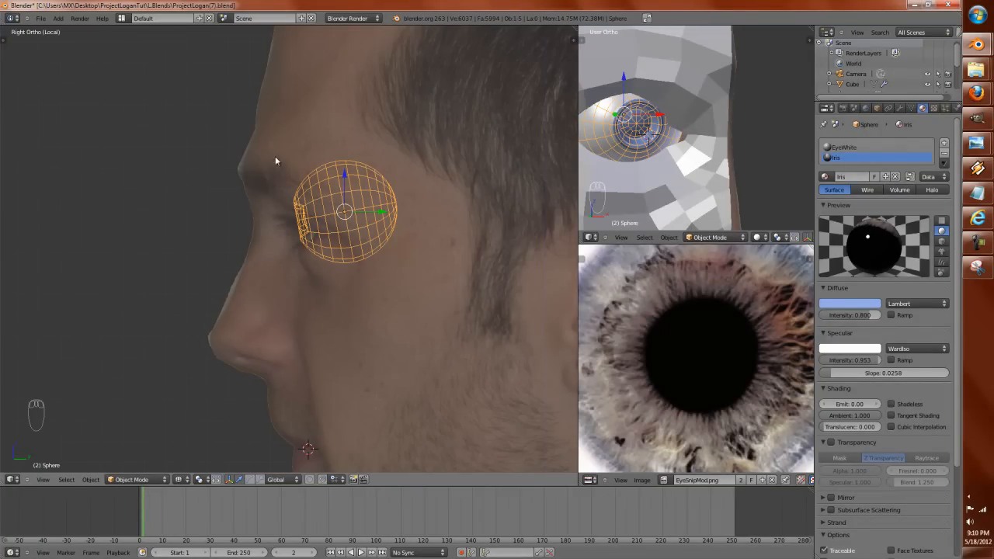
pyautogui.scroll(-2, 333, 213)
pyautogui.scroll(2, 319, 240)
pyautogui.press('KP_Divide')
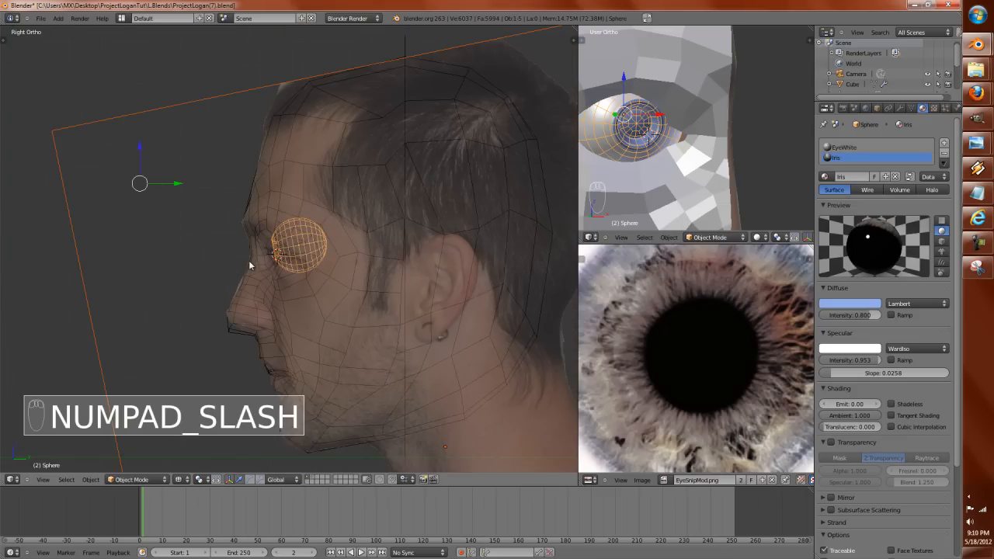
pyautogui.press('KP_1')
pyautogui.press('z')
pyautogui.scroll(6, 249, 264)
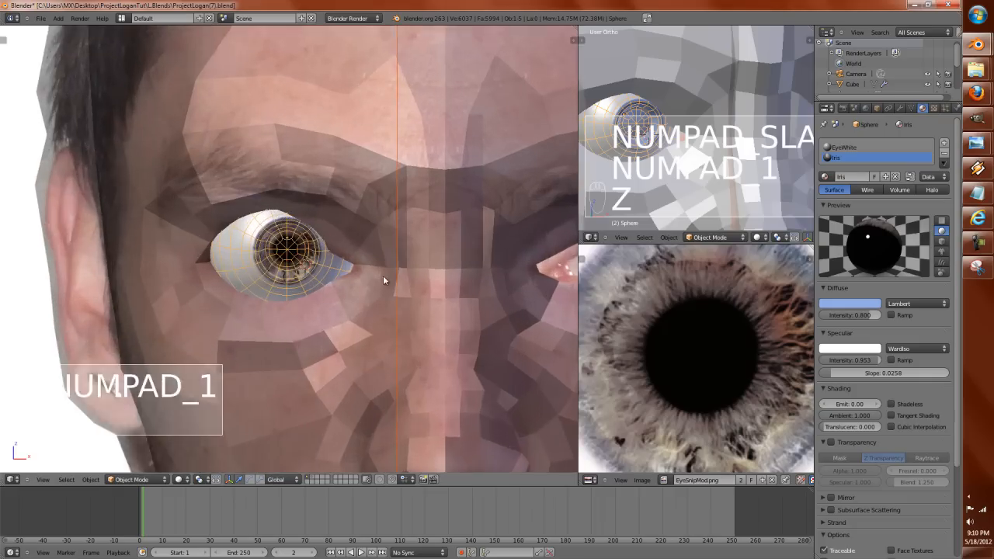
# Select the head mesh and collapse its two UV Project modifiers to examine its Mirror modifier settings.
pyautogui.rightClick(382, 310)
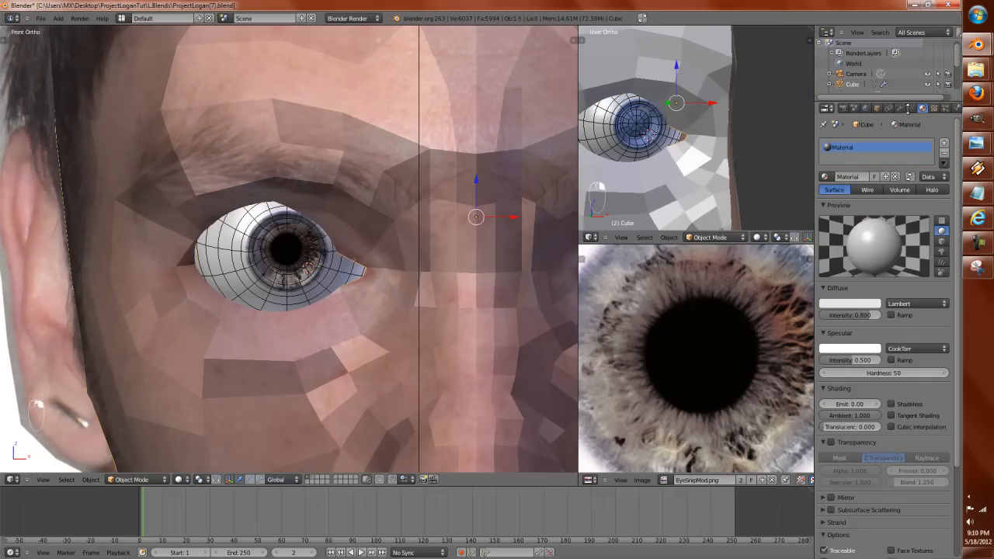
pyautogui.click(898, 108)
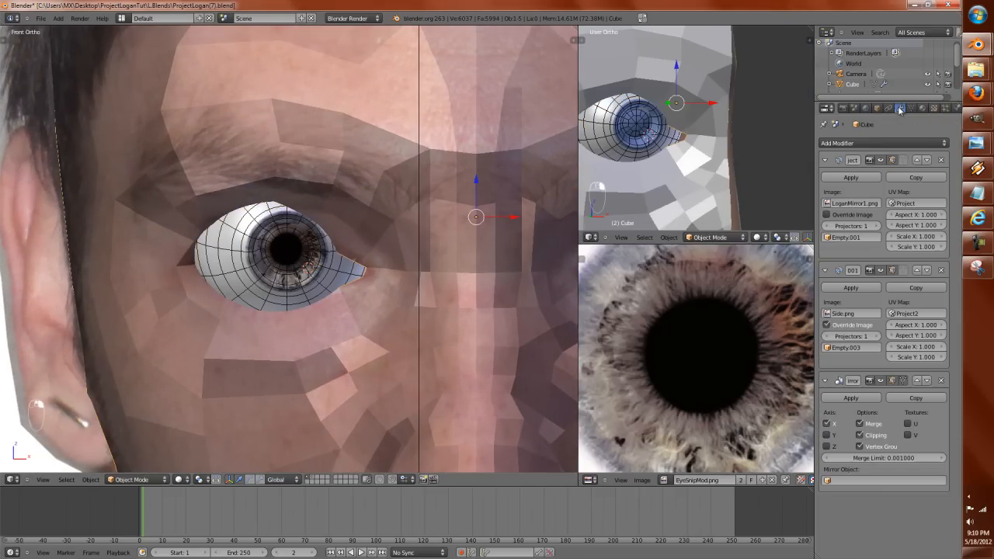
pyautogui.click(825, 160)
pyautogui.click(825, 180)
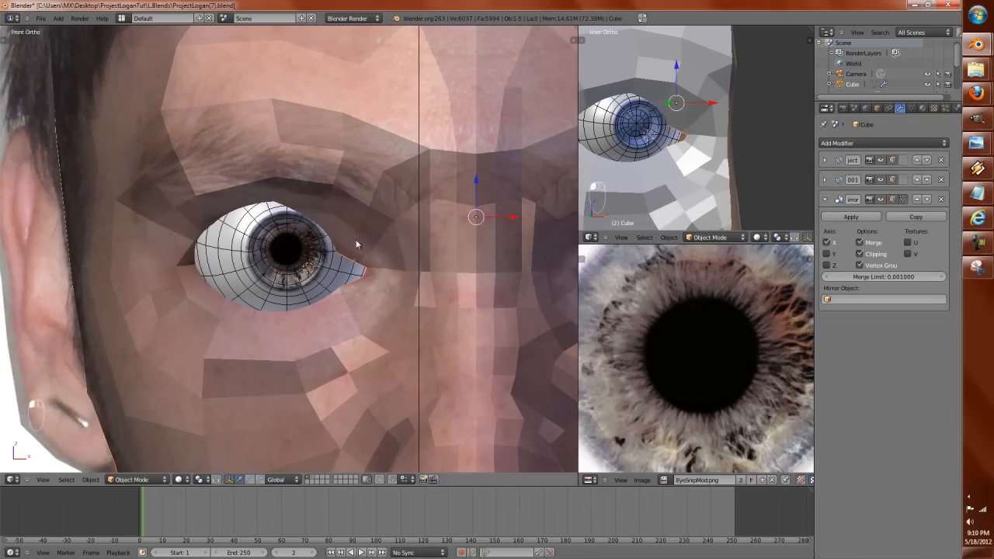
# Add a Mirror modifier to the eyeball with Cube as its mirror object, collapsing the eyeball's modifier entries.
pyautogui.rightClick(296, 268)
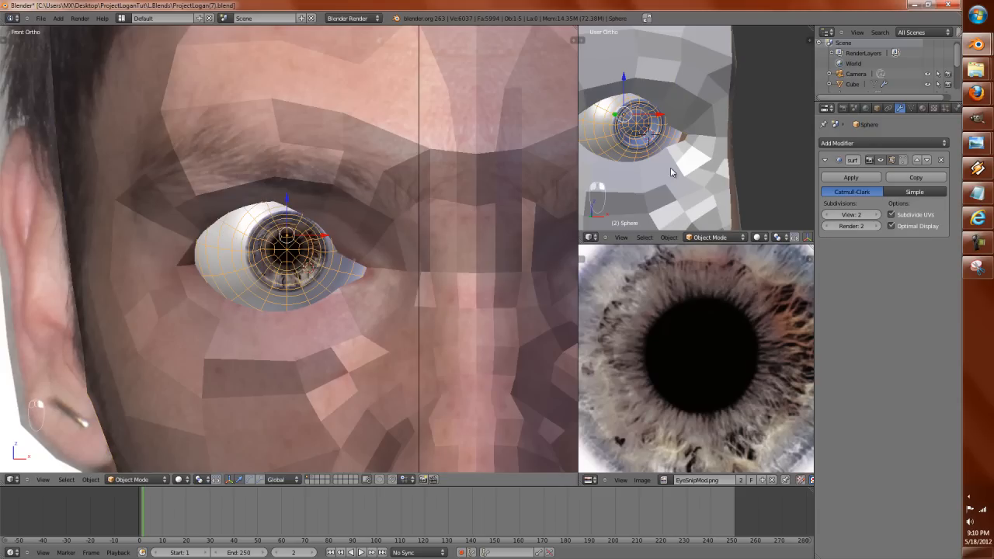
pyautogui.click(824, 161)
pyautogui.click(838, 144)
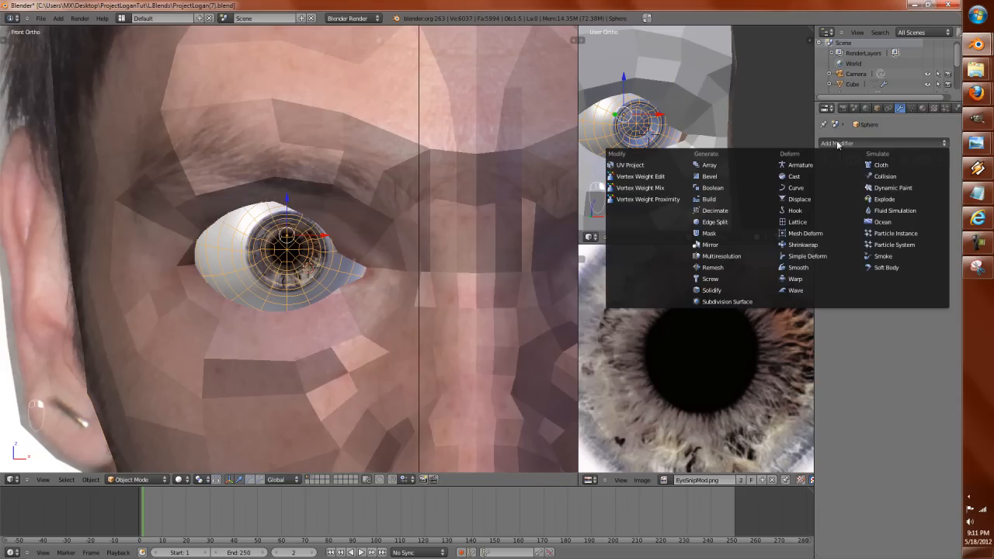
pyautogui.click(735, 245)
pyautogui.click(854, 279)
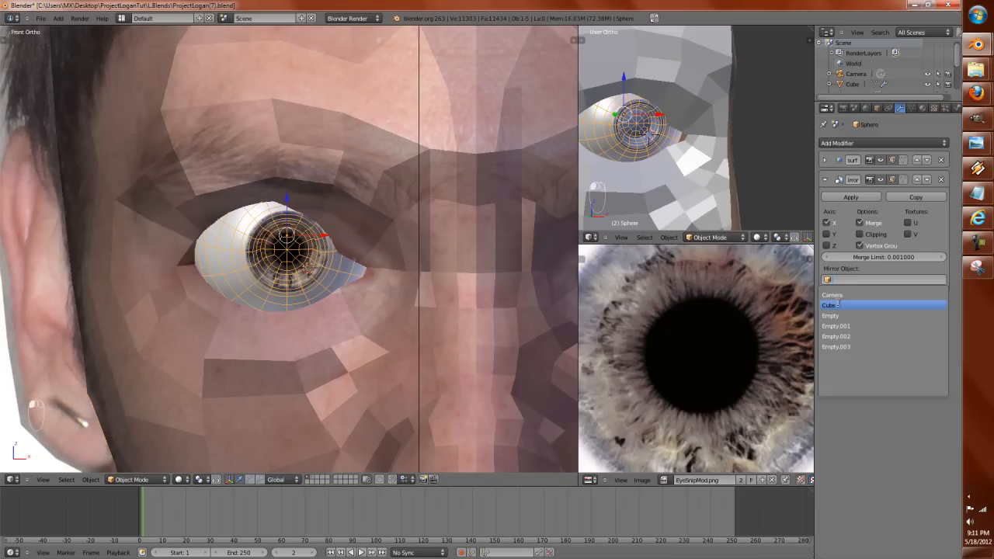
pyautogui.click(834, 307)
pyautogui.scroll(-2, 530, 258)
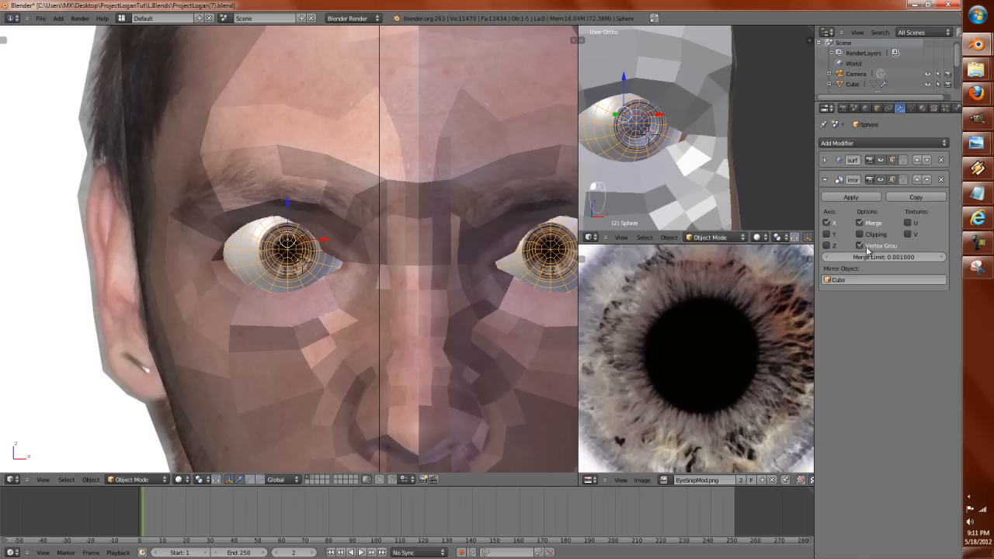
pyautogui.click(824, 179)
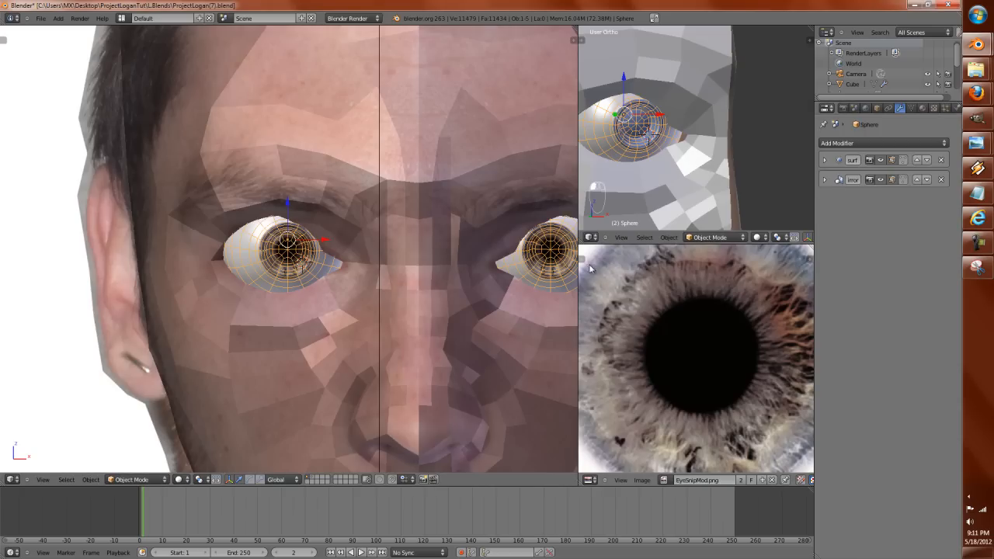
# Select the eyeball and snap the 3D cursor to its origin, checking it in side view and returning to front view.
pyautogui.scroll(5, 415, 274)
pyautogui.press('a')
pyautogui.scroll(-2, 302, 285)
pyautogui.rightClick(303, 285)
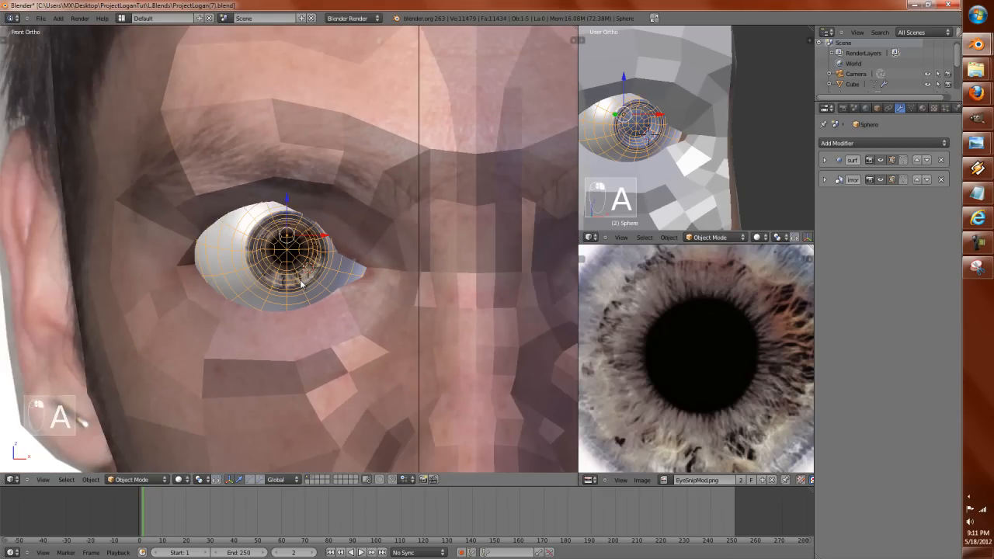
pyautogui.press('KP_1')
pyautogui.press('KP_3')
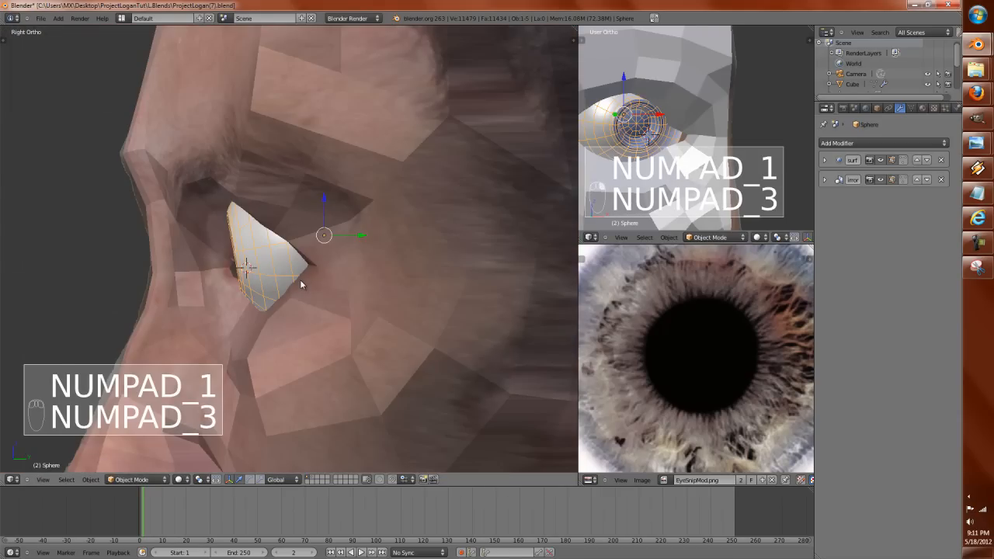
pyautogui.hotkey('shift', 's')
pyautogui.click(300, 284)
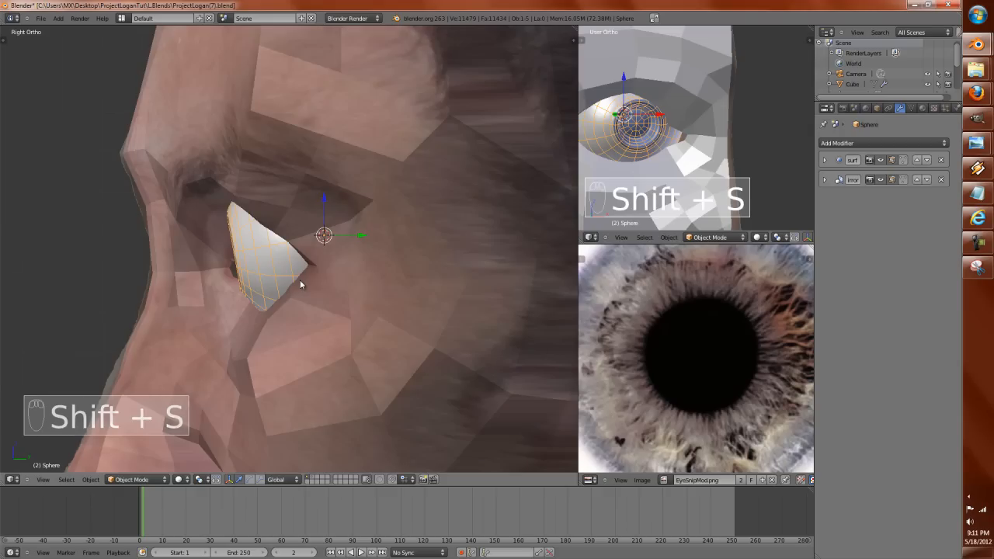
pyautogui.press('KP_Decimal')
pyautogui.press('KP_1')
pyautogui.press('KP_Decimal')
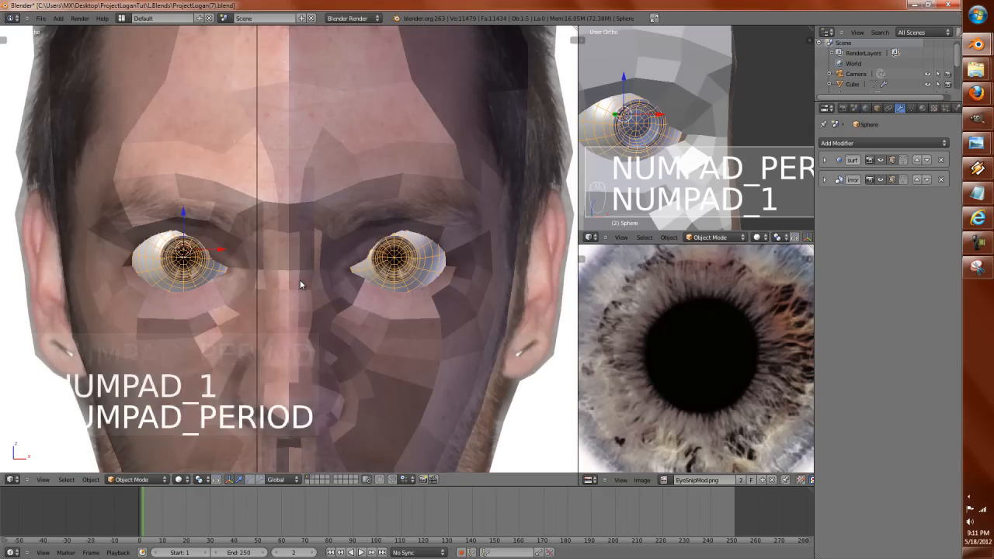
# Add a UV sphere at the 3D cursor with 12 segments and 12 rings.
pyautogui.hotkey('shift', 'a')
pyautogui.moveTo(300, 281)
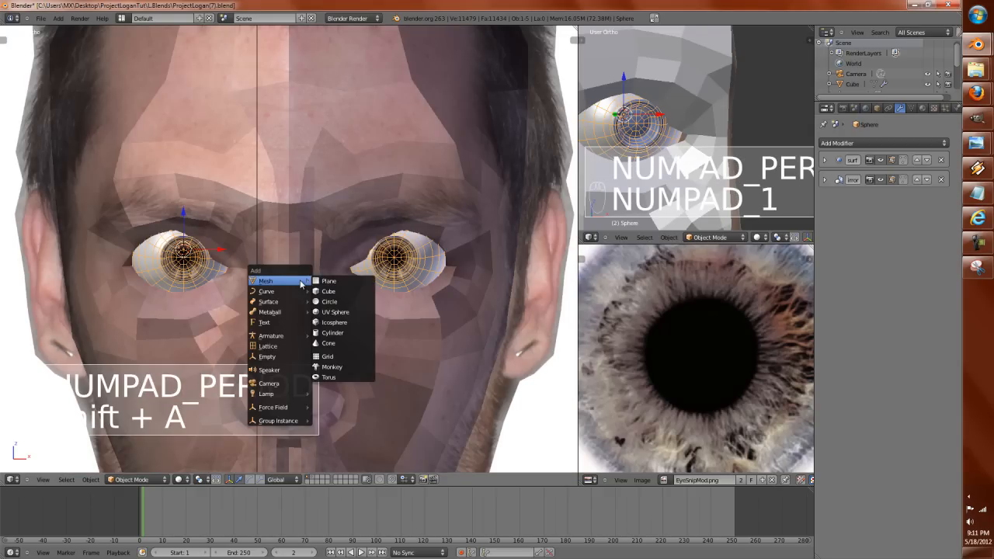
pyautogui.click(335, 312)
pyautogui.press('t')
pyautogui.click(34, 393)
pyautogui.write('12')
pyautogui.press('Return')
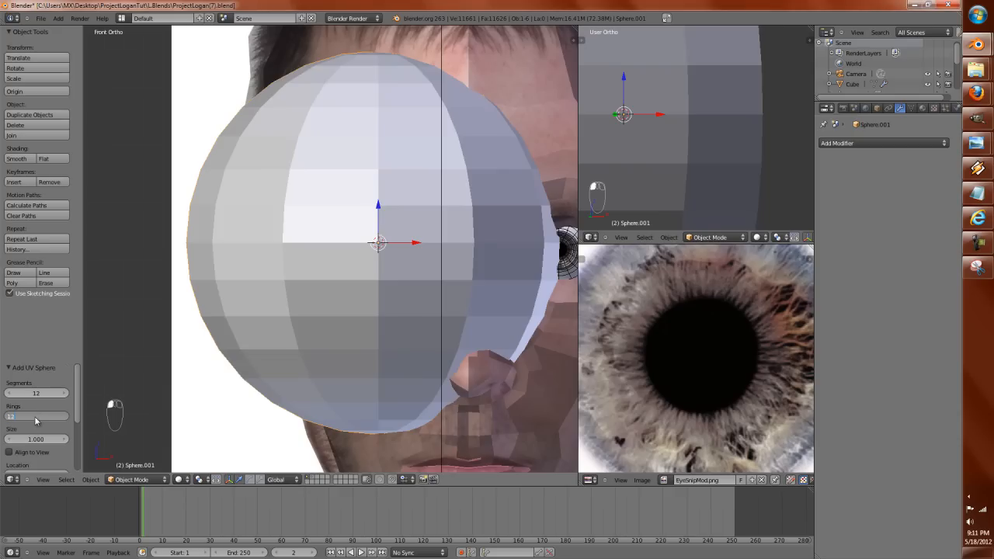
pyautogui.click(34, 416)
pyautogui.write('12')
pyautogui.press('Return')
# Isolate the new sphere and merge the triangles of its top cap's back half in pairs into three quads.
pyautogui.press('KP_Divide')
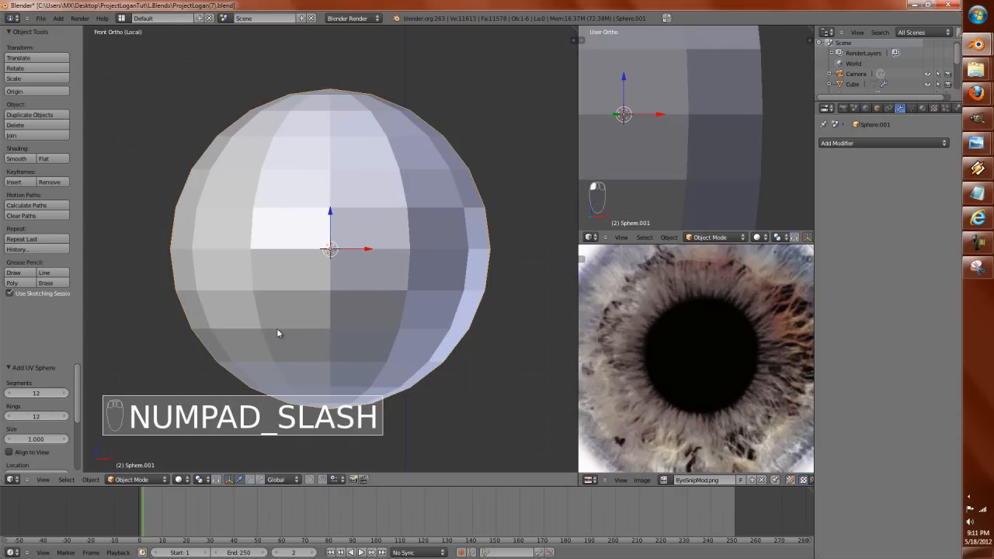
pyautogui.scroll(3, 360, 277)
pyautogui.press('KP_7')
pyautogui.press('Tab')
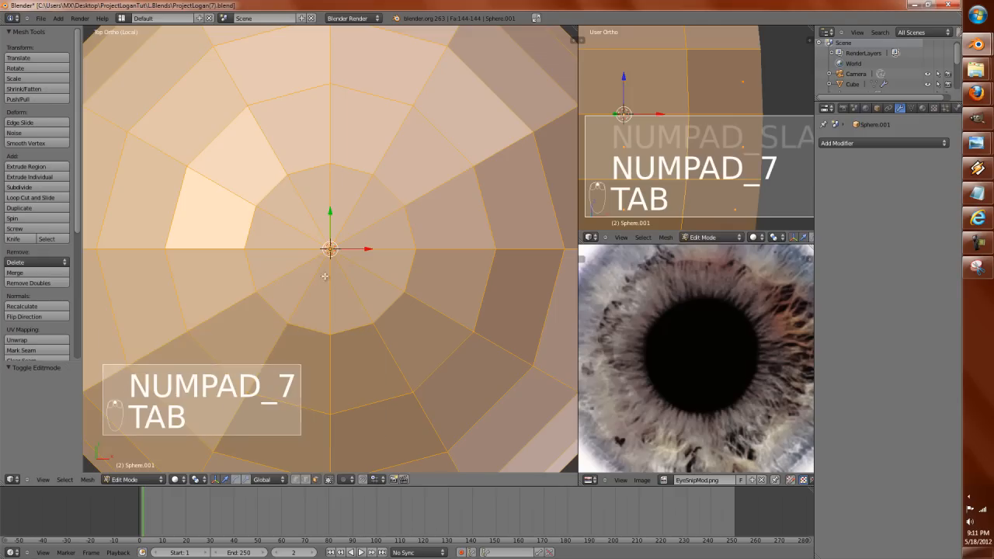
pyautogui.hotkey('ctrl', 'Tab')
pyautogui.rightClick(262, 217)
pyautogui.keyDown('shift'); pyautogui.rightClick(294, 200); pyautogui.keyUp('shift')
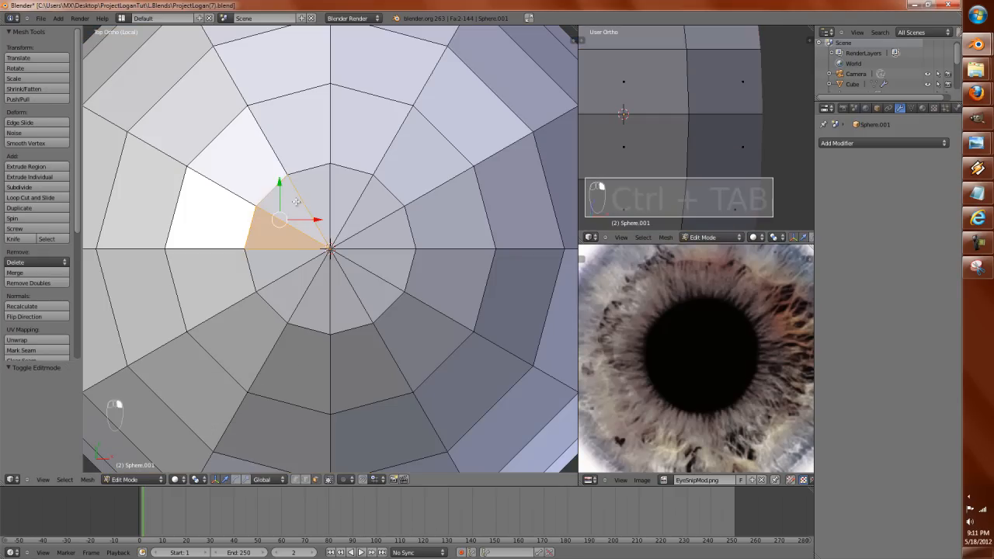
pyautogui.press('f')
pyautogui.rightClick(318, 188)
pyautogui.keyDown('shift'); pyautogui.rightClick(346, 183); pyautogui.keyUp('shift')
pyautogui.press('f')
pyautogui.rightClick(371, 204)
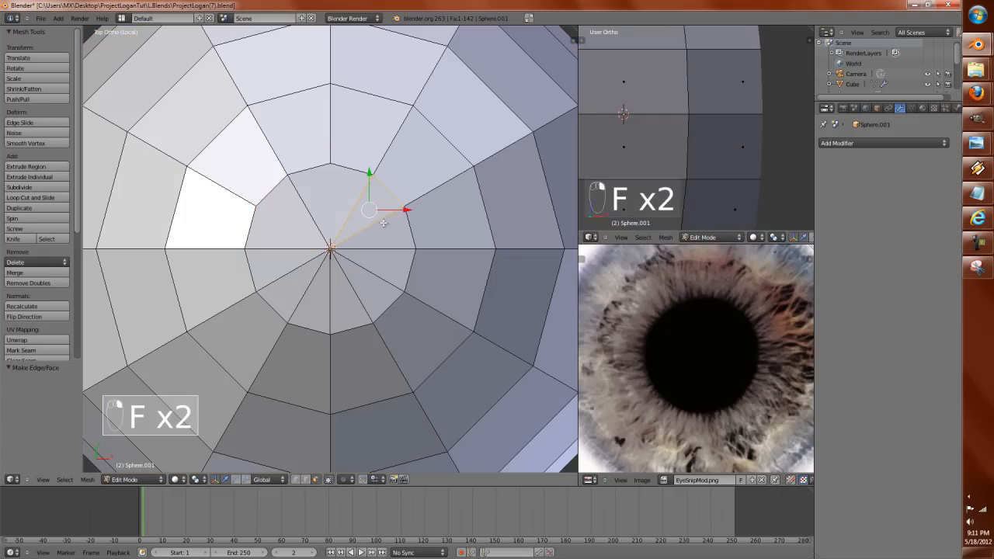
pyautogui.keyDown('shift'); pyautogui.rightClick(386, 224); pyautogui.keyUp('shift')
pyautogui.press('f')
# Merge the remaining triangles of the top cap's front half in pairs into three quads.
pyautogui.rightClick(392, 256)
pyautogui.keyDown('shift'); pyautogui.rightClick(383, 283); pyautogui.keyUp('shift')
pyautogui.press('f')
pyautogui.rightClick(349, 296)
pyautogui.keyDown('shift'); pyautogui.rightClick(323, 297); pyautogui.keyUp('shift')
pyautogui.press('f')
pyautogui.rightClick(276, 273)
pyautogui.keyDown('shift'); pyautogui.rightClick(289, 290); pyautogui.keyUp('shift')
pyautogui.press('f')
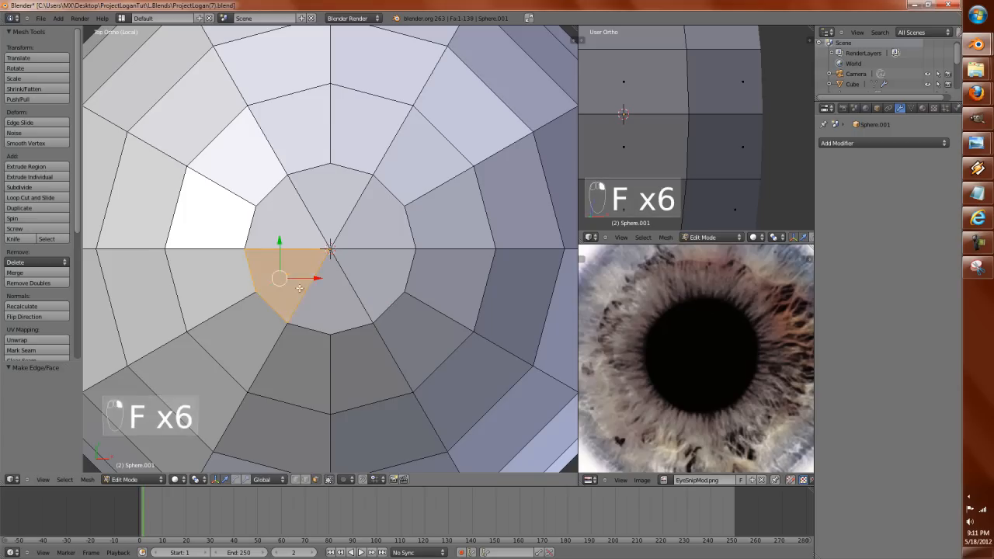
# Delete all vertices below the sphere's equator in wireframe front view, keeping only the upper dome.
pyautogui.scroll(-3, 330, 282)
pyautogui.press('KP_1')
pyautogui.hotkey('ctrl', 'Tab')
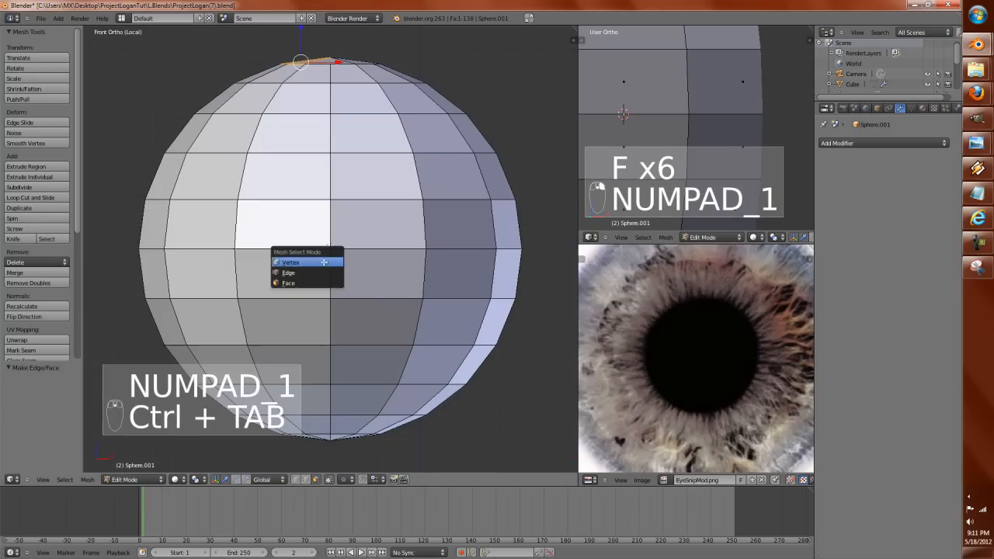
pyautogui.click(330, 262)
pyautogui.press('z')
pyautogui.scroll(-2, 393, 362)
pyautogui.press('a')
pyautogui.press('b')
pyautogui.moveTo(499, 412); pyautogui.dragTo(156, 273)
pyautogui.click(156, 274)
# Snap the 3D cursor to the dome's equator edge loop, select the whole dome and use the cursor as pivot point.
pyautogui.keyDown('alt'); pyautogui.rightClick(242, 251); pyautogui.keyUp('alt')
pyautogui.hotkey('shift', 's')
pyautogui.click(241, 250)
pyautogui.press('a')
pyautogui.press('a')
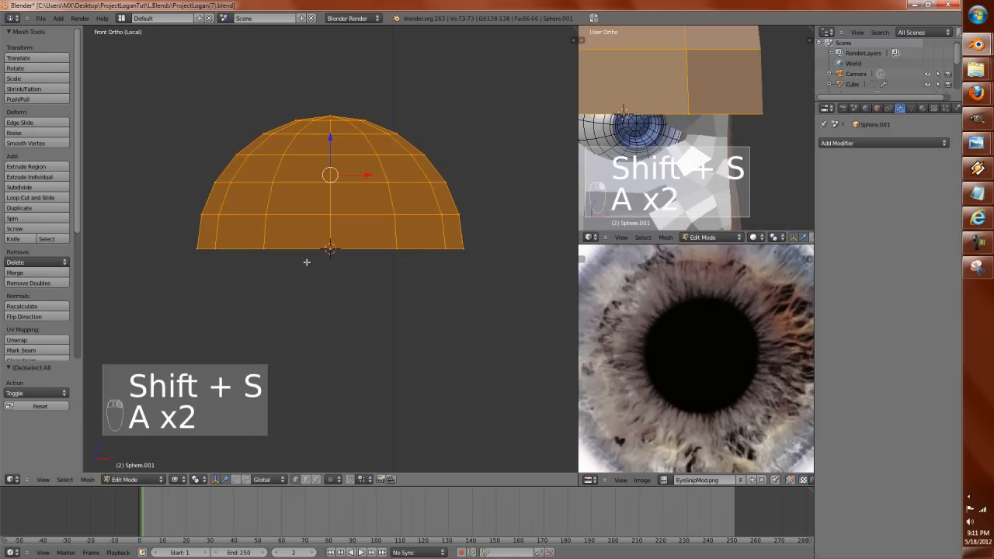
pyautogui.press('.')
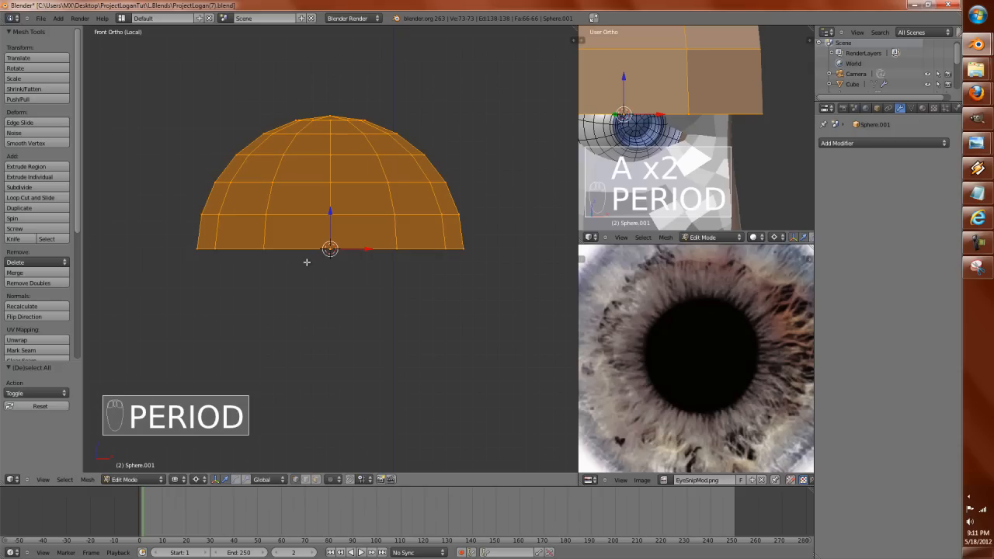
# Duplicate the dome and flip the copy along the global Z axis about the 3D cursor to complete the sphere.
pyautogui.hotkey('shift', 'd')
pyautogui.press('s')
pyautogui.press('z')
pyautogui.press('0')
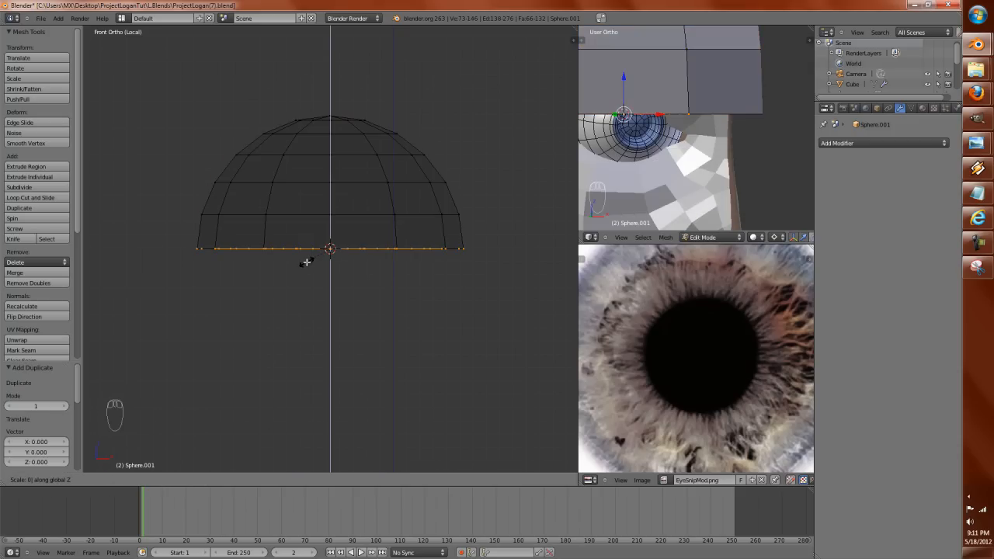
pyautogui.press('1')
pyautogui.press('Return')
pyautogui.moveTo(313, 256); pyautogui.dragTo(287, 303, button='middle')
pyautogui.moveTo(331, 218); pyautogui.dragTo(348, 210, button='middle')
# Remove the sphere's doubled vertices along the seam and recalculate its normals, returning to Object Mode with solid shading.
pyautogui.press('a')
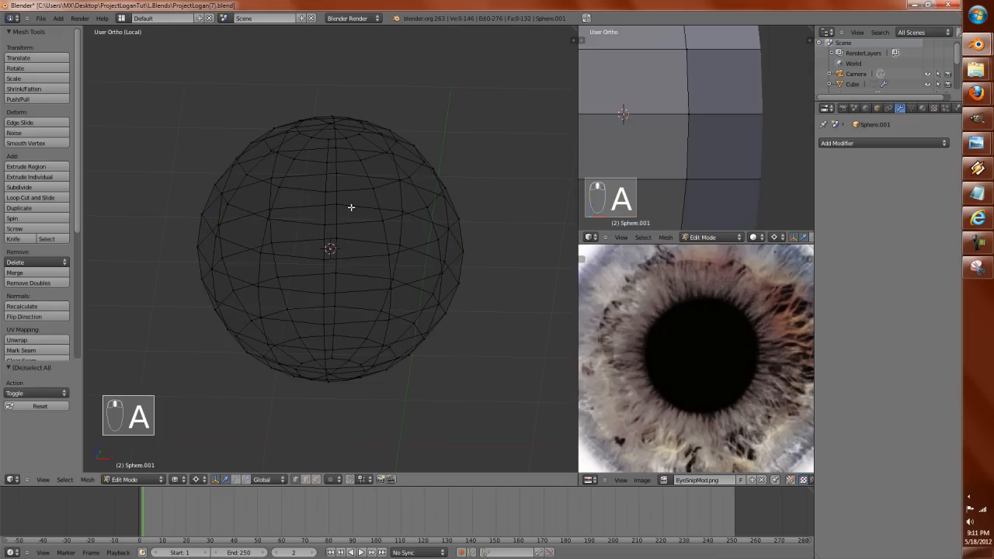
pyautogui.press('a')
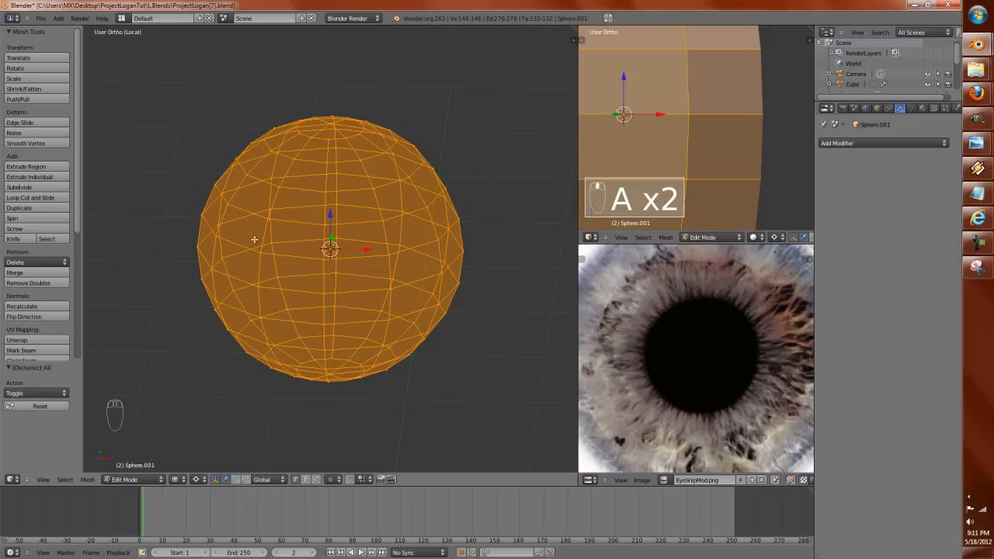
pyautogui.press('w')
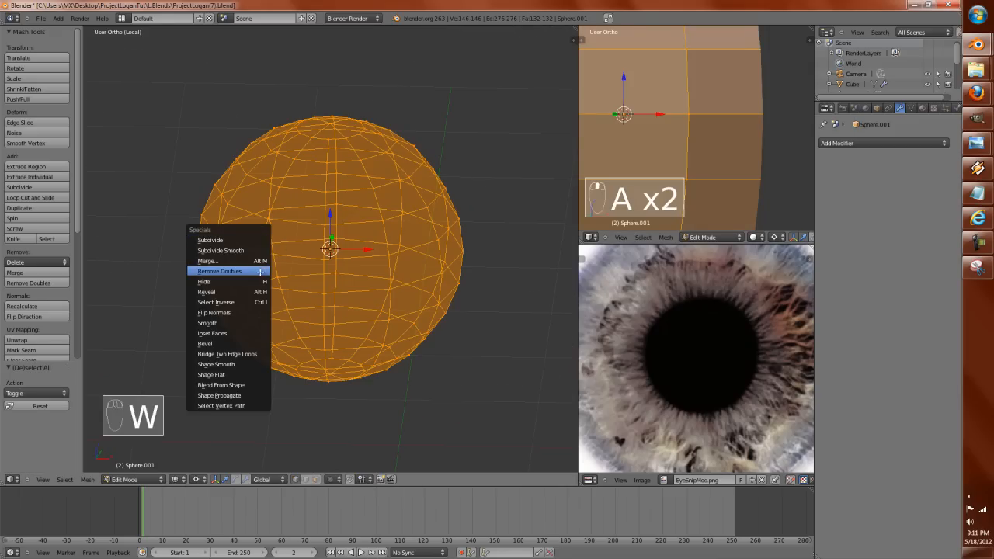
pyautogui.click(260, 270)
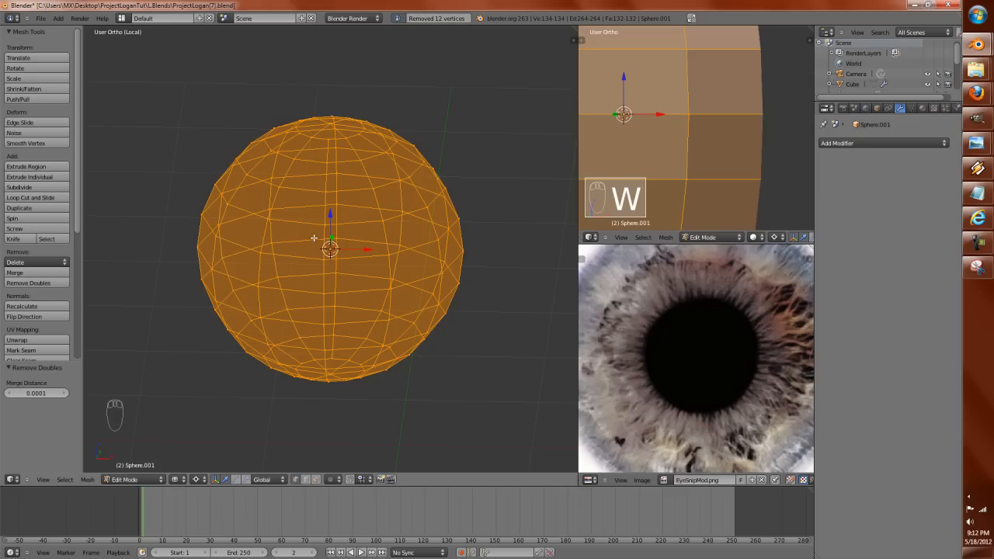
pyautogui.hotkey('ctrl', 'n')
pyautogui.press('z')
pyautogui.press('Tab')
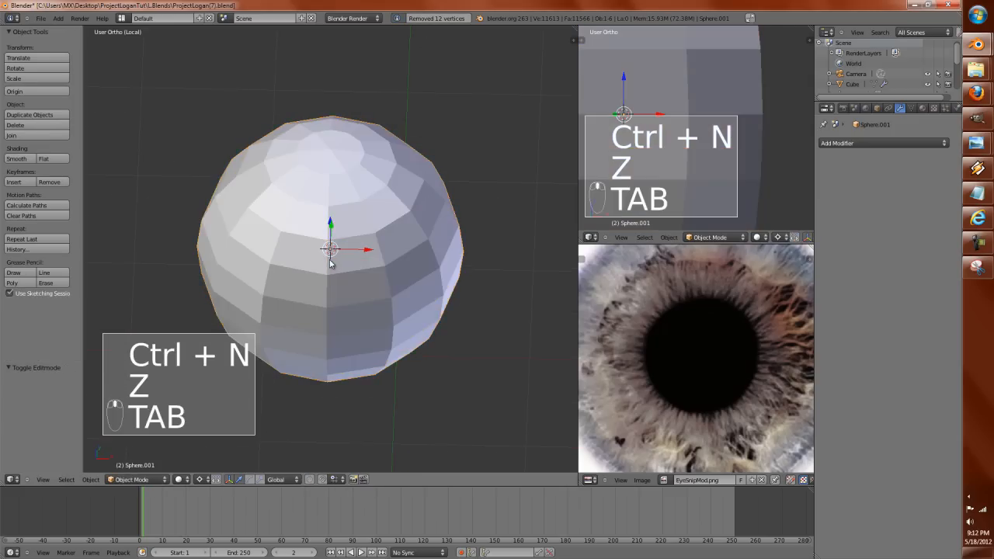
# Give the sphere smooth shading and a level 2 Subdivision Surface modifier, collapse the modifier's entry and leave local view.
pyautogui.hotkey('ctrl', '1')
pyautogui.press('KP_1')
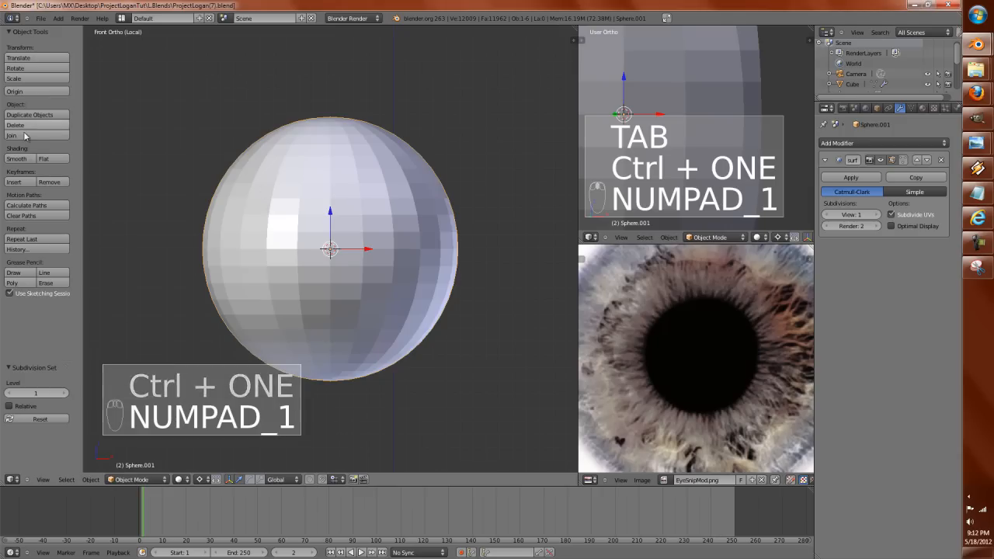
pyautogui.click(11, 158)
pyautogui.hotkey('ctrl', '2')
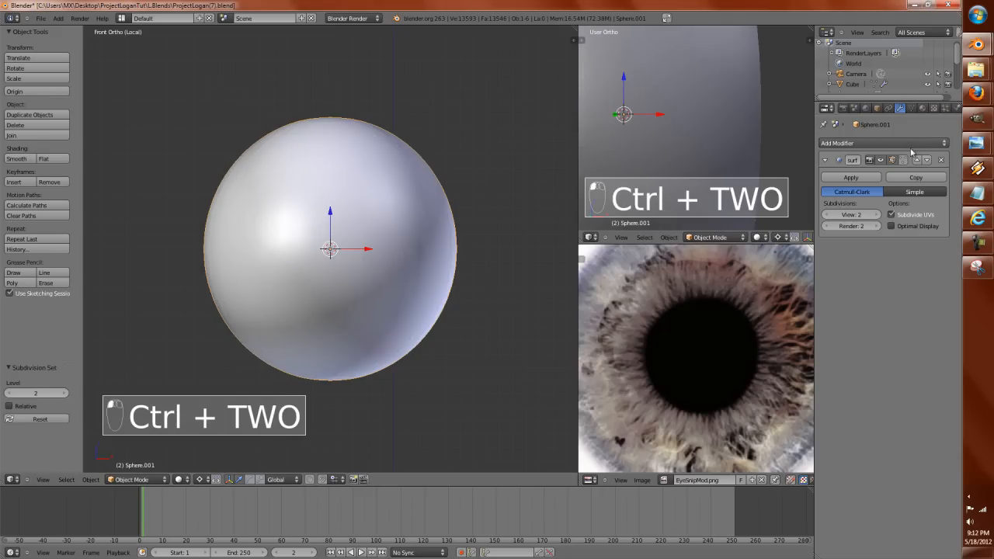
pyautogui.click(825, 159)
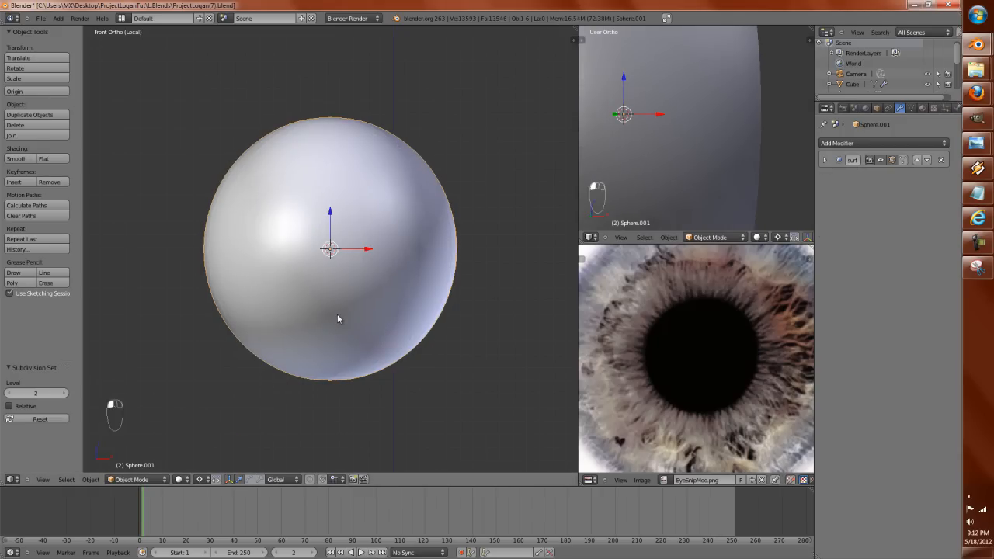
pyautogui.press('KP_Divide')
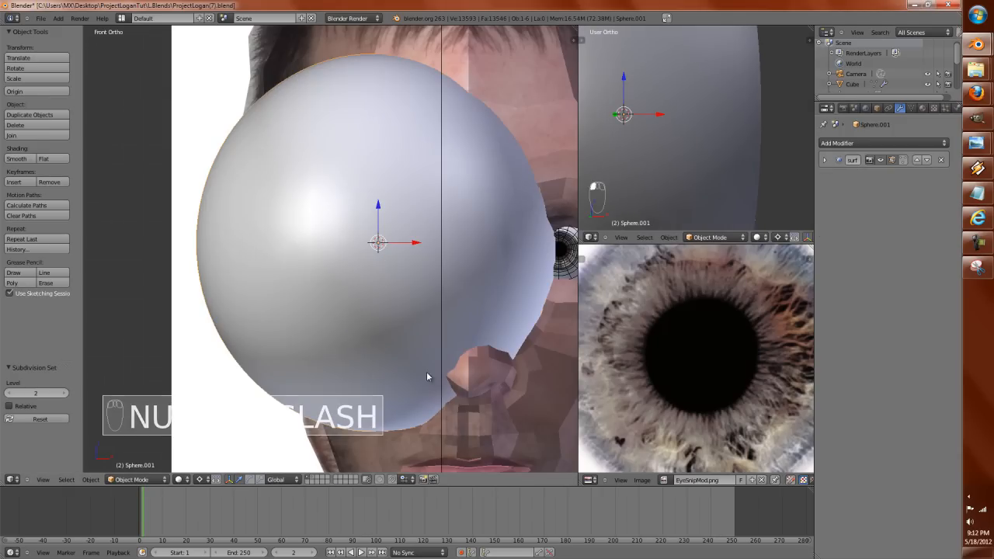
# Scale the outer eye sphere down to about 0.301 of its size so it fits the eye socket.
pyautogui.press('s')
pyautogui.press('s')
pyautogui.click(393, 287)
pyautogui.scroll(3, 434, 307)
pyautogui.moveTo(434, 302)
pyautogui.keyDown('shift'); pyautogui.mouseDown(button='middle')
pyautogui.moveTo(224, 278)
pyautogui.moveTo(364, 277)
pyautogui.mouseUp(button='middle'); pyautogui.keyUp('shift')
pyautogui.scroll(3, 295, 282)
pyautogui.press('z')
pyautogui.press('z')
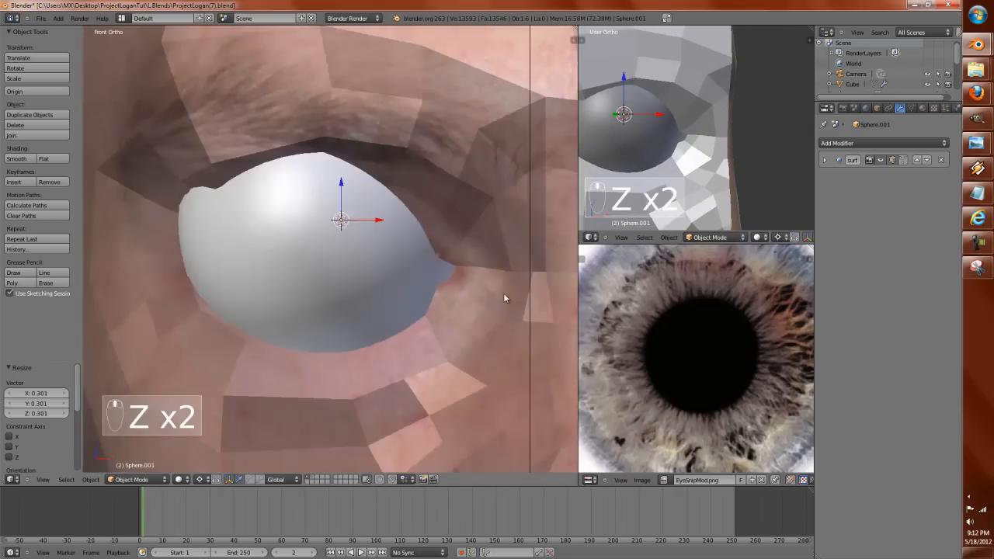
# Enable Optimal Display on the outer eye sphere's Subdivision Surface modifier.
pyautogui.click(826, 160)
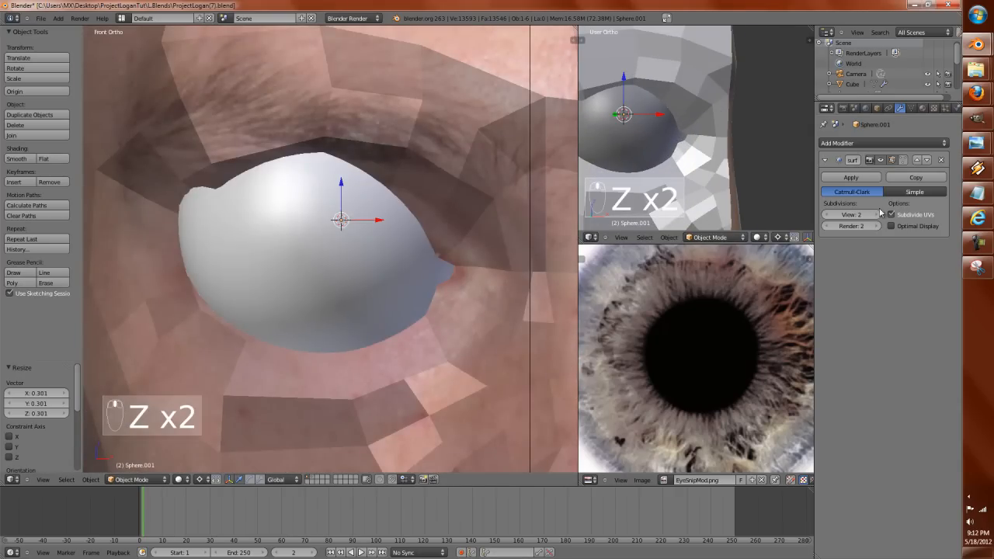
pyautogui.press('z')
pyautogui.press('z')
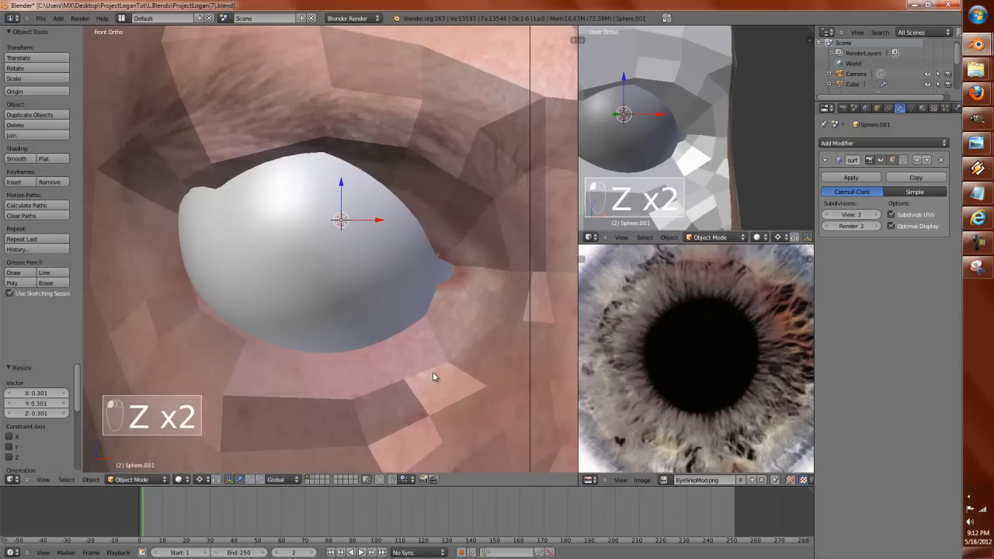
# Scale the outer eye sphere down further by a factor of about 0.873 to fit closely around the eyeball.
pyautogui.press('s')
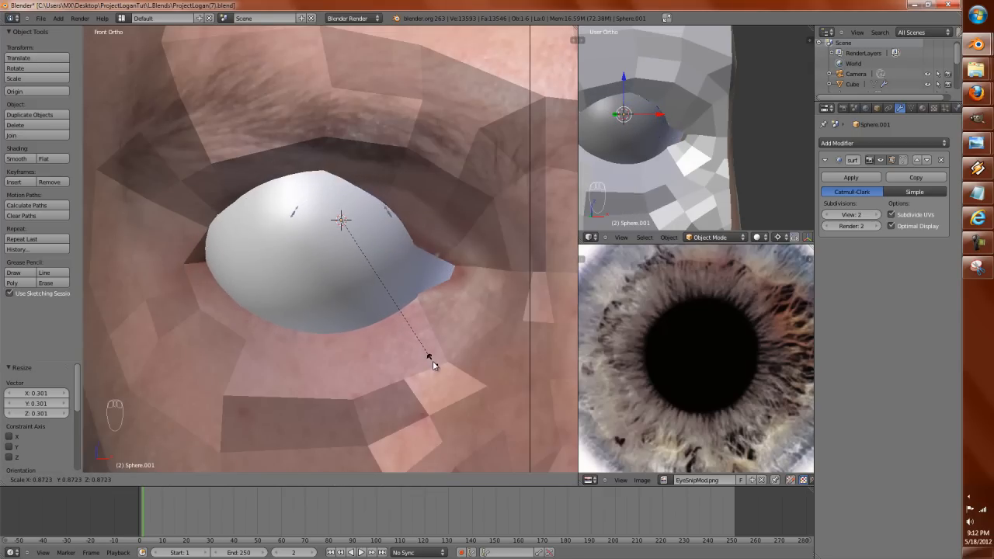
pyautogui.click(433, 361)
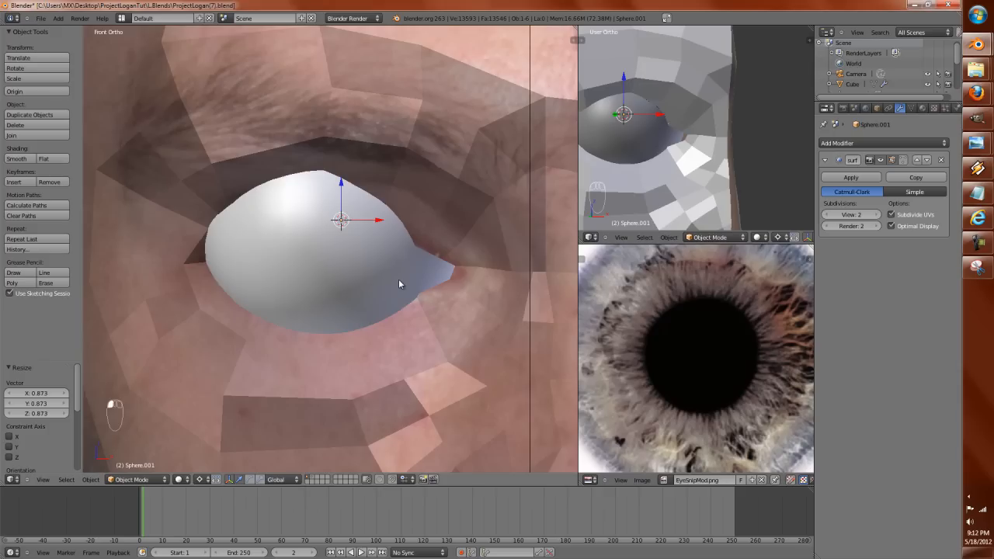
pyautogui.press('s')
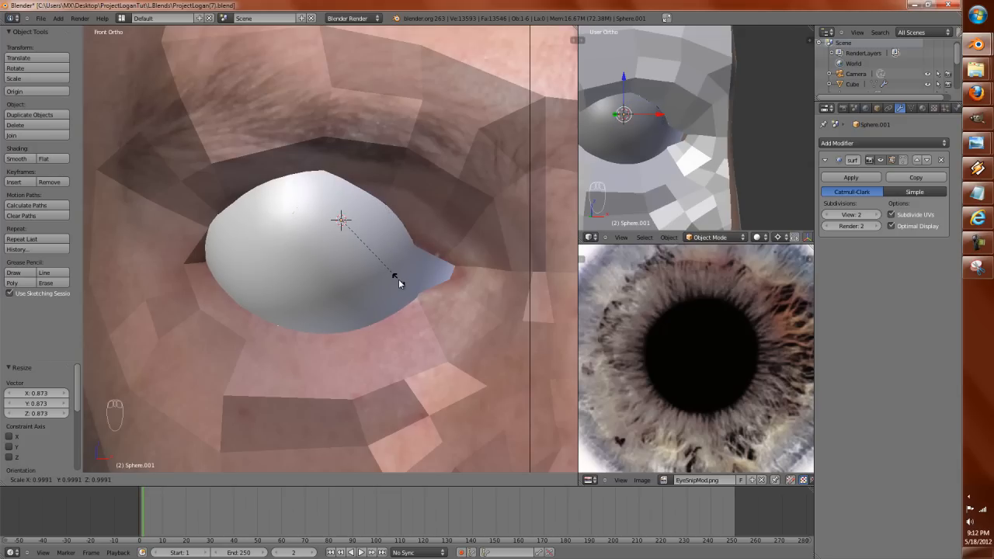
pyautogui.click(398, 279)
# Check the fit against the eyelids and enlarge the outer eye sphere slightly by a factor of about 1.006.
pyautogui.scroll(-2, 365, 270)
pyautogui.scroll(3, 356, 267)
pyautogui.press('a')
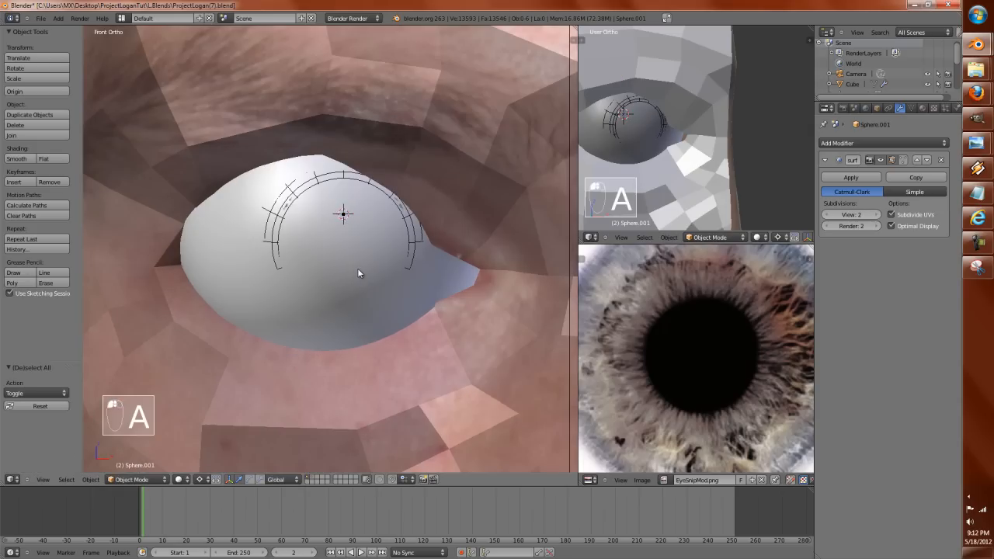
pyautogui.scroll(-3, 357, 268)
pyautogui.scroll(2, 349, 258)
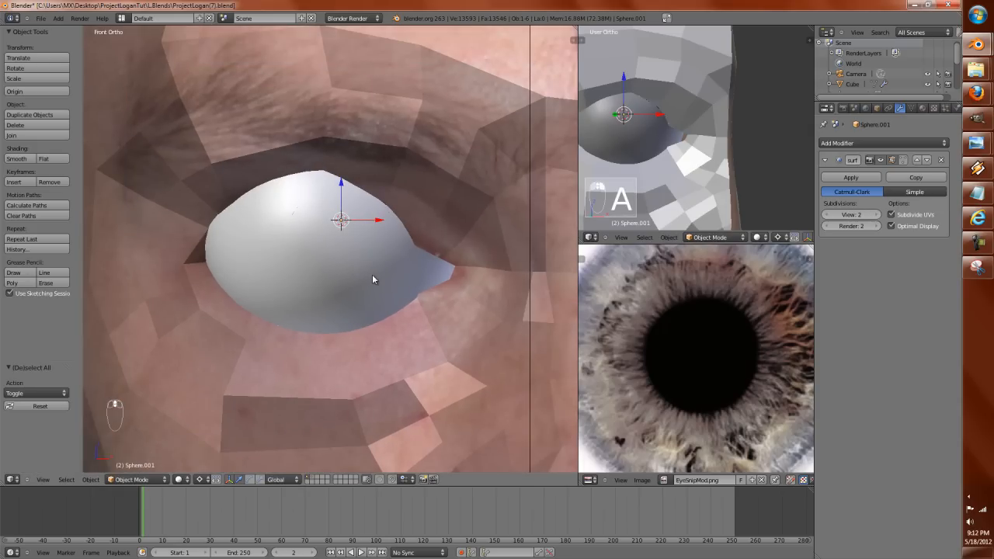
pyautogui.press('s')
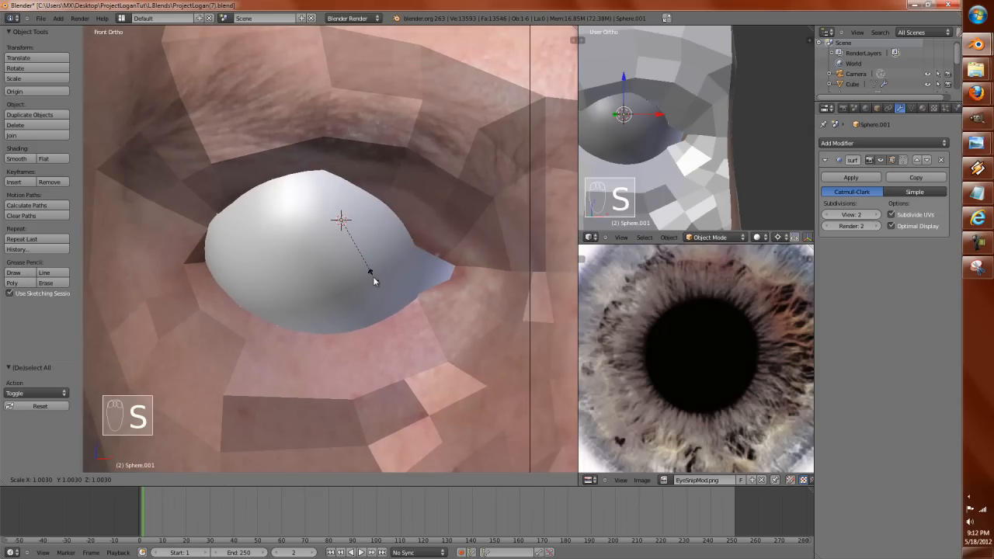
pyautogui.click(374, 277)
# Add a Mirror modifier to the outer eye sphere with Cube as the mirror object.
pyautogui.scroll(-3, 357, 276)
pyautogui.moveTo(381, 284)
pyautogui.mouseDown(button='middle')
pyautogui.moveTo(364, 277)
pyautogui.moveTo(371, 283)
pyautogui.mouseUp(button='middle')
pyautogui.scroll(-5, 368, 271)
pyautogui.scroll(-2, 371, 284)
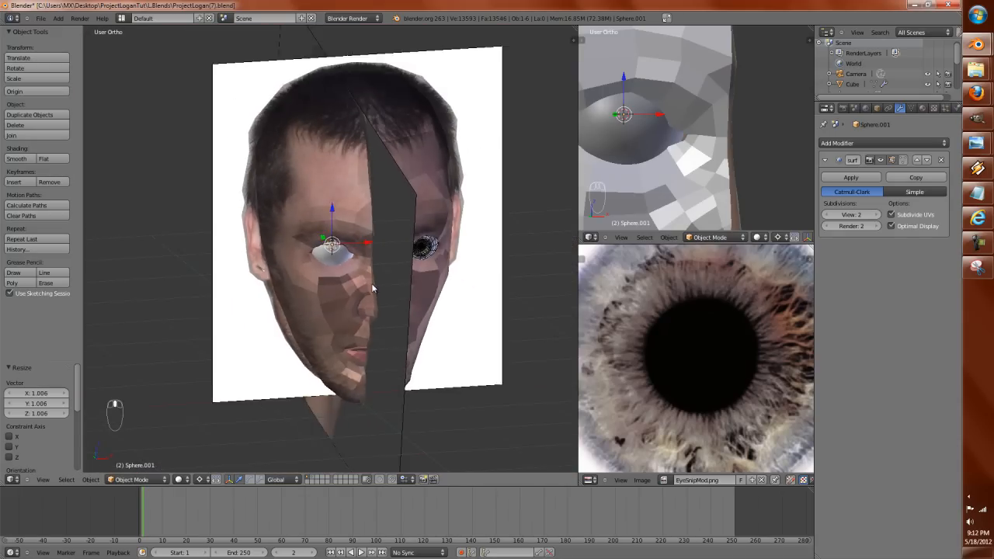
pyautogui.scroll(3, 372, 283)
pyautogui.click(825, 160)
pyautogui.click(829, 144)
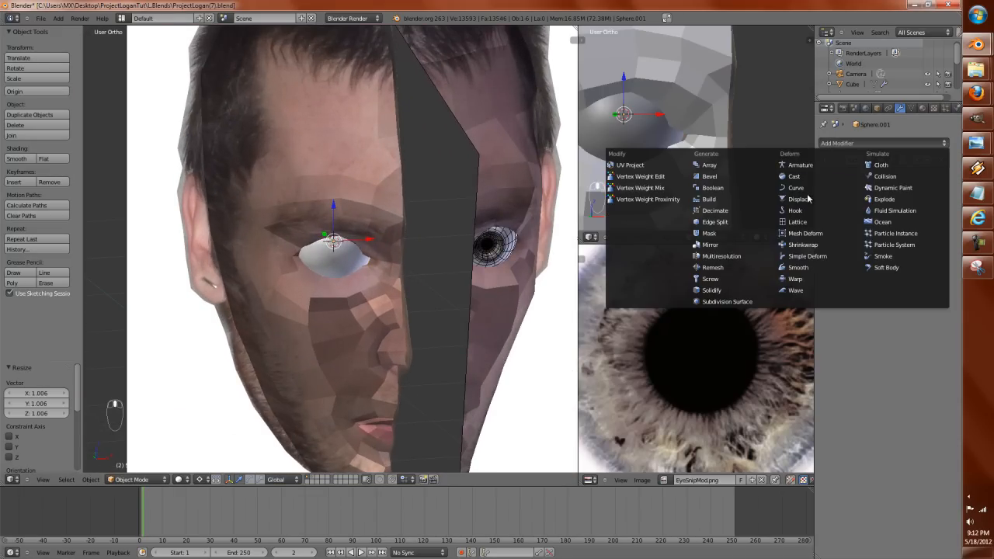
pyautogui.click(709, 244)
pyautogui.click(862, 279)
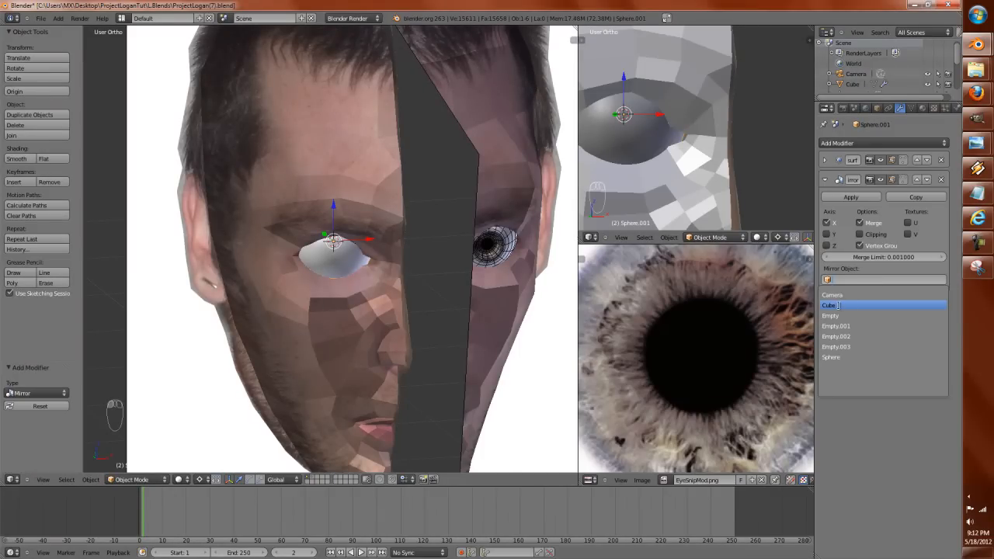
pyautogui.click(839, 305)
# Create a new material named EyeGloss for the outer eye sphere.
pyautogui.click(921, 108)
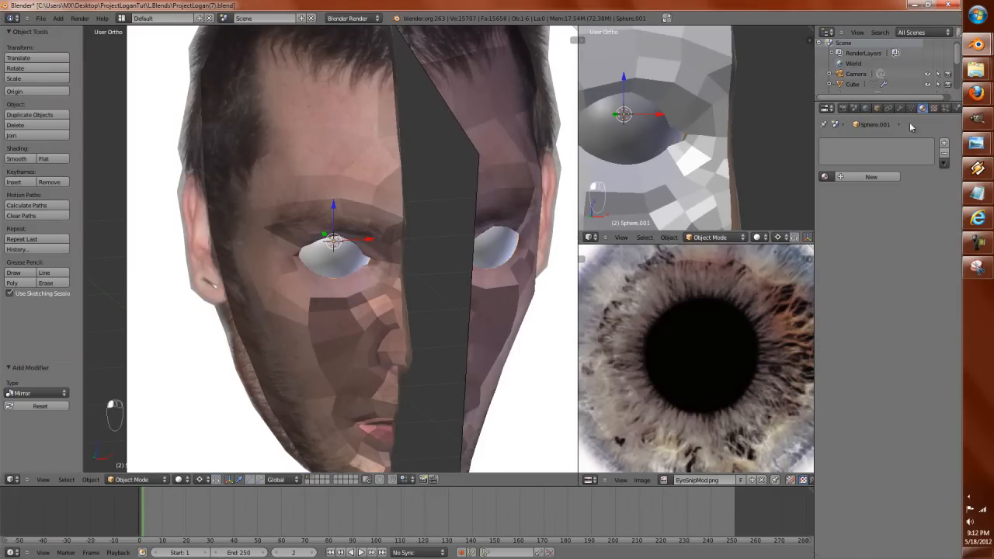
pyautogui.click(849, 177)
pyautogui.write('Eye')
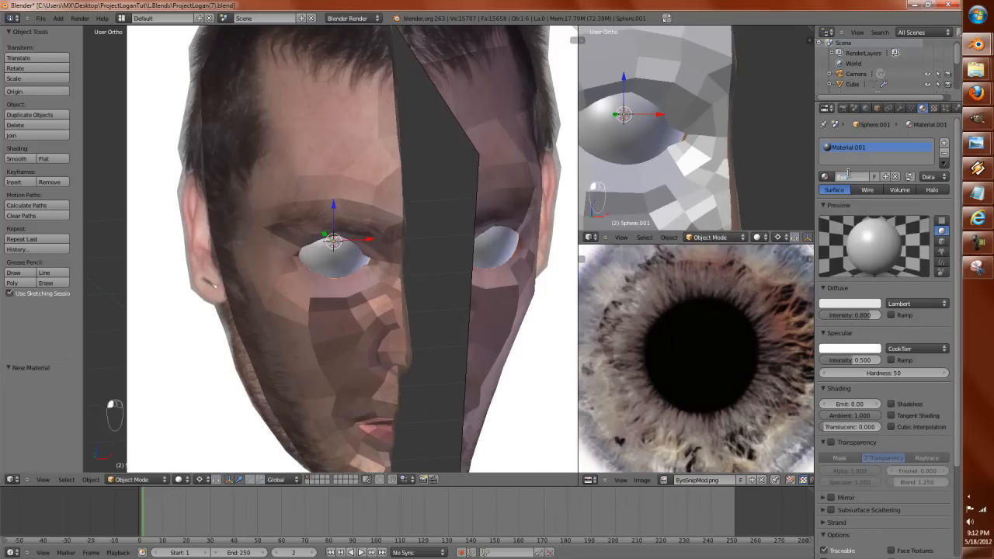
pyautogui.write('Gloss')
pyautogui.press('Return')
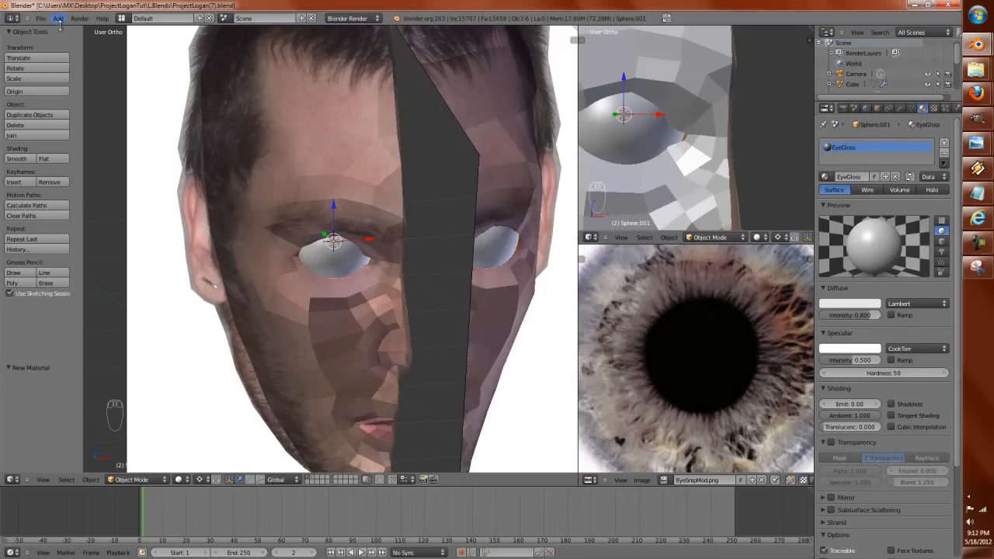
# Save the project as a new Blender file with an incremented version number in the L.Blends folder.
pyautogui.click(41, 17)
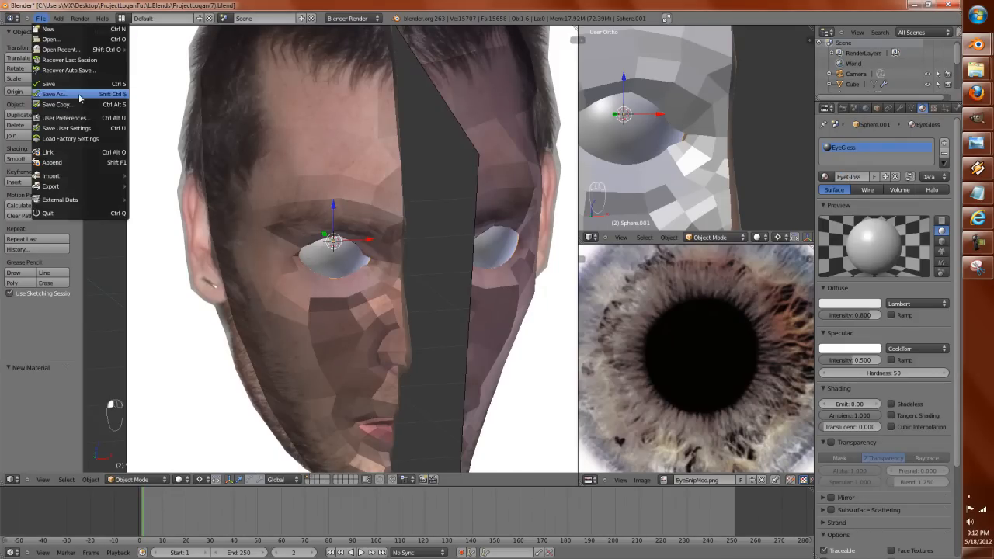
pyautogui.click(79, 93)
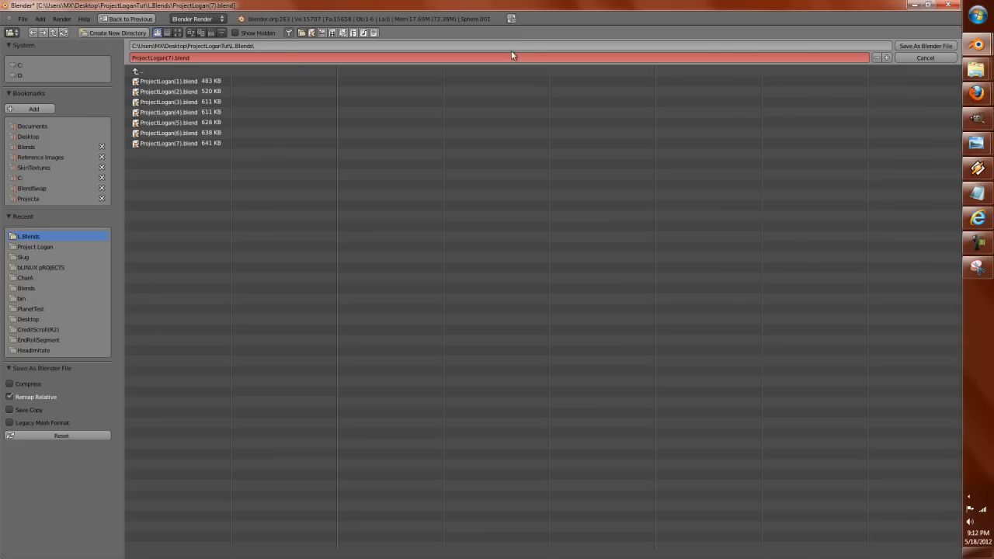
pyautogui.click(885, 59)
pyautogui.click(923, 46)
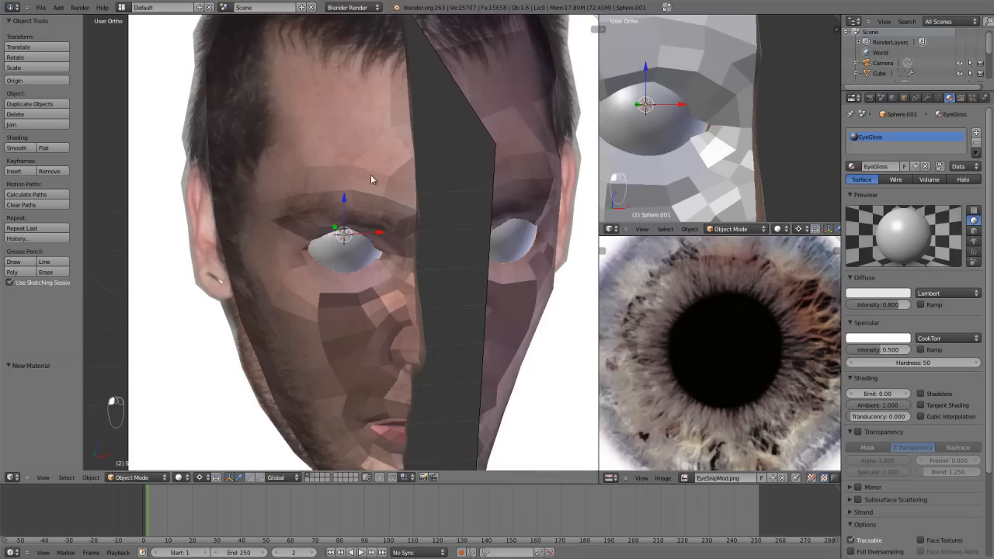
# Enable transparency on the EyeGloss material and set its alpha to 0.
pyautogui.scroll(3, 360, 181)
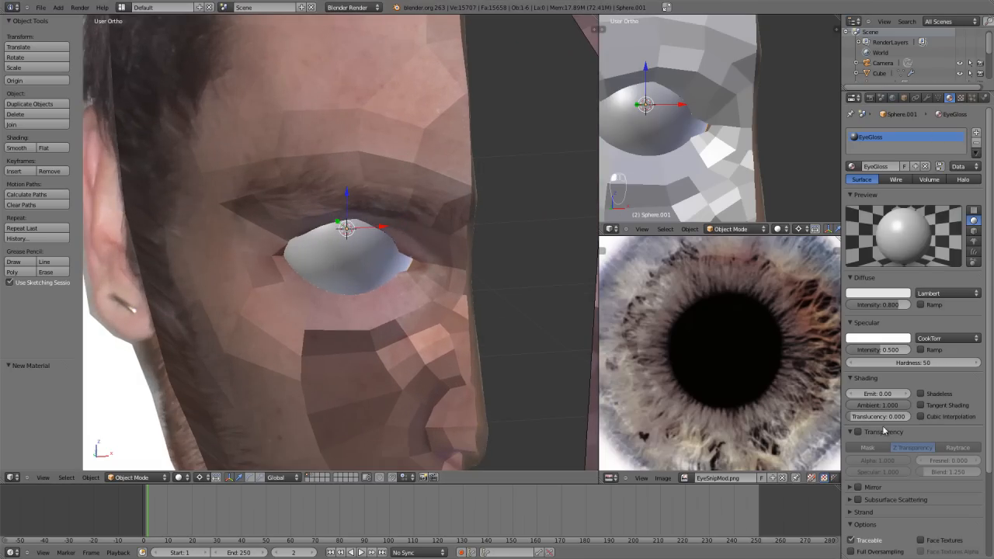
pyautogui.click(857, 431)
pyautogui.moveTo(889, 461); pyautogui.dragTo(820, 464)
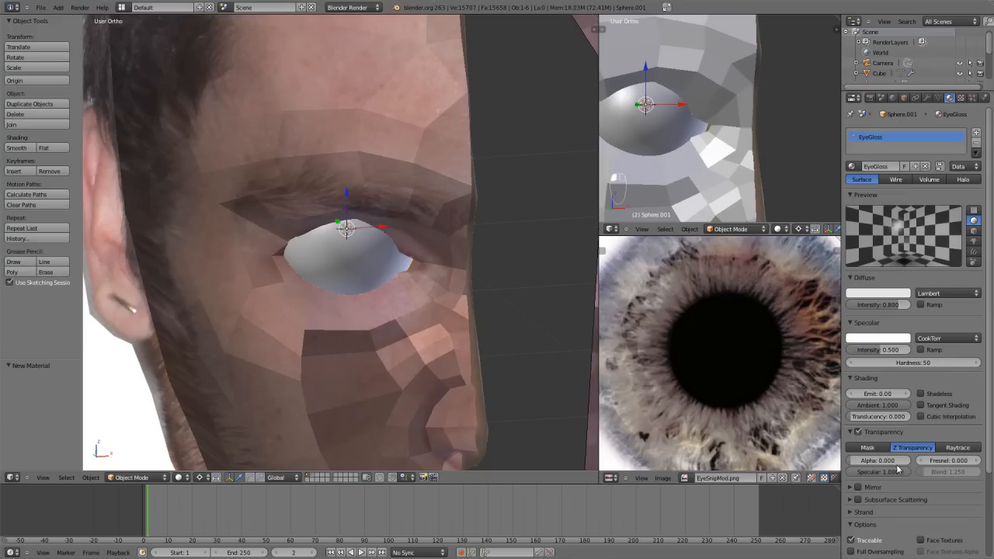
# Enable the specular ramp on EyeGloss and use the WardIso shader with intensity 0.820 and slope 0.03953.
pyautogui.click(921, 349)
pyautogui.click(927, 340)
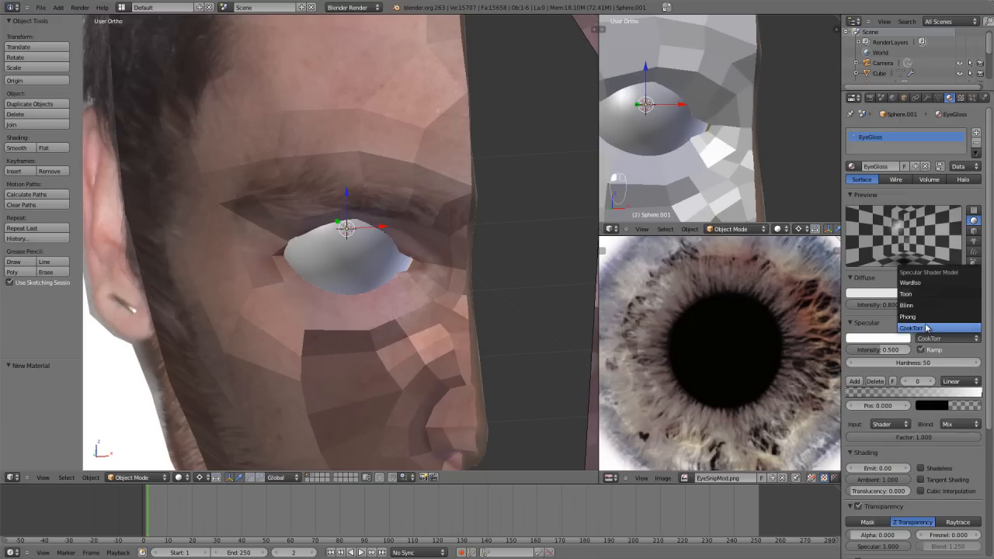
pyautogui.click(929, 284)
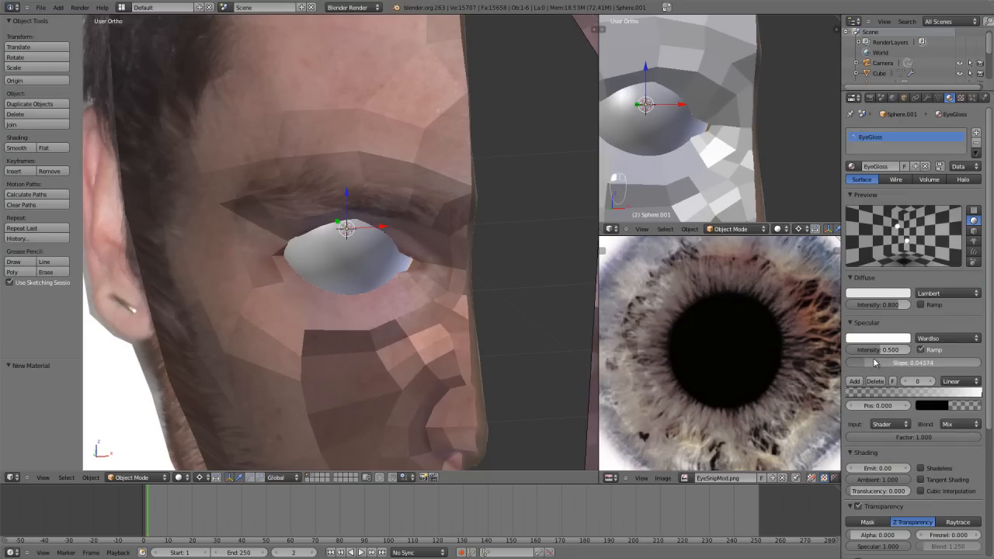
pyautogui.moveTo(890, 349); pyautogui.dragTo(909, 349)
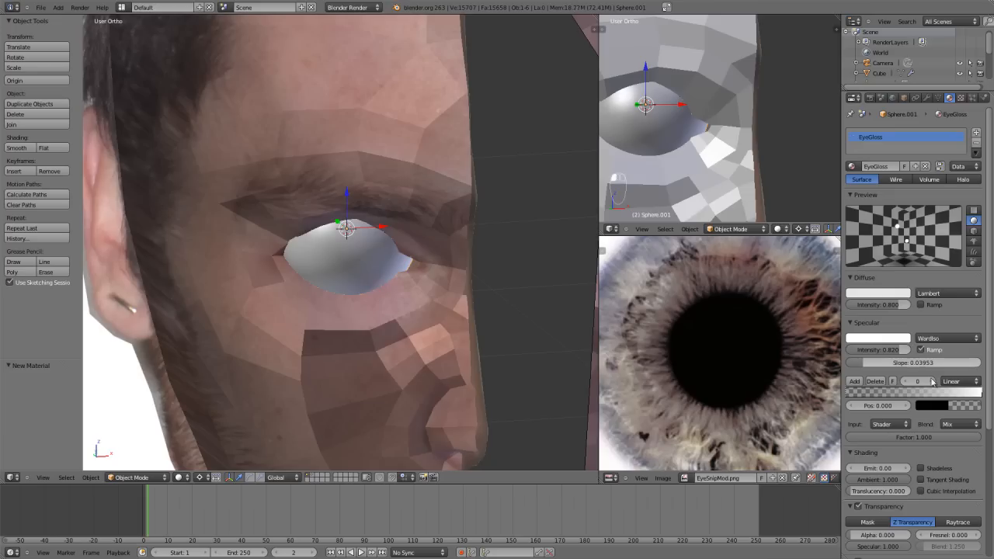
# Switch the EyeGloss transparency to Raytrace with alpha about 0.533 and Fresnel 4.
pyautogui.click(953, 519)
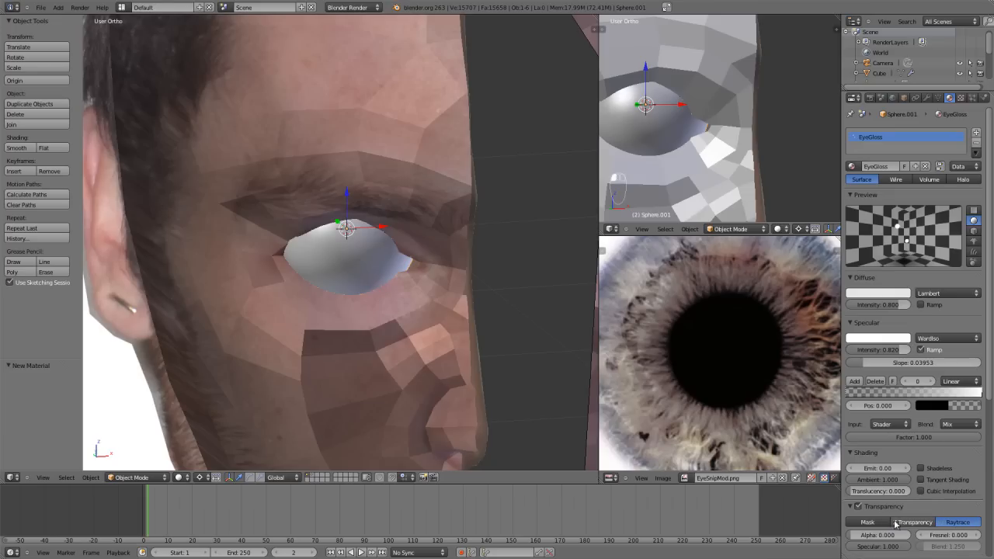
pyautogui.moveTo(873, 535); pyautogui.dragTo(907, 536)
pyautogui.click(949, 534)
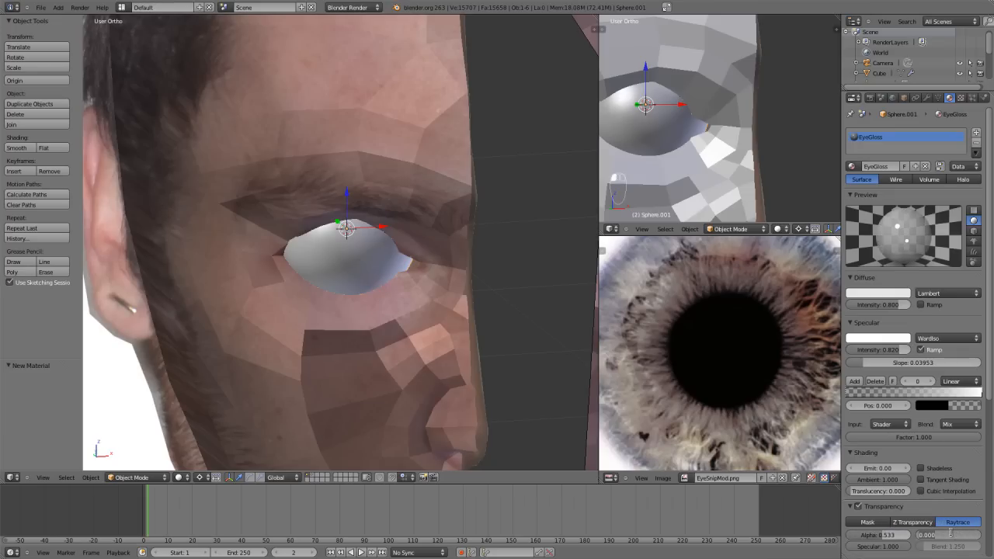
pyautogui.write('1')
pyautogui.press('Return')
pyautogui.click(950, 535)
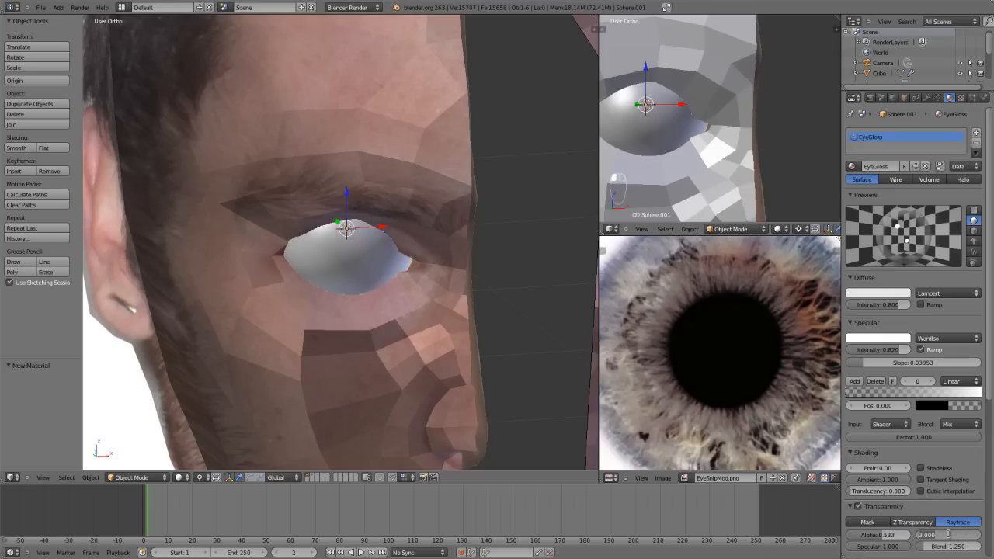
pyautogui.write('3.5')
pyautogui.press('Return')
pyautogui.click(949, 535)
pyautogui.write('4')
pyautogui.press('Return')
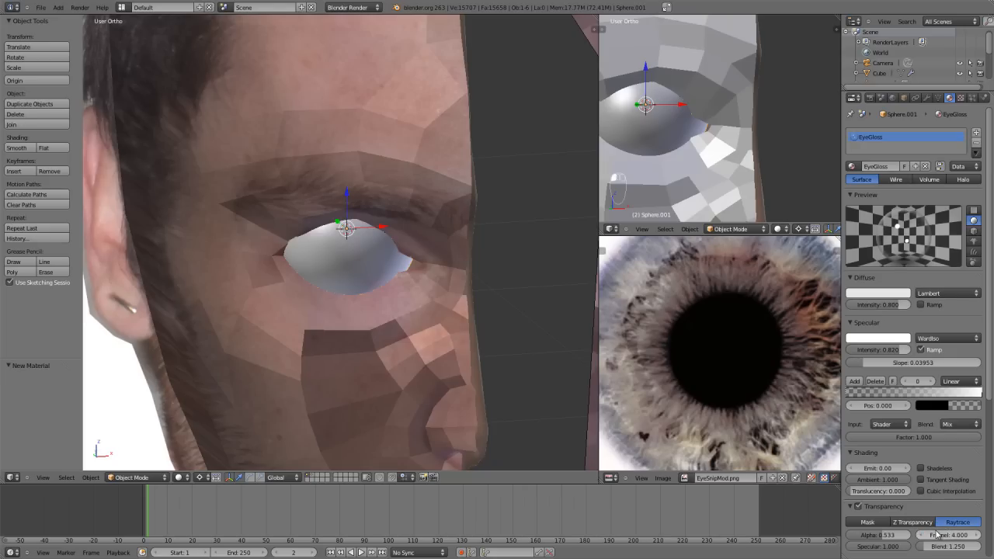
pyautogui.scroll(-2, 941, 548)
pyautogui.scroll(-6, 941, 548)
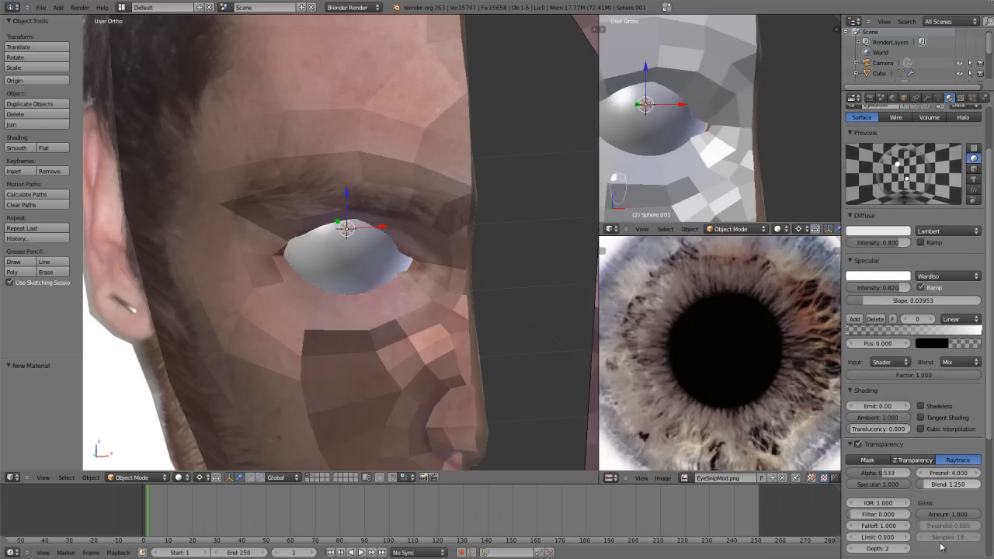
pyautogui.scroll(-2, 901, 524)
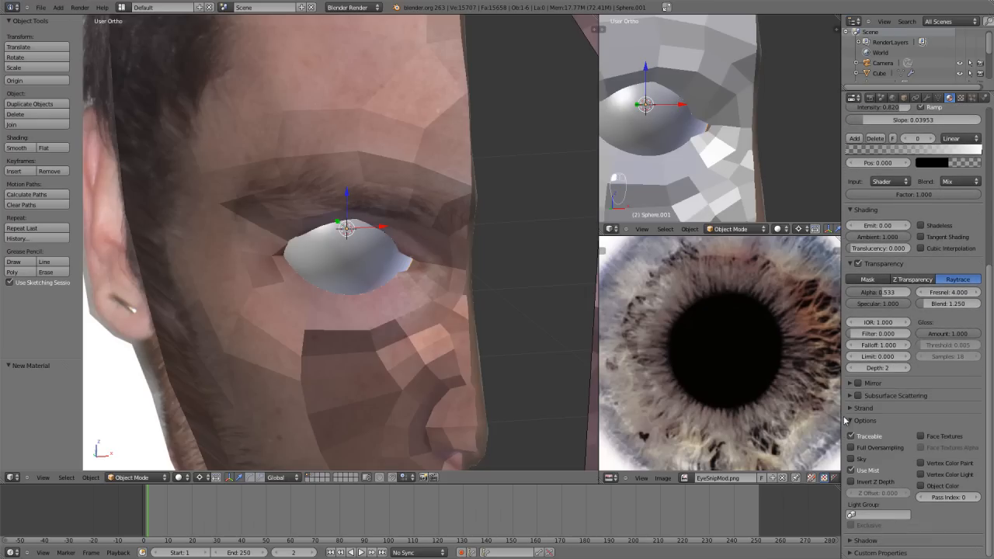
pyautogui.scroll(11, 878, 281)
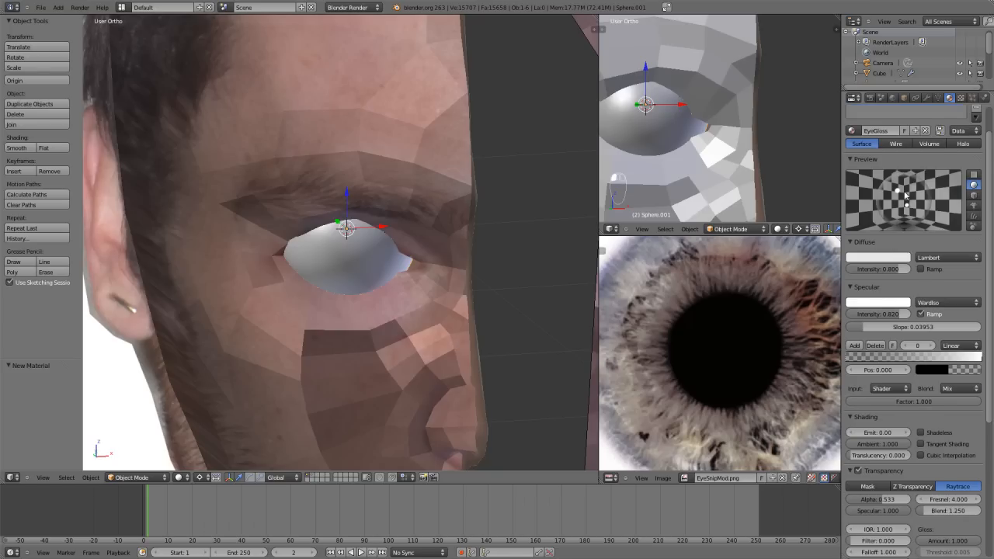
pyautogui.scroll(1, 904, 195)
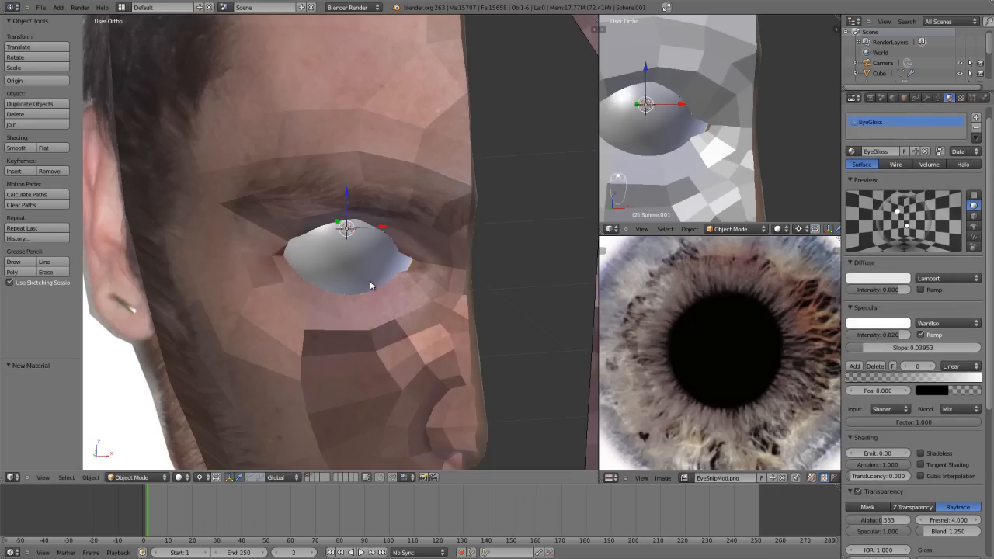
# Select the inner eyeball object Sphere from the front view and make it unselectable.
pyautogui.scroll(-3, 379, 293)
pyautogui.scroll(3, 379, 293)
pyautogui.press('KP_1')
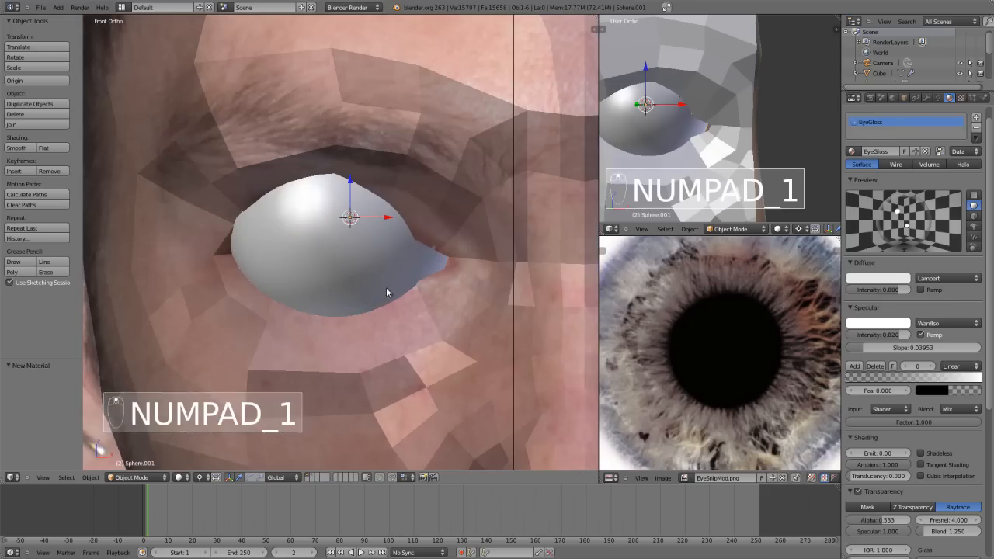
pyautogui.press('z')
pyautogui.rightClick(371, 232)
pyautogui.press('z')
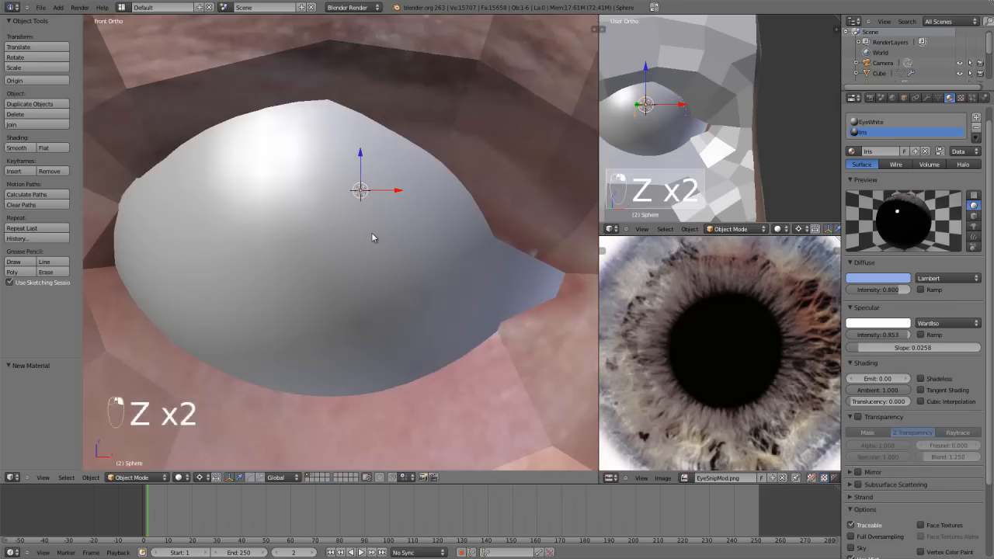
pyautogui.scroll(-1, 372, 234)
pyautogui.scroll(-3, 893, 74)
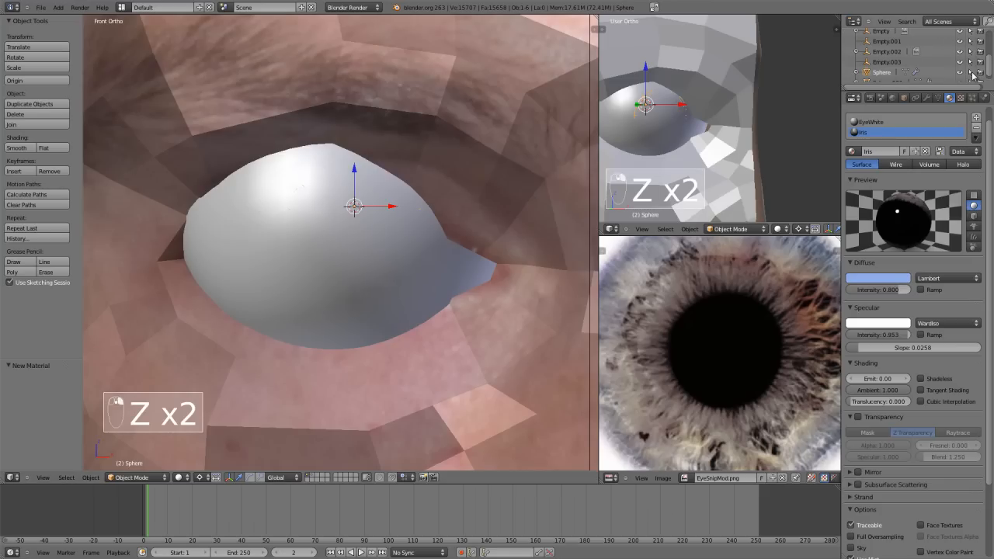
pyautogui.click(969, 73)
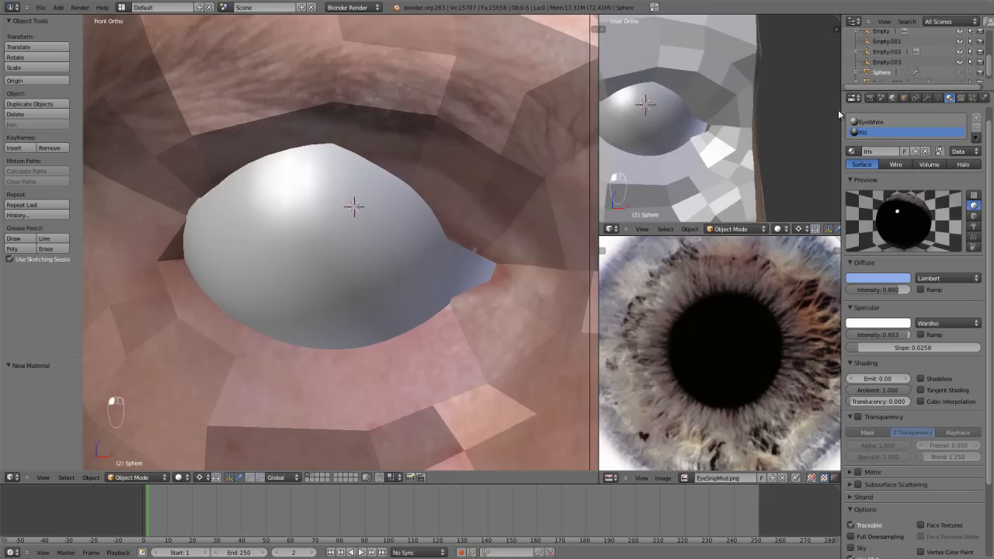
# Rename the inner eyeball object Sphere as Eyeball.
pyautogui.doubleClick(881, 72)
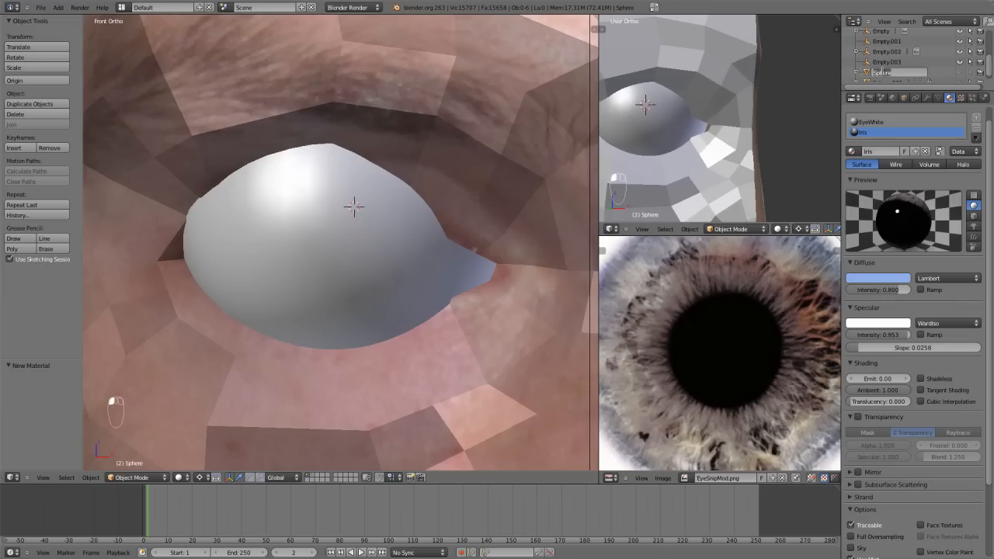
pyautogui.write('Eyeball')
pyautogui.press('Return')
# Select the glossy outer eye sphere and rename the object Sphere.001 as EyeGloss.
pyautogui.rightClick(296, 231)
pyautogui.press('z')
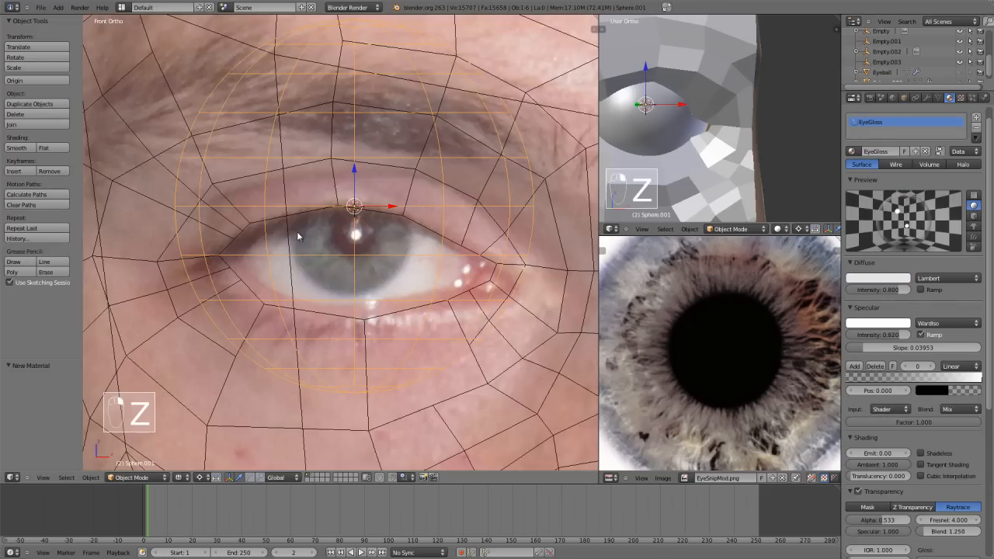
pyautogui.press('z')
pyautogui.scroll(-1, 886, 76)
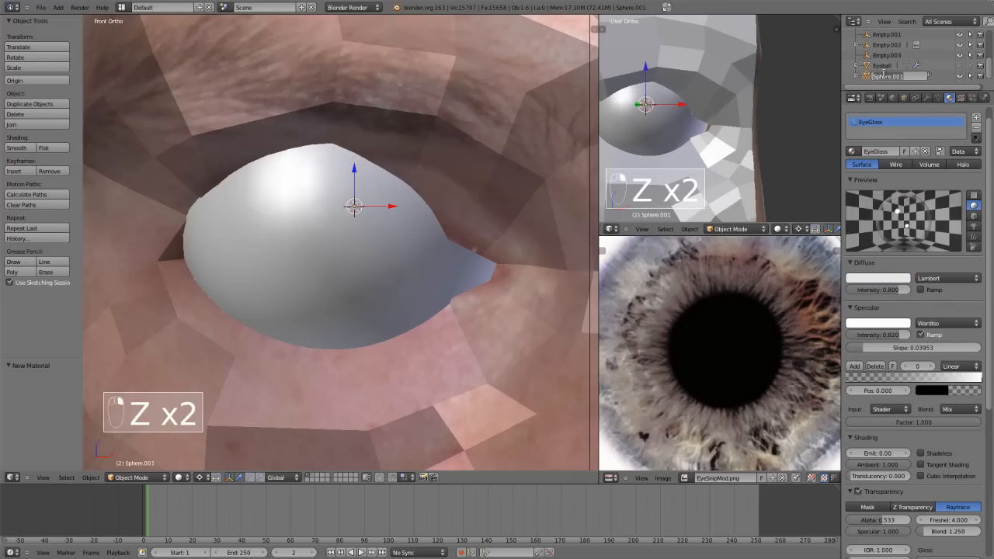
pyautogui.doubleClick(883, 75)
pyautogui.write('EyeGloss')
pyautogui.press('Return')
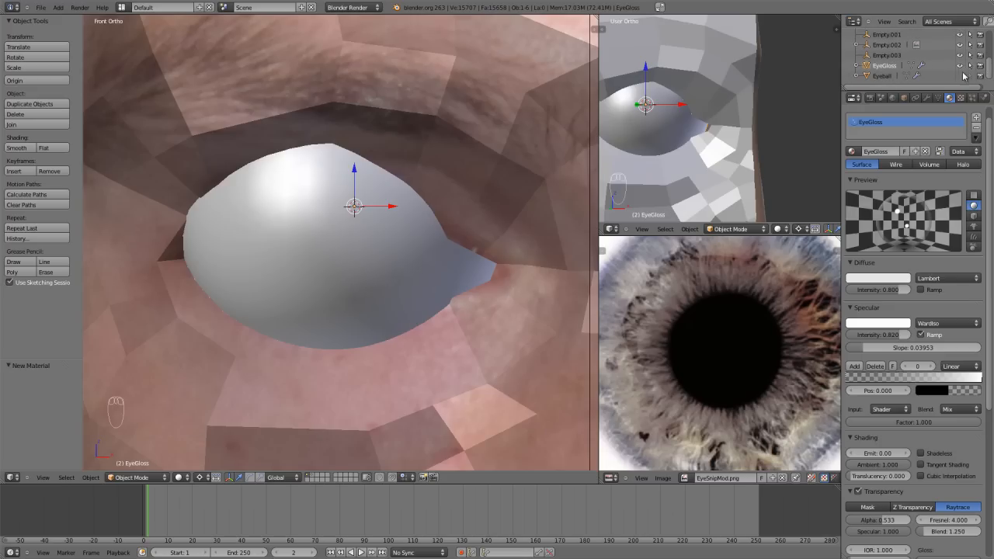
# Select the face mesh Cube and rename it as LoganFace.
pyautogui.scroll(-2, 440, 221)
pyautogui.rightClick(448, 215)
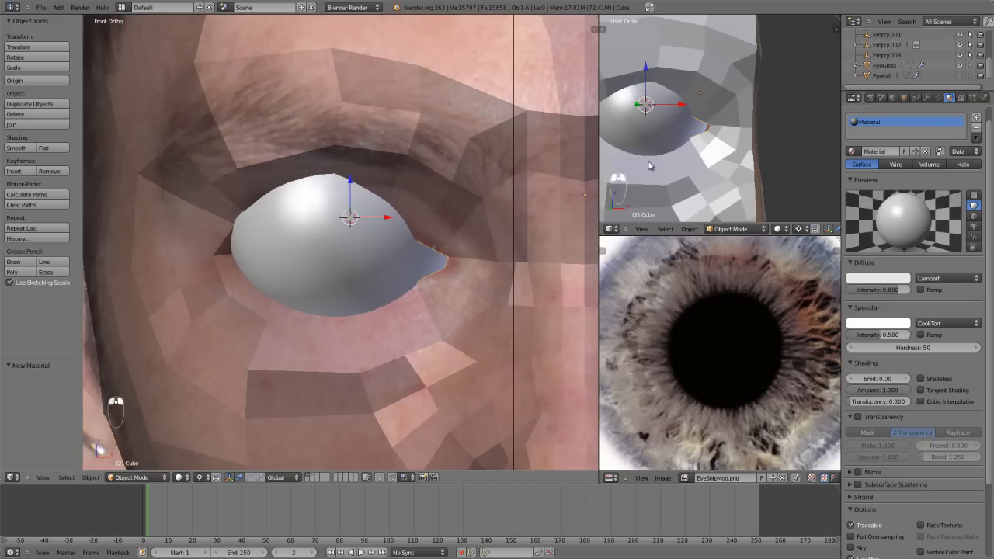
pyautogui.scroll(3, 902, 52)
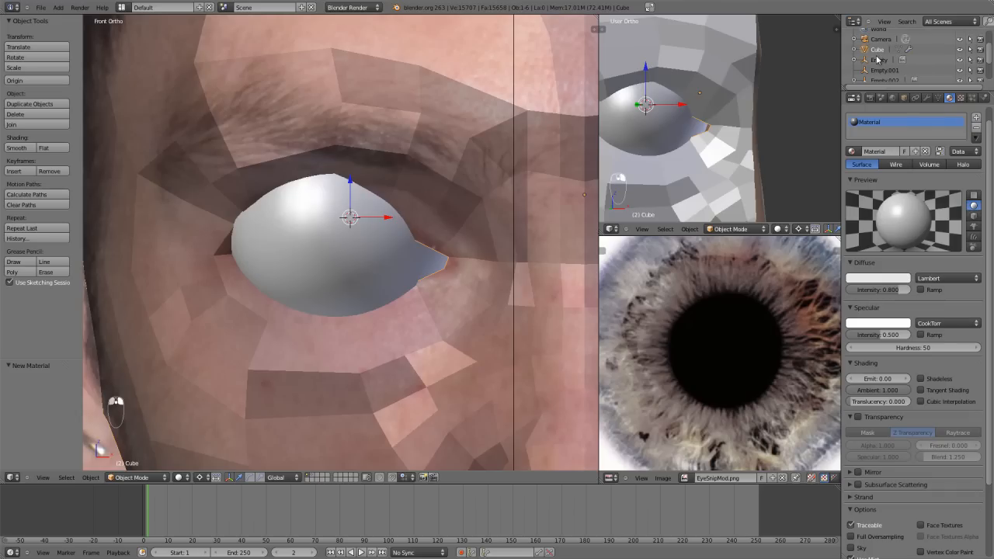
pyautogui.doubleClick(877, 51)
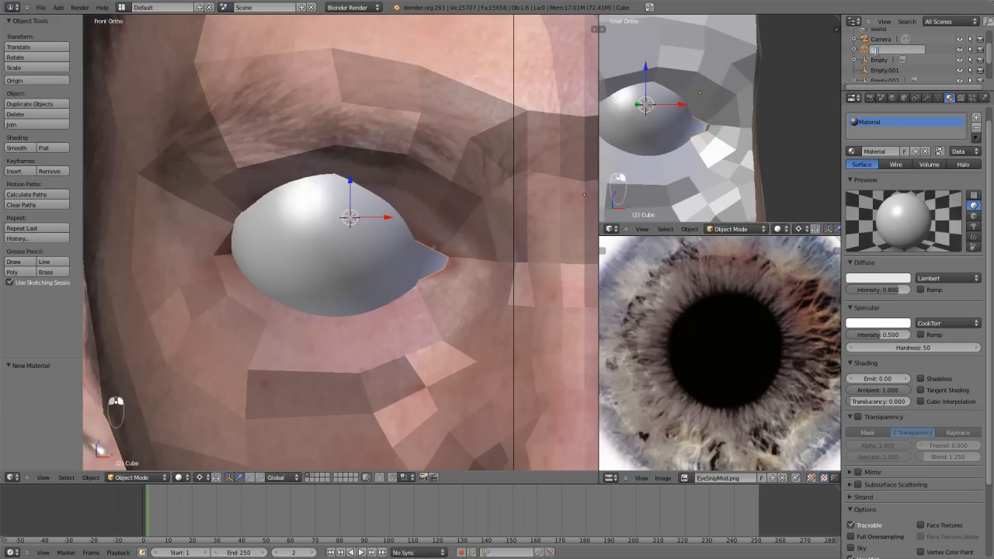
pyautogui.write('LoganFace')
pyautogui.press('Return')
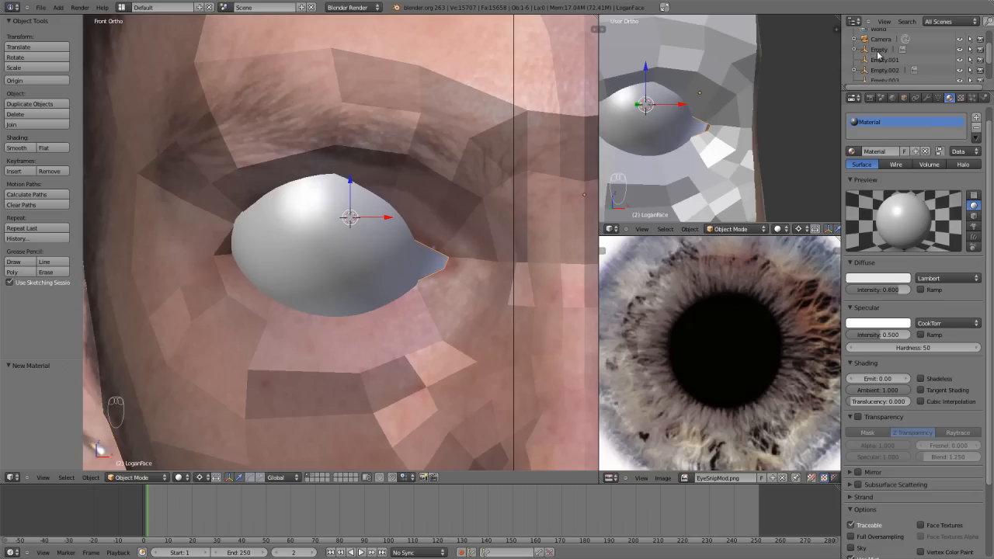
# Save the project over the existing file and toggle the selection of all objects.
pyautogui.hotkey('ctrl', 's')
pyautogui.click(344, 271)
pyautogui.scroll(-3, 346, 263)
pyautogui.scroll(-5, 347, 266)
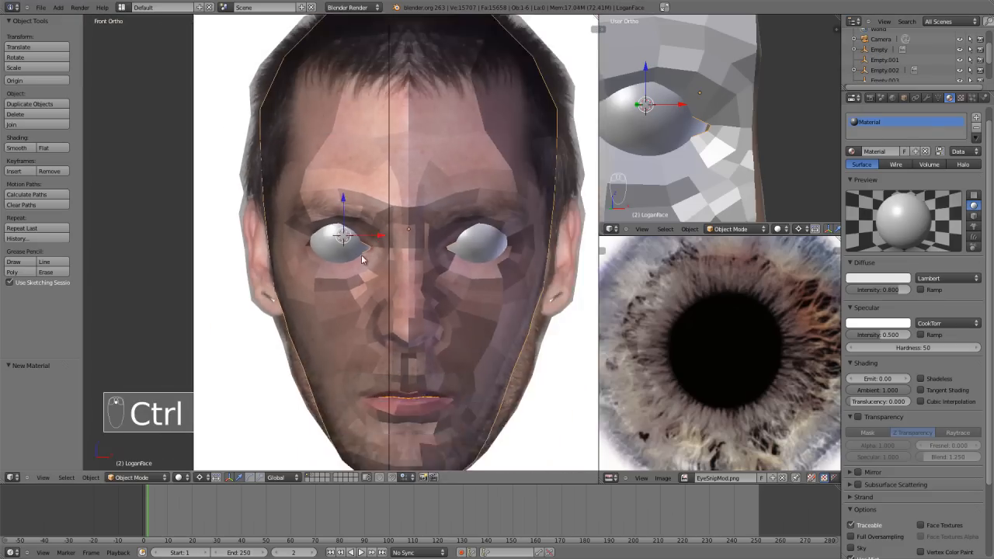
pyautogui.scroll(6, 361, 254)
pyautogui.press('a')
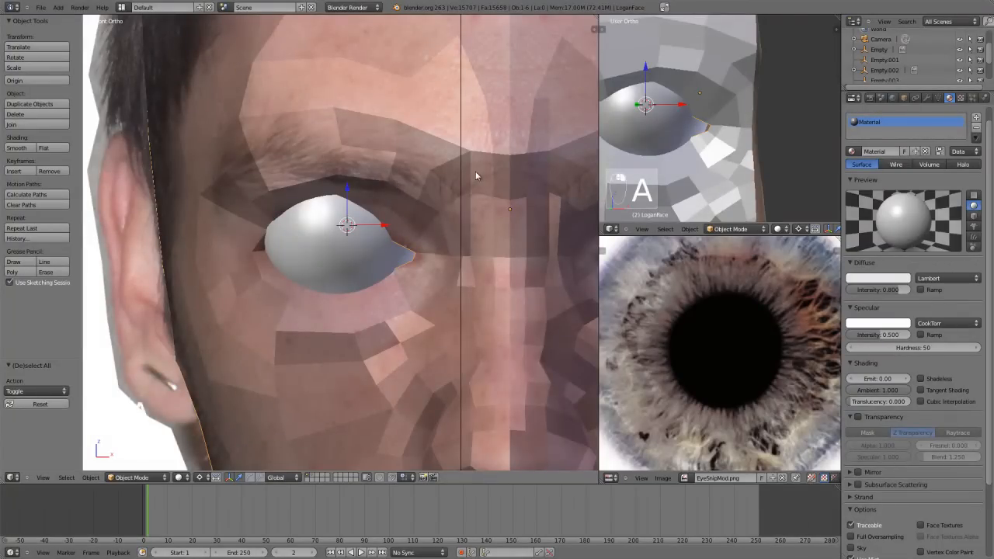
pyautogui.hotkey('alt', 'Tab')
pyautogui.hotkey('alt', 'Tab')
pyautogui.hotkey('alt', 'Tab')
pyautogui.hotkey('alt', 'Tab')
pyautogui.hotkey('alt', 'Tab')
pyautogui.hotkey('alt', 'Tab')
pyautogui.hotkey('alt', 'Tab')
pyautogui.hotkey('alt', 'Tab')
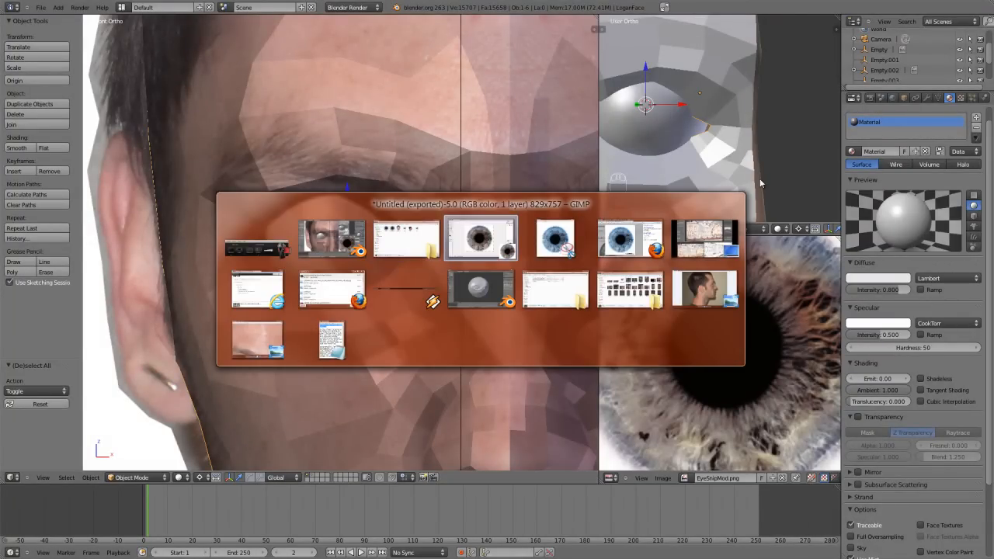
pyautogui.hotkey('alt', 'Tab')
pyautogui.hotkey('alt', 'Tab')
pyautogui.hotkey('alt', 'Tab')
pyautogui.hotkey('alt', 'Tab')
pyautogui.hotkey('alt', 'Tab')
pyautogui.hotkey('alt', 'Tab')
pyautogui.hotkey('alt', 'Tab')
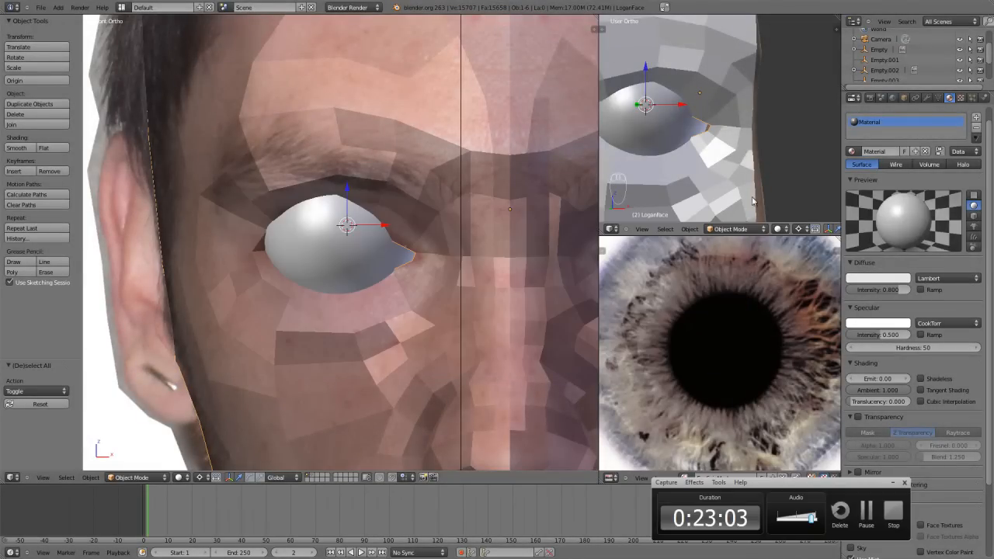
pyautogui.hotkey('alt', 'Tab')
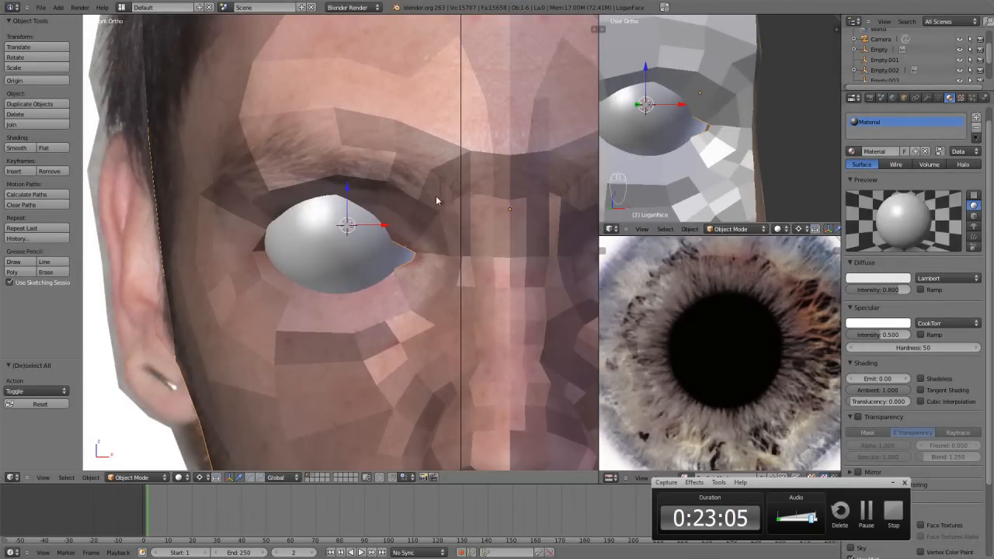
# Select the LoganFace mesh, maximize the 3D viewport over the eye and enter Edit Mode.
pyautogui.scroll(4, 381, 235)
pyautogui.rightClick(475, 198)
pyautogui.scroll(-1, 474, 197)
pyautogui.scroll(-2, 474, 197)
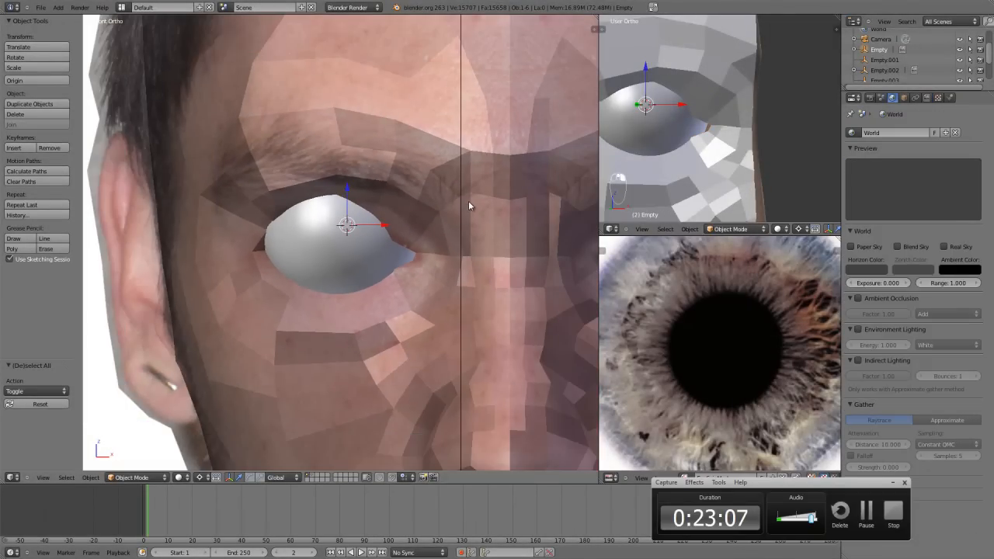
pyautogui.rightClick(468, 202)
pyautogui.scroll(2, 468, 202)
pyautogui.hotkey('ctrl', 'Up')
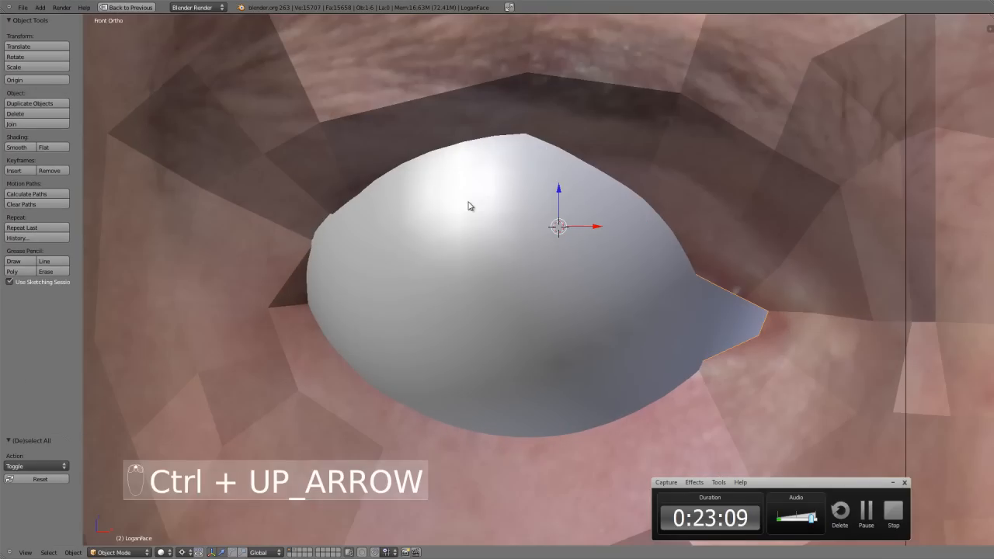
pyautogui.scroll(2, 559, 246)
pyautogui.press('Tab')
pyautogui.press('z')
# Move the selected edge loop around the eyelids by -0.125 along the Y axis.
pyautogui.moveTo(555, 252); pyautogui.dragTo(609, 305, button='middle')
pyautogui.press('KP_Decimal')
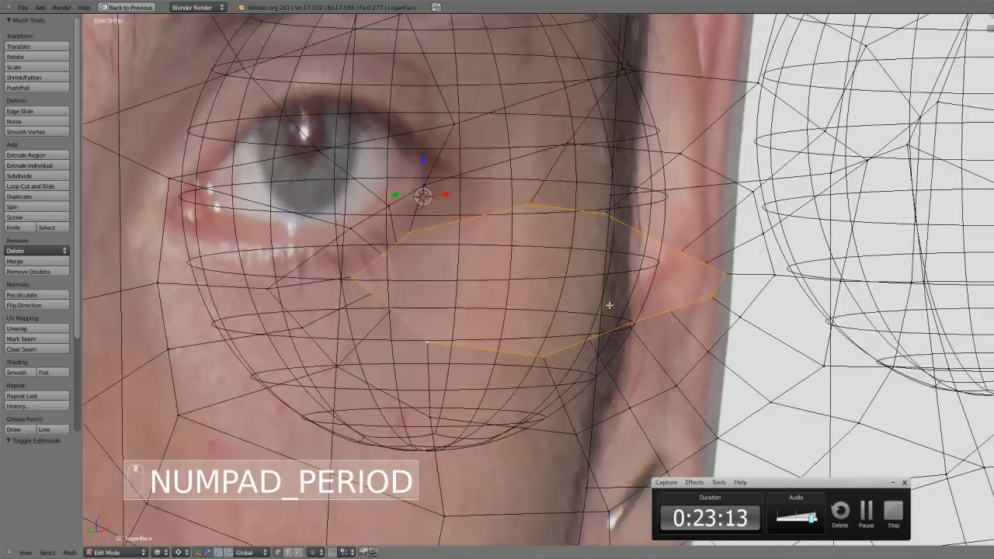
pyautogui.press('z')
pyautogui.press('z')
pyautogui.press('z')
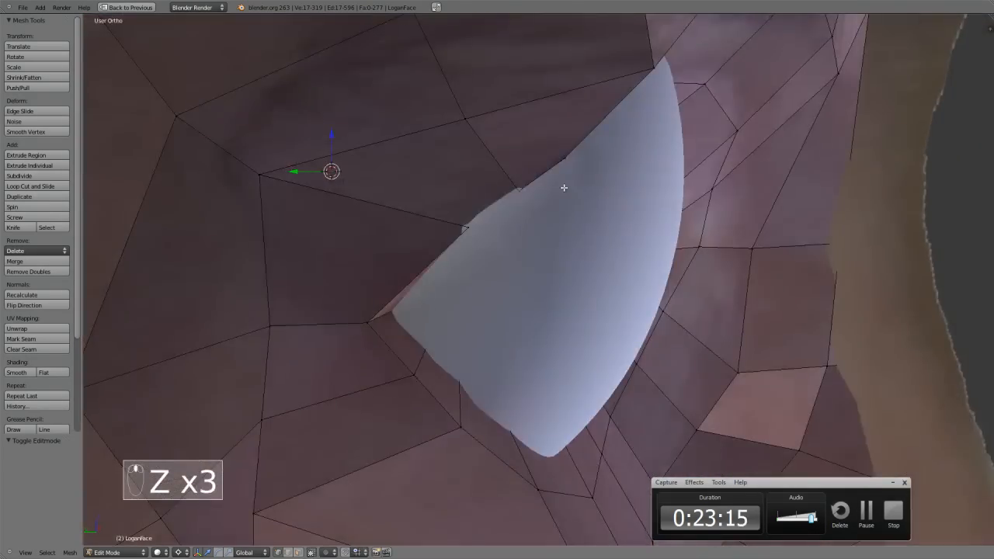
pyautogui.press('z')
pyautogui.press('z')
pyautogui.scroll(-2, 516, 238)
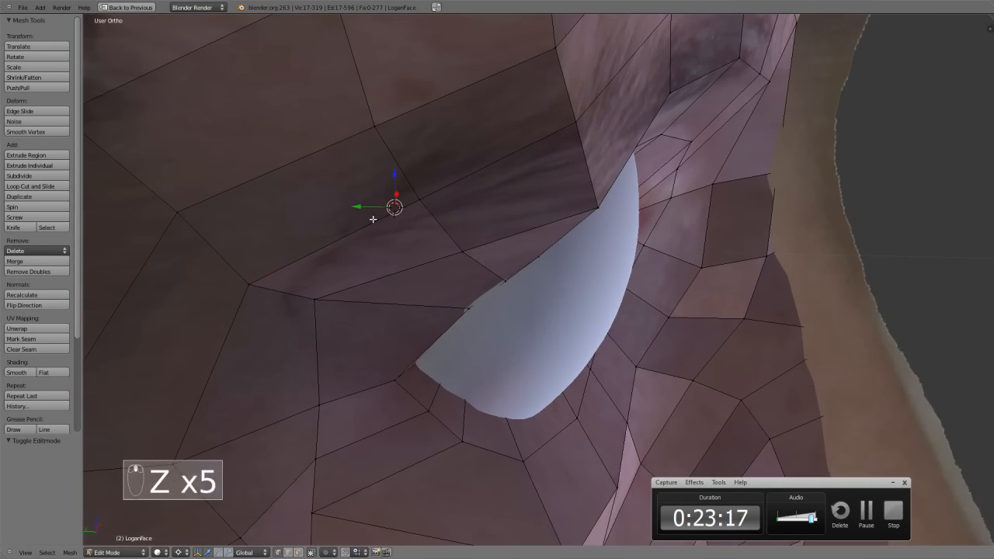
pyautogui.moveTo(360, 209); pyautogui.dragTo(475, 277)
pyautogui.moveTo(476, 277); pyautogui.dragTo(406, 255, button='middle')
pyautogui.press('ctrl+KP_Add')
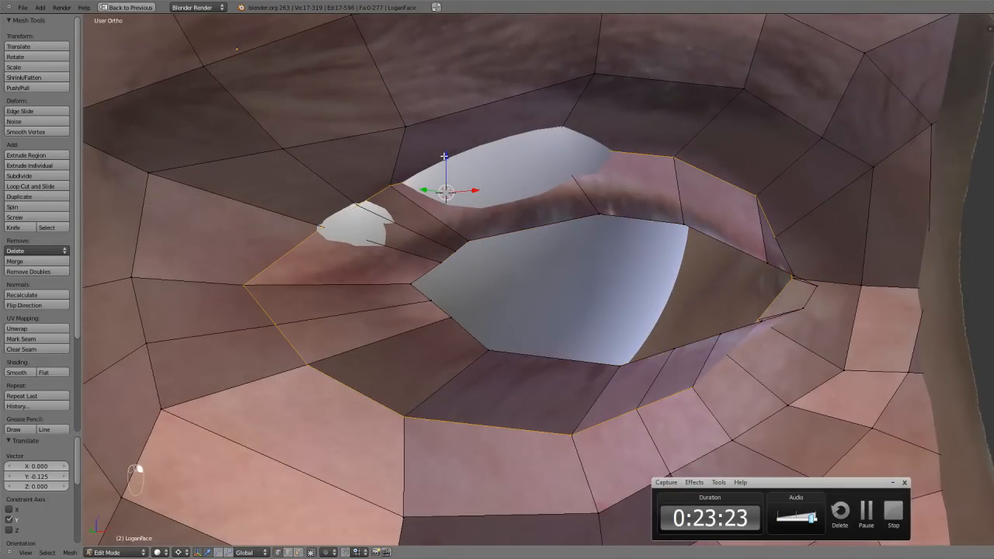
# Shift the eyelid edge loop by a further -0.0318 along the Y axis.
pyautogui.press('g')
pyautogui.press('y')
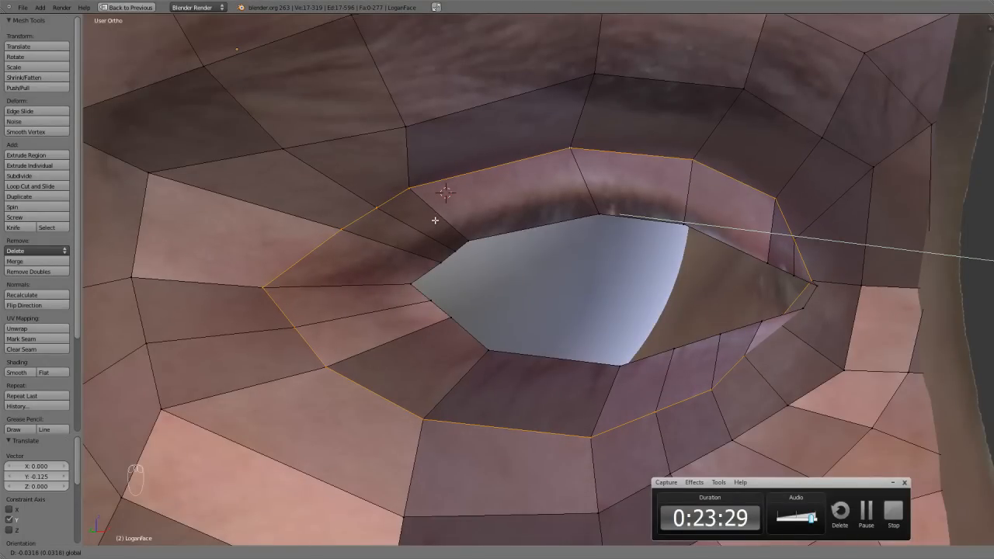
pyautogui.click(433, 219)
# Deselect the loop's upper eyelid vertices and move the remaining loop vertices about 0.0296 along Y.
pyautogui.keyDown('shift'); pyautogui.rightClick(440, 194); pyautogui.keyUp('shift')
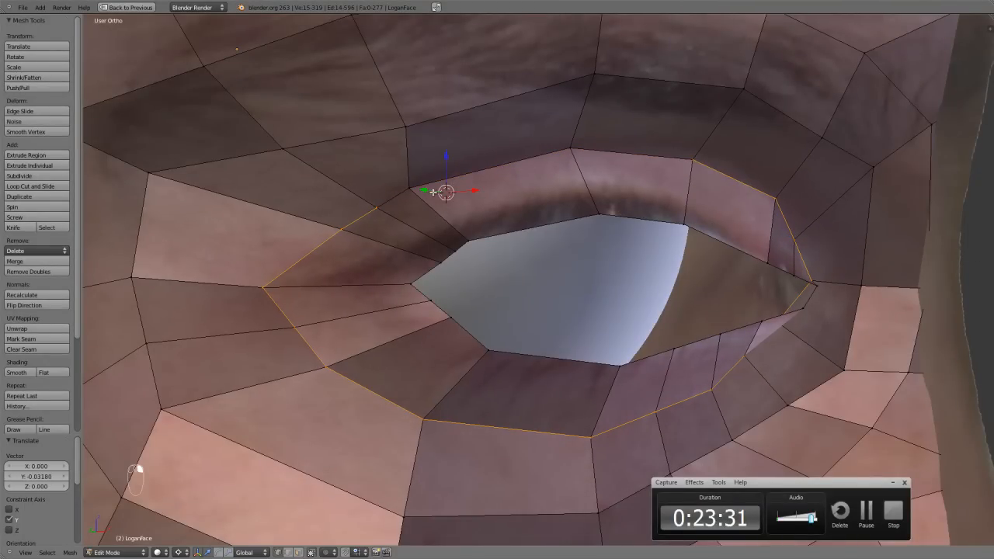
pyautogui.press('g')
pyautogui.press('y')
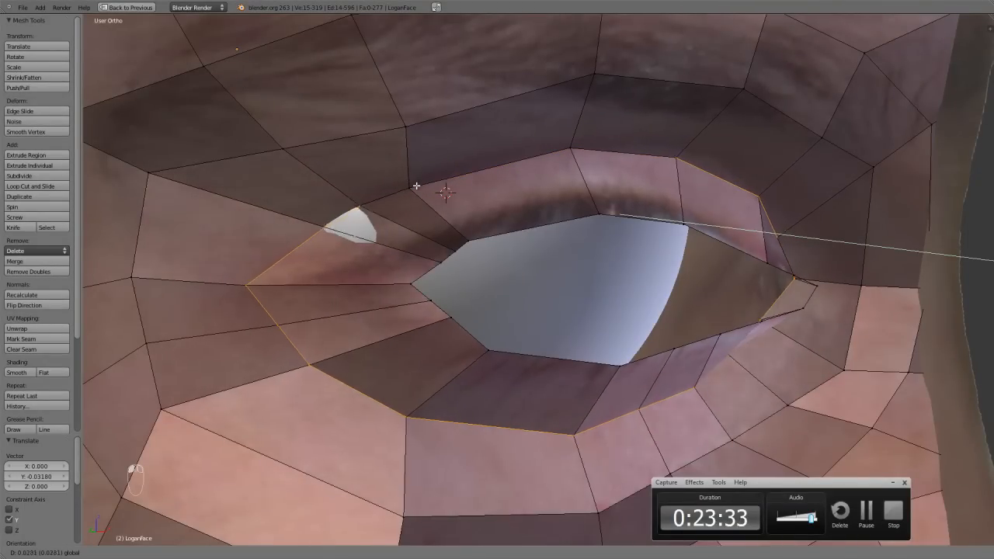
pyautogui.click(412, 183)
pyautogui.moveTo(425, 193); pyautogui.dragTo(407, 180)
pyautogui.moveTo(511, 279)
pyautogui.mouseDown(button='middle')
pyautogui.moveTo(465, 271)
pyautogui.moveTo(500, 272)
pyautogui.mouseUp(button='middle')
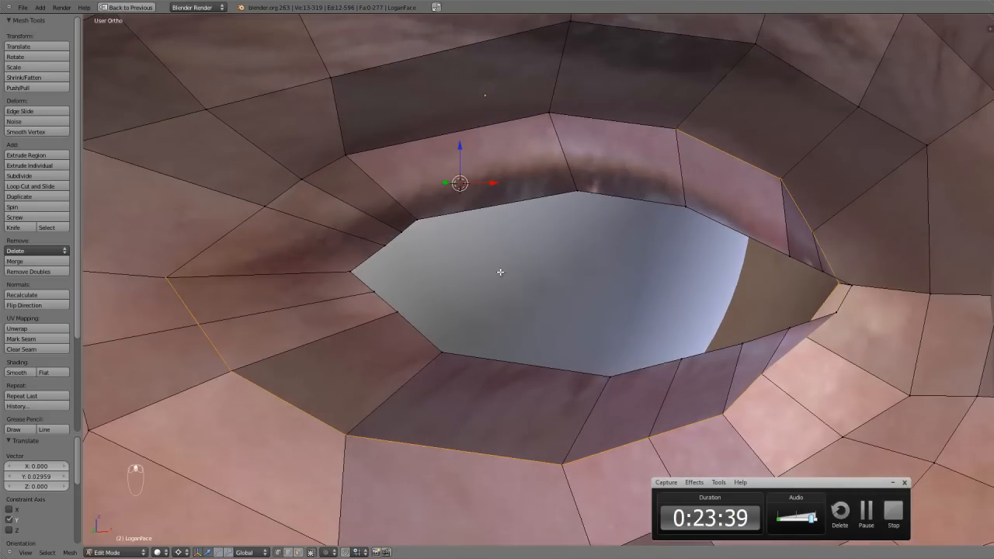
# Move the upper eyelid loop vertex nearest the outer corner by about X 0.045, Y -0.026 and Z 0.015.
pyautogui.press('KP_1')
pyautogui.scroll(1, 407, 260)
pyautogui.keyDown('shift'); pyautogui.moveTo(341, 213); pyautogui.dragTo(464, 324, button='middle'); pyautogui.keyUp('shift')
pyautogui.rightClick(386, 226)
pyautogui.press('g')
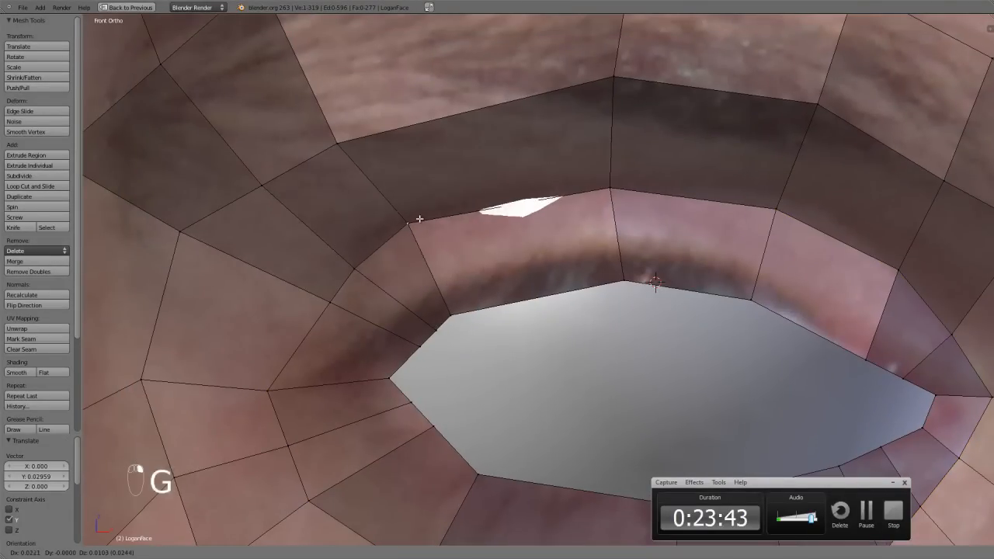
pyautogui.rightClick(402, 225)
pyautogui.moveTo(412, 269); pyautogui.dragTo(495, 288, button='middle')
pyautogui.press('g')
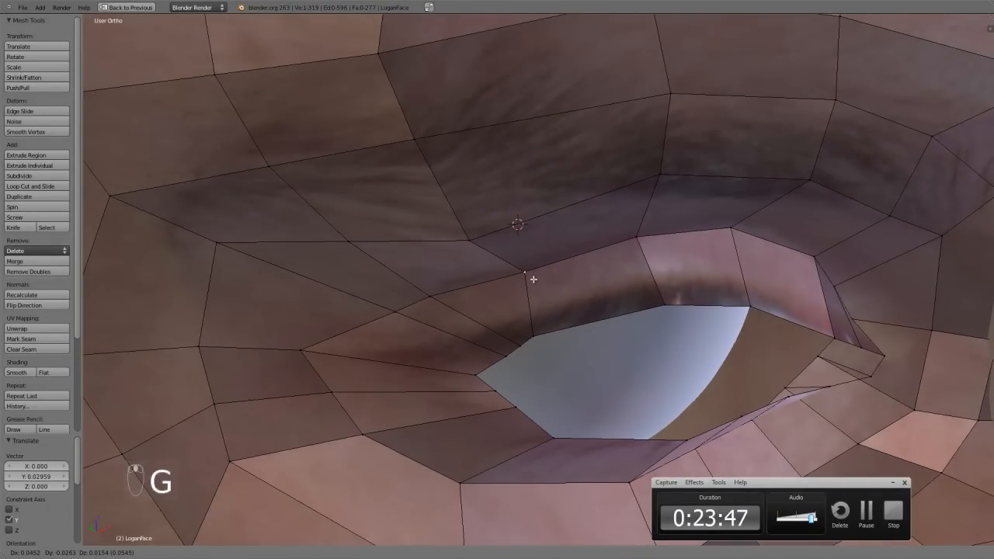
pyautogui.click(526, 277)
# From the front view, reposition the upper lid edge vertices near the outer eye corner and set the pivot to the selection's bounding box center.
pyautogui.press('KP_1')
pyautogui.scroll(4, 561, 312)
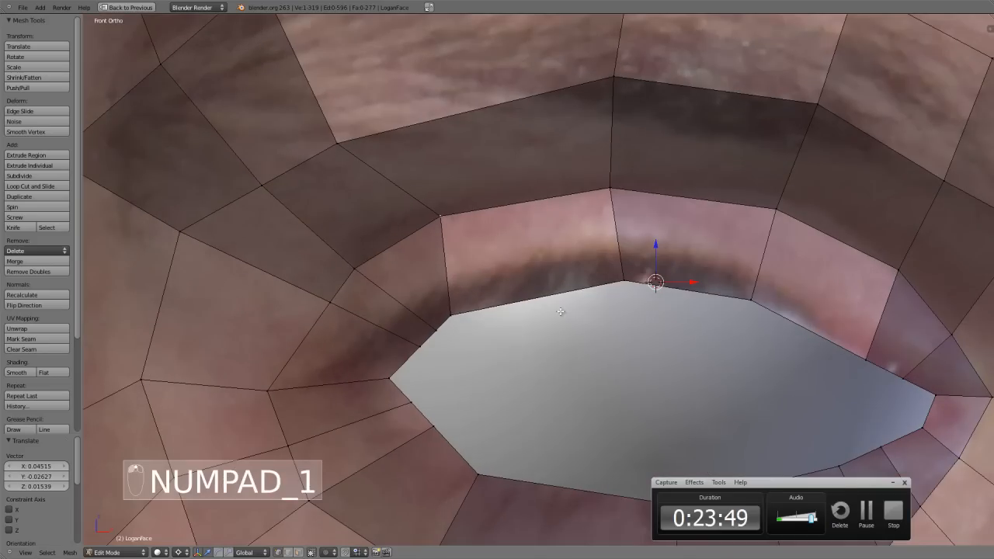
pyautogui.rightClick(451, 324)
pyautogui.press('g')
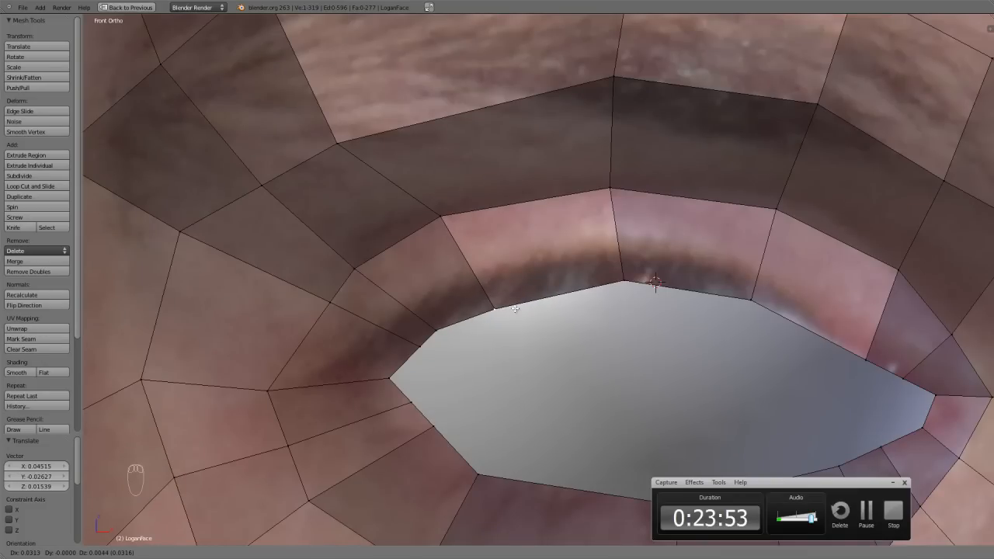
pyautogui.click(424, 327)
pyautogui.press('g')
pyautogui.click(423, 344)
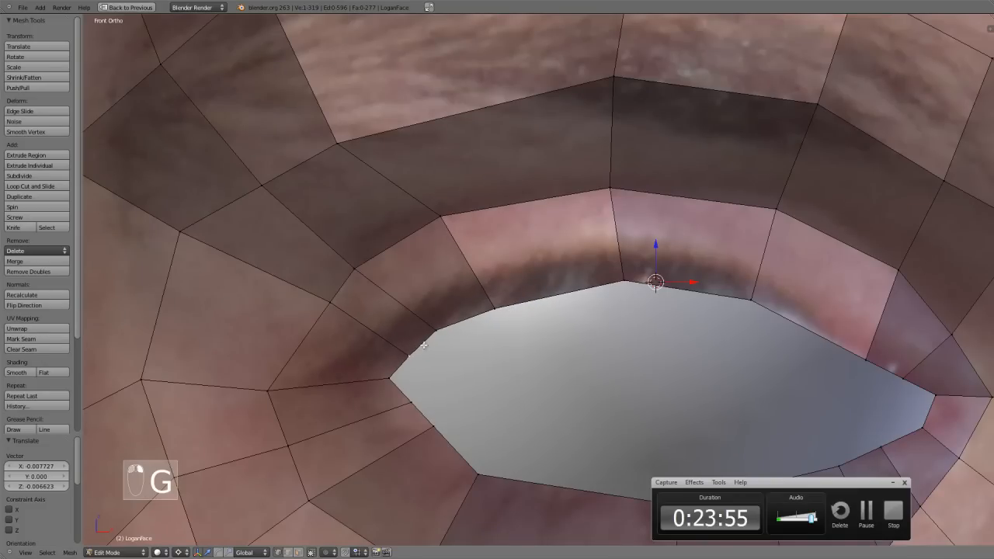
pyautogui.press('g')
pyautogui.click(435, 333)
pyautogui.press(',')
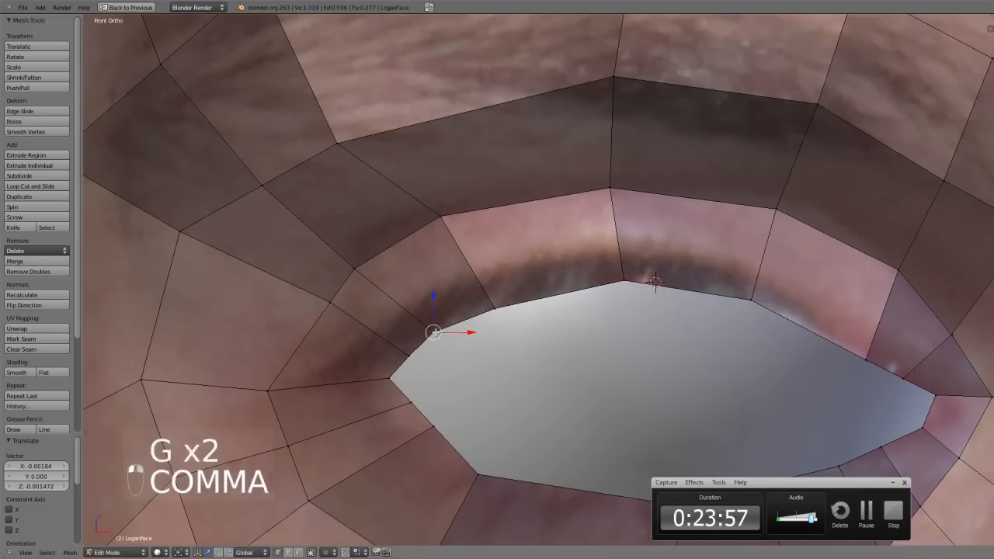
# Adjust the two lower lid edge vertices near the inner eye corner, moving the first about X -0.0088 and Z 0.0031.
pyautogui.scroll(-3, 436, 332)
pyautogui.scroll(1, 563, 331)
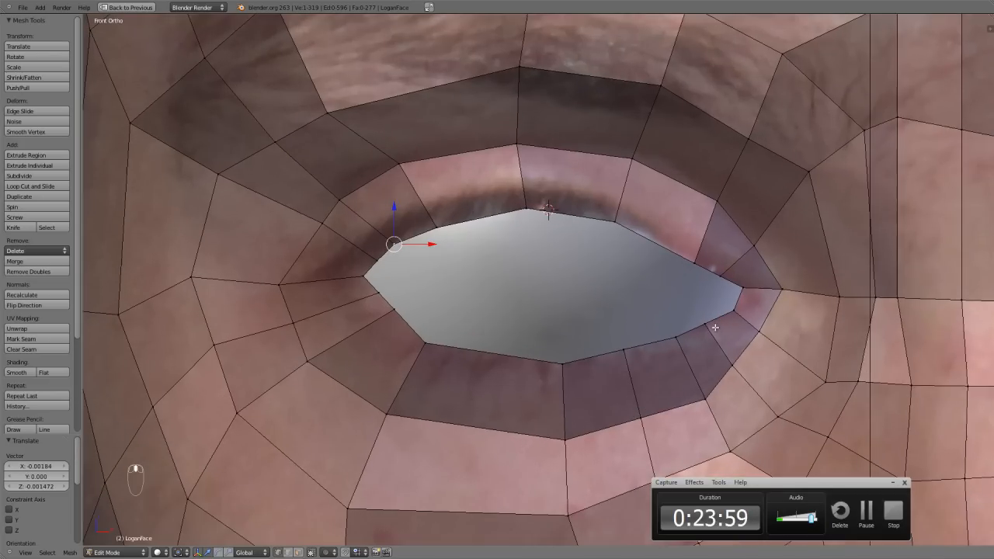
pyautogui.scroll(1, 680, 347)
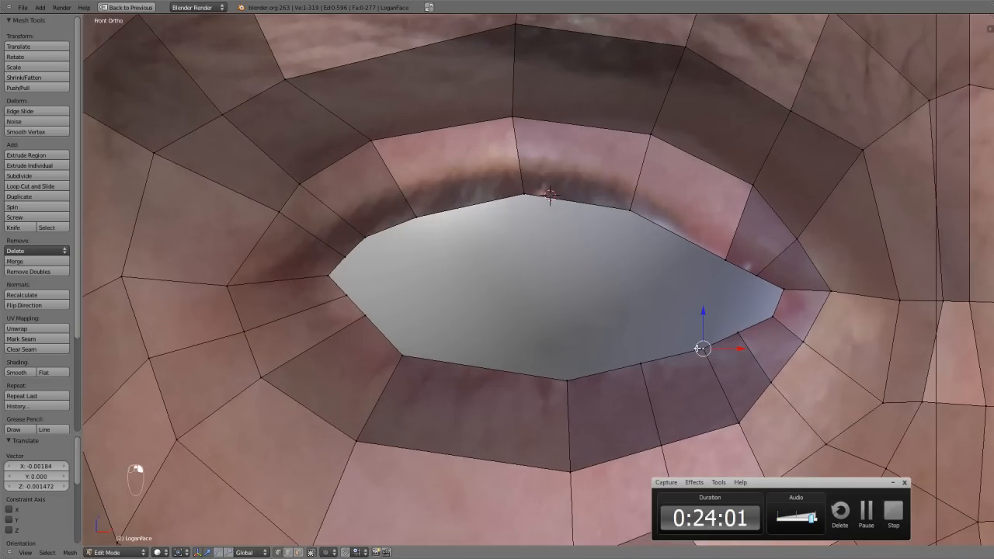
pyautogui.press('g')
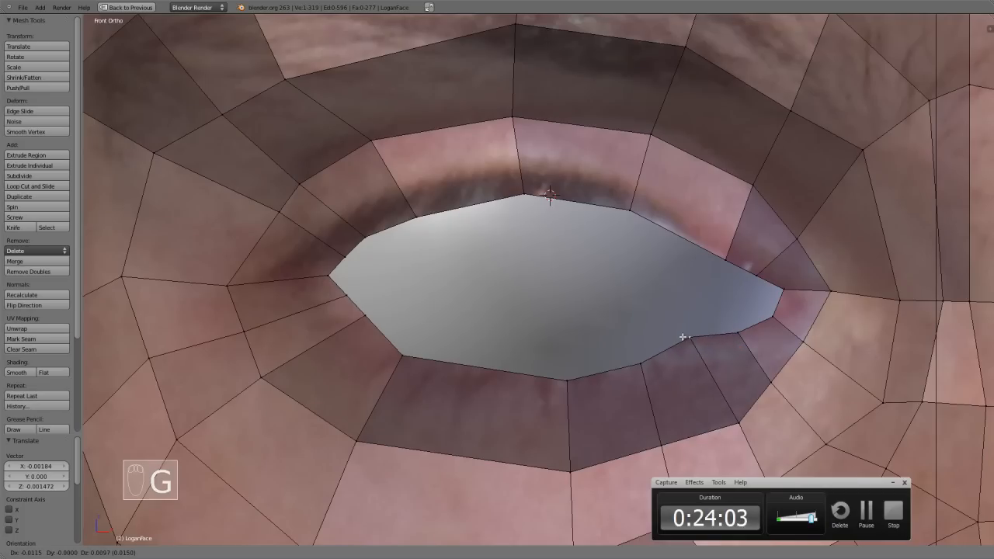
pyautogui.click(683, 338)
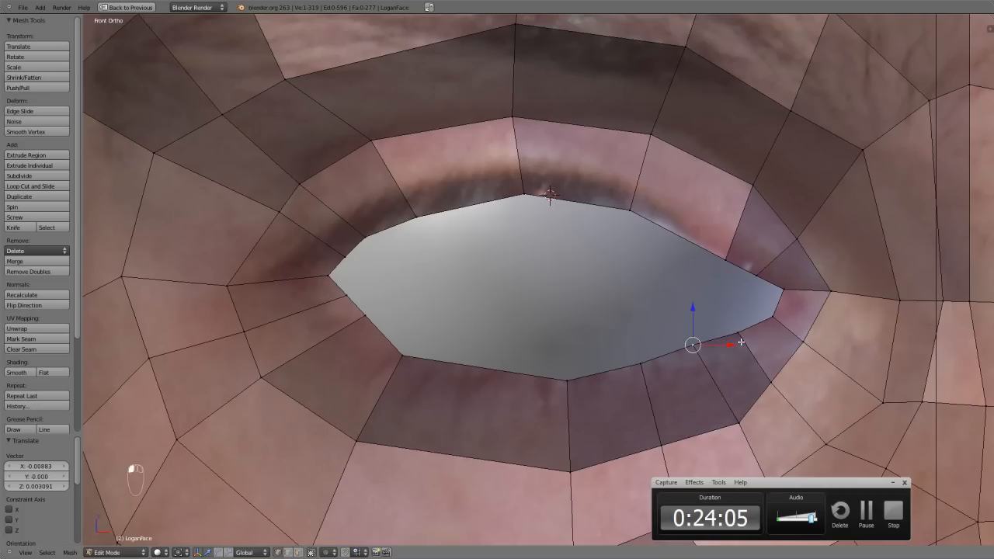
pyautogui.rightClick(741, 338)
pyautogui.press('g')
pyautogui.click(741, 336)
# Move the inner eye corner's upper vertex about X 0.0049, Z -0.0075 and the vertex below it about X 0.0115.
pyautogui.press('g')
pyautogui.click(788, 281)
pyautogui.press('g')
pyautogui.click(777, 314)
pyautogui.press('g')
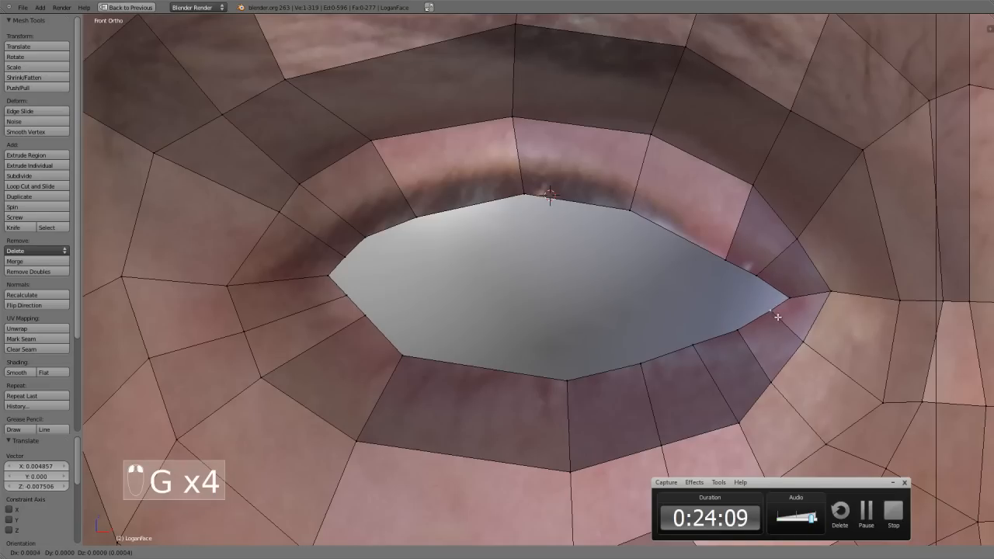
pyautogui.click(784, 314)
# Raise the three upper lid edge vertices from near the inner corner to the lid's middle about Z 0.0088, 0.0084 and 0.0141.
pyautogui.rightClick(718, 259)
pyautogui.press('g')
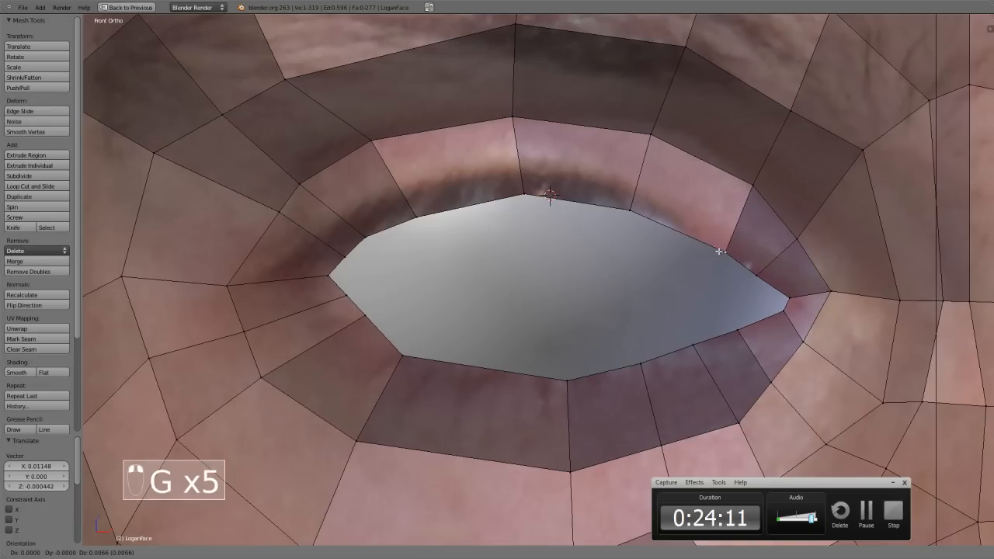
pyautogui.click(717, 250)
pyautogui.rightClick(632, 217)
pyautogui.press('g')
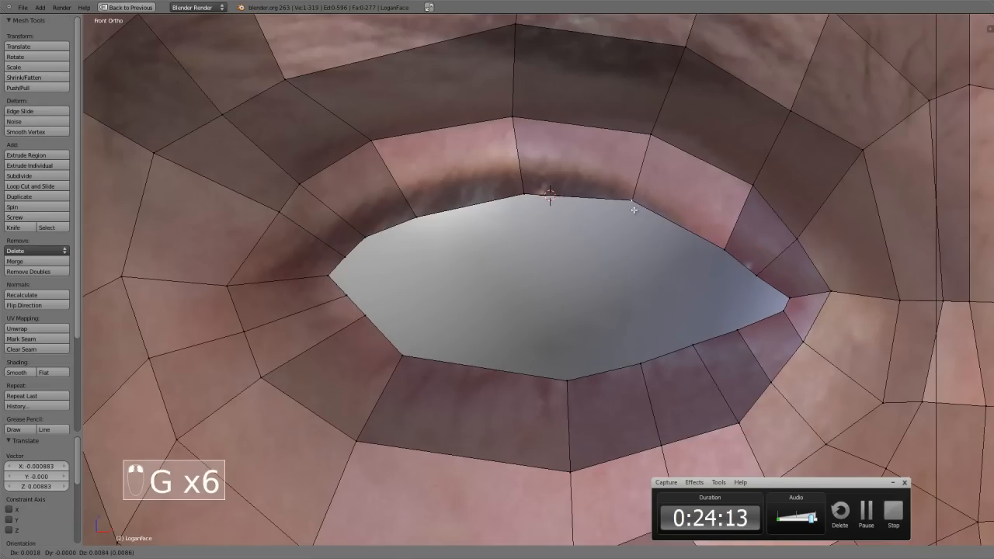
pyautogui.click(632, 208)
pyautogui.rightClick(526, 195)
pyautogui.press('g')
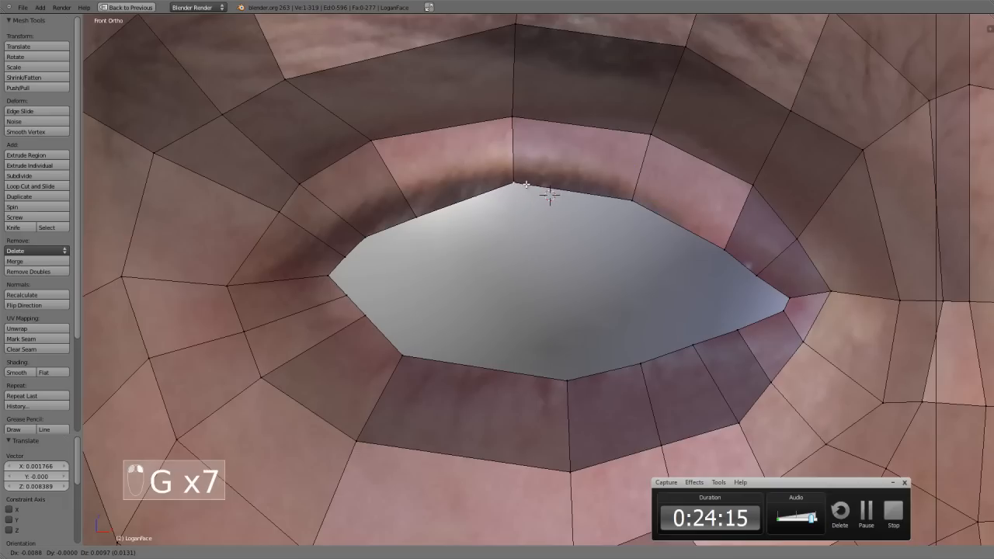
pyautogui.click(517, 180)
# Move the outer upper lid vertices up and outward, ending with the outer corner vertex about X -0.0203 and Z 0.0106.
pyautogui.rightClick(410, 222)
pyautogui.press('g')
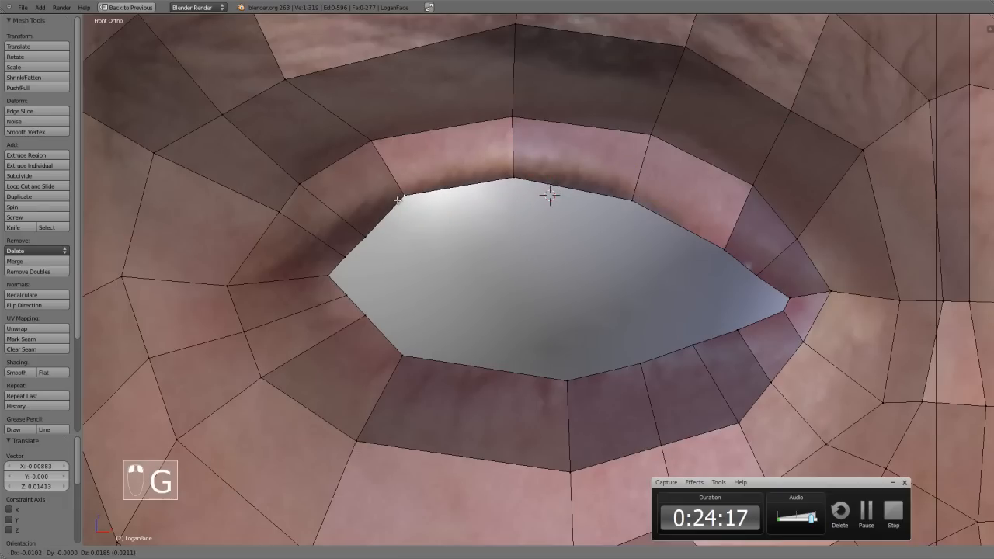
pyautogui.click(401, 199)
pyautogui.rightClick(369, 240)
pyautogui.press('g')
pyautogui.click(354, 220)
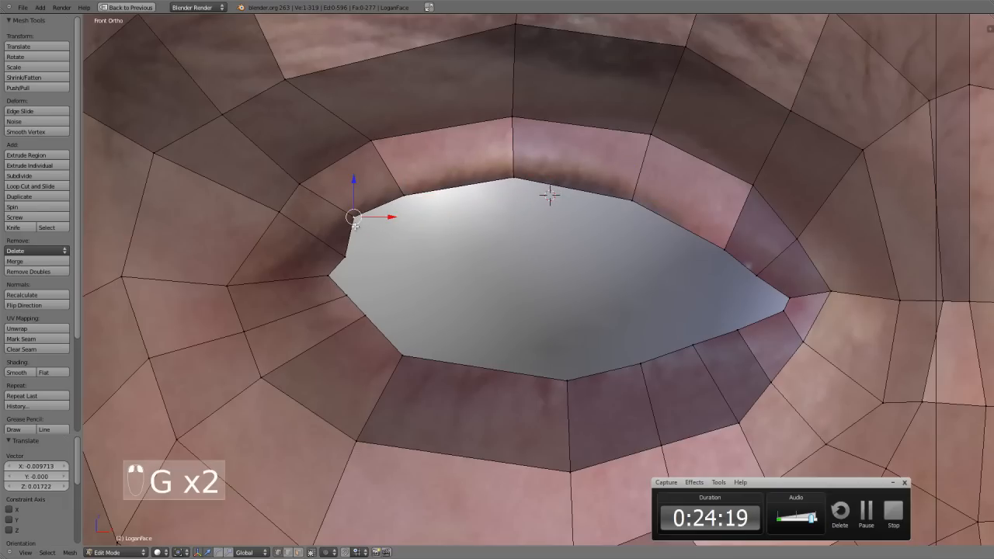
pyautogui.press('g')
pyautogui.click(327, 239)
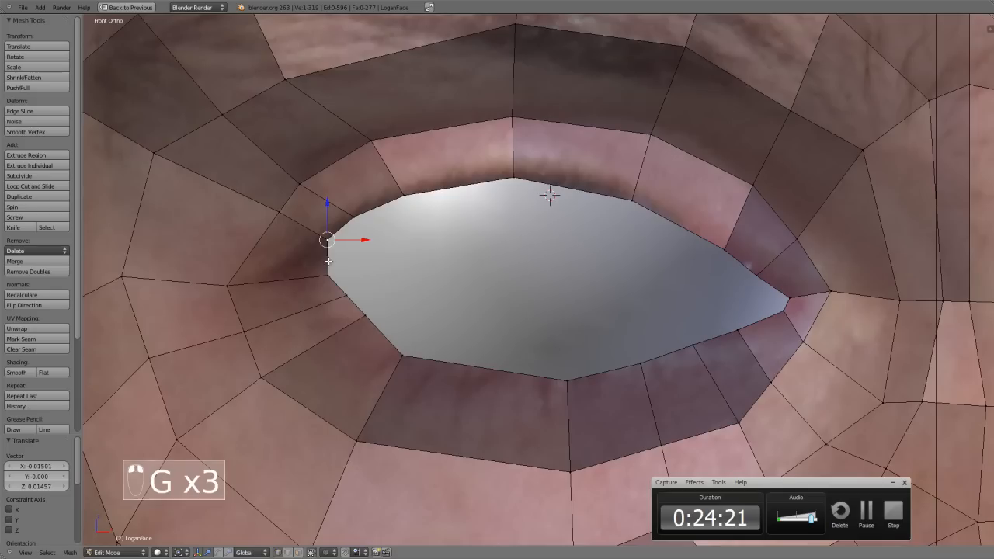
pyautogui.press('g')
pyautogui.click(303, 262)
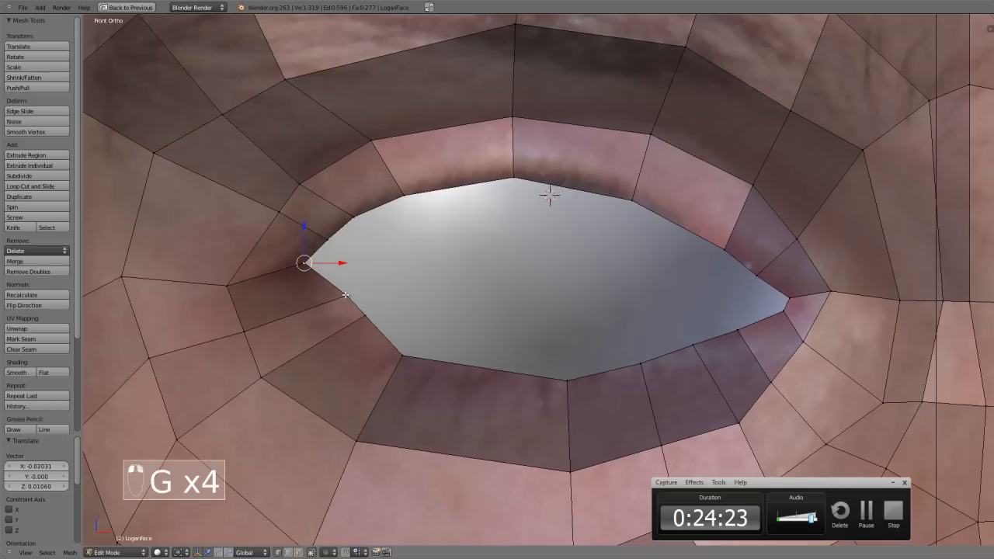
# Reposition the lower lid edge vertices from the outer eye corner to the lid's middle to follow the eye outline.
pyautogui.press('g')
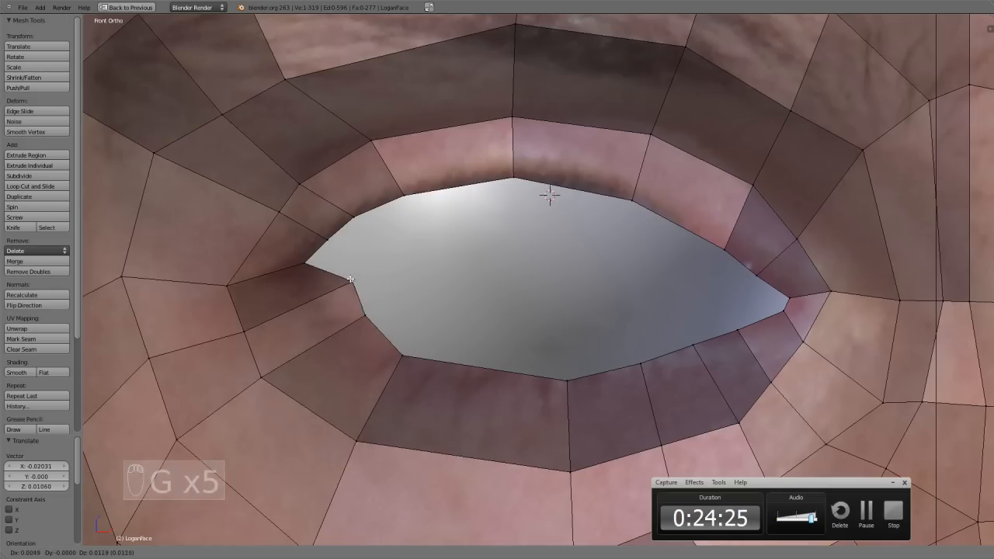
pyautogui.click(353, 317)
pyautogui.press('g')
pyautogui.click(348, 318)
pyautogui.press('g')
pyautogui.click(548, 383)
pyautogui.rightClick(555, 382)
pyautogui.press('g')
pyautogui.click(558, 382)
# Adjust the three lower lid edge vertices toward the inner corner, moving the one nearest it about X 0.0044, Z -0.0026.
pyautogui.press('g')
pyautogui.click(656, 362)
pyautogui.rightClick(646, 363)
pyautogui.press('g')
pyautogui.click(654, 371)
pyautogui.rightClick(691, 344)
pyautogui.press('g')
pyautogui.click(703, 347)
pyautogui.rightClick(734, 330)
pyautogui.press('g')
pyautogui.click(740, 334)
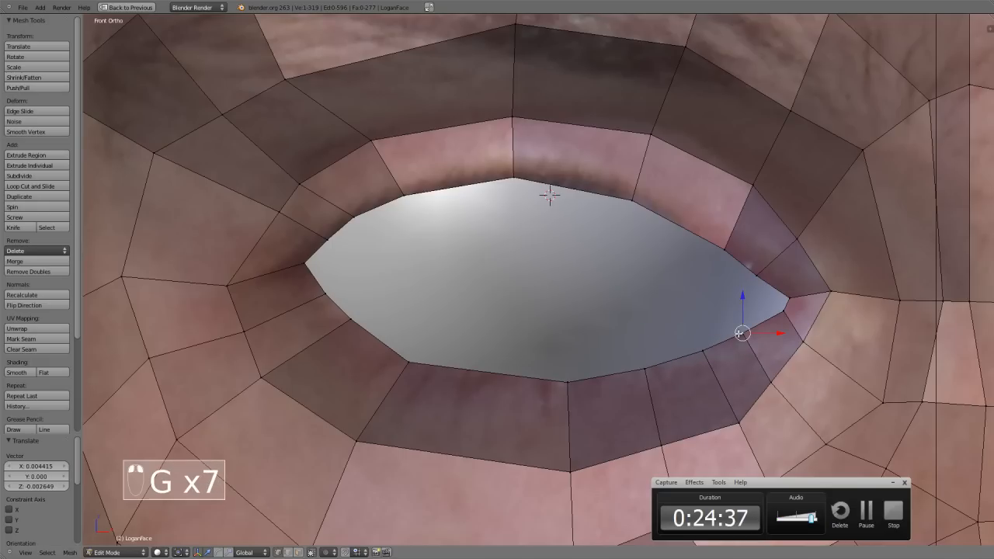
# Enable snapping during transforms and set the snap element to Face.
pyautogui.scroll(-2, 667, 336)
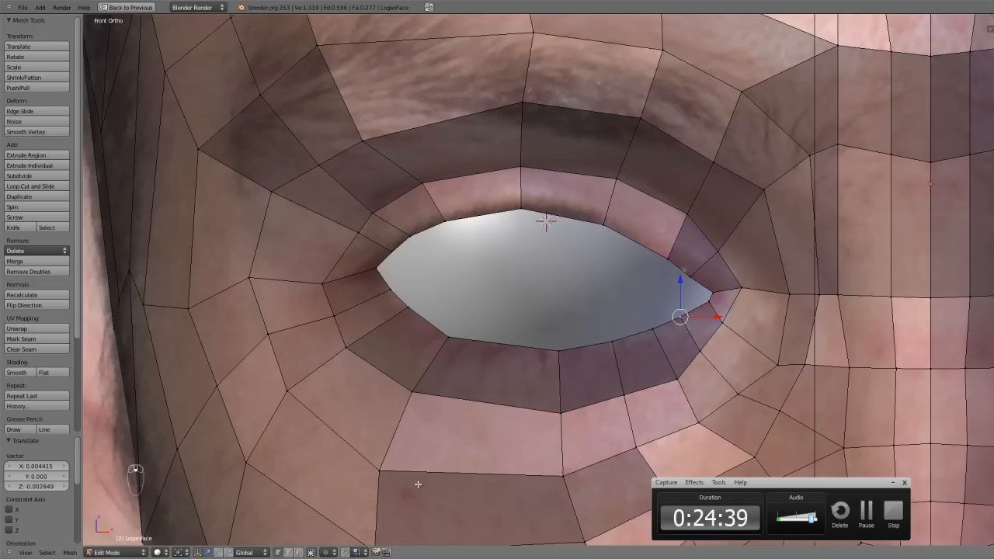
pyautogui.hotkey('shift', 'Tab')
pyautogui.hotkey('ctrl', 'shift', 'Tab')
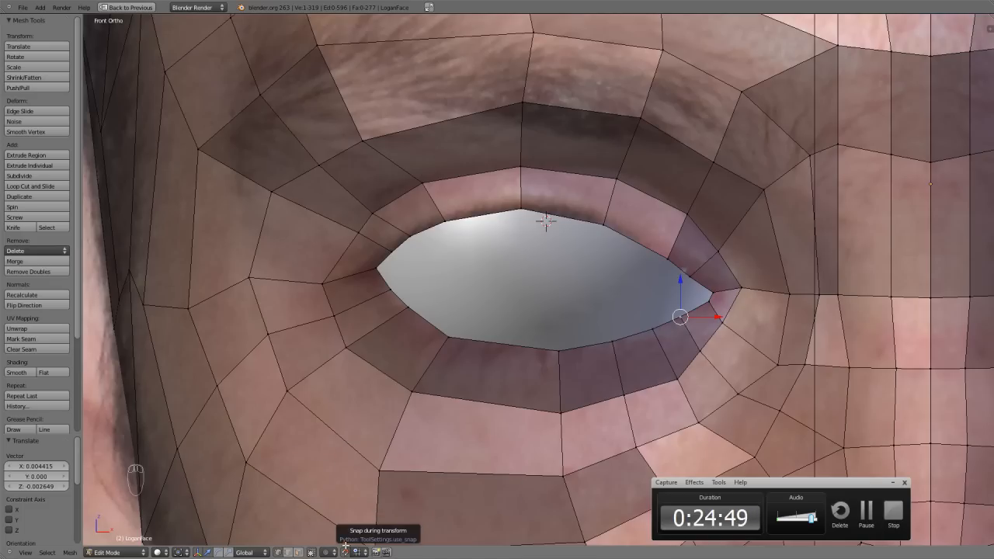
pyautogui.scroll(-3, 475, 351)
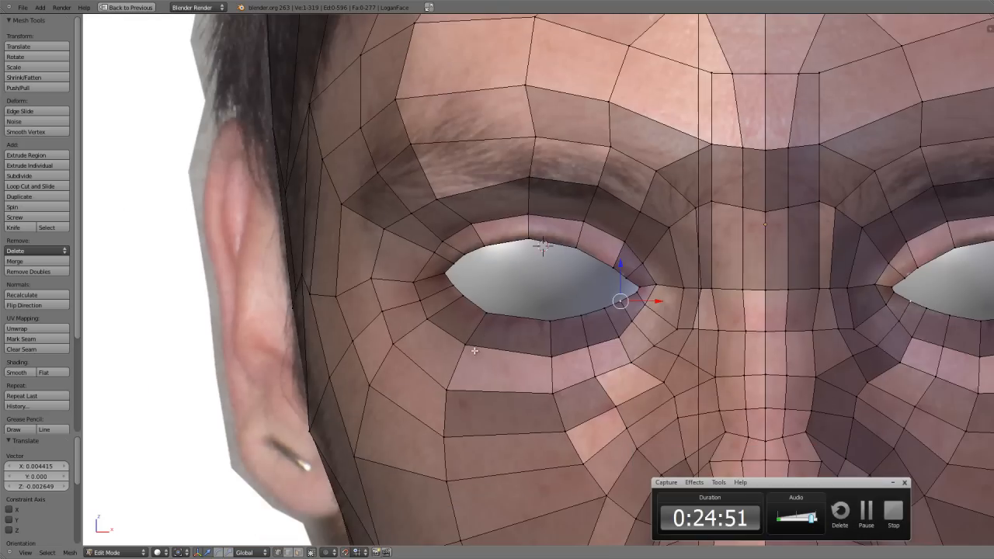
pyautogui.scroll(5, 483, 331)
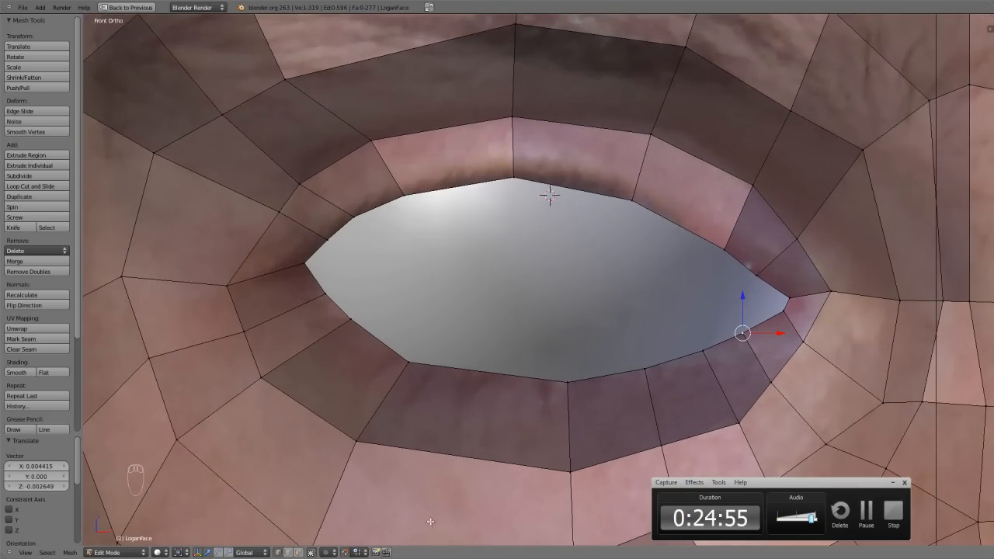
pyautogui.click(360, 553)
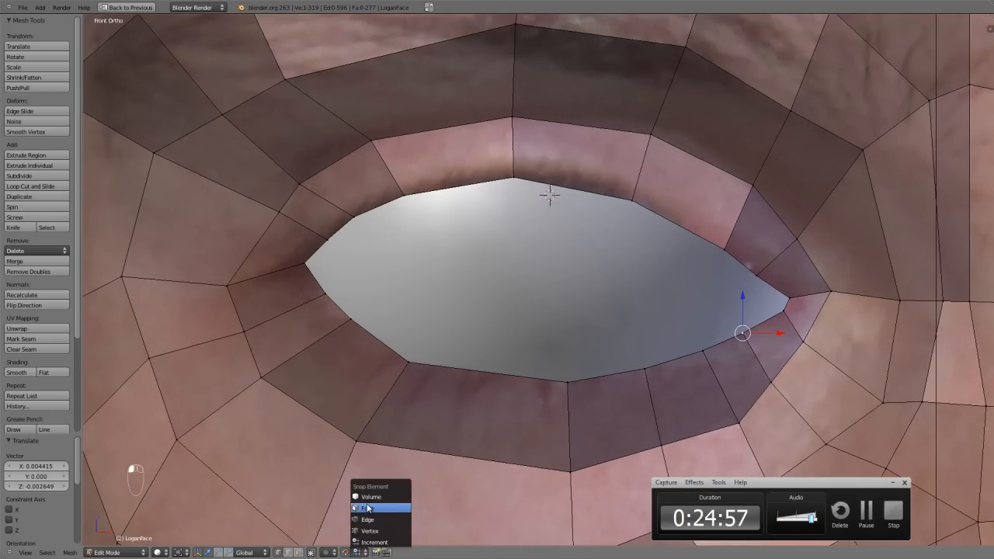
pyautogui.click(380, 510)
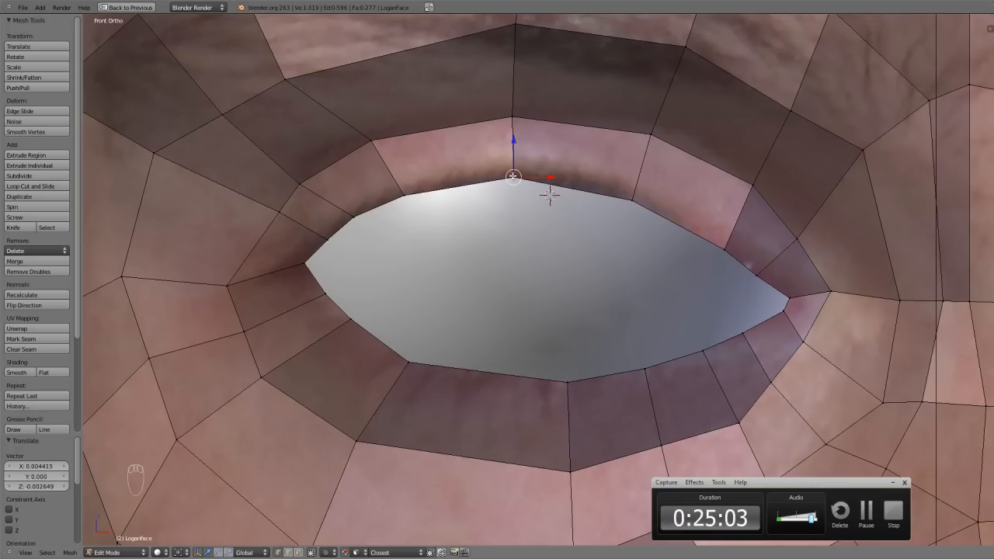
# Snap the upper lid edge vertices from the lid's middle toward the outer corner onto the eyeball surface.
pyautogui.press('g')
pyautogui.click(515, 175)
pyautogui.rightClick(401, 197)
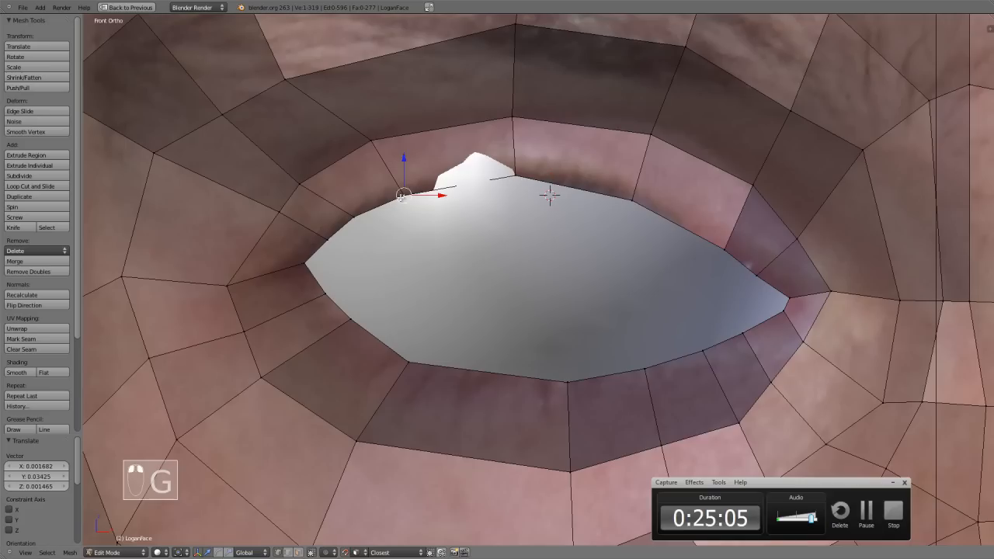
pyautogui.press('g')
pyautogui.click(400, 196)
pyautogui.rightClick(355, 217)
pyautogui.press('g')
pyautogui.click(354, 219)
pyautogui.rightClick(328, 240)
pyautogui.press('g')
pyautogui.click(325, 244)
# Snap the outer corner vertex and the lower lid edge vertices through the lid's middle onto the eyeball surface.
pyautogui.rightClick(306, 262)
pyautogui.press('g')
pyautogui.click(308, 266)
pyautogui.rightClick(325, 294)
pyautogui.press('g')
pyautogui.click(325, 294)
pyautogui.press('g')
pyautogui.click(347, 320)
pyautogui.rightClick(406, 359)
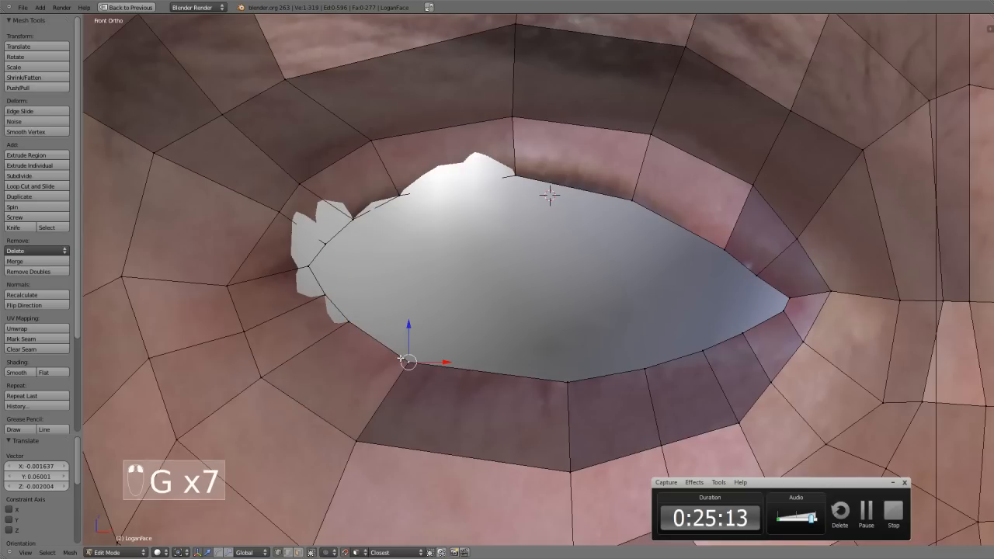
pyautogui.press('g')
pyautogui.press('g')
pyautogui.click(567, 385)
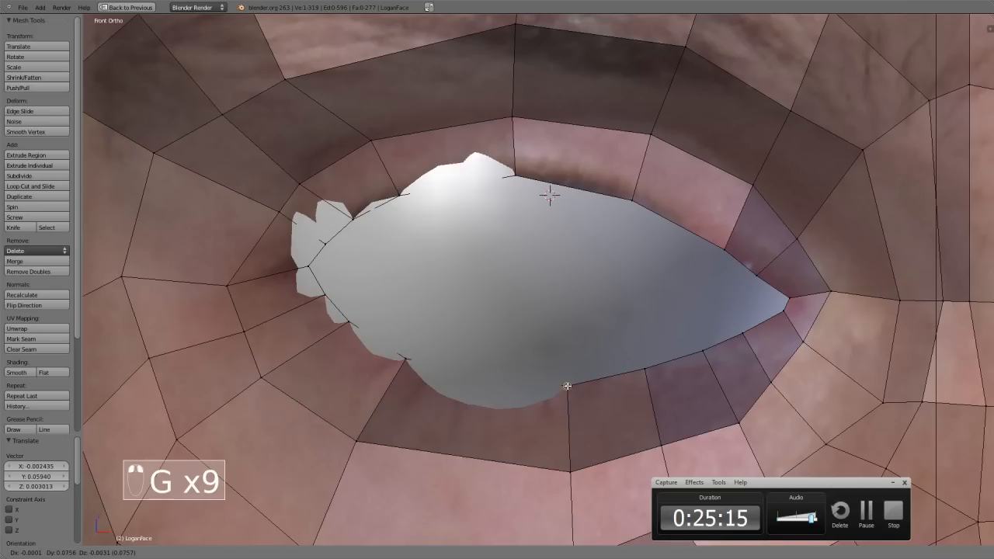
# Snap the remaining lower lid edge vertices up to the inner eye corner onto the eyeball surface.
pyautogui.press('g')
pyautogui.click(644, 369)
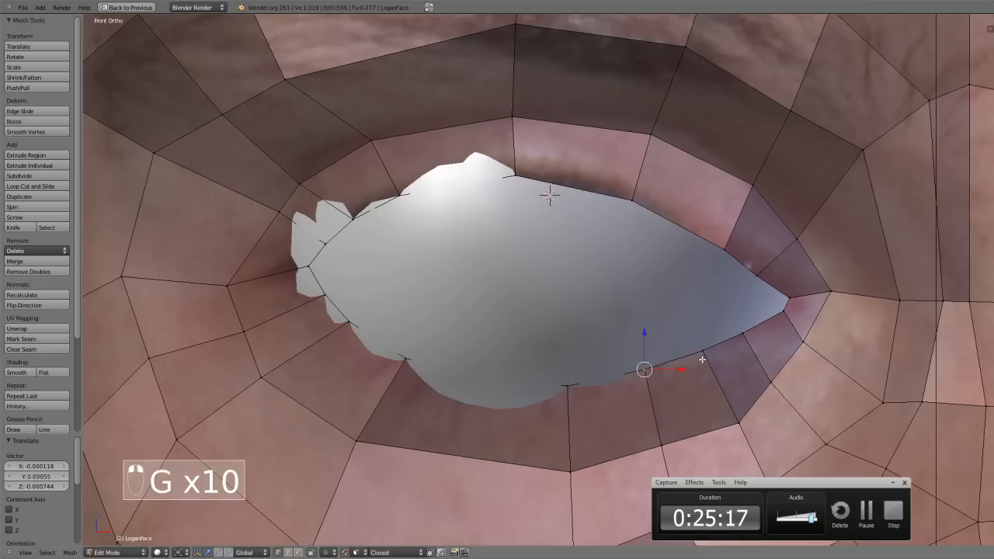
pyautogui.rightClick(702, 358)
pyautogui.press('g')
pyautogui.click(706, 351)
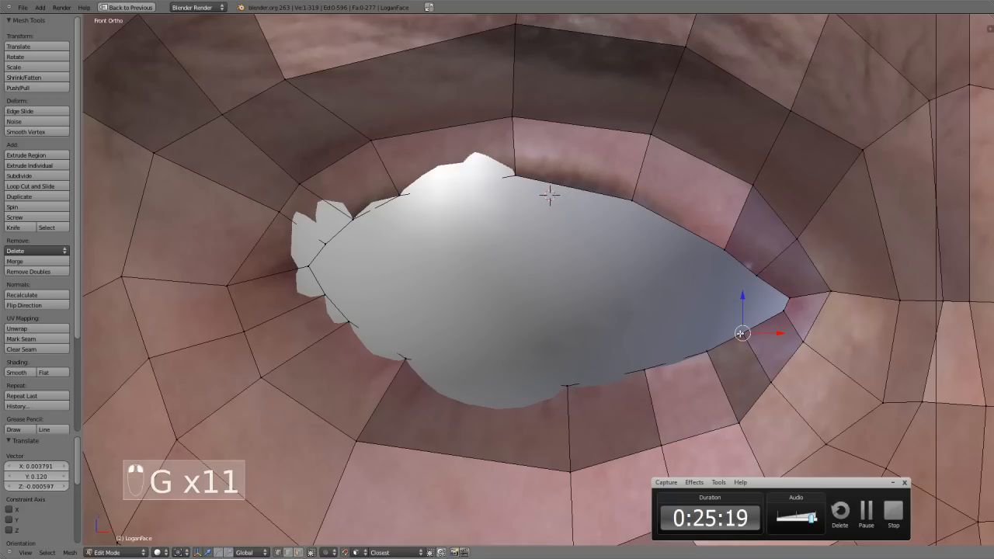
pyautogui.press('g')
pyautogui.click(739, 334)
pyautogui.rightClick(782, 314)
pyautogui.press('g')
pyautogui.click(780, 319)
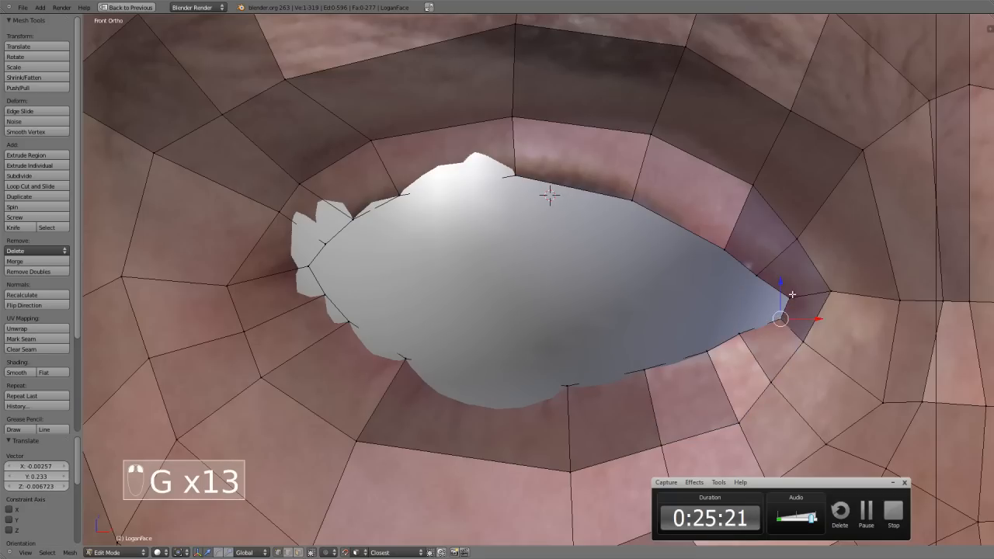
# Snap the inner corner vertex and the inner upper lid edge vertices onto the eyeball surface.
pyautogui.rightClick(791, 295)
pyautogui.press('g')
pyautogui.click(791, 294)
pyautogui.rightClick(756, 275)
pyautogui.press('g')
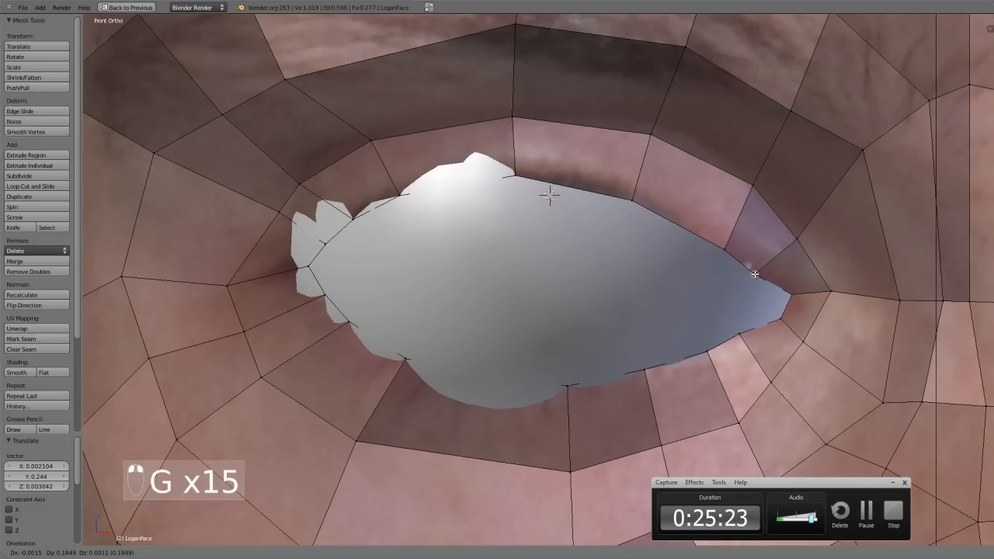
pyautogui.click(755, 273)
pyautogui.press('g')
pyautogui.click(706, 244)
pyautogui.rightClick(630, 205)
pyautogui.press('g')
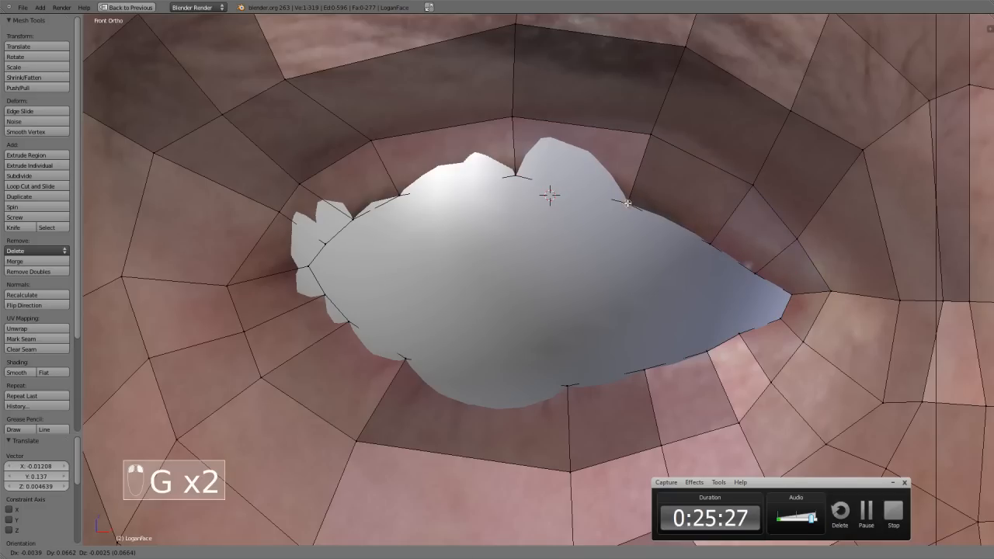
pyautogui.click(626, 208)
# Select the whole eye opening edge loop, turn off snapping and move the loop about -0.018 along Y.
pyautogui.keyDown('alt'); pyautogui.rightClick(652, 216); pyautogui.keyUp('alt')
pyautogui.scroll(-3, 652, 216)
pyautogui.moveTo(652, 216); pyautogui.dragTo(546, 317, button='middle')
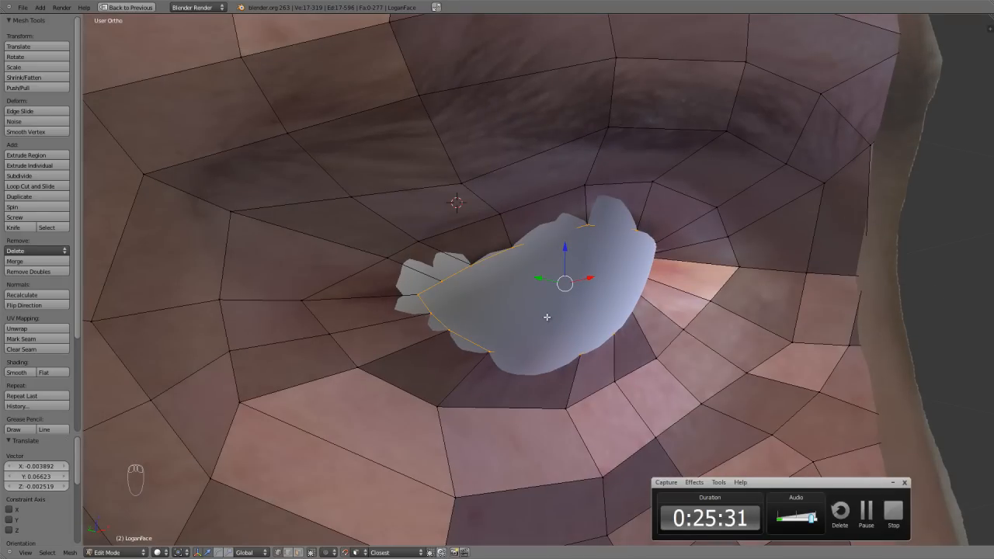
pyautogui.hotkey('shift', 'Tab')
pyautogui.moveTo(538, 275); pyautogui.dragTo(546, 280)
pyautogui.moveTo(546, 280); pyautogui.dragTo(546, 295, button='middle')
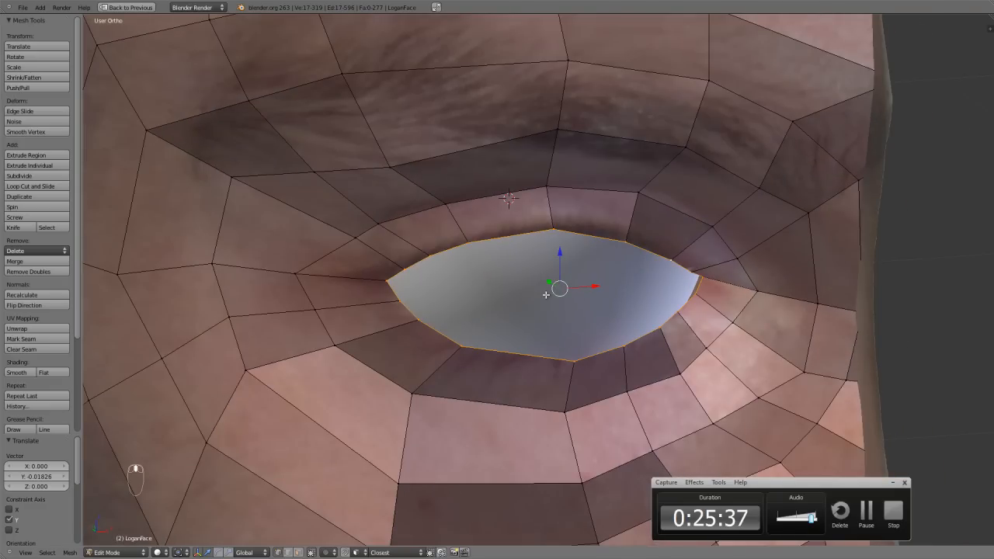
# Extrude the eye opening's edge loop, try scaling it along Z, and undo only the scaling.
pyautogui.press('e')
pyautogui.press('s')
pyautogui.press('z')
pyautogui.click(609, 364)
pyautogui.moveTo(608, 363); pyautogui.dragTo(587, 348, button='middle')
pyautogui.hotkey('ctrl', 'z')
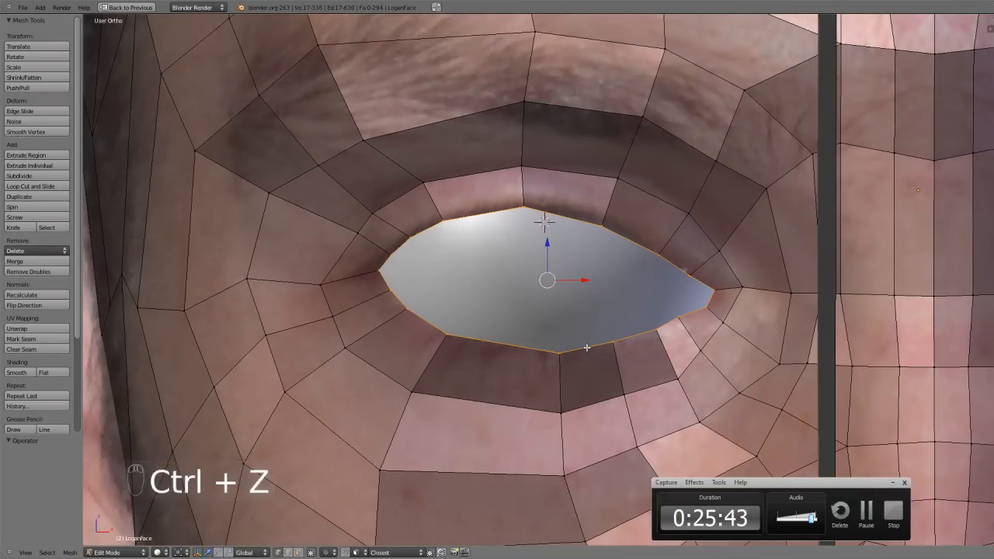
# In front wireframe view, deselect the extruded loop's upper lid vertices and raise the lower ones about 0.014 along Z.
pyautogui.press('KP_1')
pyautogui.press('z')
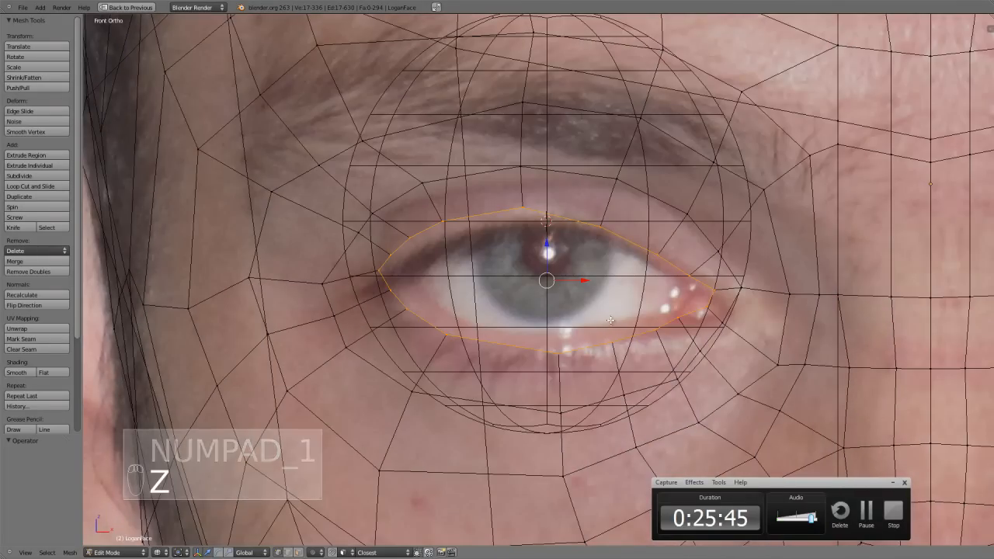
pyautogui.press('b')
pyautogui.press('c')
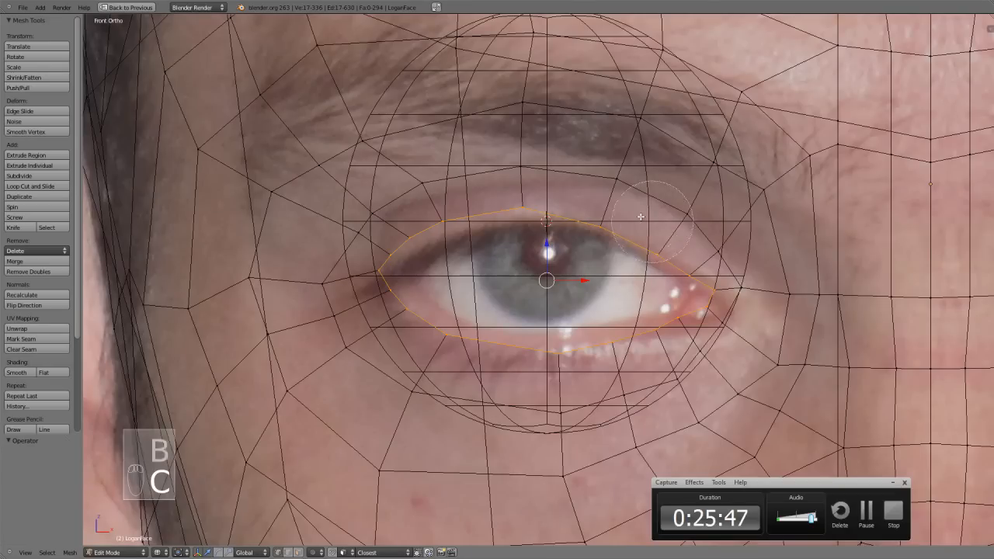
pyautogui.moveTo(675, 246)
pyautogui.mouseDown(button='middle')
pyautogui.moveTo(474, 215)
pyautogui.moveTo(419, 231)
pyautogui.mouseUp(button='middle')
pyautogui.rightClick(434, 247)
pyautogui.moveTo(549, 278); pyautogui.dragTo(548, 267)
# Scale the selected lower lid vertices to about 0.8 along X and move them about -0.0089 along Z.
pyautogui.press('s')
pyautogui.press('x')
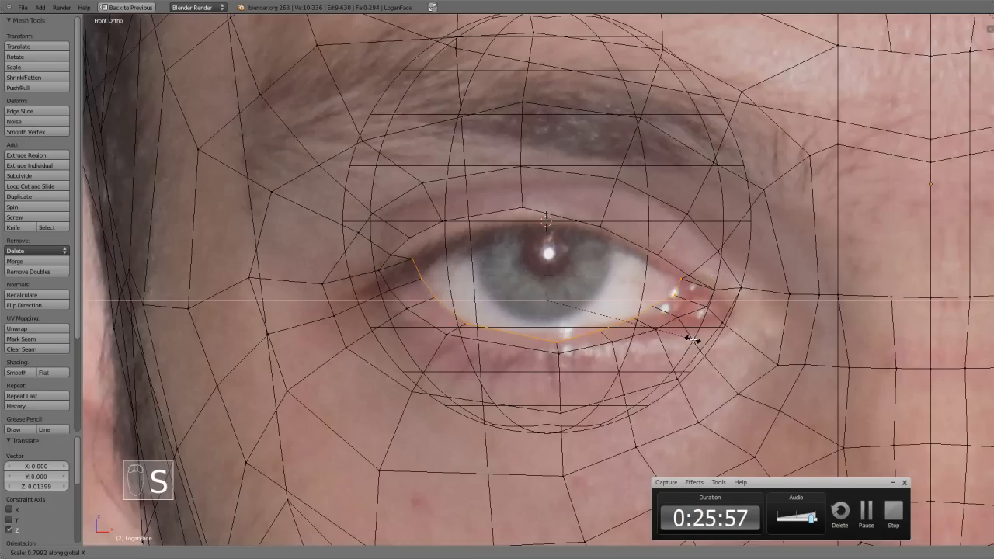
pyautogui.click(692, 340)
pyautogui.press('g')
pyautogui.press('z')
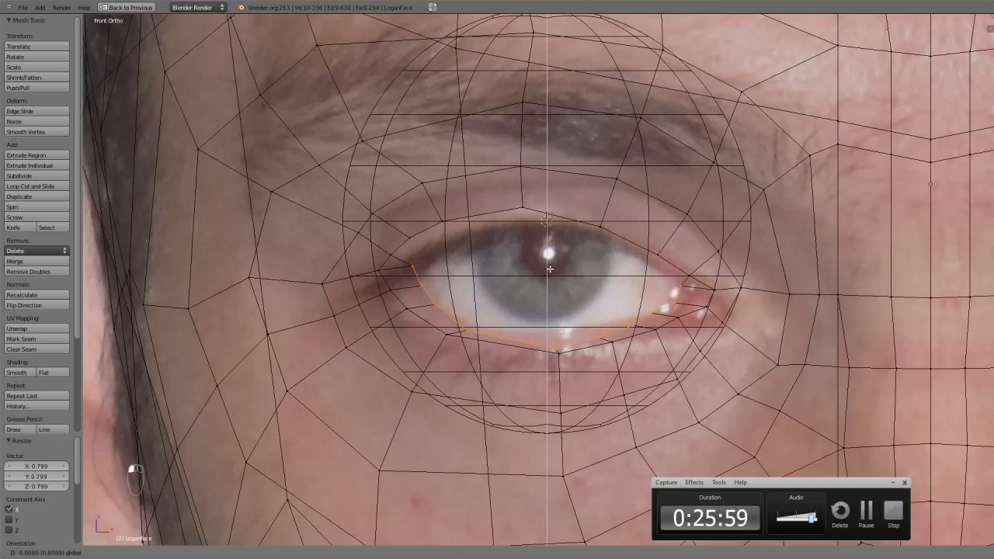
pyautogui.click(553, 268)
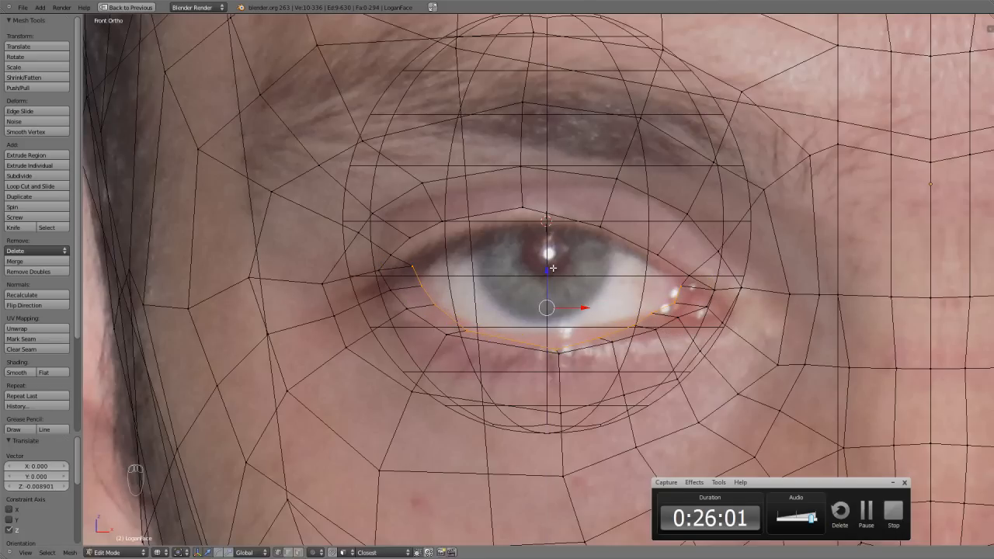
# Deselect the end vertices at both eye corners and move the remaining lower lid vertices about 0.0057 along Z.
pyautogui.keyDown('shift'); pyautogui.rightClick(680, 289); pyautogui.keyUp('shift')
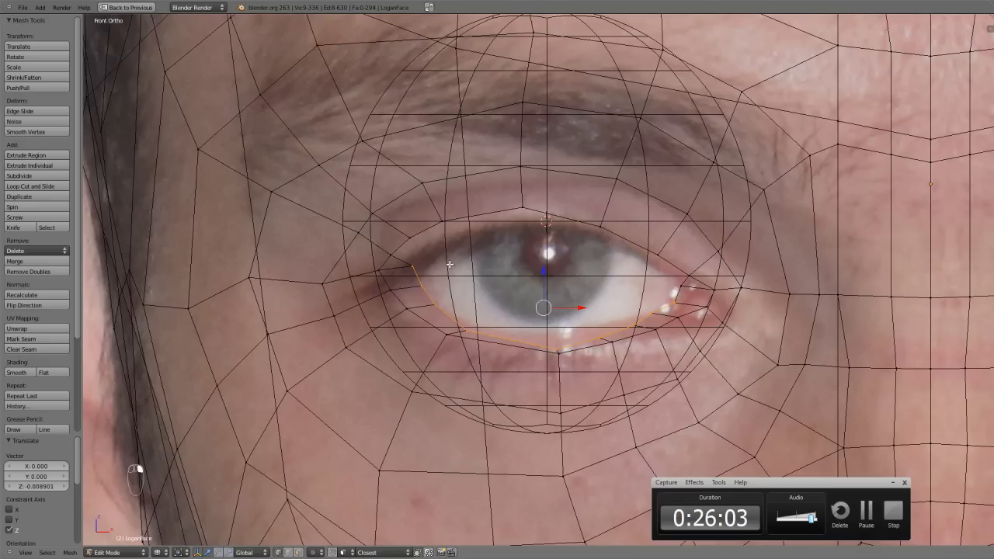
pyautogui.keyDown('shift'); pyautogui.rightClick(422, 266); pyautogui.keyUp('shift')
pyautogui.click(549, 288)
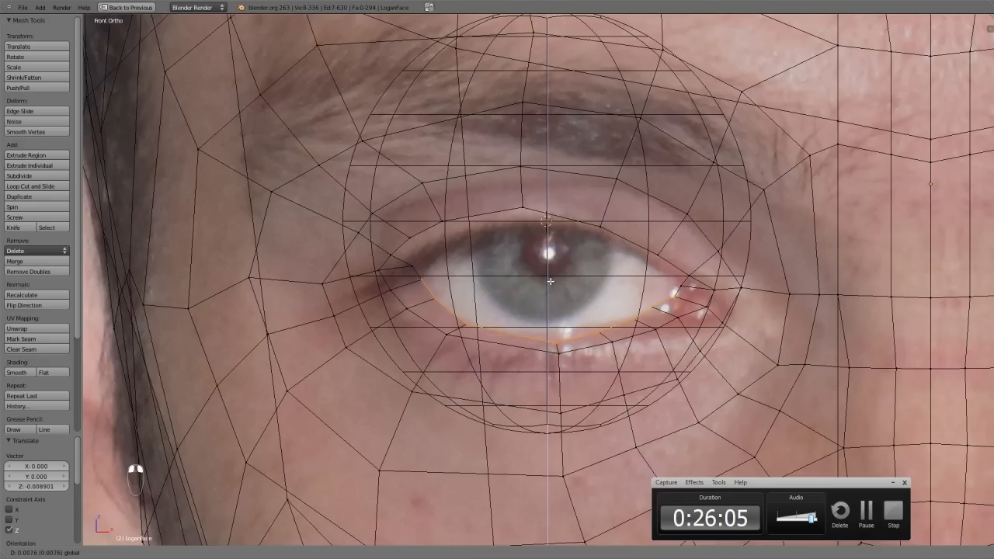
pyautogui.click(549, 281)
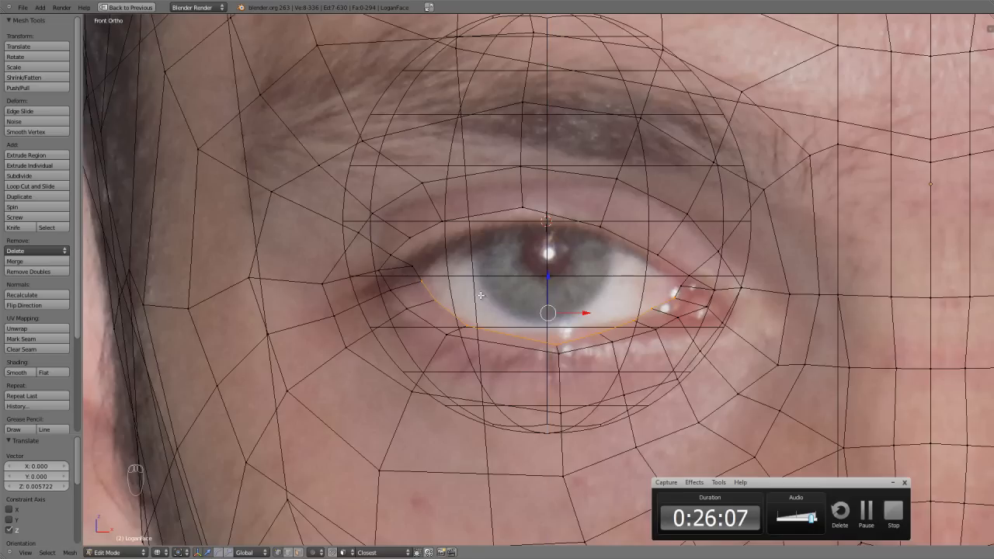
# Deselect the outermost vertex at each end of the lower lid selection and raise the remaining vertices about 0.0127 along Z.
pyautogui.keyDown('shift'); pyautogui.rightClick(421, 283); pyautogui.keyUp('shift')
pyautogui.keyDown('shift'); pyautogui.rightClick(668, 297); pyautogui.keyUp('shift')
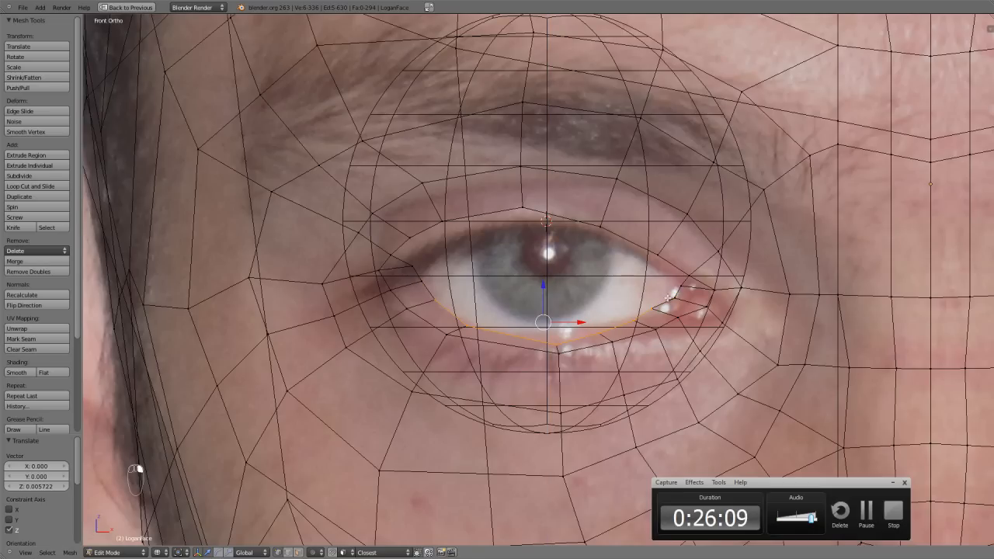
pyautogui.moveTo(535, 287); pyautogui.dragTo(536, 278)
pyautogui.scroll(2, 507, 289)
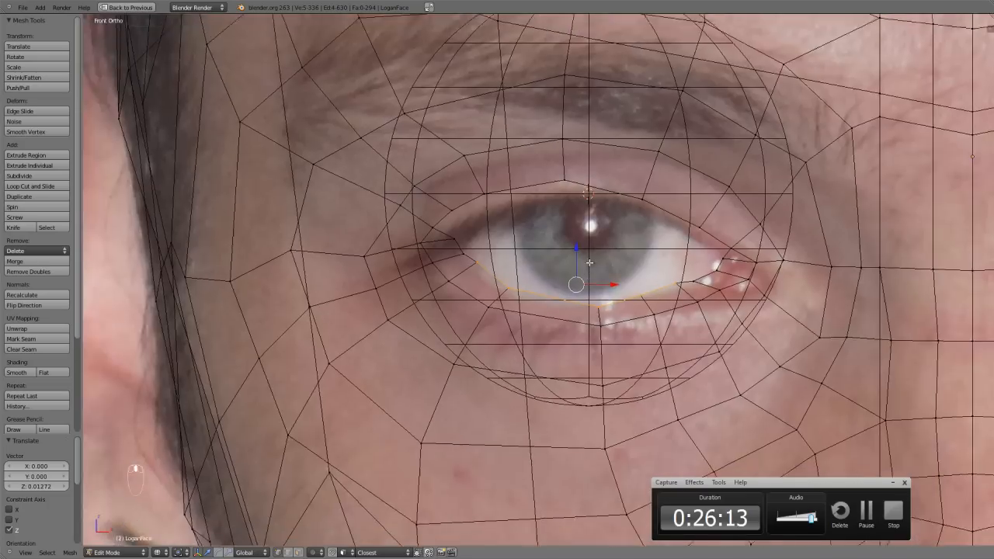
# Reposition the two lower lid rim vertices nearest the outer eye corner to follow the lid line in the photo.
pyautogui.rightClick(508, 289)
pyautogui.press('g')
pyautogui.click(493, 298)
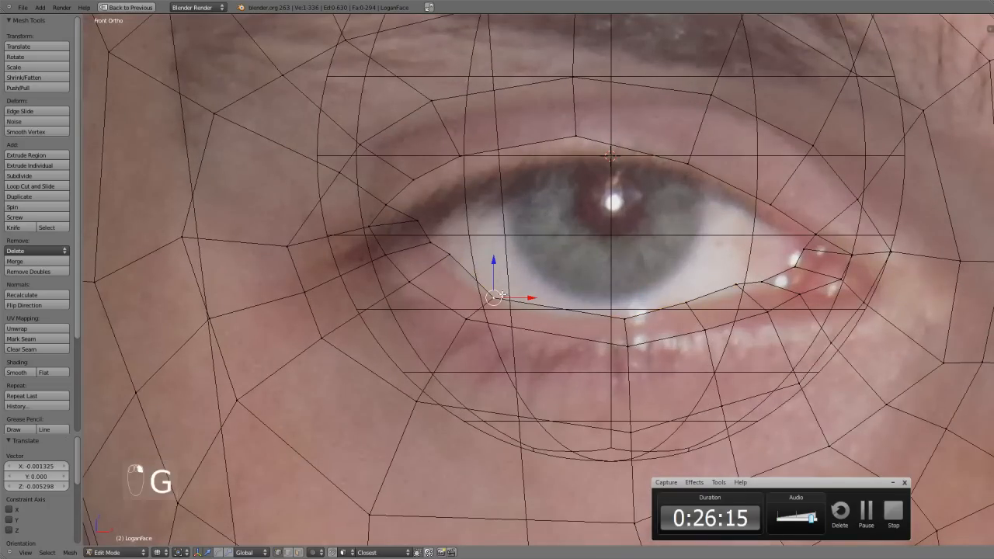
pyautogui.rightClick(447, 254)
pyautogui.press('g')
pyautogui.click(444, 266)
# Reposition three lower lid rim vertices between the iris and the inner eye corner to match the photo.
pyautogui.rightClick(689, 303)
pyautogui.press('g')
pyautogui.click(697, 309)
pyautogui.rightClick(737, 284)
pyautogui.press('g')
pyautogui.click(749, 293)
pyautogui.rightClick(762, 281)
pyautogui.press('g')
pyautogui.click(777, 280)
# Adjust the two rim vertices at the inner eye corner individually to follow the tear duct area.
pyautogui.rightClick(801, 261)
pyautogui.press('g')
pyautogui.click(797, 264)
pyautogui.rightClick(808, 244)
pyautogui.press('g')
pyautogui.click(820, 232)
# Select the eye opening's inner edge loop and examine how the lid rim meets the eyeball in shaded view.
pyautogui.keyDown('alt'); pyautogui.rightClick(805, 247); pyautogui.keyUp('alt')
pyautogui.press('z')
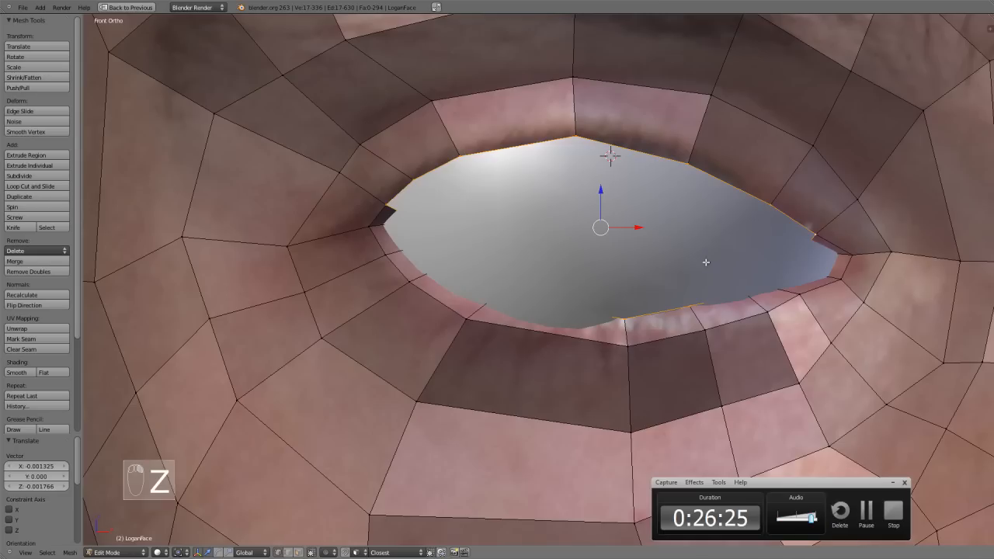
pyautogui.scroll(-1, 683, 272)
pyautogui.scroll(2, 636, 299)
pyautogui.moveTo(607, 324); pyautogui.dragTo(637, 337, button='middle')
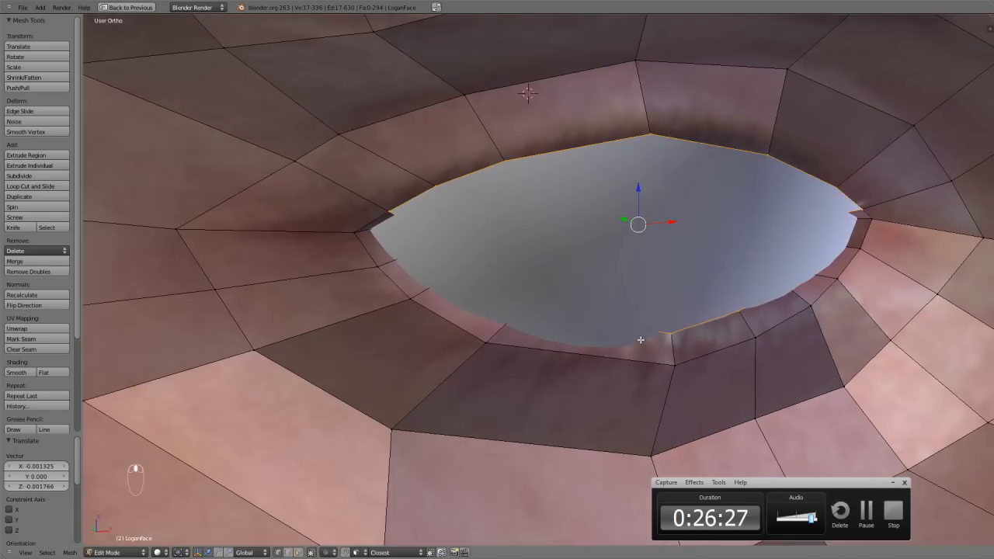
pyautogui.press('Tab')
pyautogui.press('Tab')
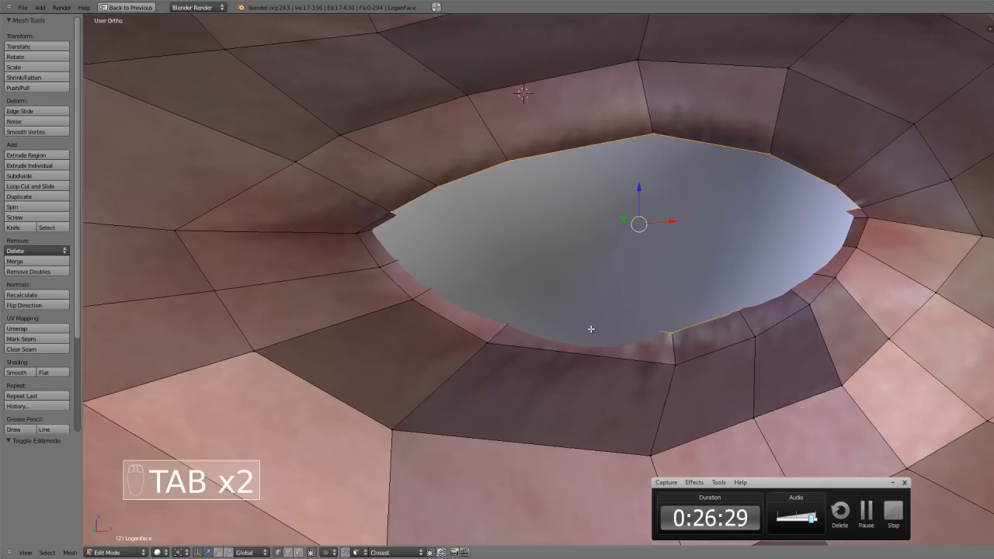
pyautogui.press('z')
pyautogui.press('z')
pyautogui.press('z')
pyautogui.press('z')
# Adjust the lid rim's depth against the eyeball, moving the selected geometry about 0.0049 along Y.
pyautogui.moveTo(501, 309)
pyautogui.mouseDown()
pyautogui.moveTo(505, 323)
pyautogui.moveTo(494, 319)
pyautogui.mouseUp()
pyautogui.scroll(-3, 597, 368)
pyautogui.moveTo(641, 352)
pyautogui.mouseDown(button='middle')
pyautogui.moveTo(621, 349)
pyautogui.moveTo(646, 356)
pyautogui.mouseUp(button='middle')
pyautogui.rightClick(612, 311)
pyautogui.moveTo(596, 306); pyautogui.dragTo(635, 287)
pyautogui.moveTo(635, 287)
pyautogui.mouseDown(button='middle')
pyautogui.moveTo(525, 273)
pyautogui.moveTo(607, 378)
pyautogui.moveTo(583, 329)
pyautogui.moveTo(598, 343)
pyautogui.mouseUp(button='middle')
# Reduce the eye opening's loop selection to its upper lid vertices and shift them to fit the eyeball surface.
pyautogui.press('z')
pyautogui.keyDown('alt'); pyautogui.rightClick(607, 358); pyautogui.keyUp('alt')
pyautogui.press('KP_1')
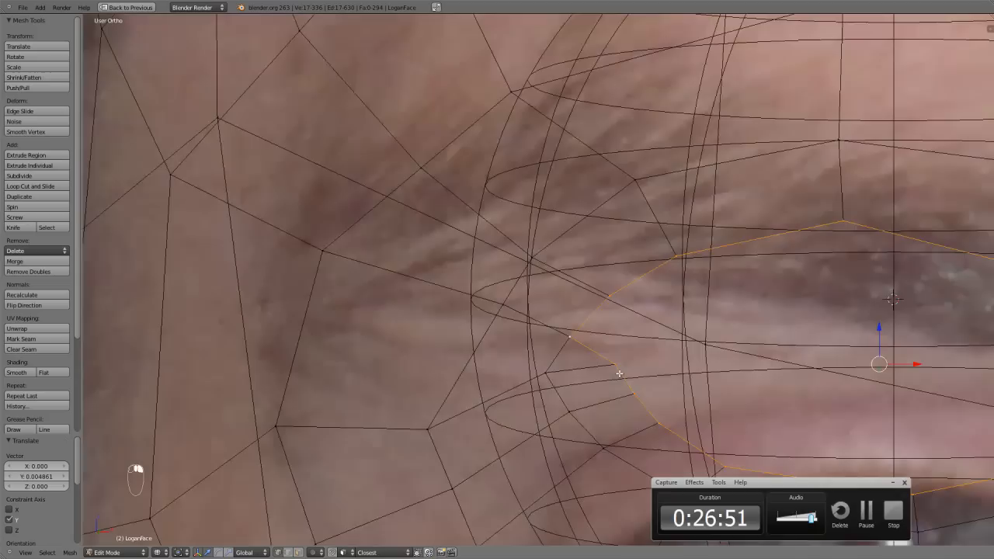
pyautogui.scroll(-3, 622, 374)
pyautogui.press('b')
pyautogui.press('c')
pyautogui.moveTo(853, 359)
pyautogui.mouseDown(button='middle')
pyautogui.moveTo(807, 380)
pyautogui.moveTo(652, 385)
pyautogui.moveTo(530, 323)
pyautogui.moveTo(543, 353)
pyautogui.moveTo(474, 392)
pyautogui.mouseUp(button='middle')
pyautogui.rightClick(529, 320)
pyautogui.press('z')
pyautogui.moveTo(568, 364); pyautogui.dragTo(603, 339, button='middle')
pyautogui.moveTo(667, 312); pyautogui.dragTo(673, 310)
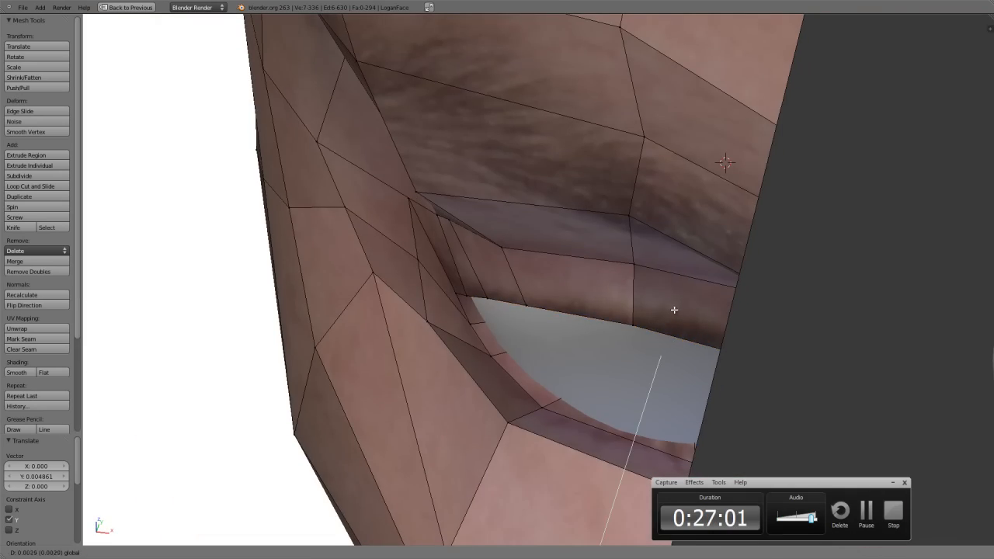
pyautogui.click(676, 306)
# Lower the selected upper lid rim vertices about 0.0066 along Z and fine-tune their height in front view.
pyautogui.moveTo(675, 307); pyautogui.dragTo(722, 262, button='middle')
pyautogui.moveTo(622, 344); pyautogui.dragTo(610, 339)
pyautogui.moveTo(643, 311); pyautogui.dragTo(643, 317)
pyautogui.moveTo(644, 317); pyautogui.dragTo(588, 352, button='middle')
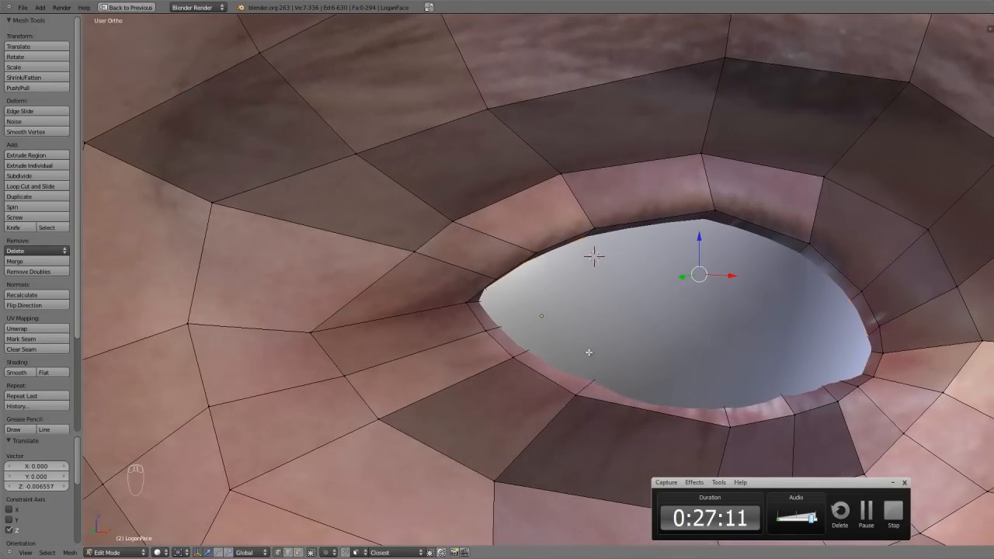
pyautogui.press('KP_1')
pyautogui.moveTo(696, 236); pyautogui.dragTo(692, 234)
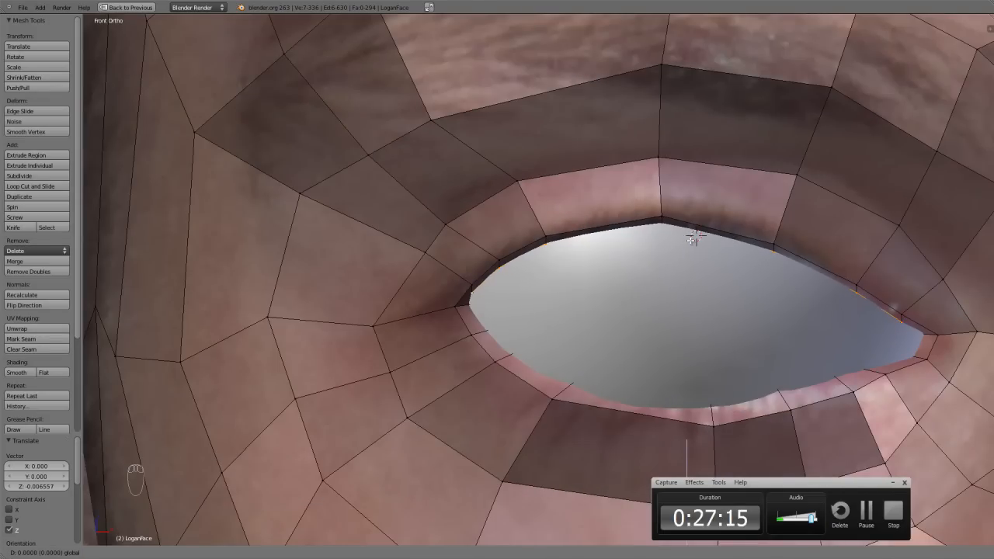
# Examine the finished eyelids on the whole face in Object Mode, keeping LoganFace selected.
pyautogui.press('Tab')
pyautogui.scroll(-3, 735, 332)
pyautogui.scroll(-8, 688, 362)
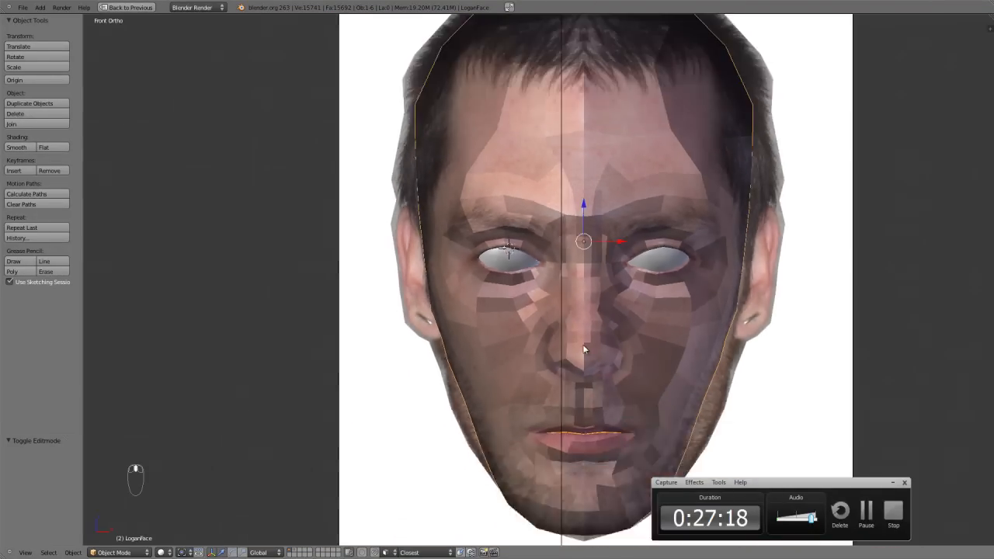
pyautogui.scroll(-1, 583, 346)
pyautogui.moveTo(584, 345)
pyautogui.mouseDown(button='middle')
pyautogui.moveTo(615, 353)
pyautogui.moveTo(573, 352)
pyautogui.mouseUp(button='middle')
pyautogui.scroll(3, 573, 352)
pyautogui.press('KP_1')
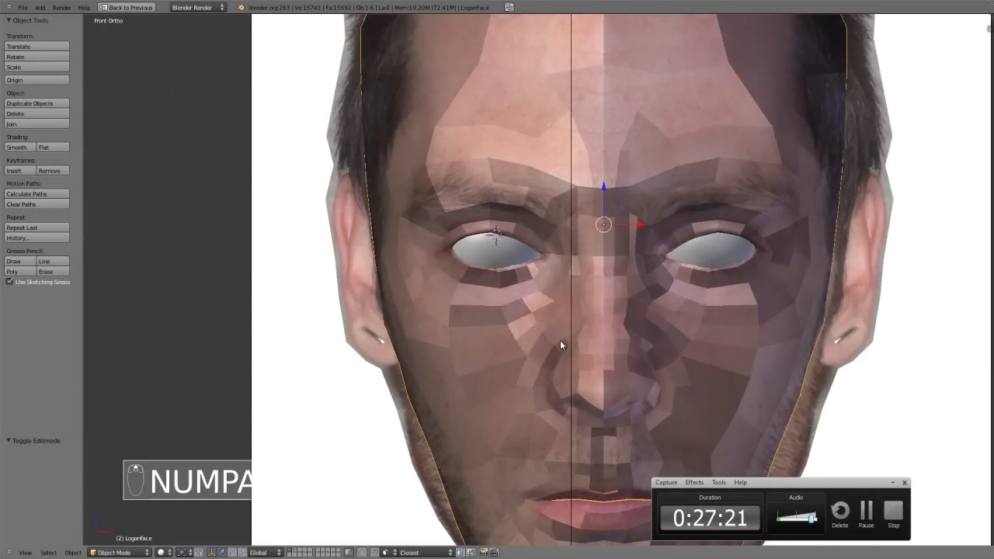
pyautogui.scroll(8, 505, 291)
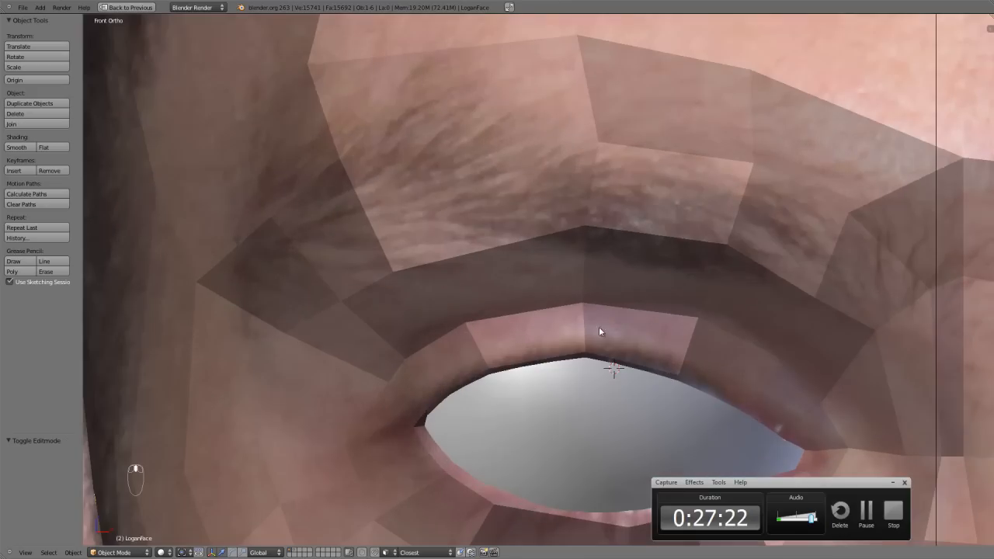
pyautogui.rightClick(616, 320)
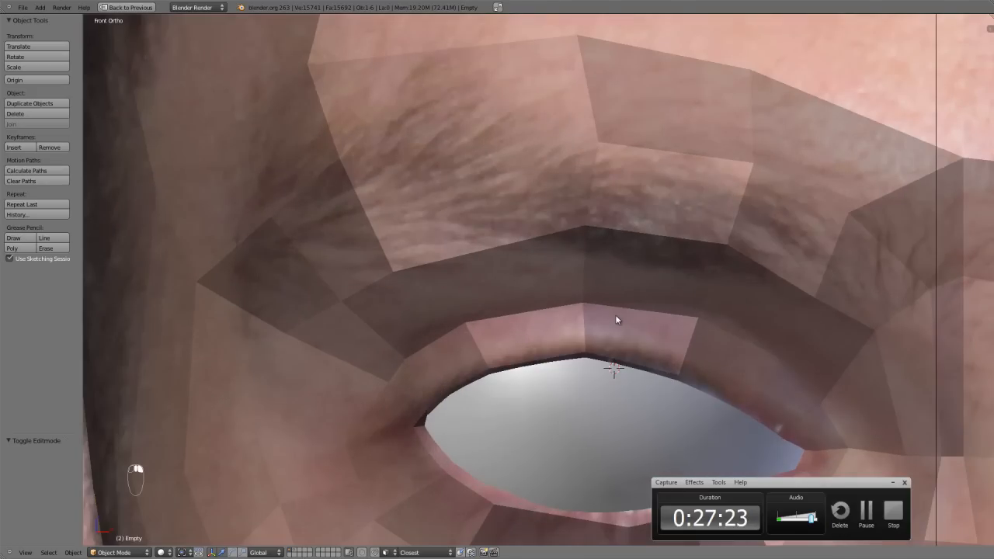
pyautogui.rightClick(586, 282)
pyautogui.scroll(-2, 586, 282)
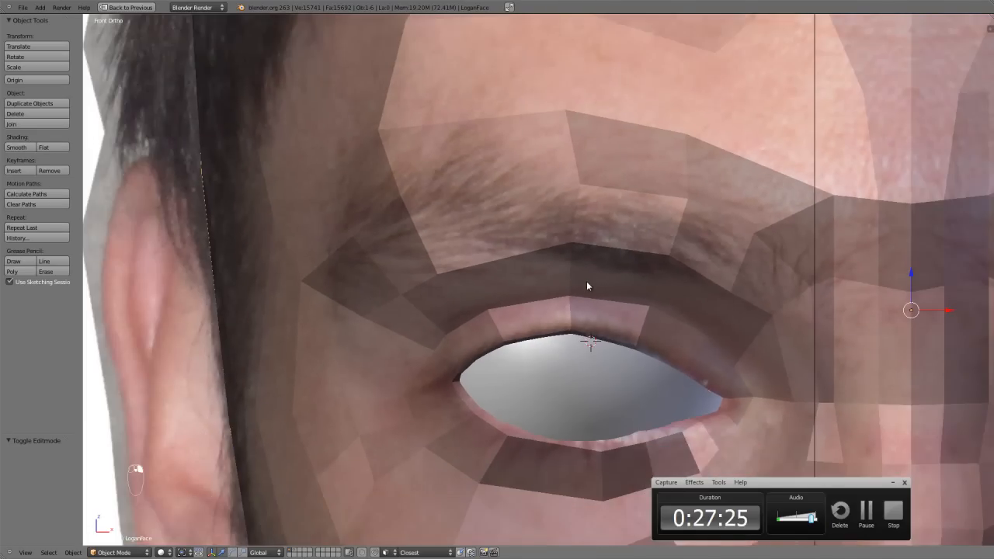
pyautogui.press('Tab')
pyautogui.scroll(-5, 685, 312)
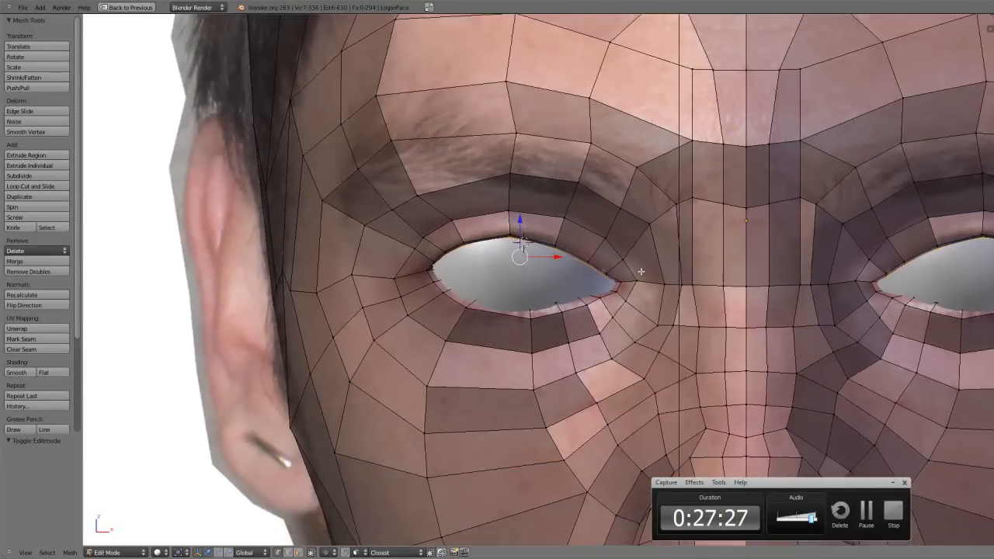
pyautogui.scroll(6, 665, 325)
pyautogui.press('Tab')
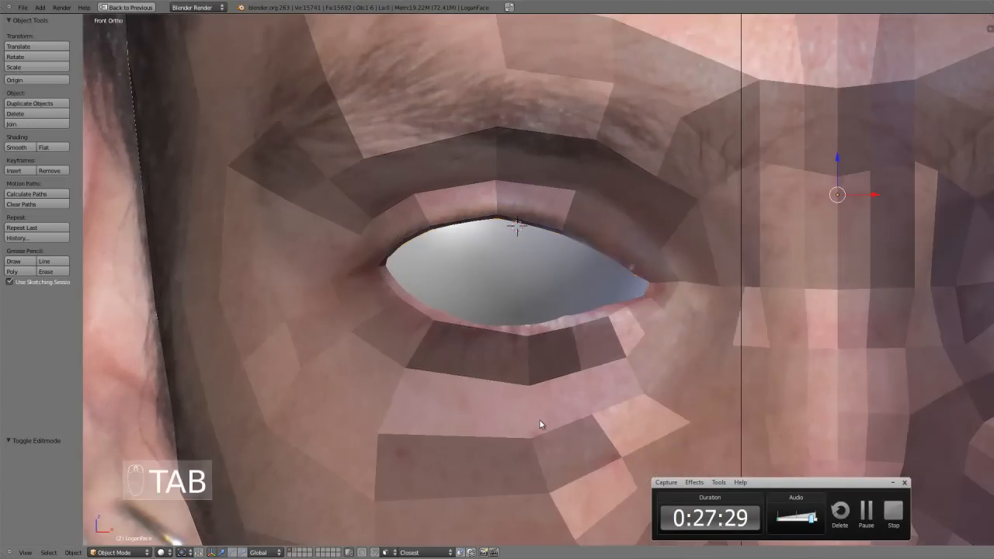
pyautogui.scroll(-5, 537, 412)
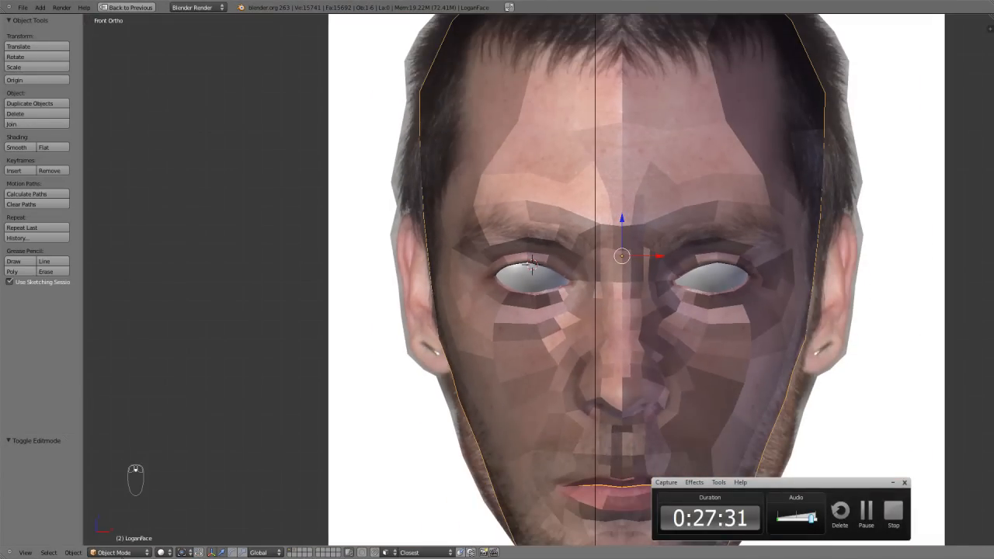
# Switch LoganFace to Sculpt Mode and smooth the cheek below the eye with the Smooth brush.
pyautogui.click(114, 552)
pyautogui.click(116, 519)
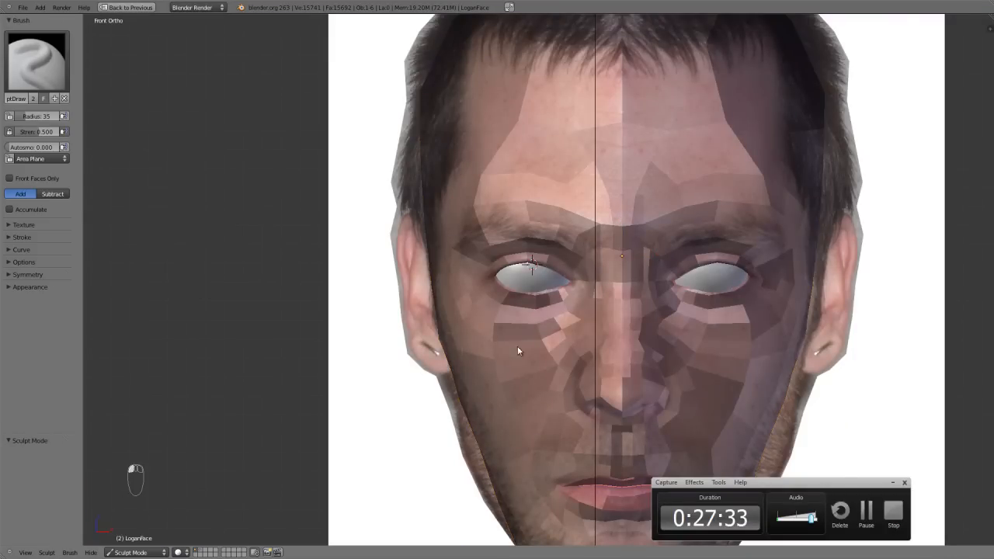
pyautogui.scroll(3, 528, 350)
pyautogui.press('s')
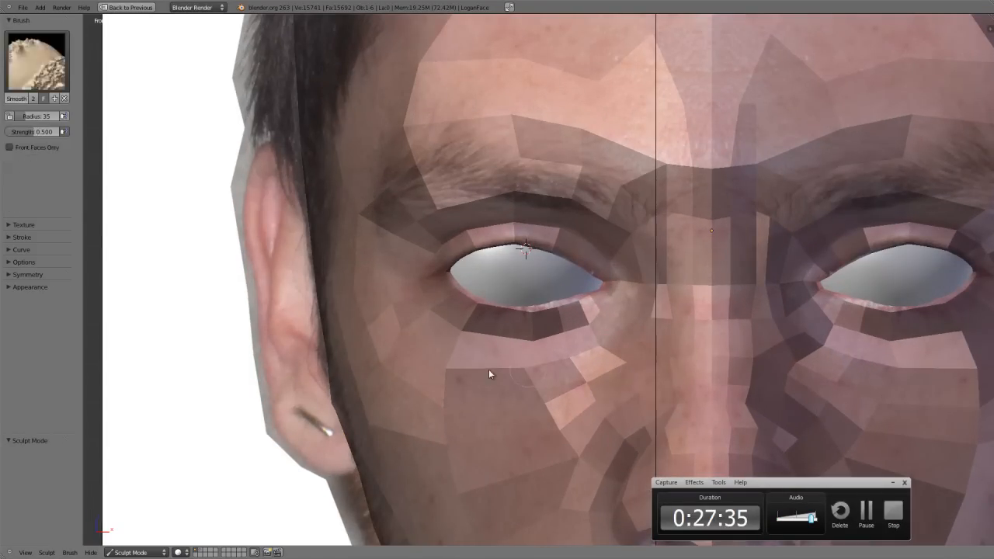
pyautogui.moveTo(449, 368); pyautogui.dragTo(443, 366)
# Switch to the Draw brush with a radius of 83 and smooth the faces around and below the eye.
pyautogui.press('d')
pyautogui.press('f')
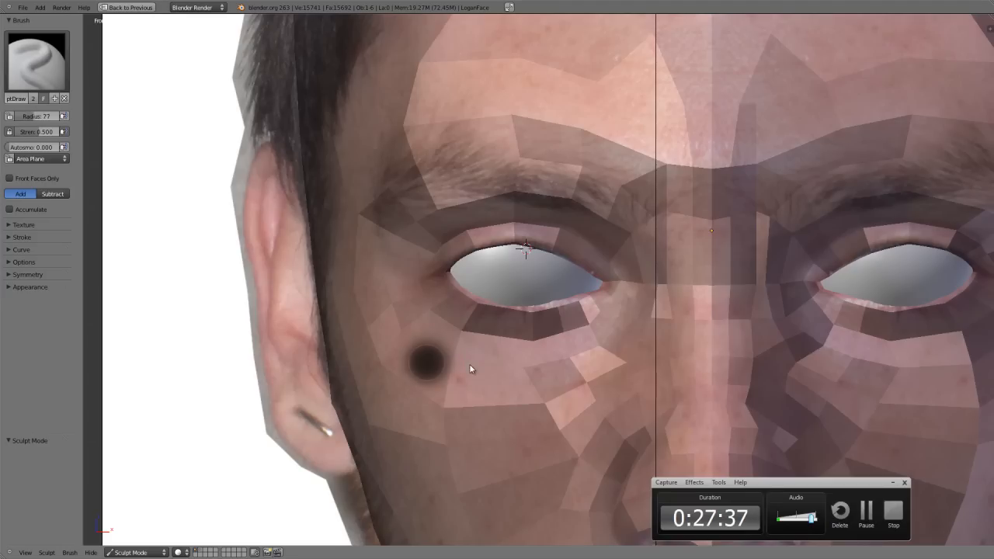
pyautogui.click(445, 371)
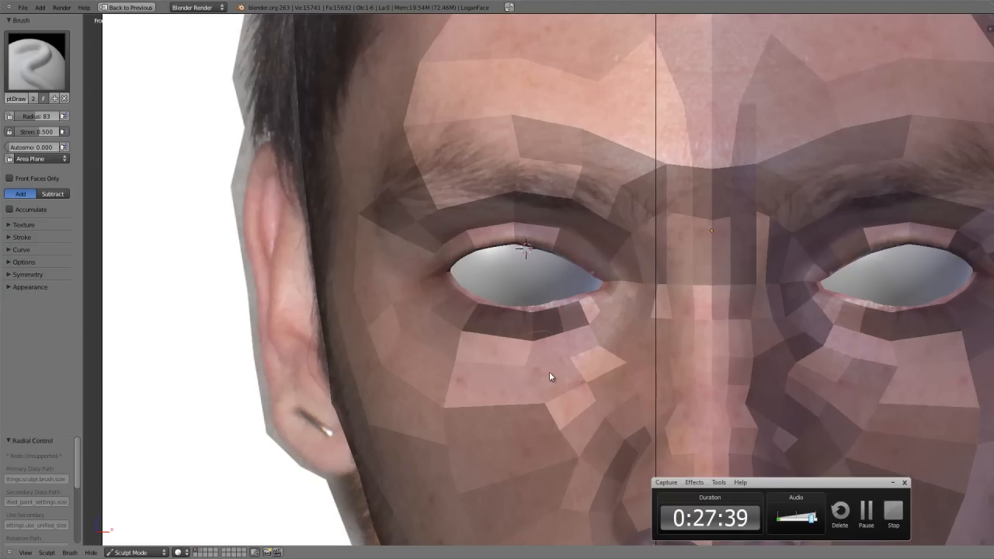
pyautogui.scroll(-1, 606, 375)
pyautogui.moveTo(606, 375); pyautogui.dragTo(666, 391, button='middle')
pyautogui.scroll(3, 666, 391)
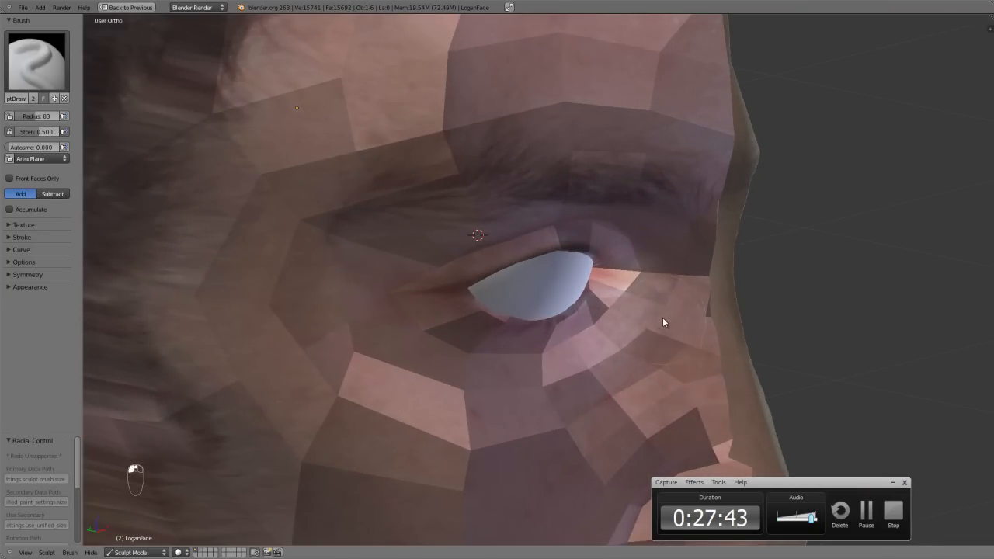
pyautogui.moveTo(643, 322)
pyautogui.keyDown('shift'); pyautogui.mouseDown()
pyautogui.moveTo(564, 382)
pyautogui.moveTo(520, 390)
pyautogui.moveTo(449, 379)
pyautogui.mouseUp(); pyautogui.keyUp('shift')
pyautogui.moveTo(454, 409); pyautogui.dragTo(427, 395, button='middle')
pyautogui.scroll(-2, 510, 371)
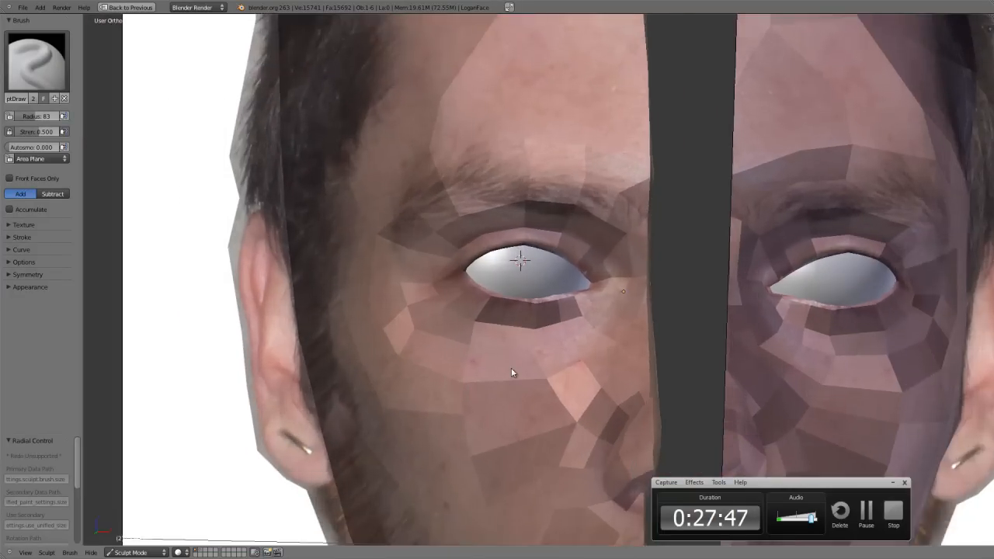
pyautogui.scroll(1, 511, 371)
# Restore the multi-pane layout, load LoganMirror1.png into the image editor and view the eye and cheek up close.
pyautogui.hotkey('ctrl', 'Up')
pyautogui.scroll(-5, 706, 383)
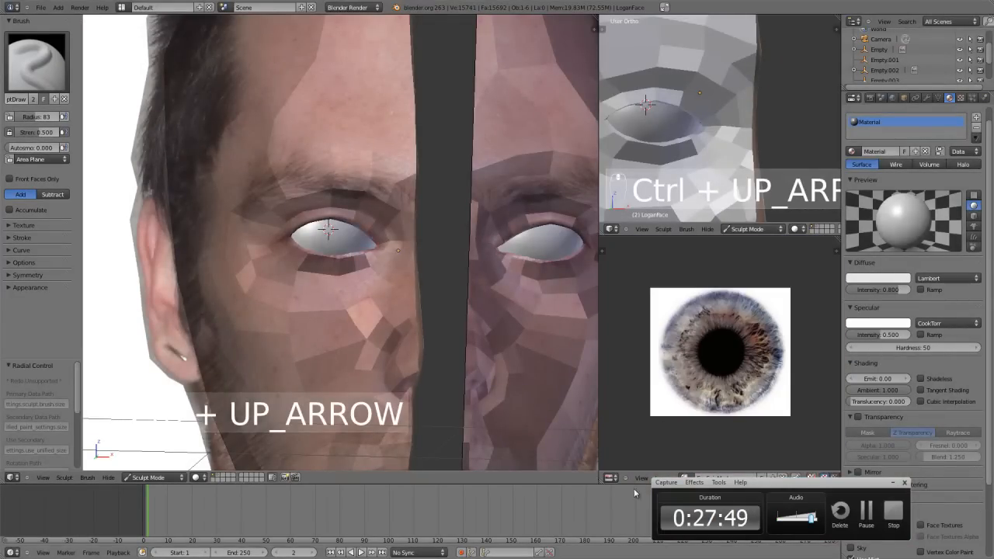
pyautogui.click(892, 486)
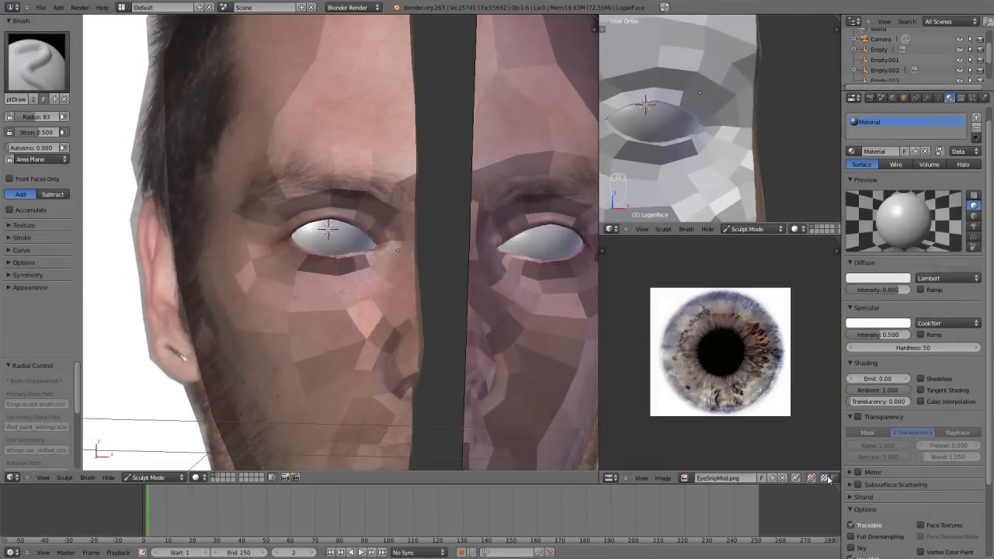
pyautogui.click(684, 477)
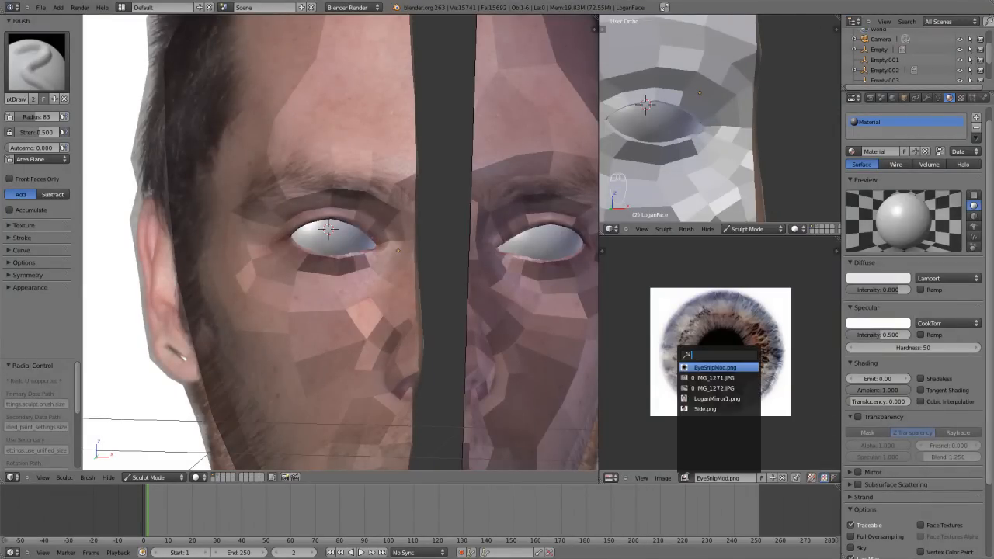
pyautogui.click(725, 398)
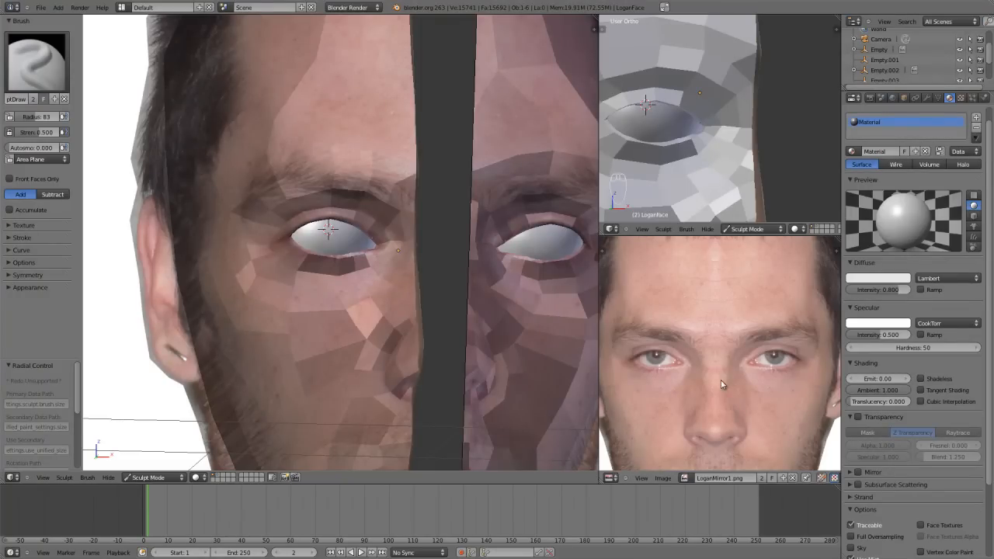
pyautogui.scroll(4, 721, 384)
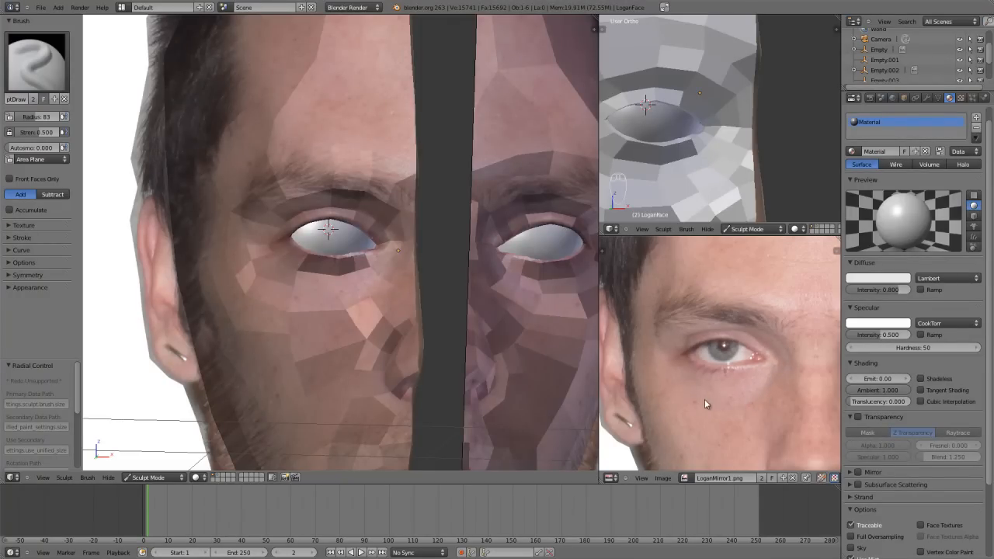
pyautogui.scroll(4, 763, 380)
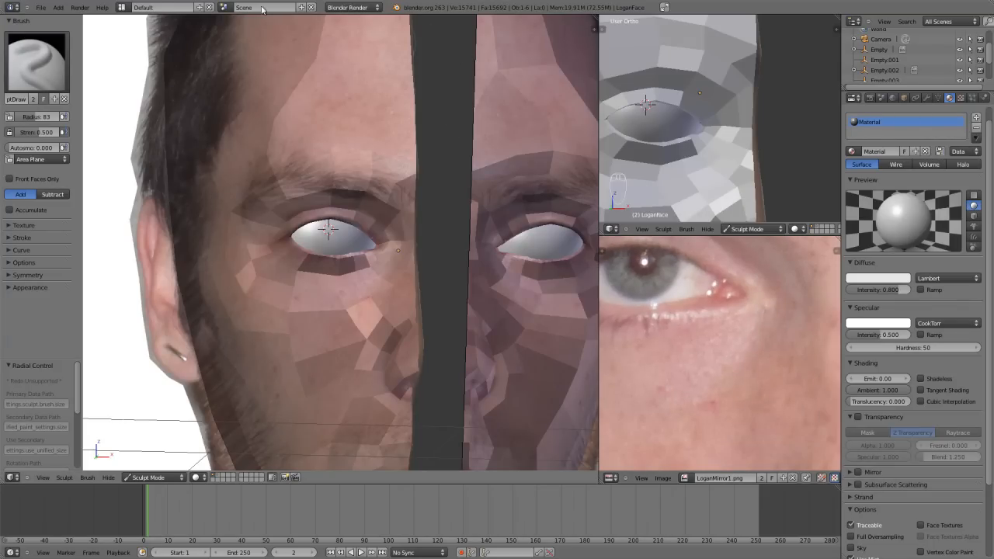
# Change the screen layout to Modeling and view the topology sketch around the photo's nose and eyes.
pyautogui.click(122, 7)
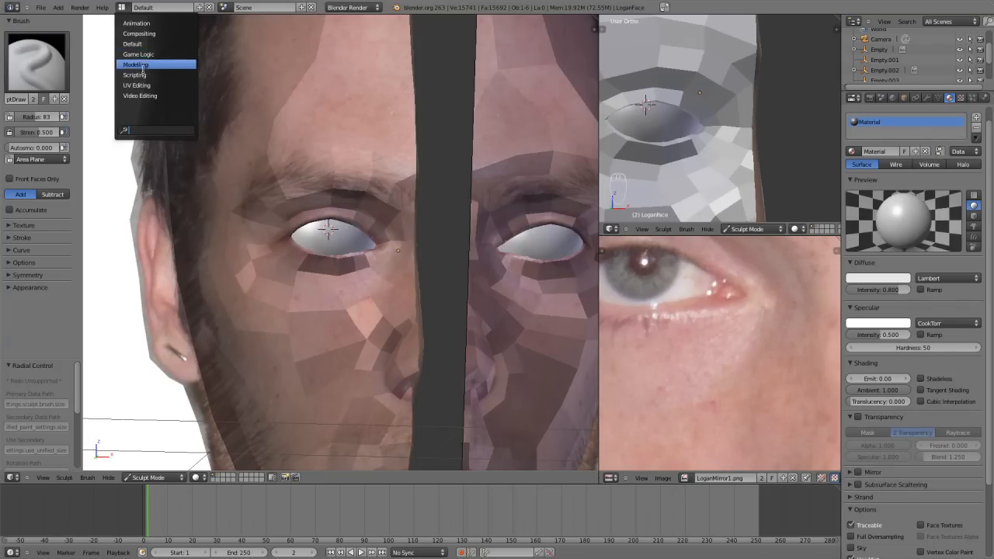
pyautogui.click(143, 75)
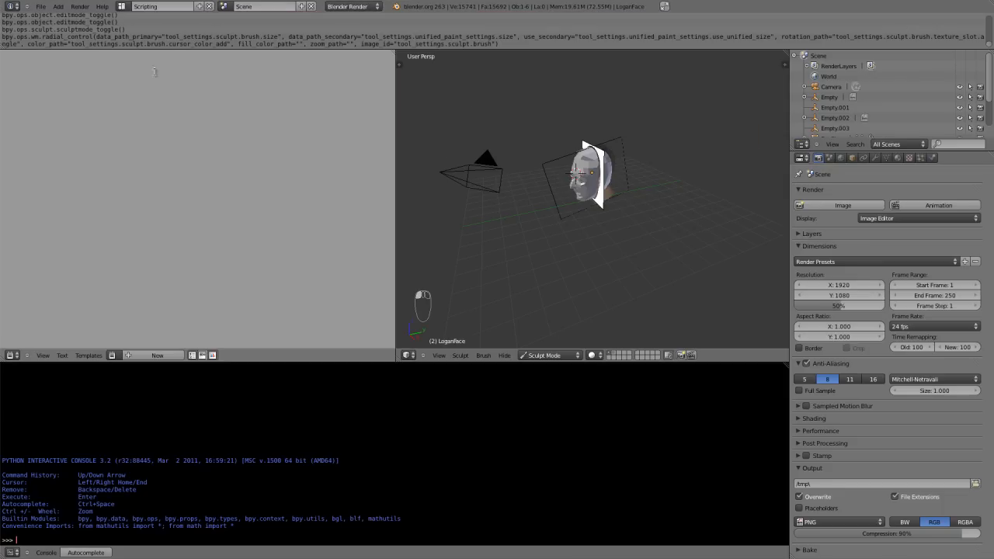
pyautogui.click(124, 6)
pyautogui.click(137, 63)
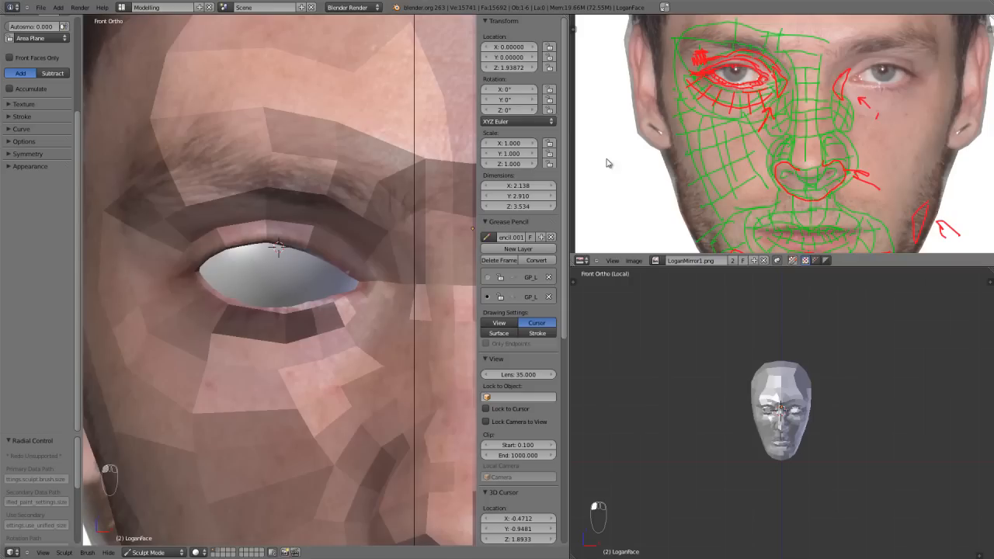
pyautogui.scroll(3, 794, 150)
pyautogui.scroll(-1, 798, 185)
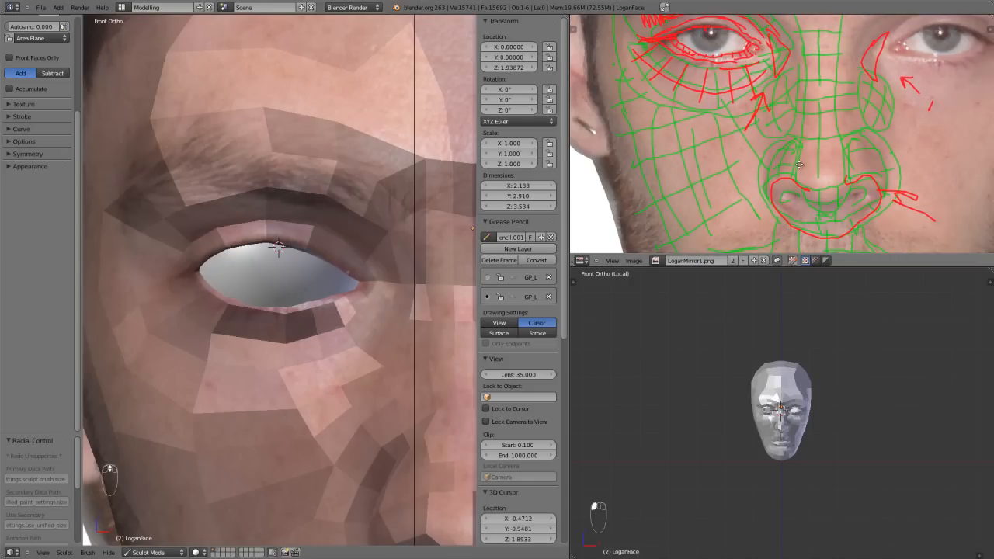
pyautogui.moveTo(797, 160); pyautogui.dragTo(795, 173, button='middle')
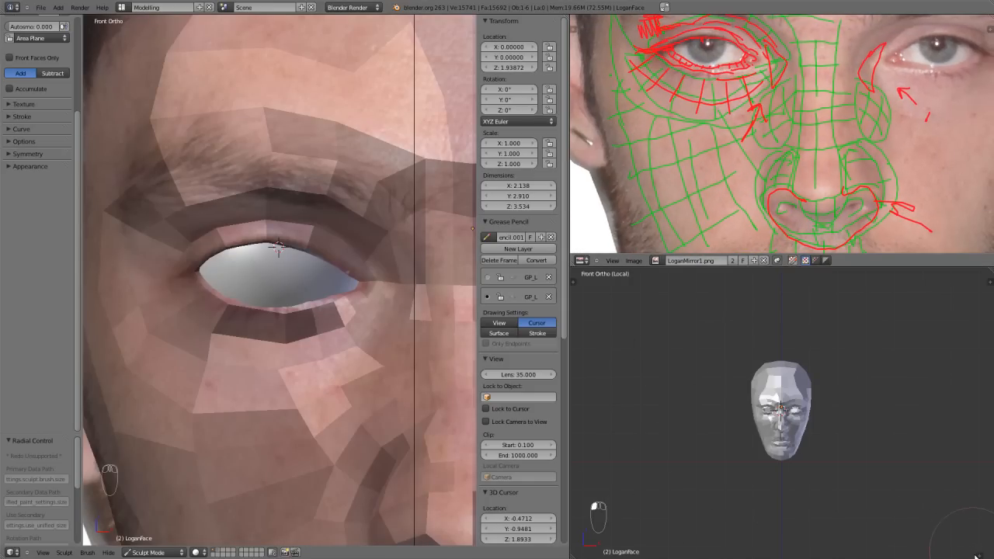
# Turn the lower 3D view into an image editor showing LoganMirror1.png, framed closely on the eye and brow.
pyautogui.click(977, 554)
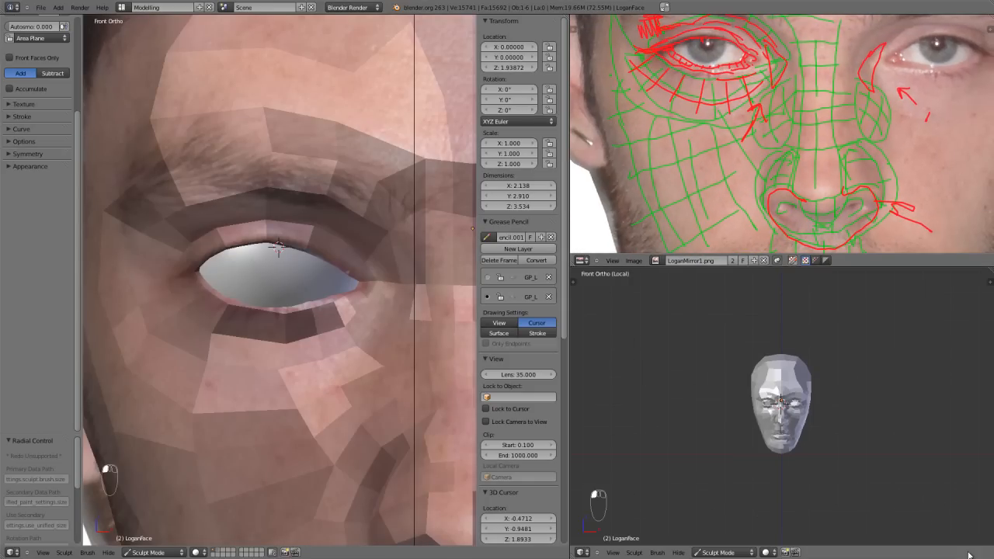
pyautogui.click(579, 552)
pyautogui.click(597, 491)
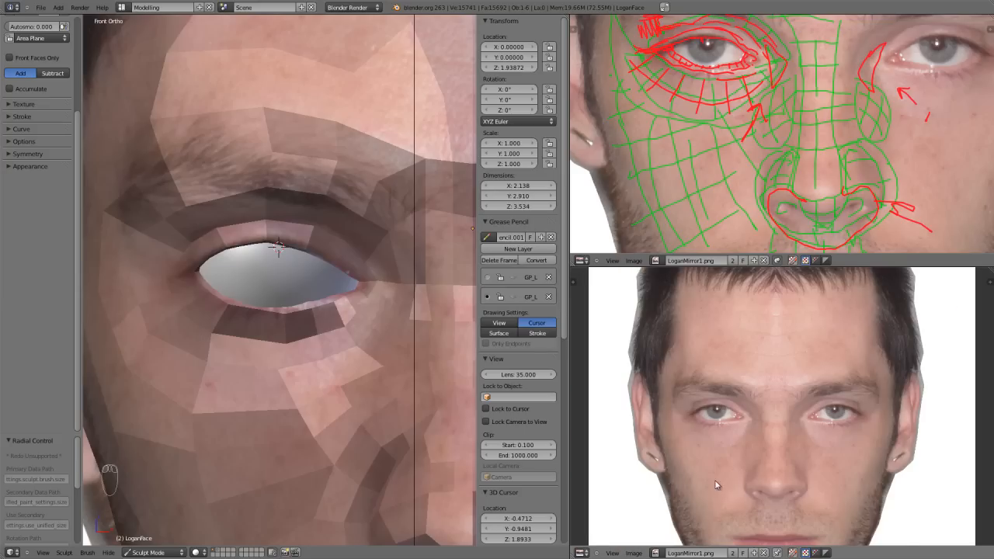
pyautogui.scroll(2, 768, 418)
pyautogui.moveTo(734, 492); pyautogui.dragTo(810, 477, button='middle')
pyautogui.scroll(3, 829, 456)
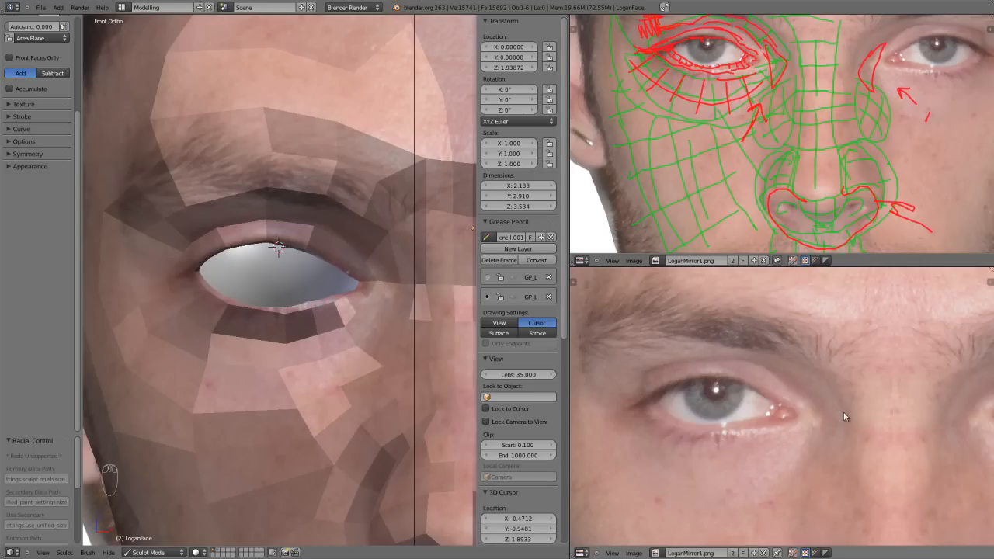
pyautogui.scroll(4, 341, 337)
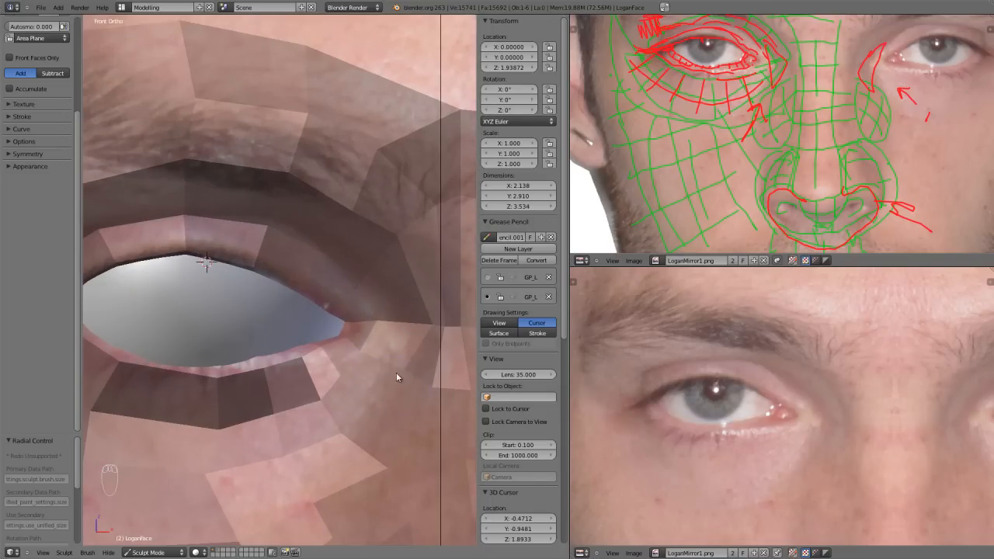
# Resize the Draw brush, then sculpt and smooth the faces below the eye and around its outer corner.
pyautogui.moveTo(292, 485)
pyautogui.mouseDown()
pyautogui.moveTo(195, 482)
pyautogui.moveTo(338, 453)
pyautogui.mouseUp()
pyautogui.moveTo(281, 458); pyautogui.dragTo(322, 433, button='middle')
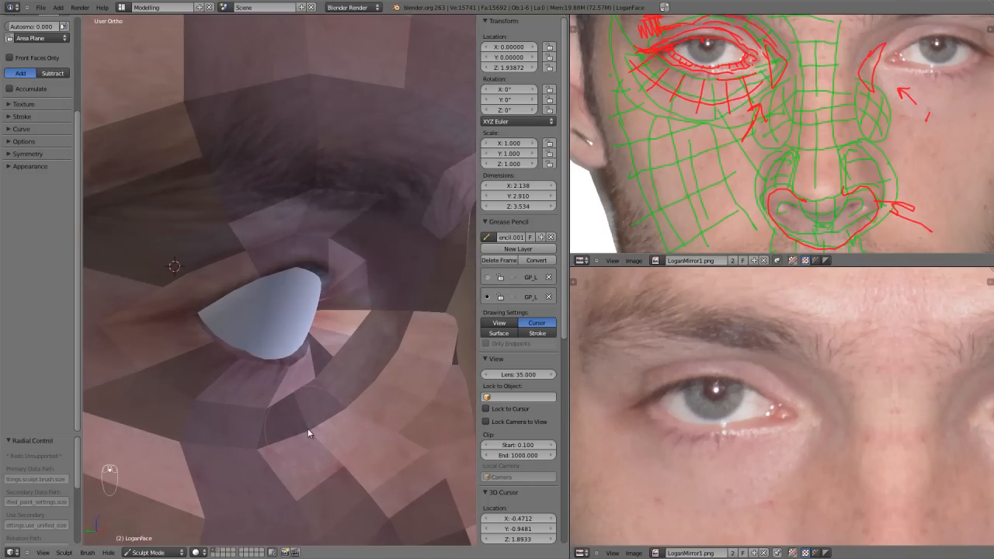
pyautogui.press('f')
pyautogui.click(332, 426)
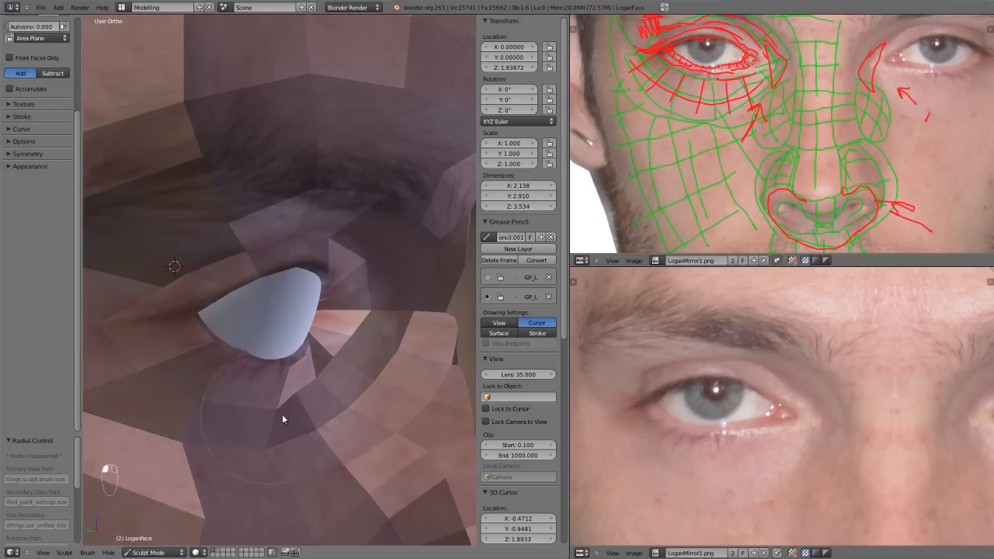
pyautogui.moveTo(342, 399)
pyautogui.mouseDown(button='middle')
pyautogui.moveTo(271, 397)
pyautogui.moveTo(322, 397)
pyautogui.mouseUp(button='middle')
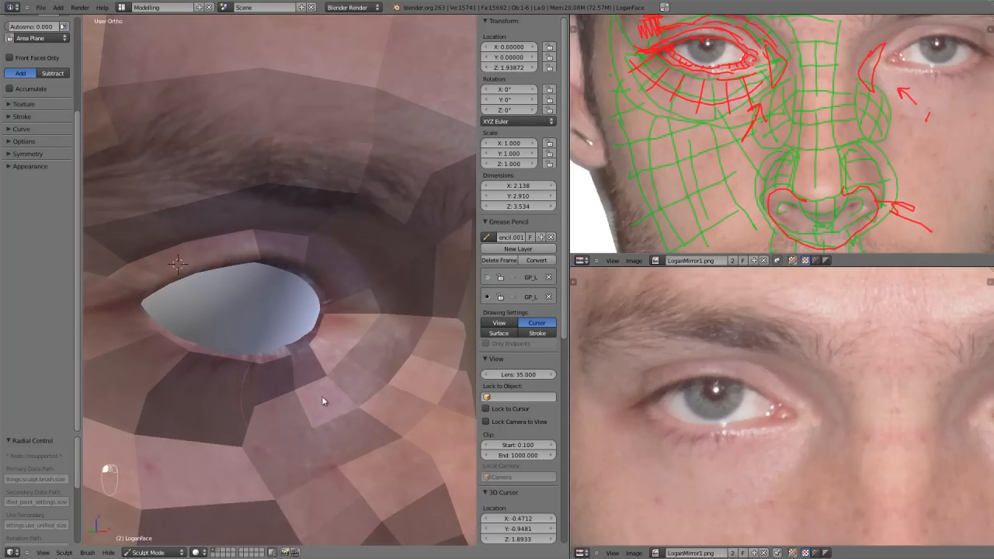
pyautogui.moveTo(140, 385); pyautogui.dragTo(239, 365, button='middle')
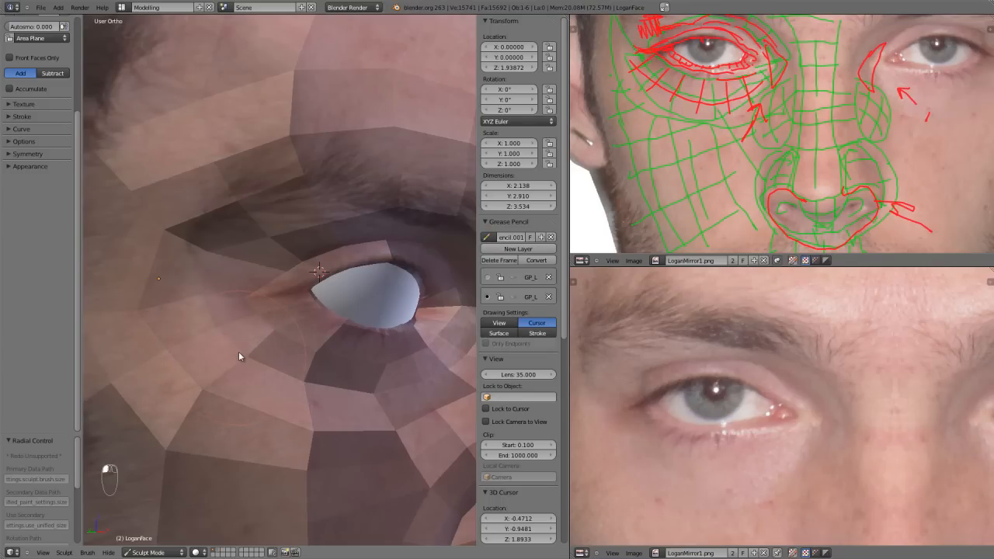
pyautogui.moveTo(240, 324); pyautogui.dragTo(245, 312)
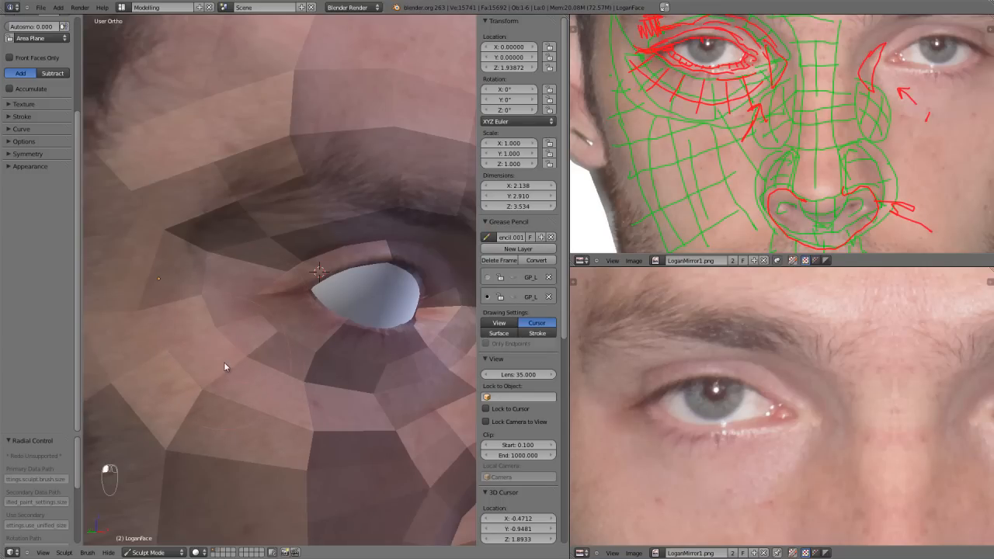
pyautogui.keyDown('shift'); pyautogui.moveTo(264, 396); pyautogui.dragTo(275, 386); pyautogui.keyUp('shift')
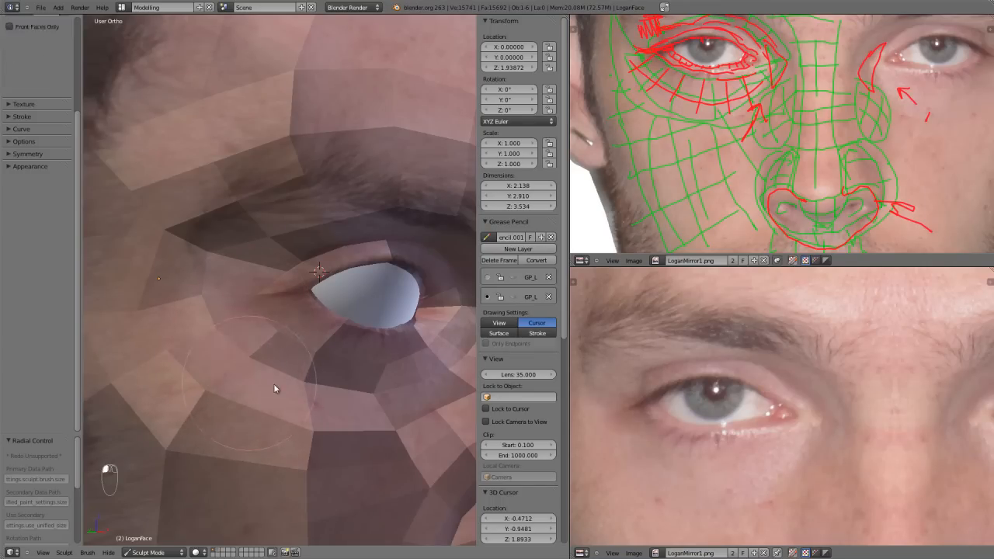
# Smooth the cheek faces directly under the lower eyelid from the front view.
pyautogui.scroll(-1, 354, 386)
pyautogui.moveTo(354, 387)
pyautogui.mouseDown(button='middle')
pyautogui.moveTo(279, 394)
pyautogui.moveTo(299, 389)
pyautogui.mouseUp(button='middle')
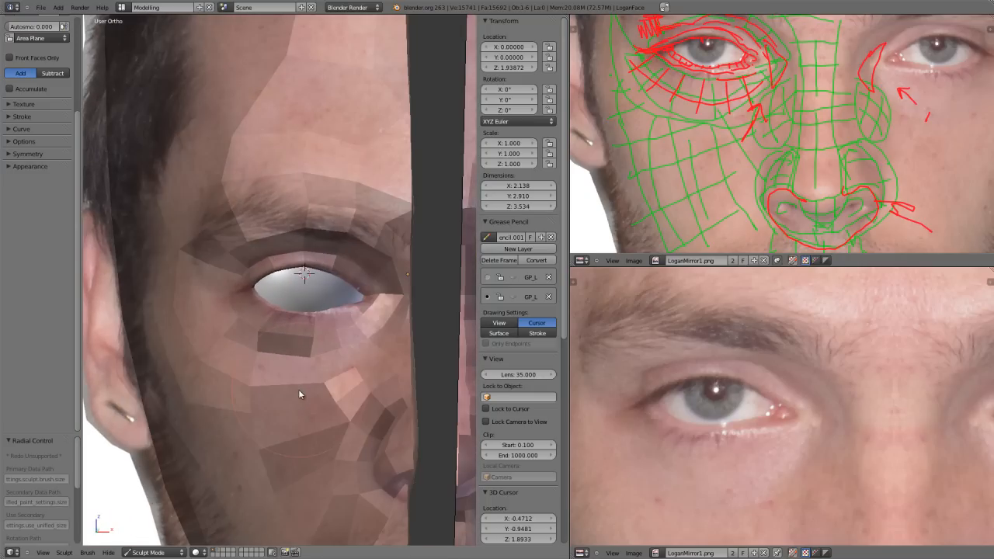
pyautogui.press('KP_1')
pyautogui.scroll(3, 326, 380)
pyautogui.scroll(2, 327, 382)
pyautogui.keyDown('shift'); pyautogui.moveTo(361, 376); pyautogui.dragTo(476, 300, button='middle'); pyautogui.keyUp('shift')
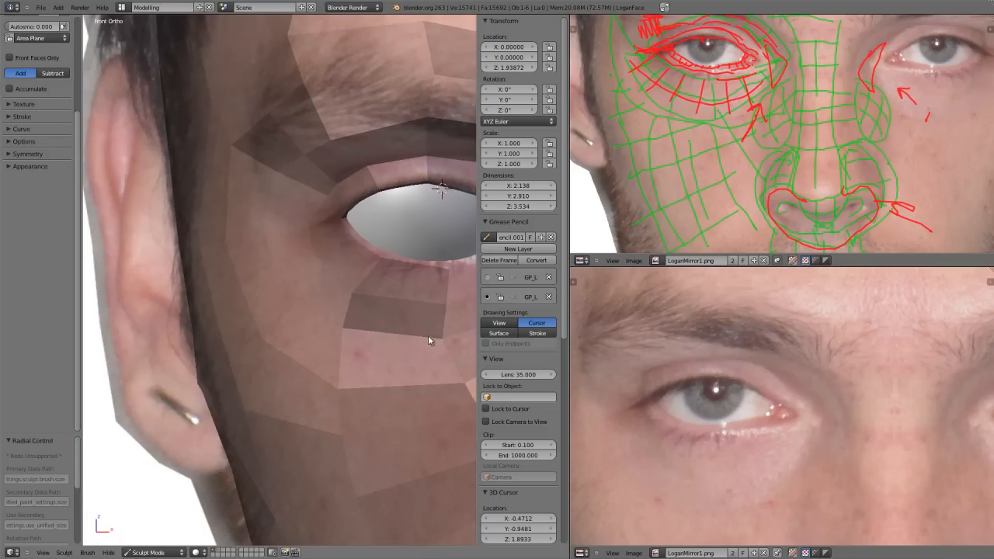
pyautogui.moveTo(433, 344)
pyautogui.keyDown('shift'); pyautogui.mouseDown()
pyautogui.moveTo(418, 328)
pyautogui.moveTo(430, 329)
pyautogui.mouseUp(); pyautogui.keyUp('shift')
# Switch to the Grab brush, maximize the 3D view and adjust the faces below the eye's inner corner.
pyautogui.scroll(-1, 434, 341)
pyautogui.press('g')
pyautogui.moveTo(405, 340)
pyautogui.mouseDown(button='middle')
pyautogui.moveTo(451, 357)
pyautogui.moveTo(296, 330)
pyautogui.moveTo(318, 334)
pyautogui.moveTo(323, 304)
pyautogui.moveTo(303, 340)
pyautogui.moveTo(350, 310)
pyautogui.mouseUp(button='middle')
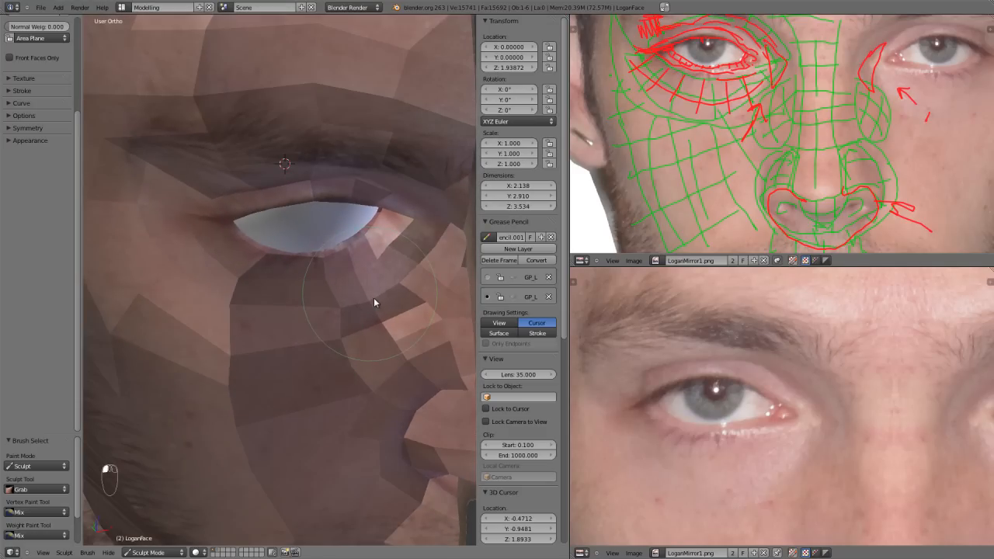
pyautogui.moveTo(399, 256)
pyautogui.mouseDown(button='middle')
pyautogui.moveTo(271, 266)
pyautogui.moveTo(282, 340)
pyautogui.moveTo(268, 317)
pyautogui.mouseUp(button='middle')
pyautogui.hotkey('ctrl', 'Up')
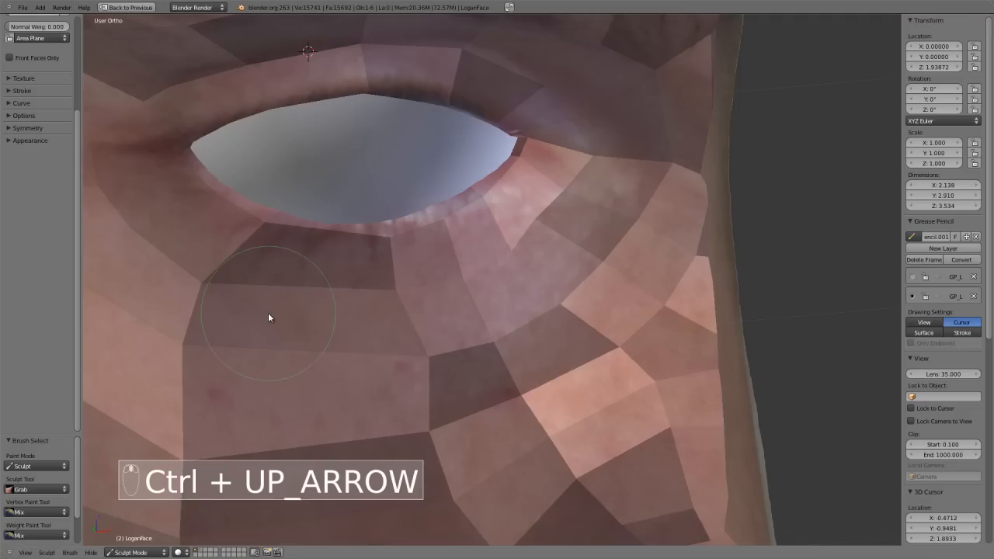
pyautogui.moveTo(552, 286)
pyautogui.mouseDown(button='middle')
pyautogui.moveTo(517, 278)
pyautogui.moveTo(590, 293)
pyautogui.moveTo(572, 280)
pyautogui.mouseUp(button='middle')
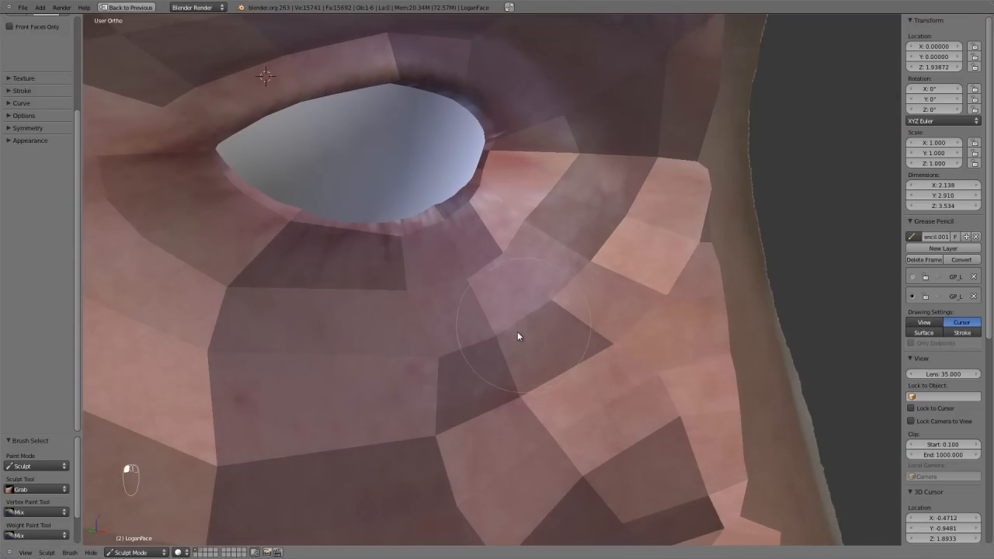
pyautogui.moveTo(564, 281)
pyautogui.mouseDown(button='middle')
pyautogui.moveTo(526, 288)
pyautogui.moveTo(538, 299)
pyautogui.moveTo(565, 293)
pyautogui.moveTo(530, 233)
pyautogui.mouseUp(button='middle')
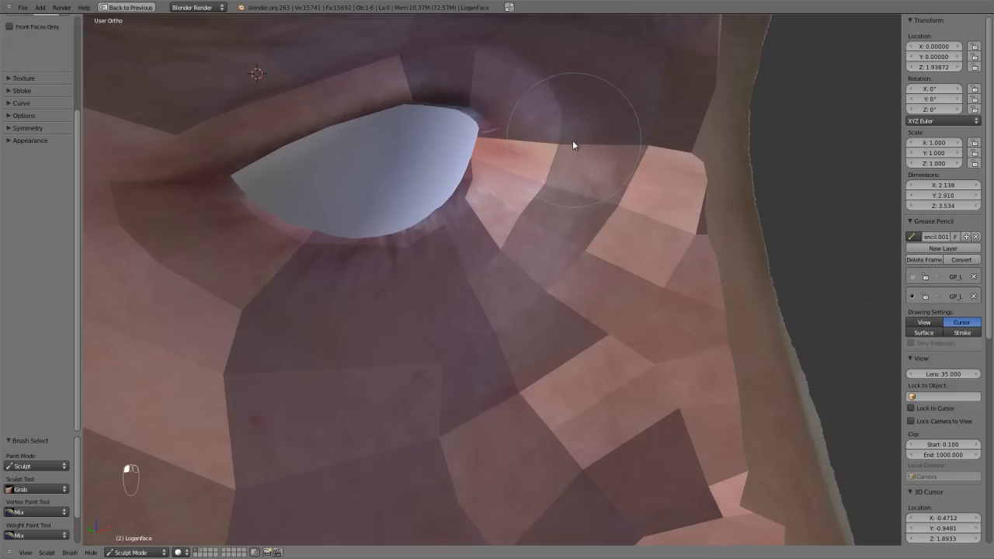
pyautogui.moveTo(561, 149)
pyautogui.mouseDown(button='middle')
pyautogui.moveTo(521, 140)
pyautogui.moveTo(557, 162)
pyautogui.moveTo(579, 151)
pyautogui.moveTo(533, 129)
pyautogui.moveTo(551, 146)
pyautogui.mouseUp(button='middle')
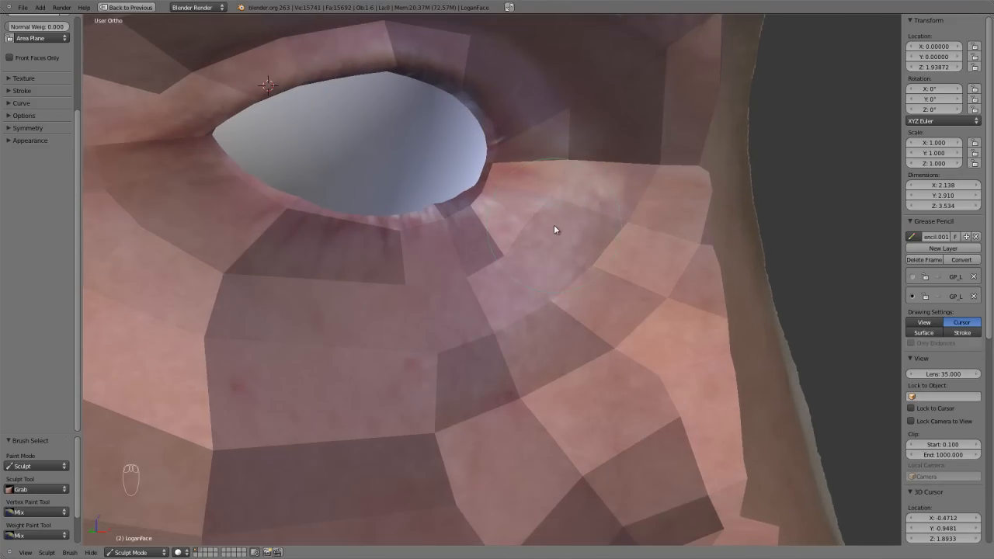
pyautogui.moveTo(597, 243); pyautogui.dragTo(535, 267, button='middle')
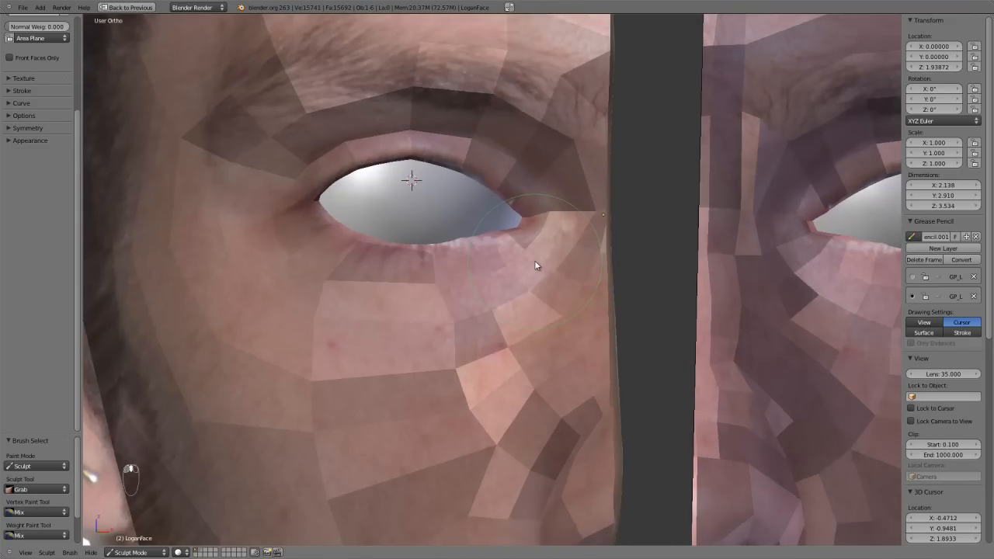
# Enlarge the Grab brush and pull the face loops under the eye into a rounder flow from the front view.
pyautogui.press('KP_1')
pyautogui.scroll(2, 505, 310)
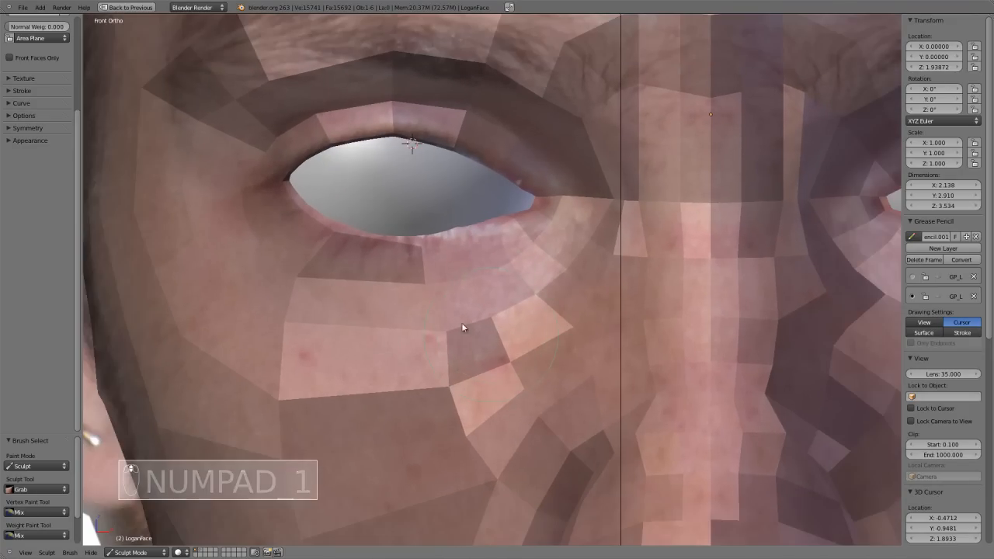
pyautogui.press('g')
pyautogui.press('f')
pyautogui.click(468, 342)
pyautogui.moveTo(468, 342)
pyautogui.mouseDown()
pyautogui.moveTo(474, 354)
pyautogui.moveTo(534, 300)
pyautogui.moveTo(544, 314)
pyautogui.mouseUp()
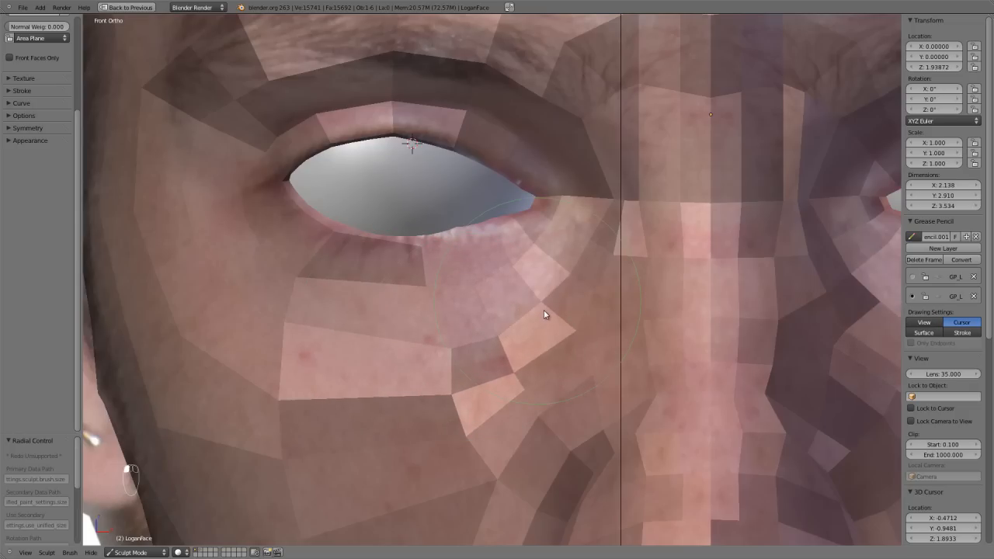
pyautogui.moveTo(308, 326); pyautogui.dragTo(303, 345)
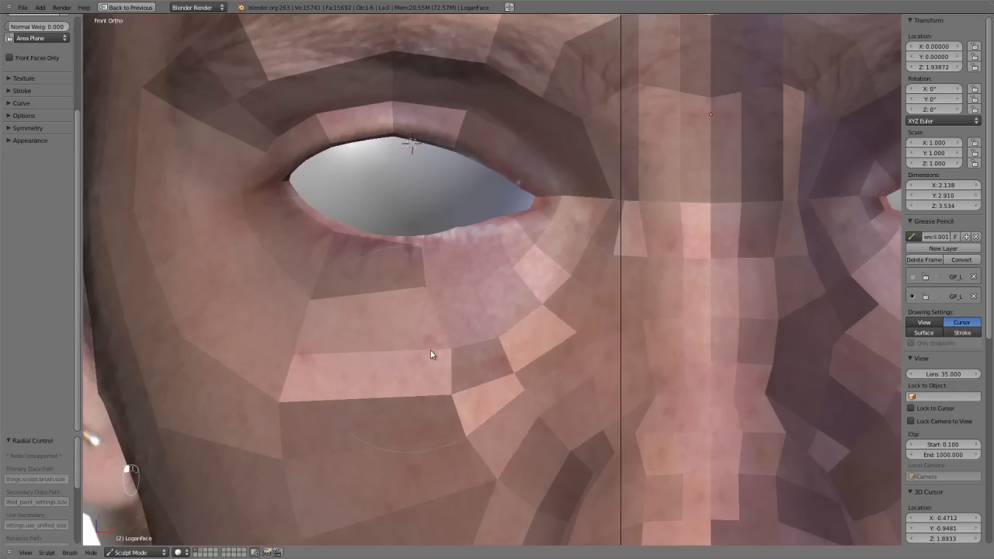
pyautogui.moveTo(430, 350); pyautogui.dragTo(422, 368)
pyautogui.moveTo(360, 386)
pyautogui.mouseDown()
pyautogui.moveTo(378, 379)
pyautogui.moveTo(391, 416)
pyautogui.moveTo(486, 395)
pyautogui.mouseUp()
# Smooth the upper cheek faces beneath the eye, working from the front and from the side.
pyautogui.keyDown('shift'); pyautogui.click(317, 414); pyautogui.keyUp('shift')
pyautogui.scroll(-2, 430, 363)
pyautogui.moveTo(430, 363)
pyautogui.mouseDown(button='middle')
pyautogui.moveTo(486, 373)
pyautogui.moveTo(491, 361)
pyautogui.mouseUp(button='middle')
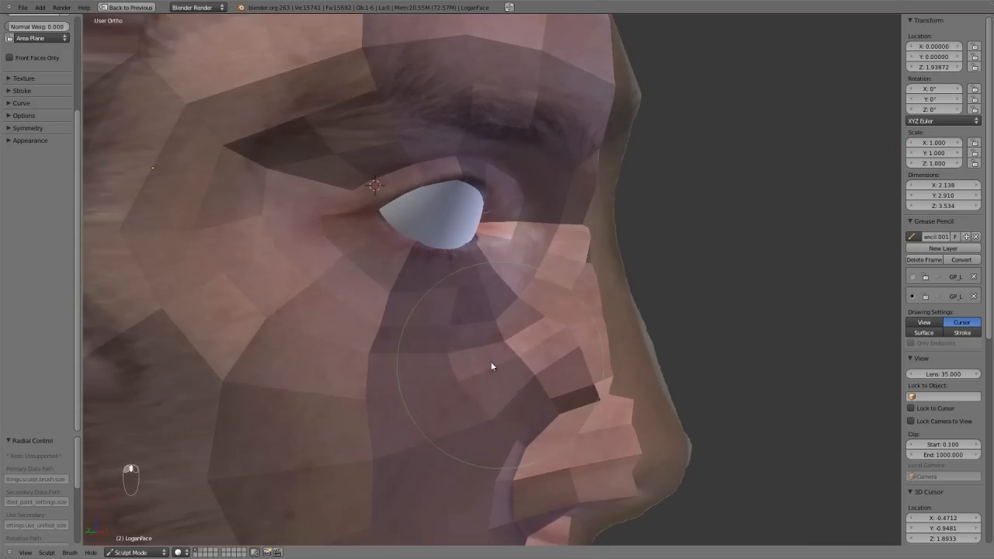
pyautogui.moveTo(458, 349)
pyautogui.keyDown('shift'); pyautogui.mouseDown()
pyautogui.moveTo(410, 344)
pyautogui.moveTo(483, 345)
pyautogui.mouseUp(); pyautogui.keyUp('shift')
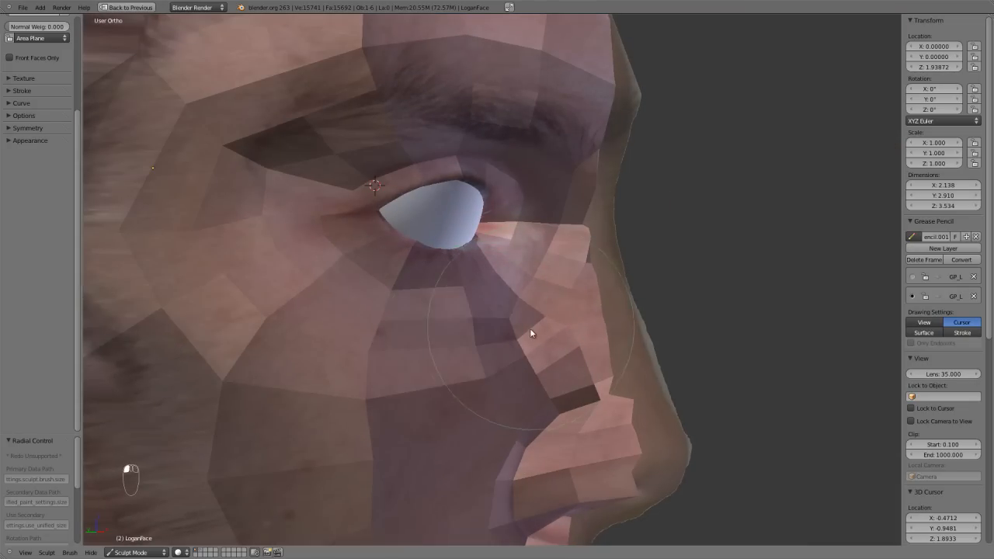
# Examine the brow and forehead shape from several angles.
pyautogui.scroll(-2, 555, 357)
pyautogui.moveTo(581, 387); pyautogui.dragTo(532, 382, button='middle')
pyautogui.scroll(-2, 532, 381)
pyautogui.moveTo(484, 403); pyautogui.dragTo(506, 388, button='middle')
pyautogui.scroll(1, 486, 272)
pyautogui.keyDown('shift'); pyautogui.moveTo(486, 273); pyautogui.dragTo(522, 402, button='middle'); pyautogui.keyUp('shift')
pyautogui.scroll(2, 524, 401)
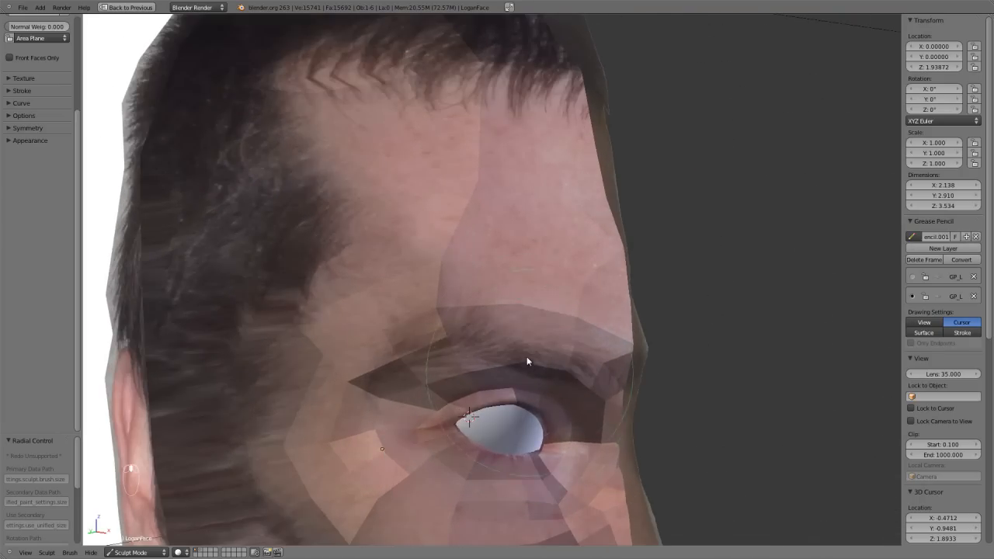
pyautogui.moveTo(525, 357); pyautogui.dragTo(530, 313, button='middle')
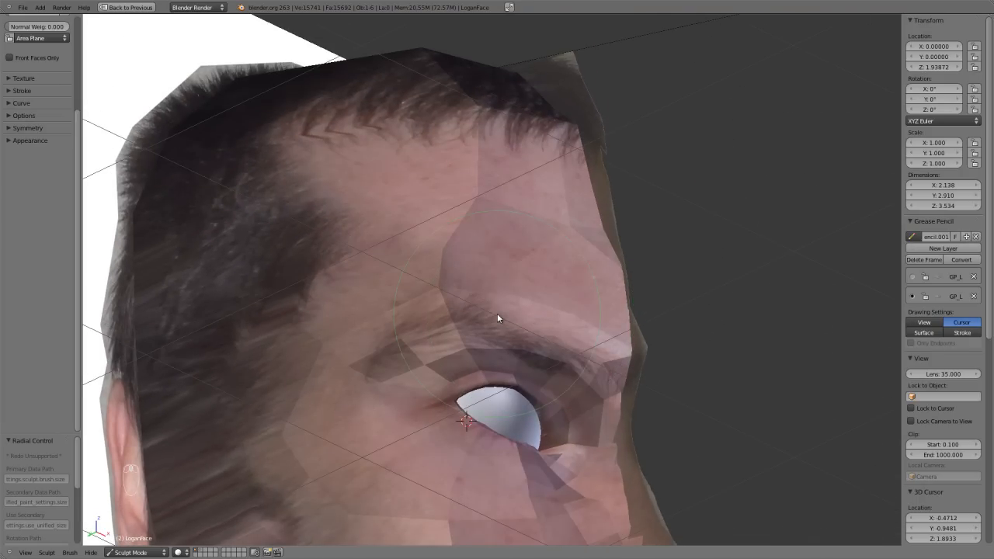
# Restore the multi-pane layout, shrink the Grab brush and reshape the forehead faces above the brow.
pyautogui.hotkey('ctrl', 'Up')
pyautogui.scroll(-2, 814, 397)
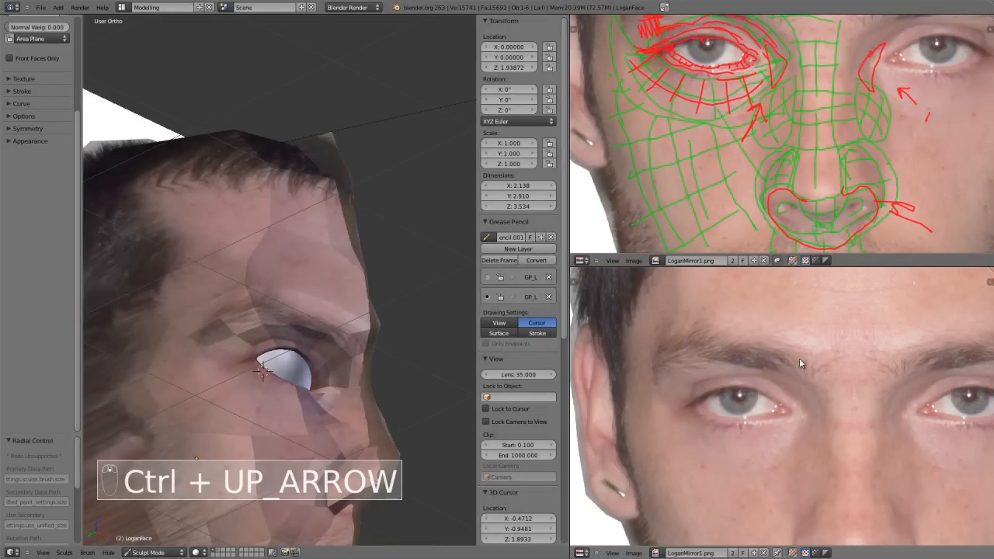
pyautogui.moveTo(368, 293); pyautogui.dragTo(336, 296, button='middle')
pyautogui.moveTo(390, 326)
pyautogui.mouseDown(button='middle')
pyautogui.moveTo(357, 331)
pyautogui.moveTo(300, 295)
pyautogui.moveTo(333, 344)
pyautogui.moveTo(354, 330)
pyautogui.moveTo(303, 304)
pyautogui.moveTo(306, 293)
pyautogui.moveTo(310, 329)
pyautogui.moveTo(288, 288)
pyautogui.moveTo(255, 279)
pyautogui.moveTo(244, 262)
pyautogui.moveTo(250, 165)
pyautogui.mouseUp(button='middle')
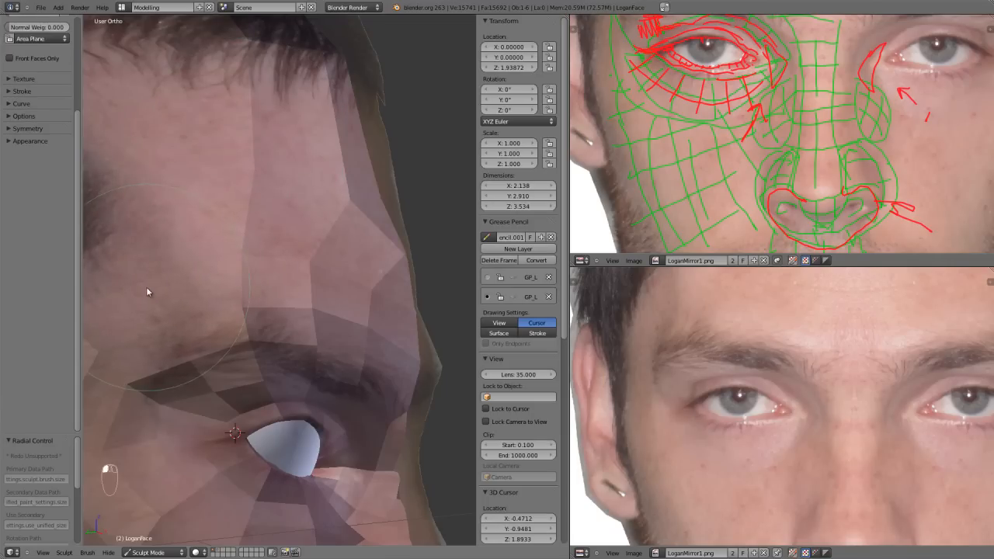
pyautogui.moveTo(371, 228)
pyautogui.mouseDown(button='middle')
pyautogui.moveTo(296, 275)
pyautogui.moveTo(268, 257)
pyautogui.moveTo(310, 282)
pyautogui.moveTo(250, 310)
pyautogui.moveTo(362, 306)
pyautogui.moveTo(308, 308)
pyautogui.mouseUp(button='middle')
pyautogui.scroll(3, 252, 307)
pyautogui.press('f')
pyautogui.click(308, 311)
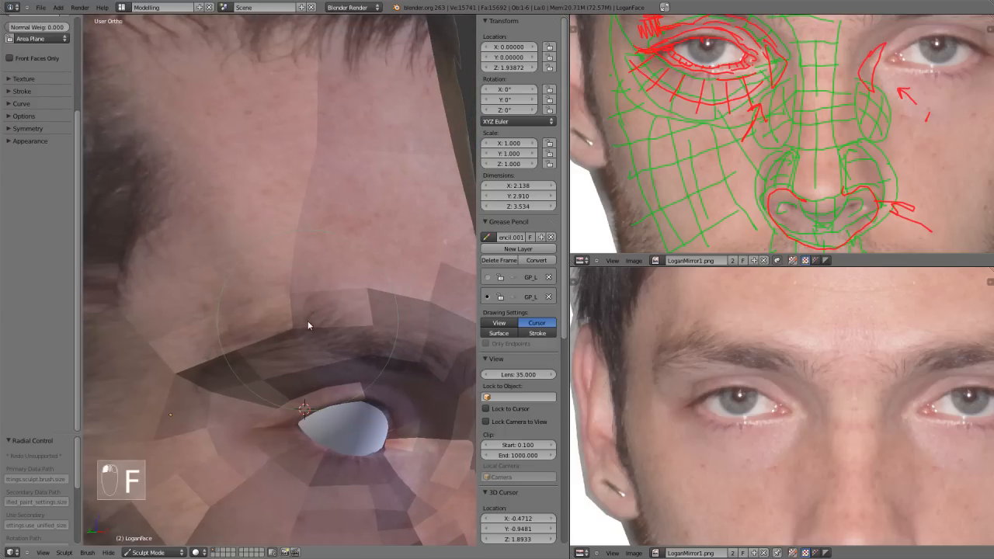
pyautogui.moveTo(291, 316)
pyautogui.mouseDown()
pyautogui.moveTo(194, 360)
pyautogui.moveTo(285, 285)
pyautogui.moveTo(309, 144)
pyautogui.mouseUp()
# Compare the face from the front, then shrink the Grab brush further and adjust the faces along the brow.
pyautogui.scroll(-2, 320, 265)
pyautogui.moveTo(320, 266); pyautogui.dragTo(293, 264, button='middle')
pyautogui.scroll(-3, 288, 280)
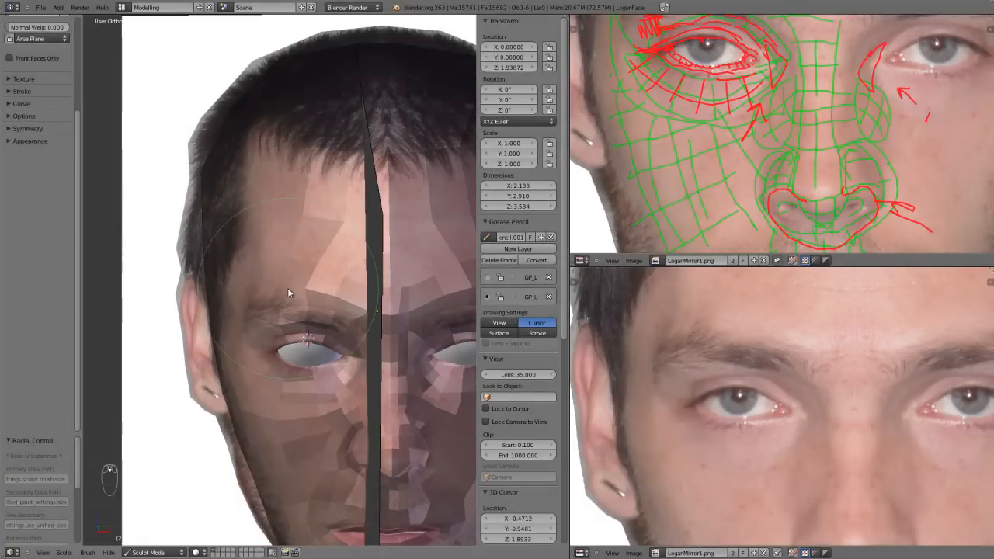
pyautogui.press('KP_0')
pyautogui.press('KP_1')
pyautogui.keyDown('shift'); pyautogui.moveTo(329, 425); pyautogui.dragTo(347, 270, button='middle'); pyautogui.keyUp('shift')
pyautogui.scroll(2, 310, 259)
pyautogui.scroll(6, 303, 174)
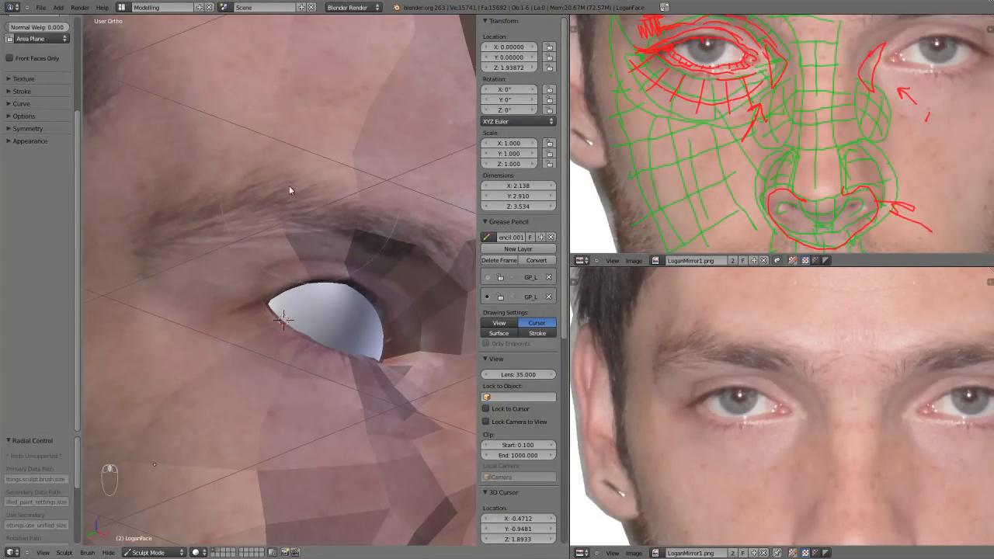
pyautogui.press('f')
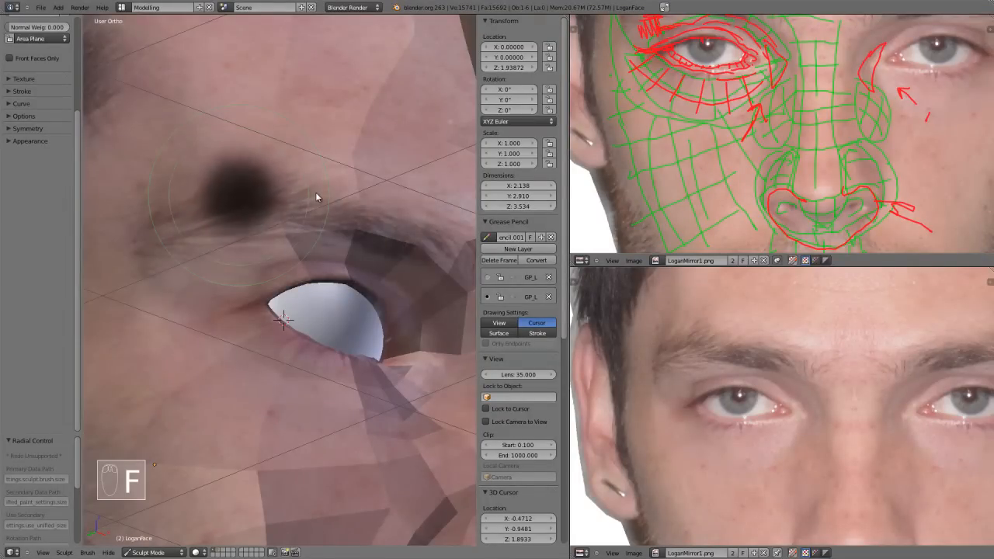
pyautogui.click(337, 216)
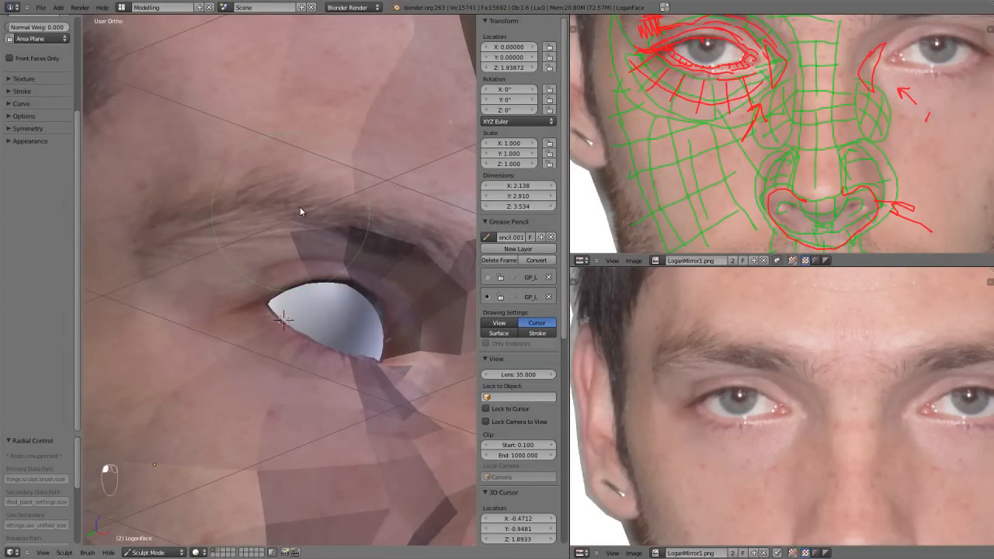
pyautogui.moveTo(295, 208); pyautogui.dragTo(359, 176, button='middle')
pyautogui.moveTo(349, 286); pyautogui.dragTo(295, 290, button='middle')
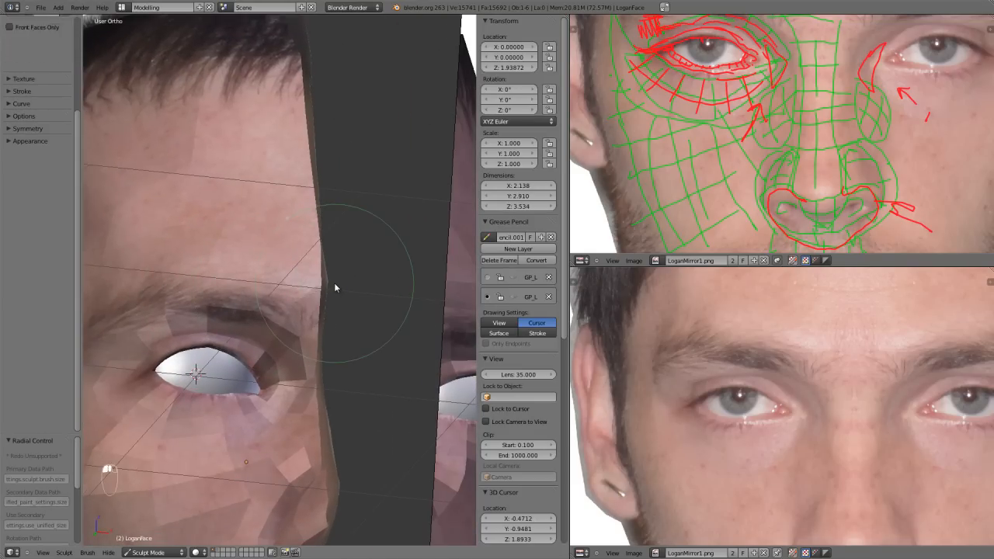
# View the whole face from the front and bring the reference photo's nose and mouth into view.
pyautogui.scroll(-3, 336, 304)
pyautogui.press('KP_1')
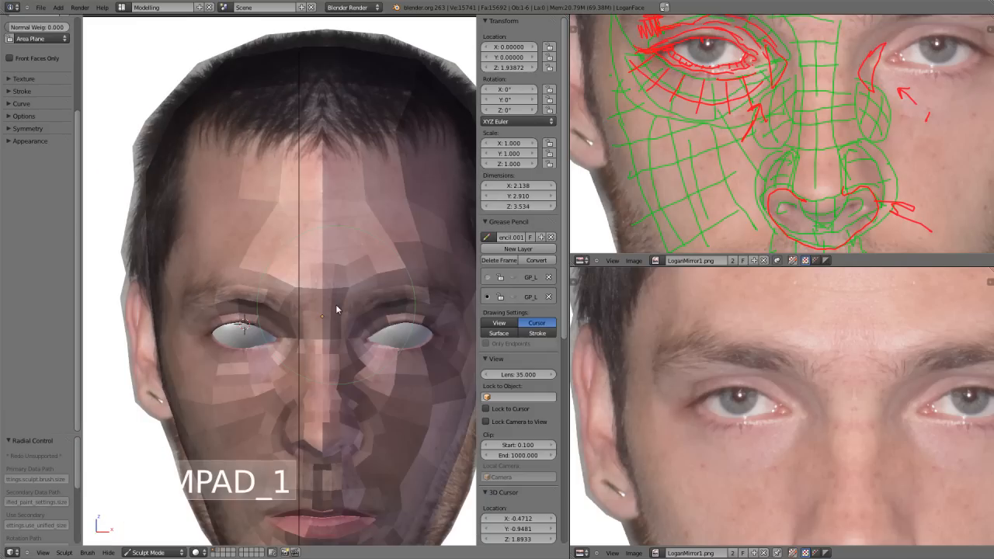
pyautogui.moveTo(745, 471); pyautogui.dragTo(739, 319, button='middle')
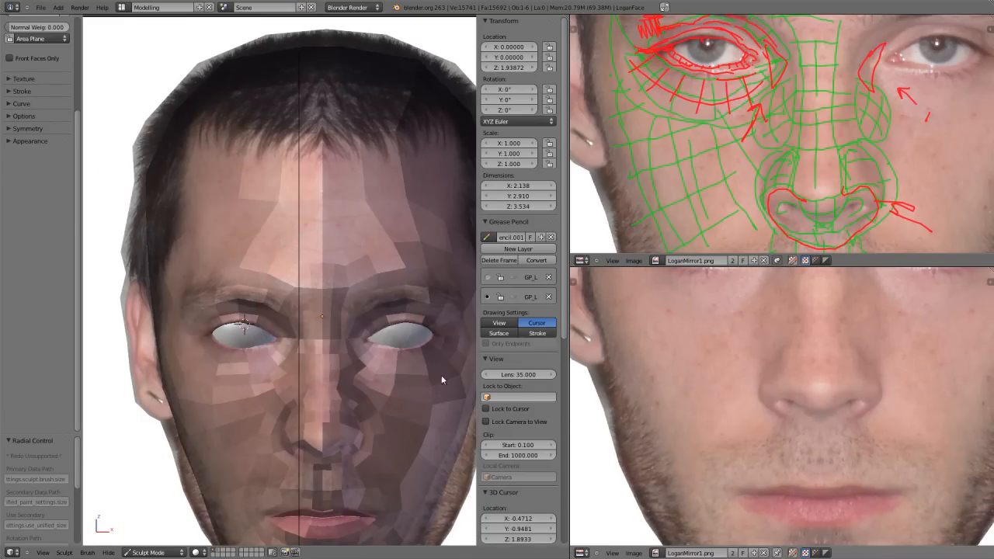
# Switch to the Draw brush and smooth the cheek faces between the inner eye corner and the side of the nose.
pyautogui.scroll(3, 299, 388)
pyautogui.scroll(-3, 279, 326)
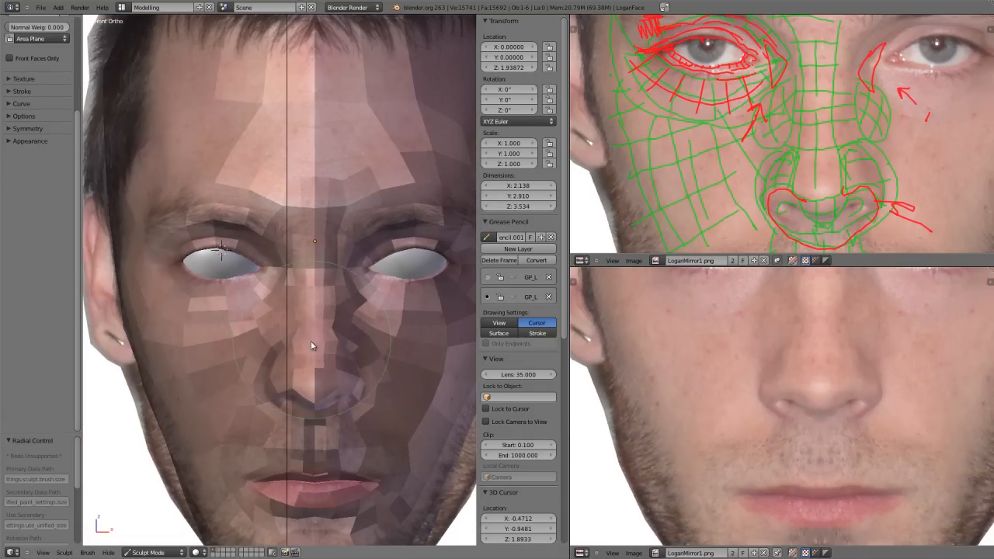
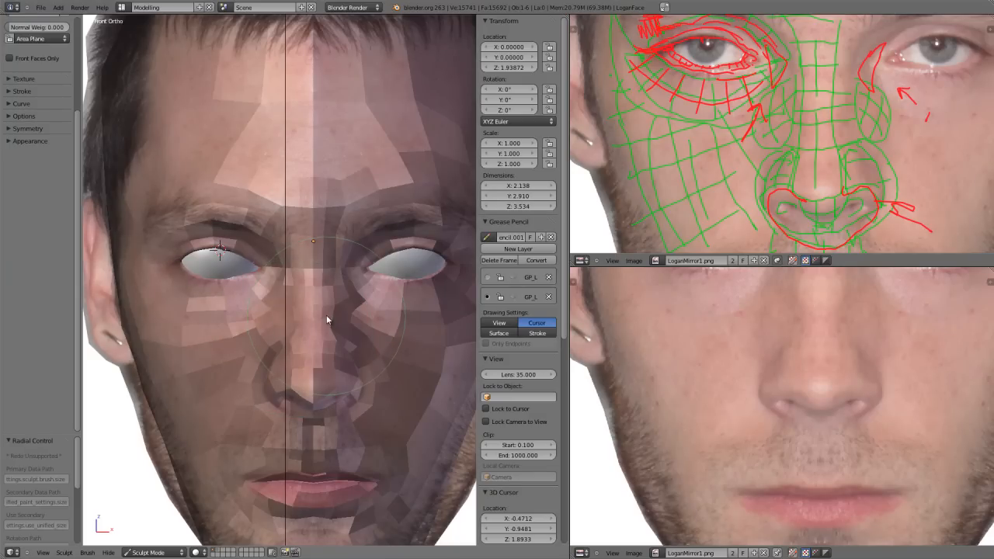
pyautogui.scroll(1, 368, 371)
pyautogui.scroll(1, 368, 372)
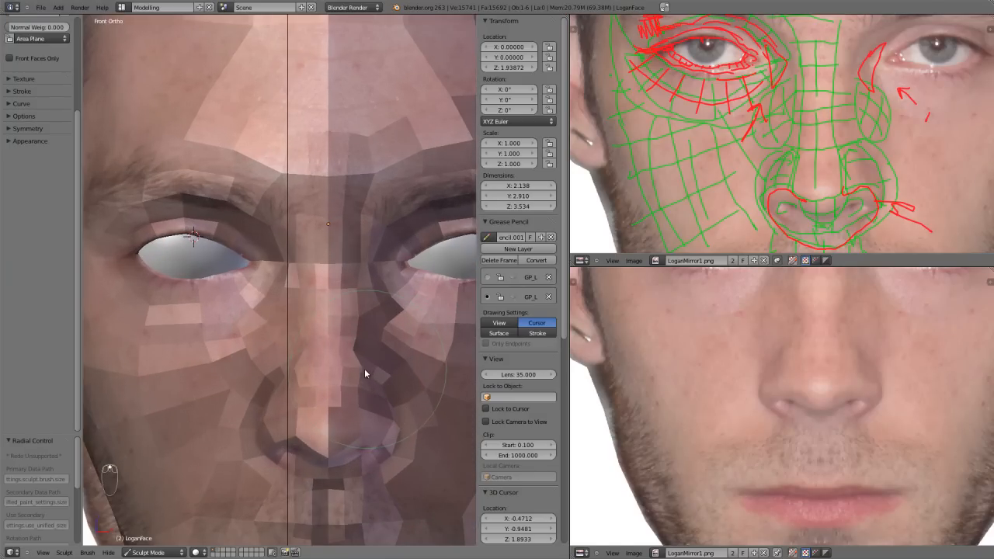
pyautogui.scroll(2, 360, 404)
pyautogui.scroll(4, 358, 361)
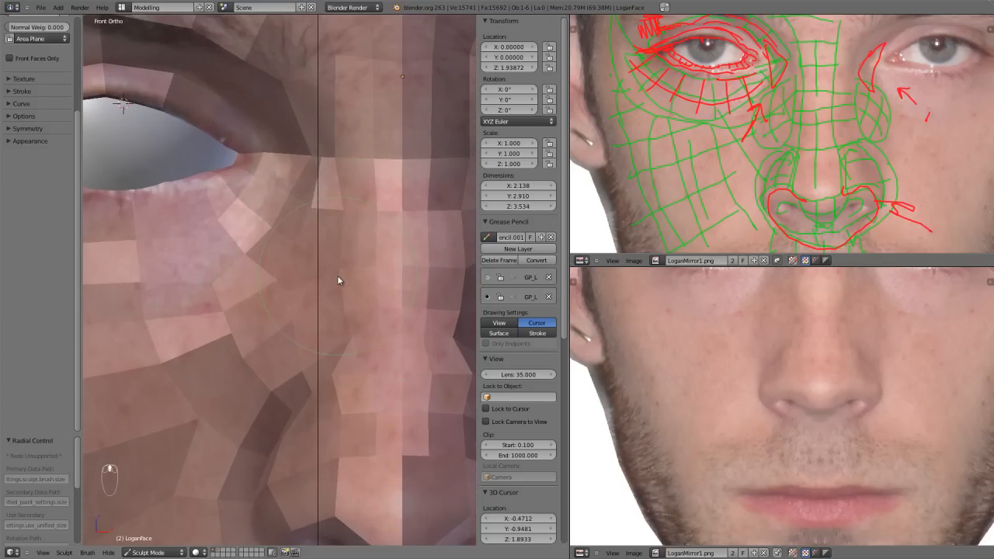
pyautogui.press('d')
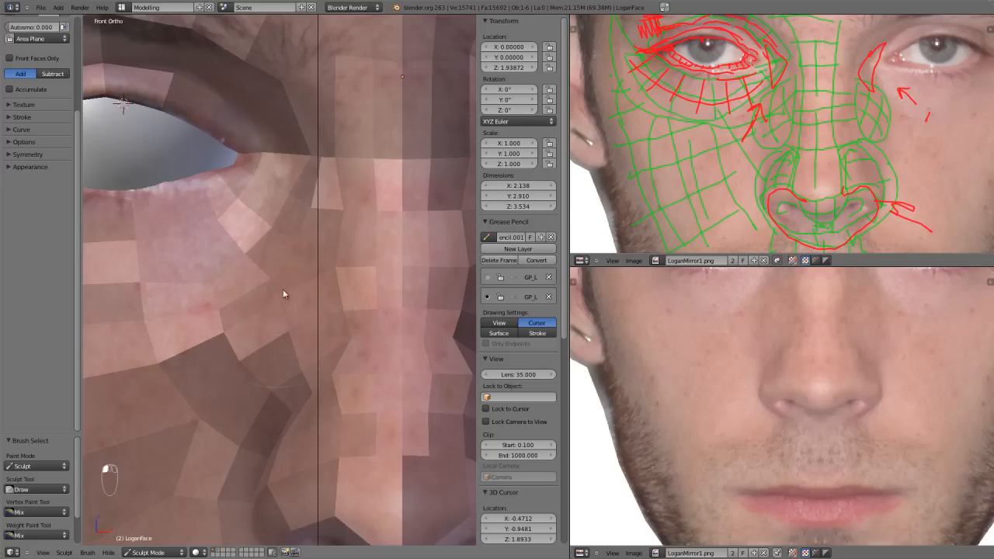
pyautogui.moveTo(294, 275); pyautogui.dragTo(220, 357)
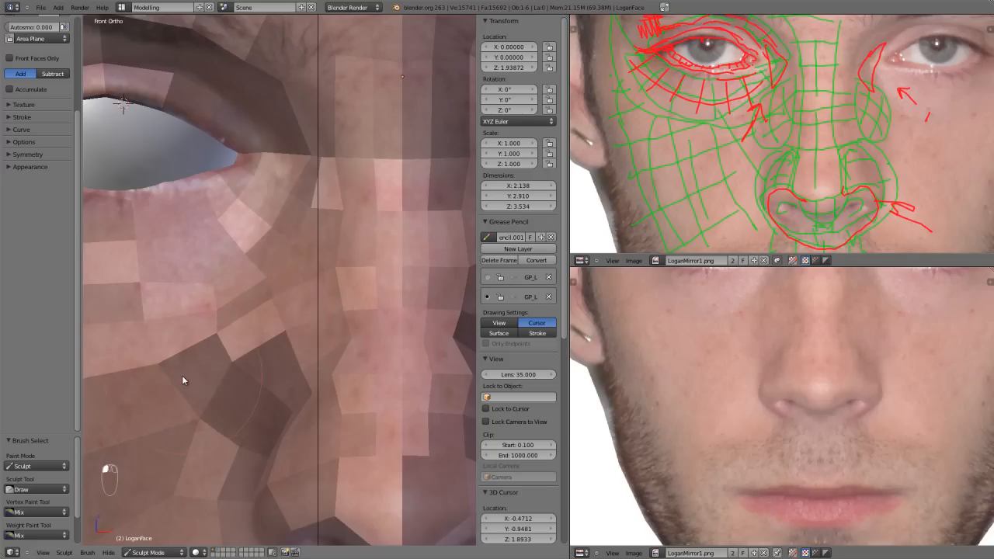
pyautogui.scroll(-3, 308, 306)
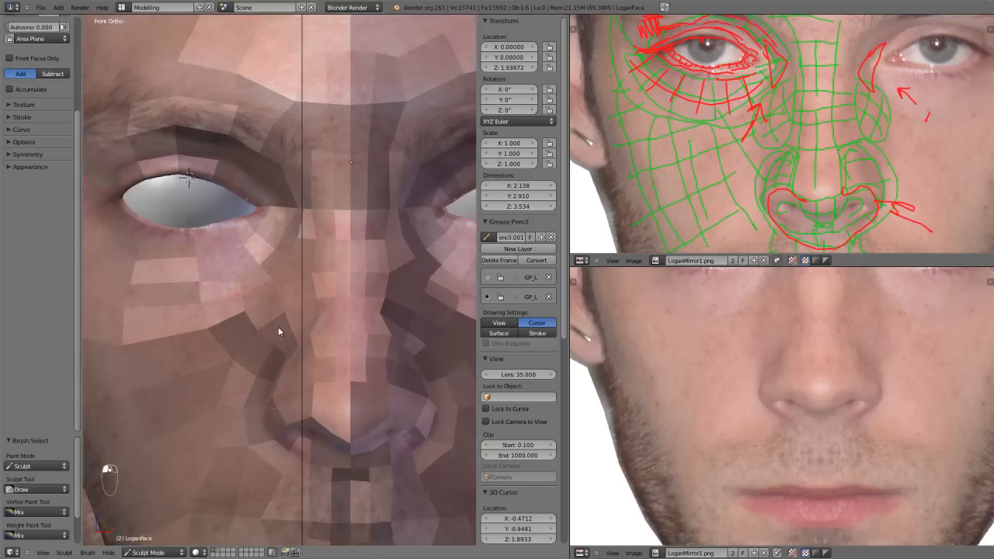
# Check the nose and cheek from the side and touch up the faces on the outer cheek.
pyautogui.scroll(-3, 291, 330)
pyautogui.moveTo(303, 328); pyautogui.dragTo(316, 329, button='middle')
pyautogui.scroll(3, 310, 330)
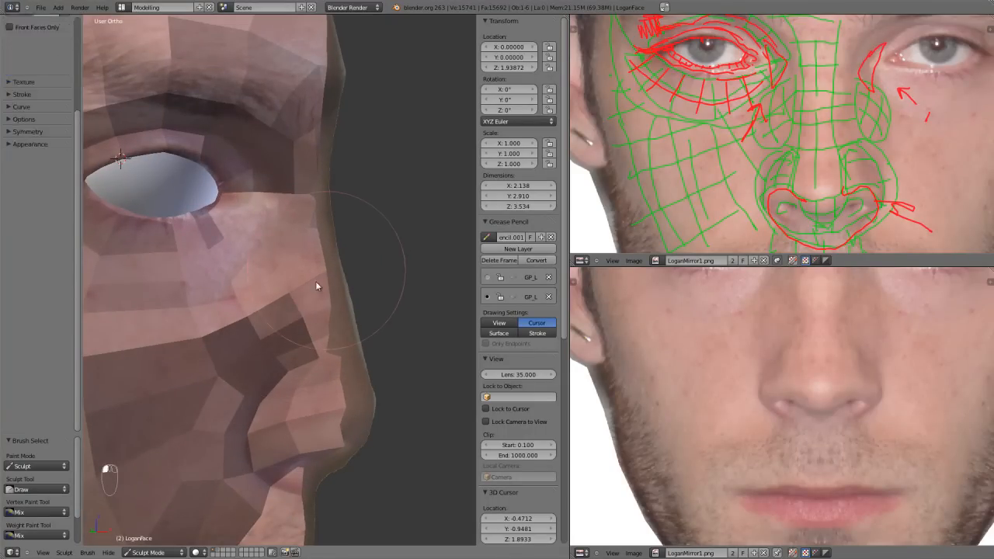
pyautogui.moveTo(201, 344)
pyautogui.mouseDown(button='middle')
pyautogui.moveTo(160, 341)
pyautogui.moveTo(126, 374)
pyautogui.moveTo(242, 360)
pyautogui.mouseUp(button='middle')
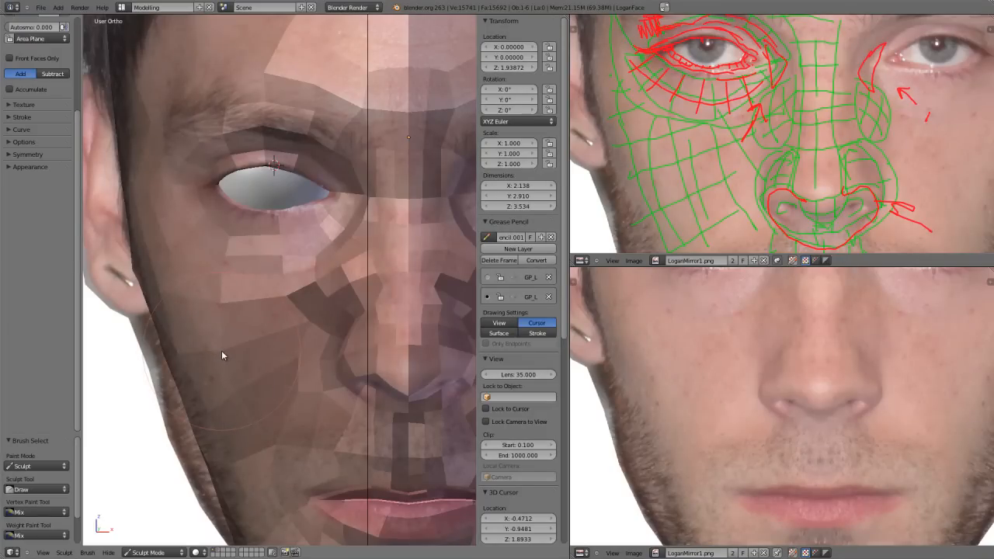
pyautogui.click(220, 351)
pyautogui.click(220, 350)
pyautogui.scroll(4, 37, 205)
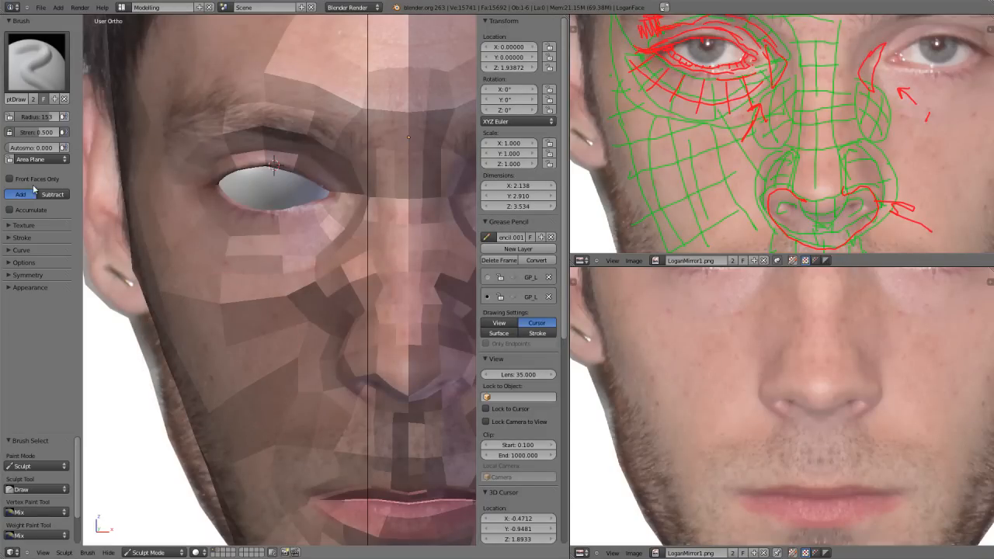
# Reduce the brush radius to 122 and smooth the faces below the eye beside the nose.
pyautogui.moveTo(251, 336); pyautogui.dragTo(316, 307, button='middle')
pyautogui.scroll(5, 317, 343)
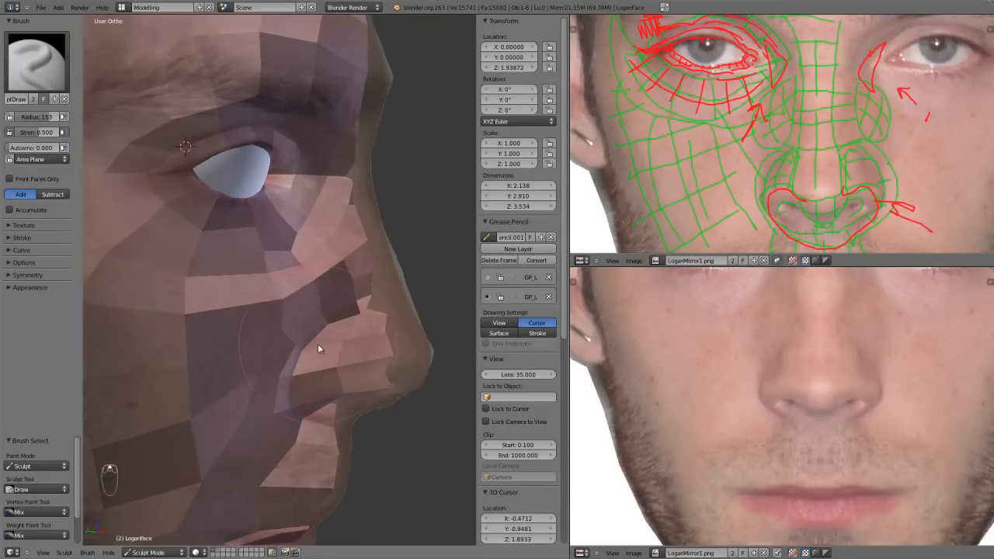
pyautogui.scroll(2, 339, 360)
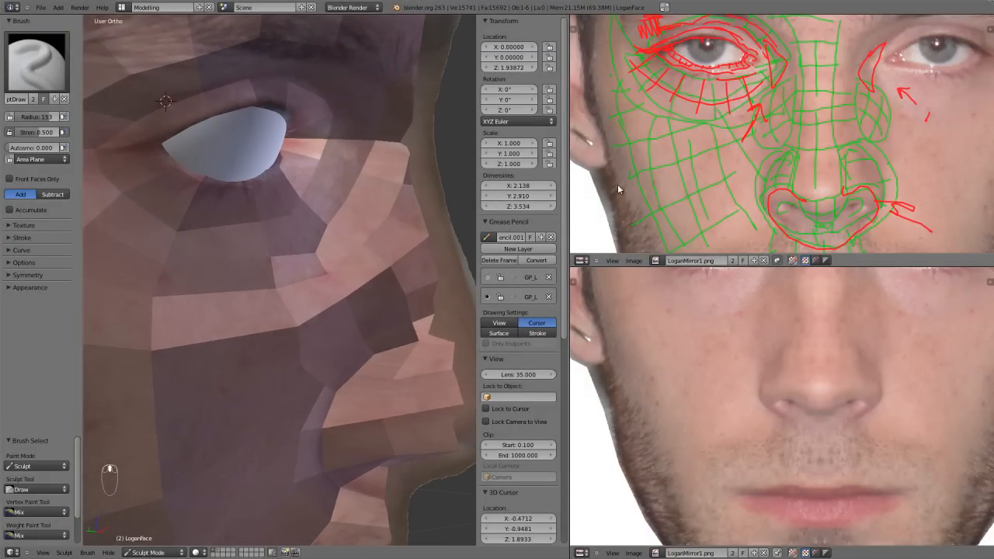
pyautogui.press('f')
pyautogui.click(292, 330)
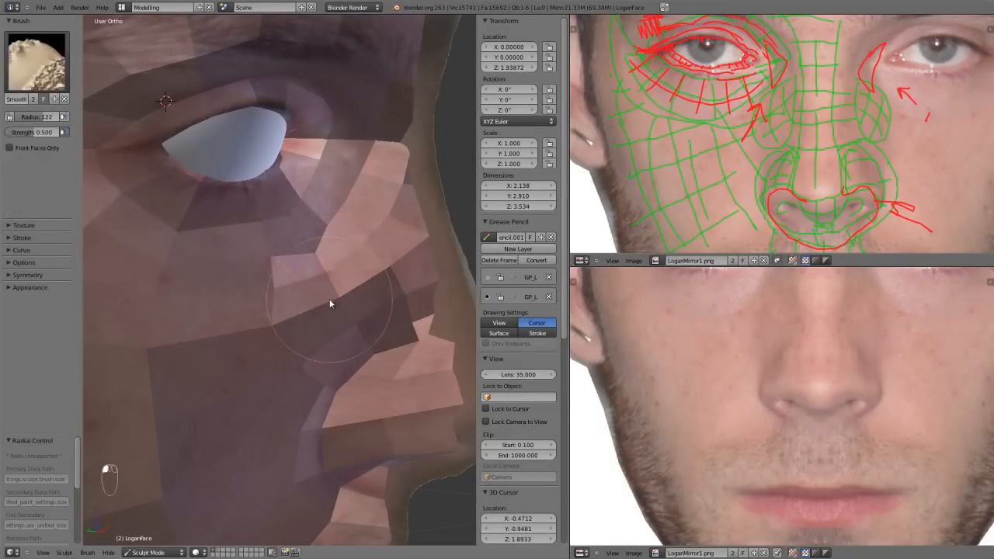
pyautogui.scroll(-2, 353, 322)
pyautogui.moveTo(311, 340); pyautogui.dragTo(361, 334, button='middle')
pyautogui.press('KP_1')
pyautogui.scroll(3, 222, 349)
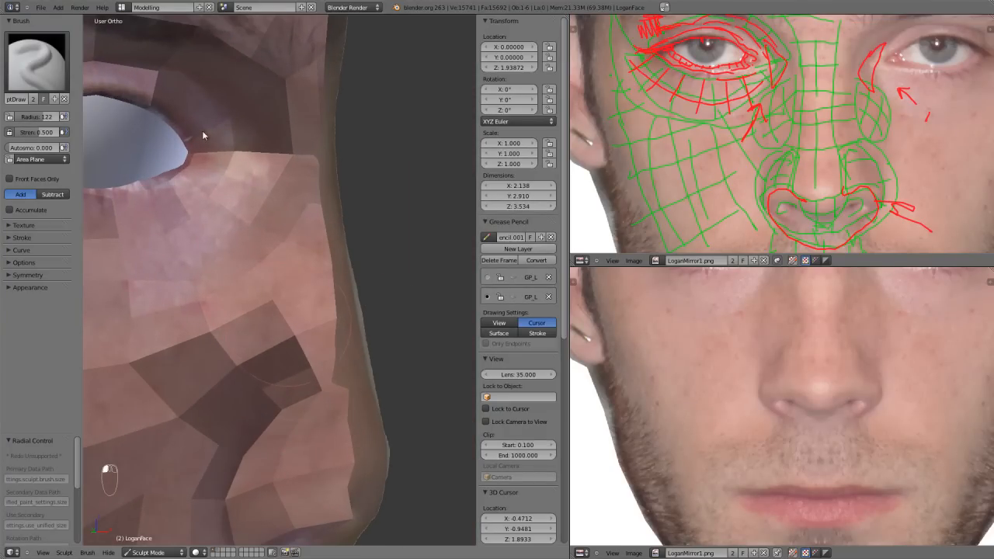
# Switch to the Default layout and turn on the Wire overlay for LoganFace, keeping its display type Textured.
pyautogui.click(122, 7)
pyautogui.click(140, 53)
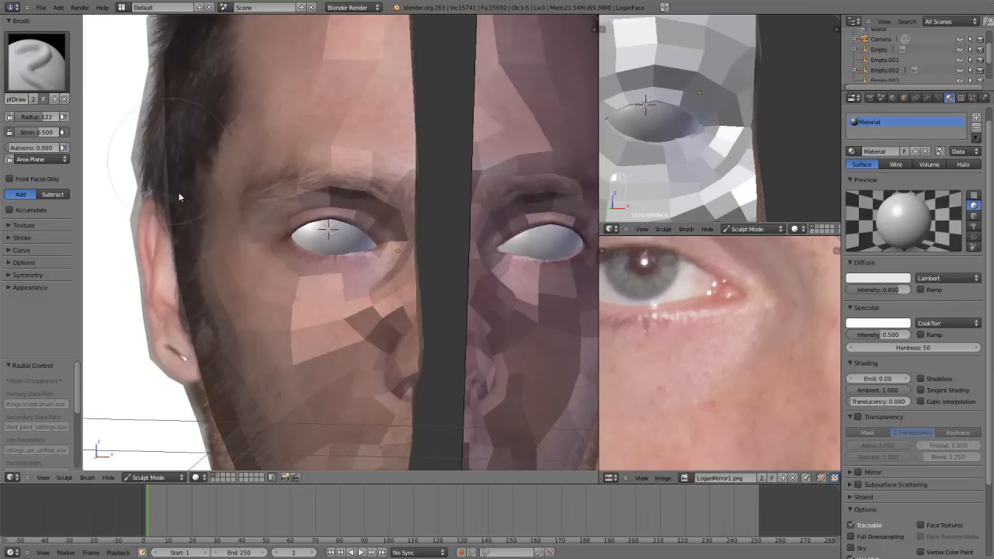
pyautogui.click(903, 99)
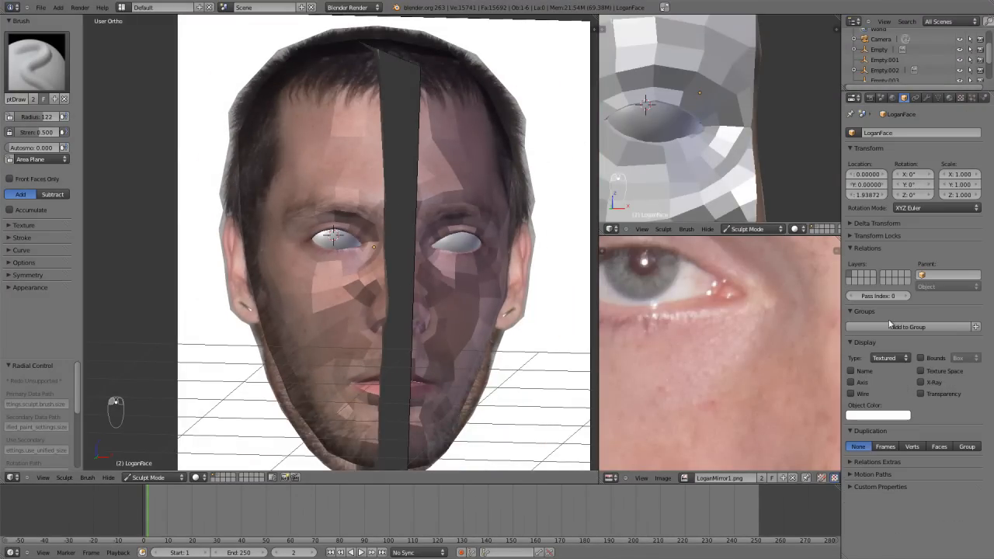
pyautogui.click(885, 359)
pyautogui.click(881, 335)
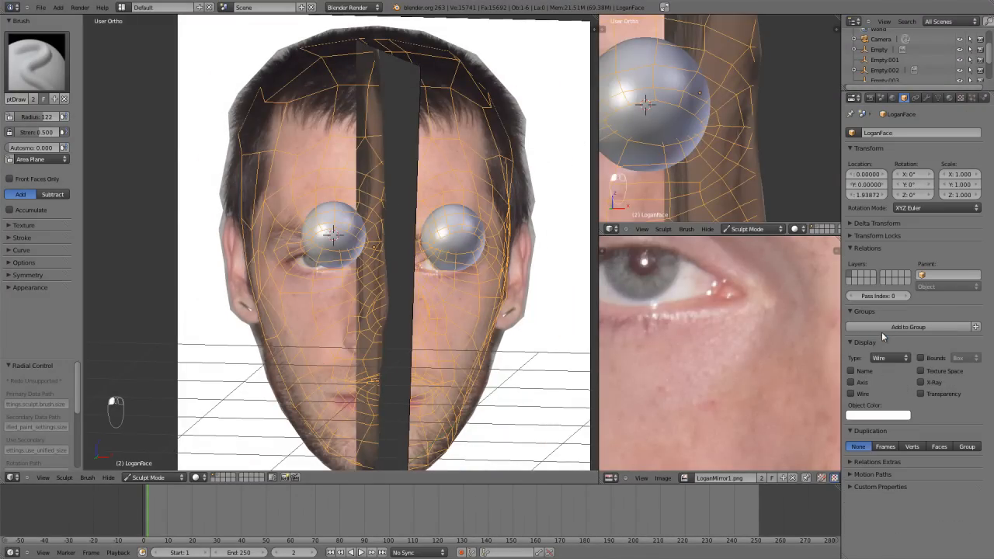
pyautogui.click(889, 358)
pyautogui.click(884, 314)
pyautogui.click(850, 393)
# Enable All Edges in the main viewport's display settings.
pyautogui.press('n')
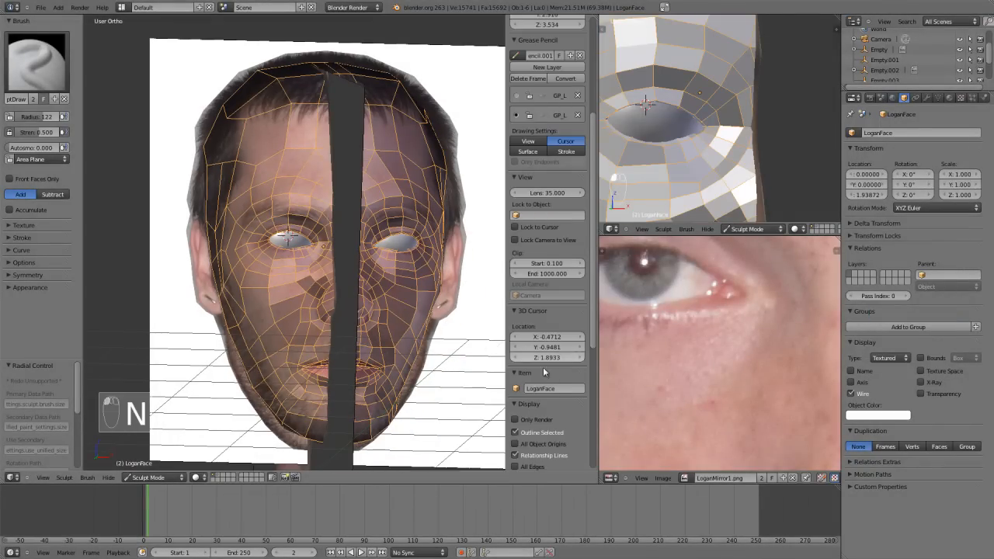
pyautogui.scroll(-4, 545, 388)
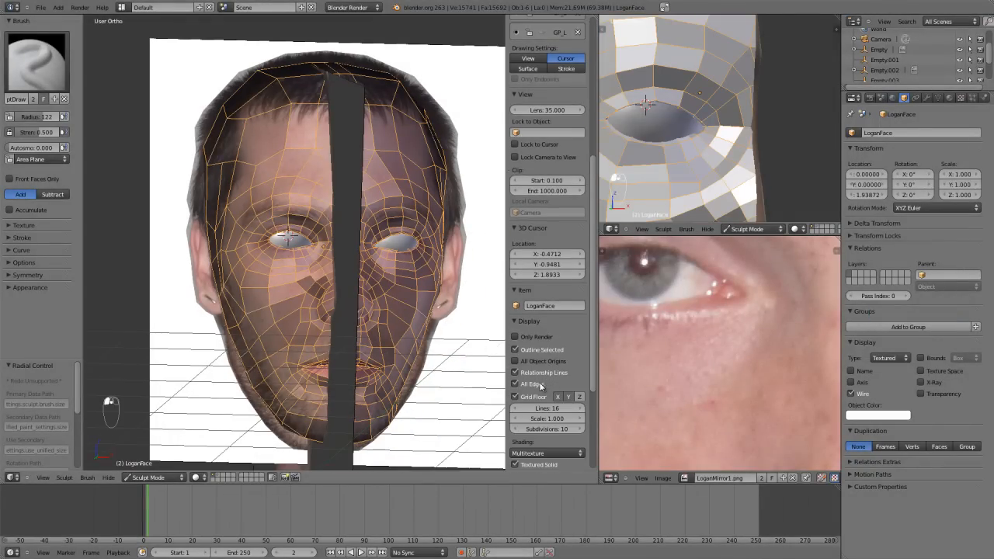
pyautogui.press('n')
pyautogui.scroll(3, 365, 317)
pyautogui.press('e')
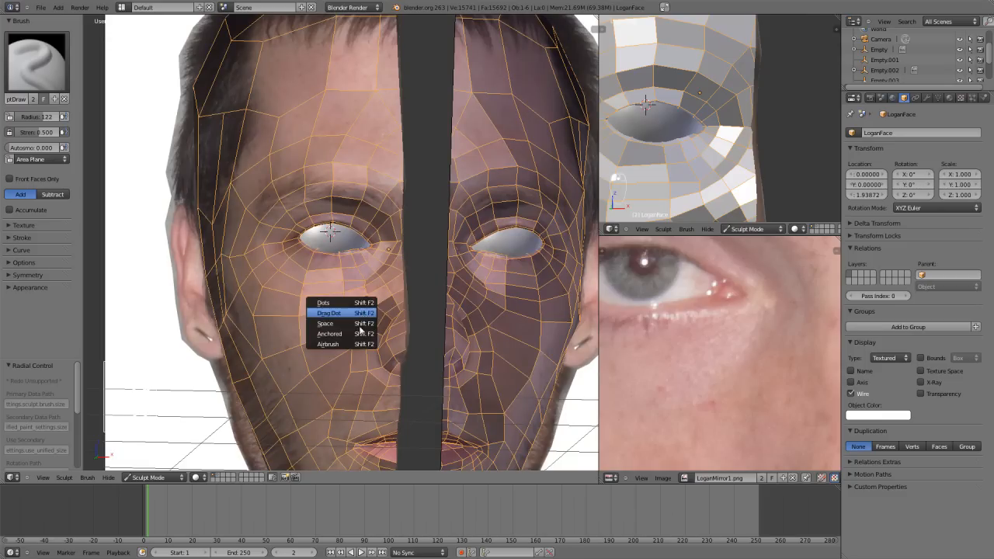
pyautogui.press('Escape')
# Examine the face's edge flow from the front and side in both viewports.
pyautogui.press('KP_1')
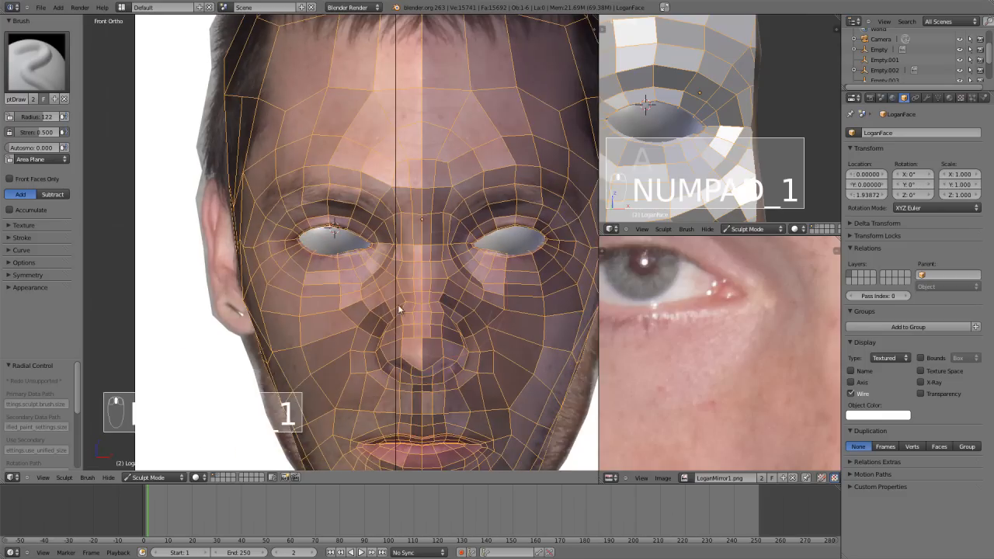
pyautogui.scroll(2, 380, 330)
pyautogui.moveTo(366, 353); pyautogui.dragTo(369, 309, button='middle')
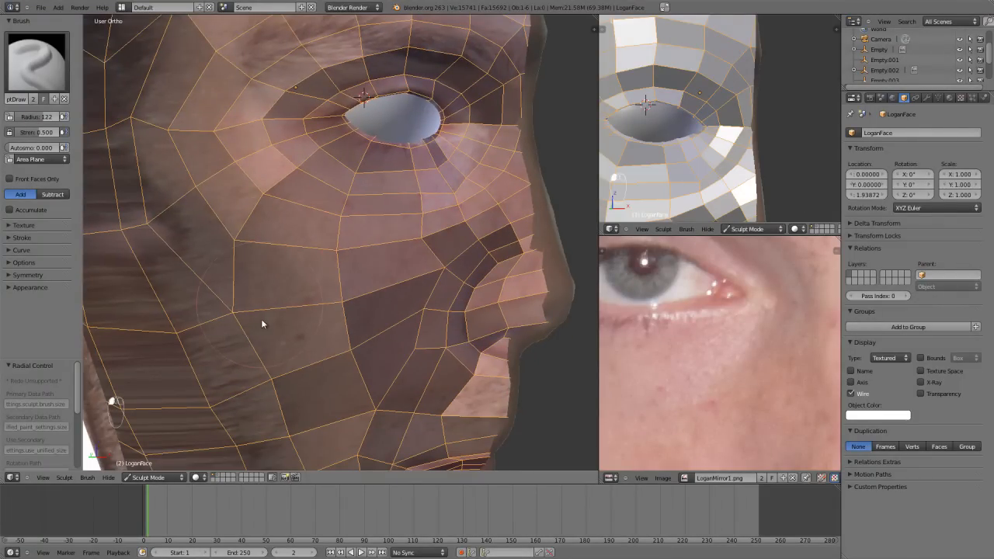
pyautogui.scroll(-1, 592, 164)
pyautogui.scroll(-5, 683, 149)
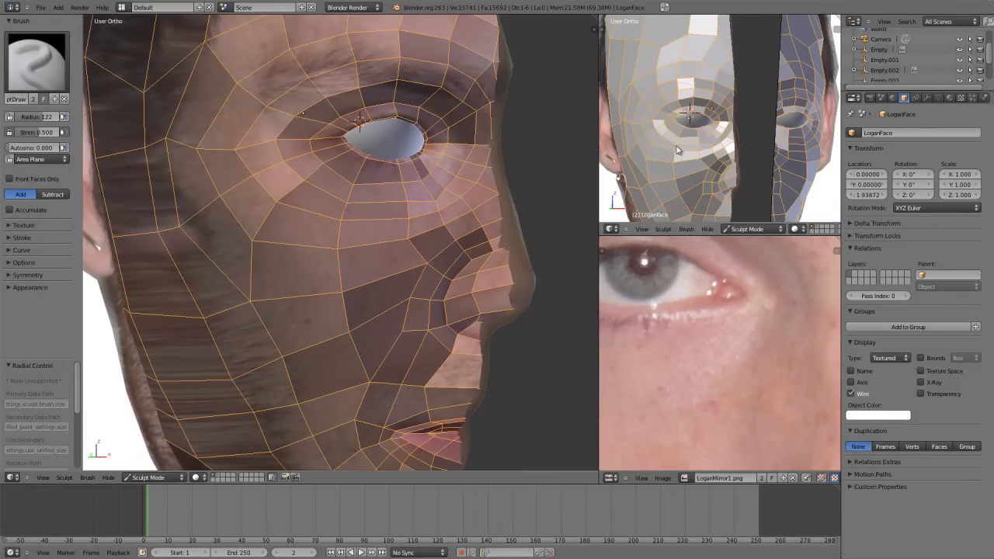
pyautogui.press('KP_1')
pyautogui.scroll(-3, 699, 158)
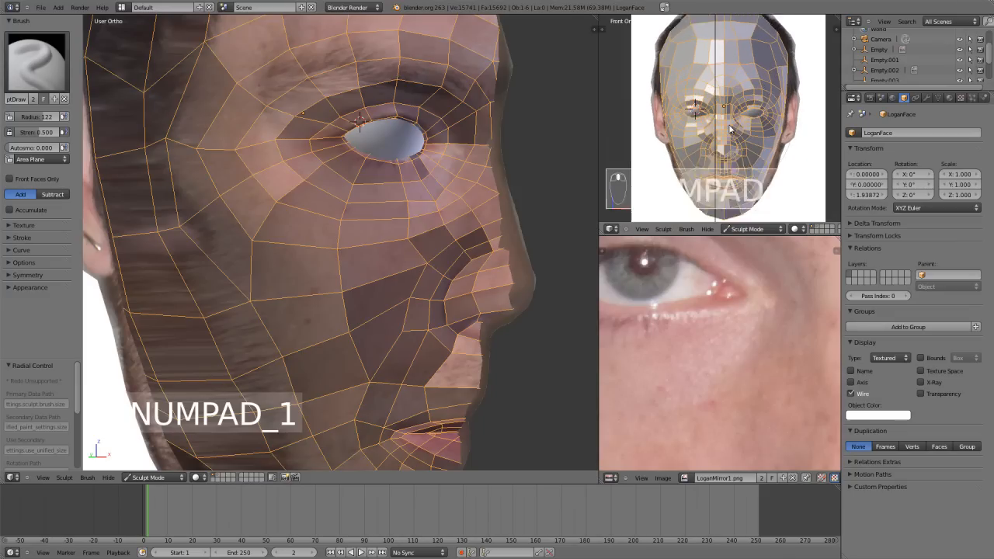
pyautogui.scroll(4, 730, 130)
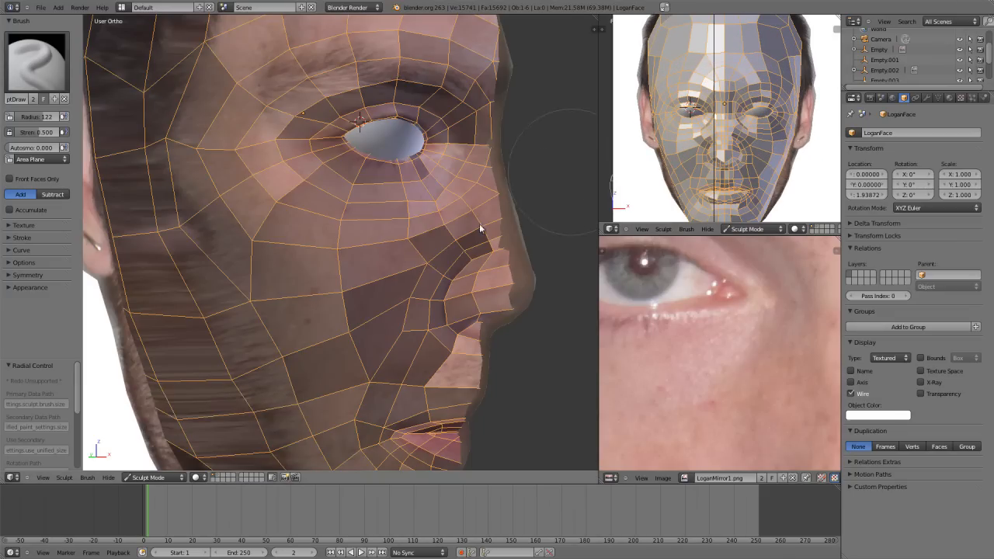
pyautogui.scroll(-1, 479, 224)
# Return to the Modelling layout and frame the nose and mouth in the front view.
pyautogui.click(124, 8)
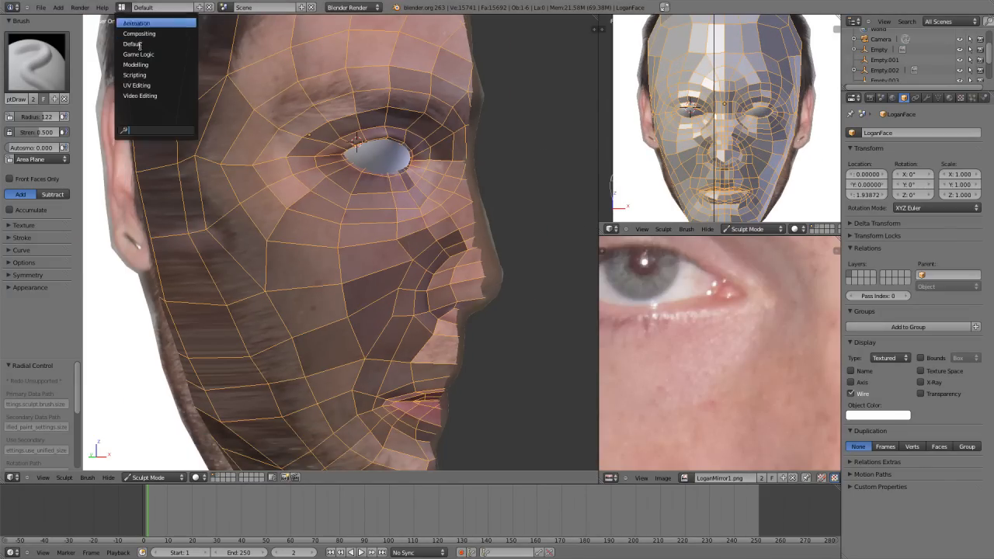
pyautogui.click(150, 68)
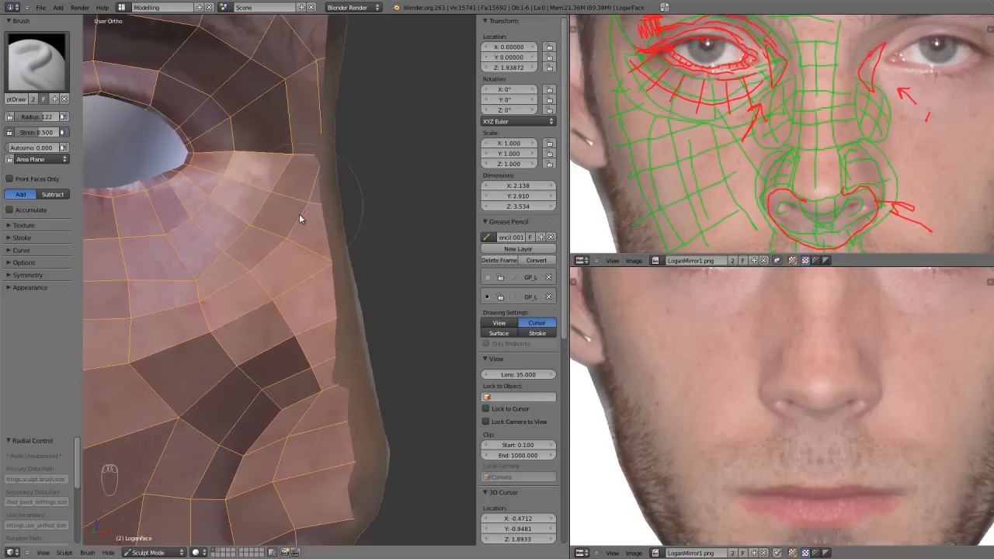
pyautogui.scroll(-4, 300, 218)
pyautogui.moveTo(333, 266)
pyautogui.mouseDown(button='middle')
pyautogui.moveTo(279, 271)
pyautogui.moveTo(331, 264)
pyautogui.mouseUp(button='middle')
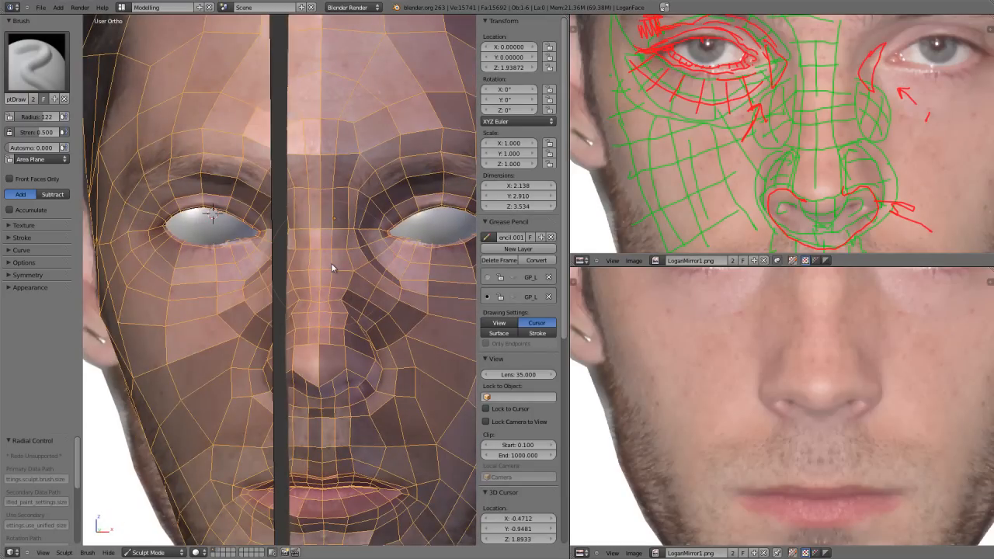
pyautogui.press('KP_1')
pyautogui.keyDown('shift'); pyautogui.moveTo(348, 195); pyautogui.dragTo(295, 239, button='middle'); pyautogui.keyUp('shift')
pyautogui.scroll(3, 361, 340)
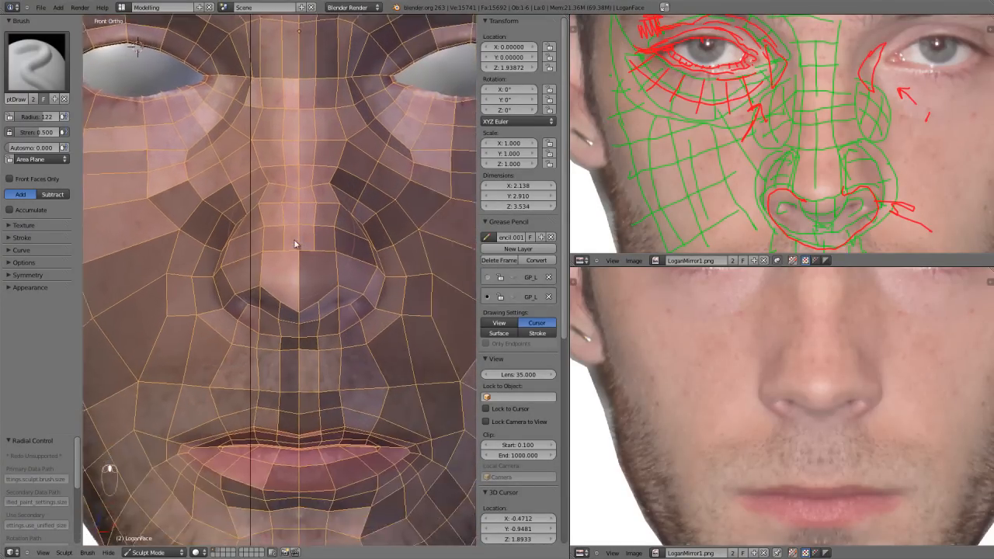
# Use the Grab brush at radius 144 to raise the nose tip's lower edge and adjust the faces beside the nostril.
pyautogui.scroll(3, 322, 355)
pyautogui.press('g')
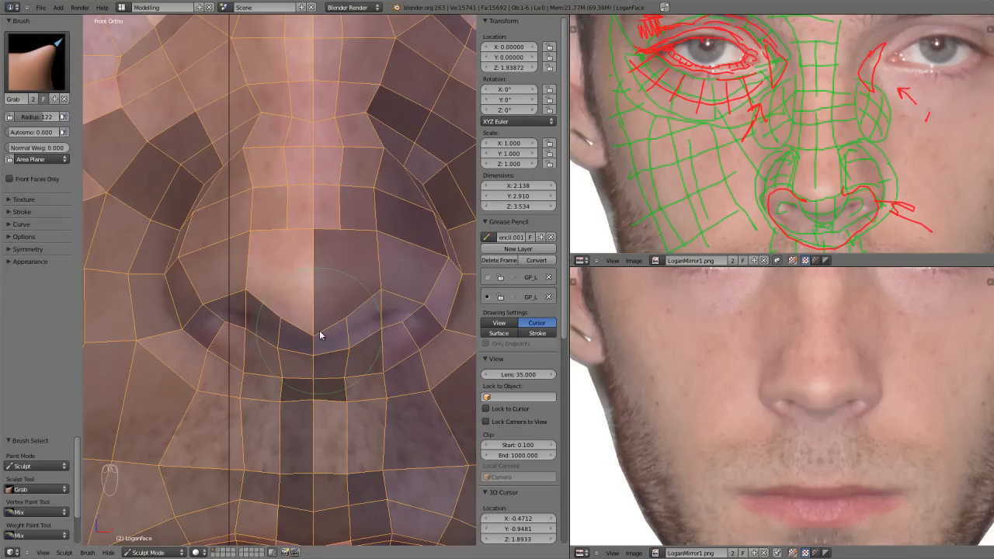
pyautogui.press('g')
pyautogui.press('f')
pyautogui.click(314, 326)
pyautogui.moveTo(313, 326); pyautogui.dragTo(315, 289)
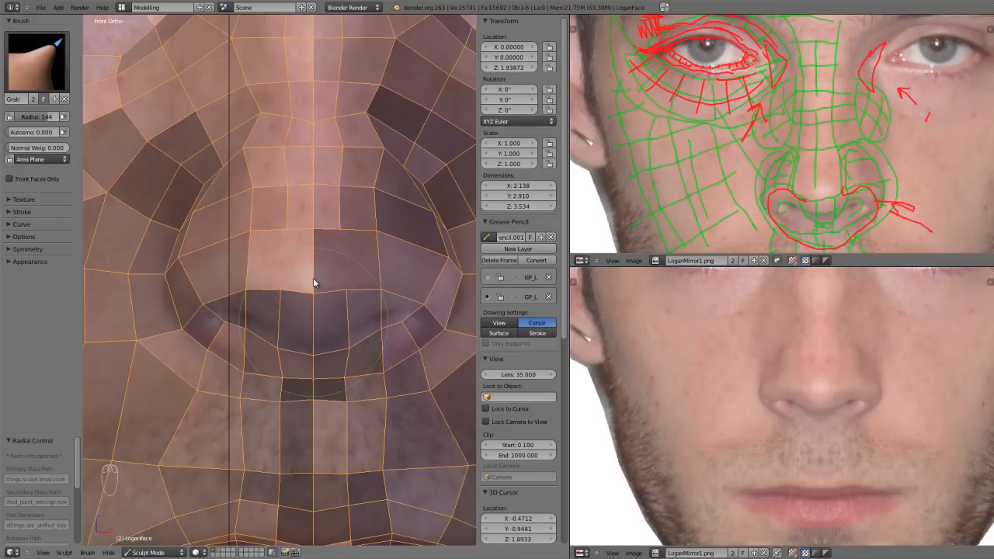
pyautogui.moveTo(260, 289)
pyautogui.mouseDown()
pyautogui.moveTo(201, 310)
pyautogui.moveTo(183, 333)
pyautogui.moveTo(210, 355)
pyautogui.moveTo(205, 363)
pyautogui.moveTo(249, 375)
pyautogui.mouseUp()
# Switch to Object Mode, hide the reference image empties, and reselect LoganFace in the front view.
pyautogui.scroll(-3, 271, 410)
pyautogui.moveTo(271, 410)
pyautogui.mouseDown(button='middle')
pyautogui.moveTo(309, 417)
pyautogui.moveTo(306, 383)
pyautogui.moveTo(289, 365)
pyautogui.moveTo(126, 535)
pyautogui.mouseUp(button='middle')
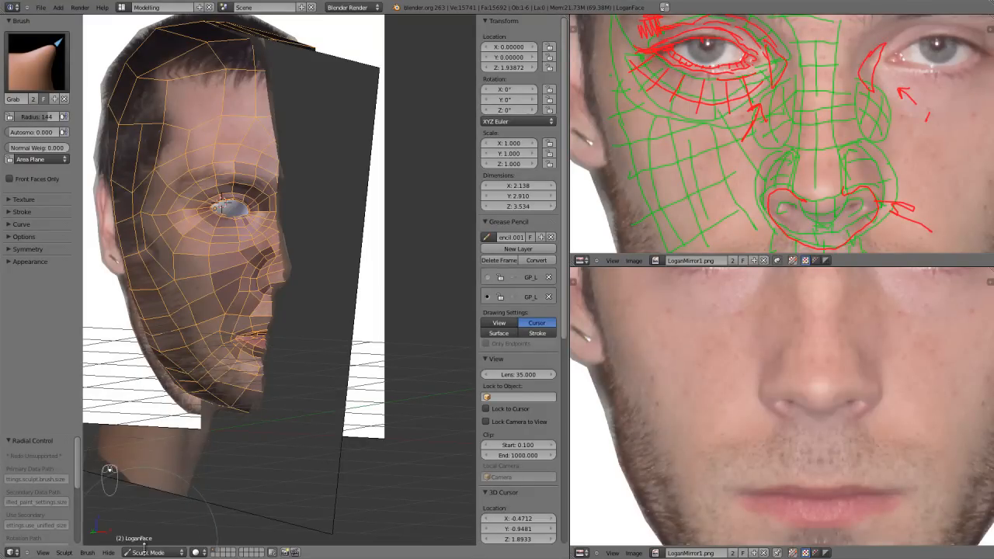
pyautogui.click(147, 552)
pyautogui.click(210, 498)
pyautogui.rightClick(359, 187)
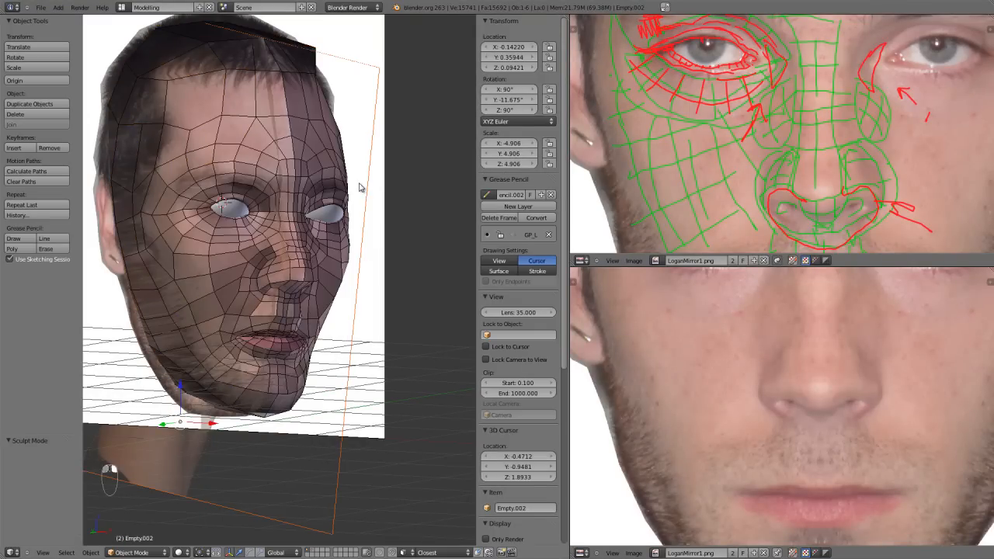
pyautogui.press('h')
pyautogui.press('h')
pyautogui.scroll(4, 341, 266)
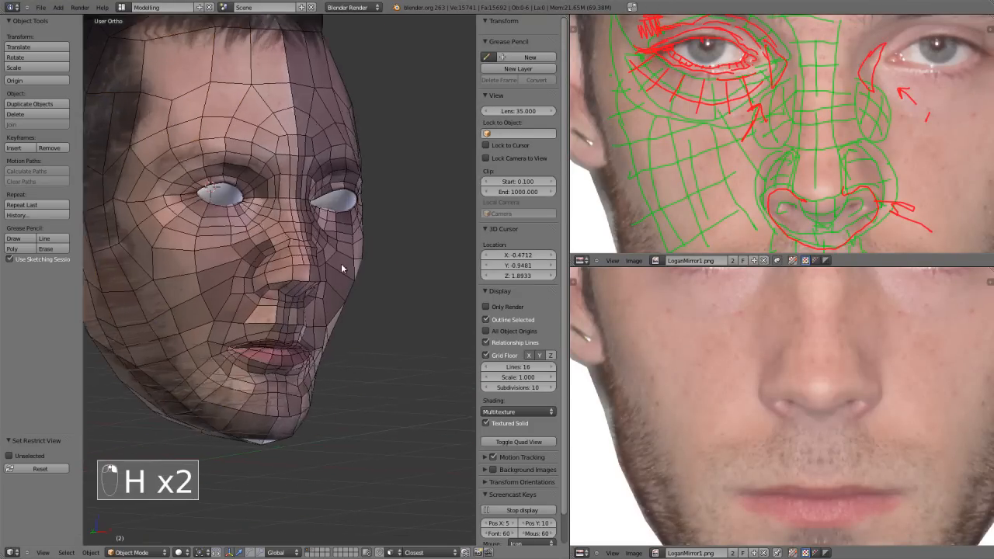
pyautogui.press('KP_1')
pyautogui.rightClick(338, 271)
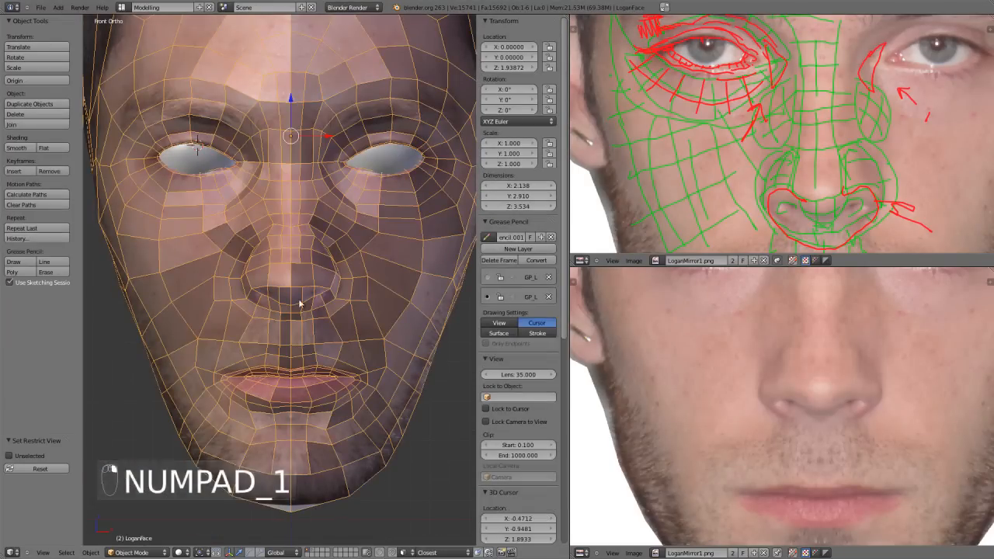
# Enter Sculpt Mode on LoganFace, pull the surface above the upper lip with the Grab brush at radius 144, and smooth it.
pyautogui.click(126, 548)
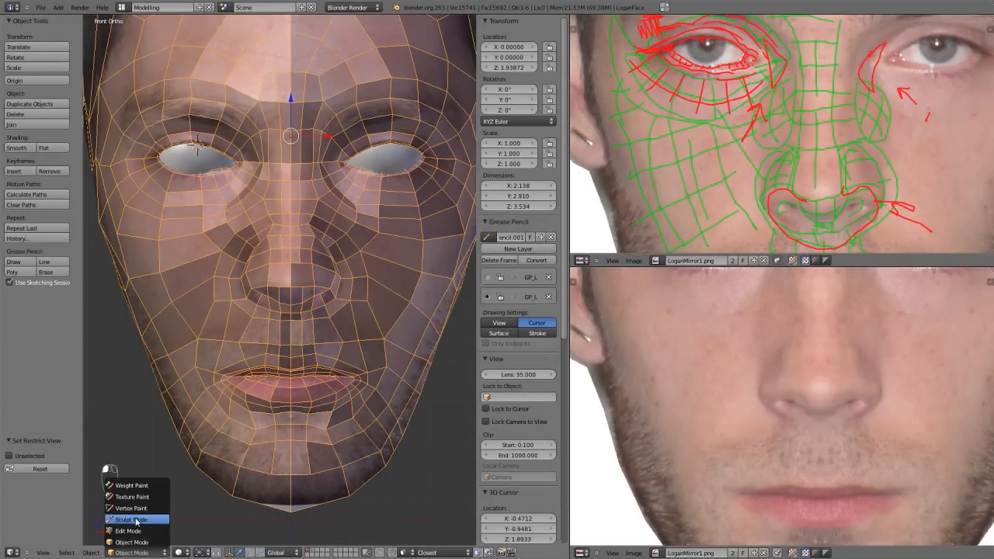
pyautogui.click(132, 520)
pyautogui.scroll(3, 255, 415)
pyautogui.moveTo(256, 437); pyautogui.dragTo(303, 443, button='middle')
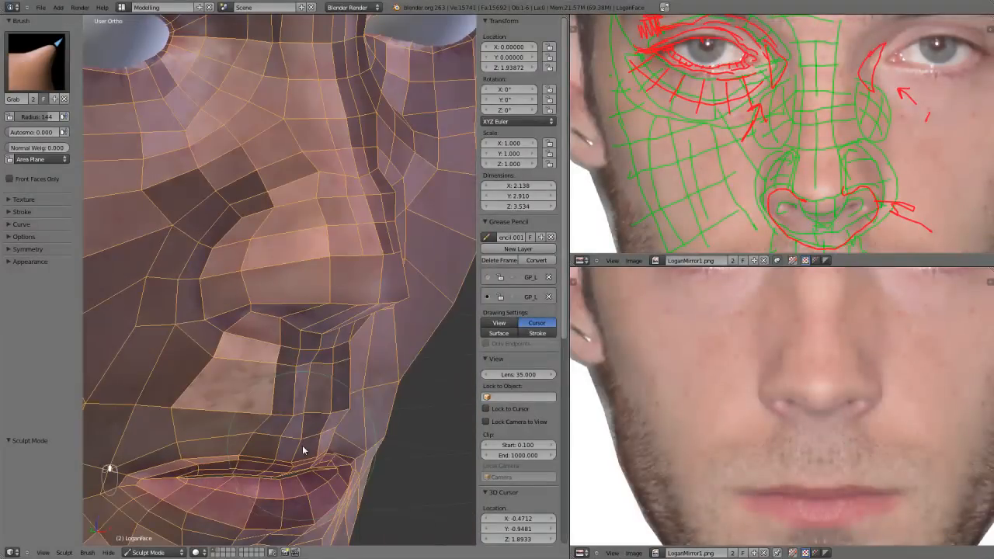
pyautogui.moveTo(287, 440); pyautogui.dragTo(280, 379)
pyautogui.keyDown('shift'); pyautogui.moveTo(280, 379); pyautogui.dragTo(280, 386); pyautogui.keyUp('shift')
# Enlarge the Grab brush to radius 179 and reshape the area between the nose and the mouth corner.
pyautogui.moveTo(286, 399)
pyautogui.mouseDown(button='middle')
pyautogui.moveTo(257, 388)
pyautogui.moveTo(273, 366)
pyautogui.moveTo(304, 344)
pyautogui.moveTo(295, 377)
pyautogui.moveTo(316, 375)
pyautogui.mouseUp(button='middle')
pyautogui.moveTo(256, 394)
pyautogui.keyDown('shift'); pyautogui.mouseDown(button='middle')
pyautogui.moveTo(306, 367)
pyautogui.moveTo(310, 333)
pyautogui.moveTo(299, 357)
pyautogui.mouseUp(button='middle'); pyautogui.keyUp('shift')
pyautogui.press('f')
pyautogui.click(332, 360)
pyautogui.moveTo(283, 346)
pyautogui.mouseDown()
pyautogui.moveTo(286, 337)
pyautogui.moveTo(295, 349)
pyautogui.moveTo(302, 334)
pyautogui.mouseUp()
pyautogui.moveTo(299, 337); pyautogui.dragTo(244, 355, button='middle')
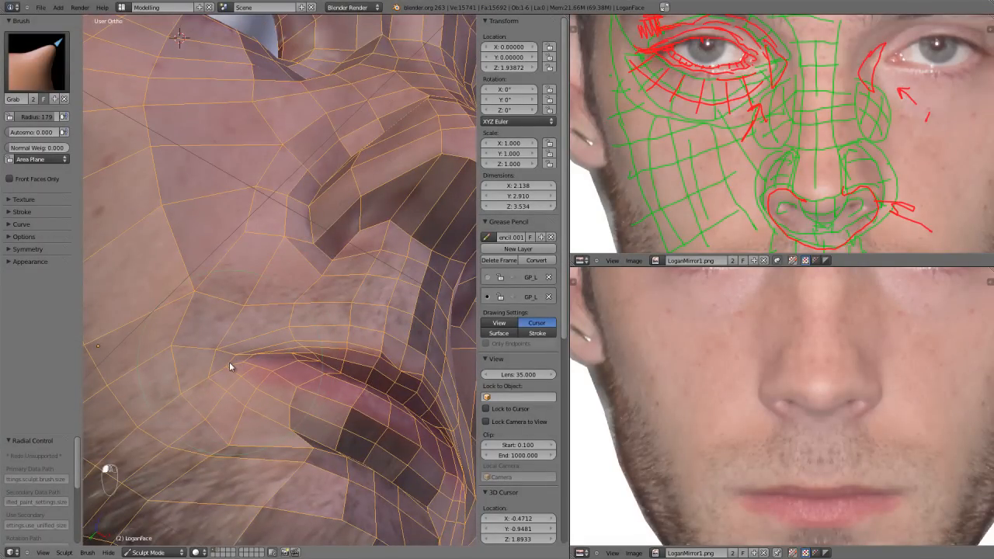
pyautogui.moveTo(228, 358)
pyautogui.mouseDown(button='middle')
pyautogui.moveTo(270, 385)
pyautogui.moveTo(272, 403)
pyautogui.moveTo(283, 388)
pyautogui.moveTo(271, 392)
pyautogui.mouseUp(button='middle')
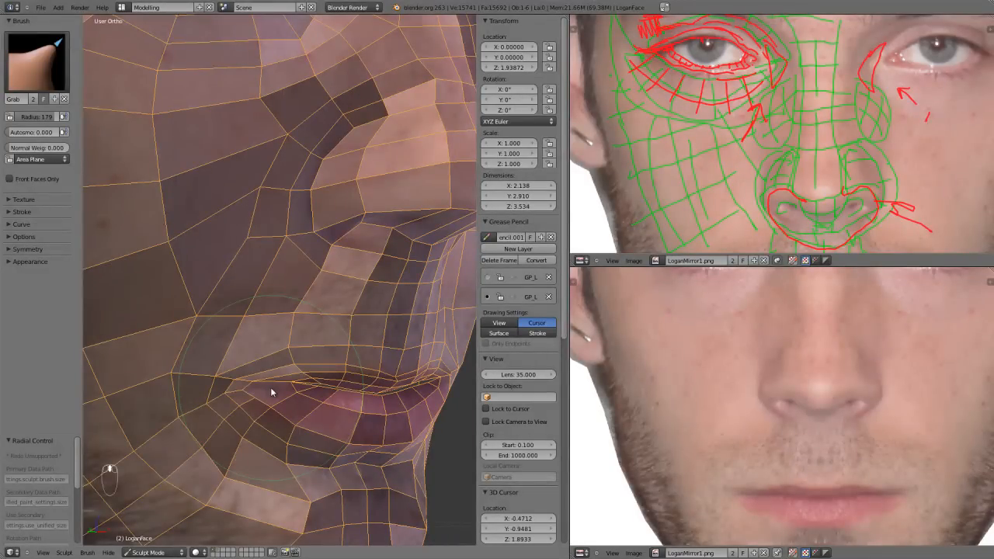
# Build up the skin around the mouth corner using the Draw brush at radius 127 and strength 0.500.
pyautogui.press('f')
pyautogui.click(244, 384)
pyautogui.press('d')
pyautogui.moveTo(345, 343)
pyautogui.mouseDown()
pyautogui.moveTo(198, 372)
pyautogui.moveTo(179, 423)
pyautogui.mouseUp()
pyautogui.scroll(1, 180, 444)
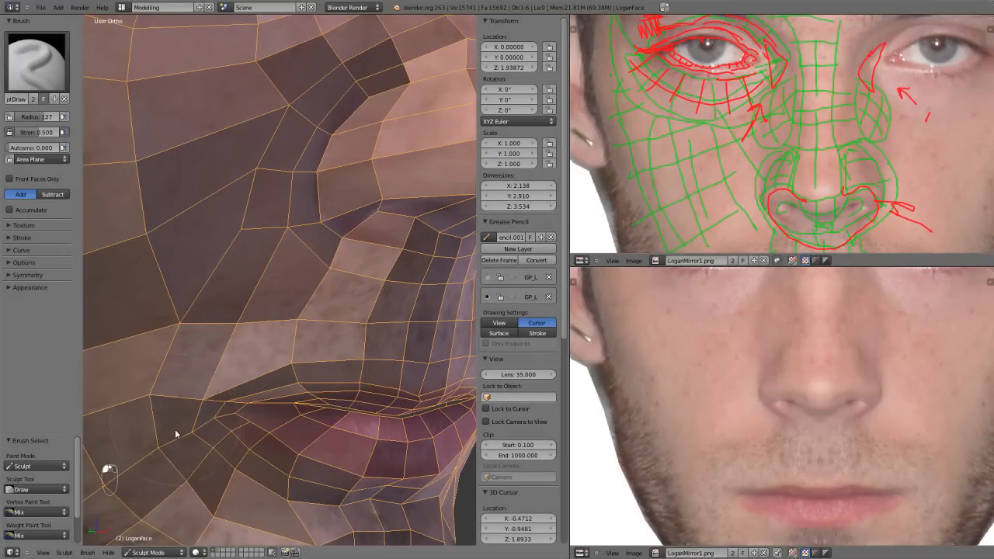
pyautogui.moveTo(245, 359)
pyautogui.mouseDown()
pyautogui.moveTo(293, 344)
pyautogui.moveTo(368, 350)
pyautogui.moveTo(279, 369)
pyautogui.moveTo(182, 432)
pyautogui.mouseUp()
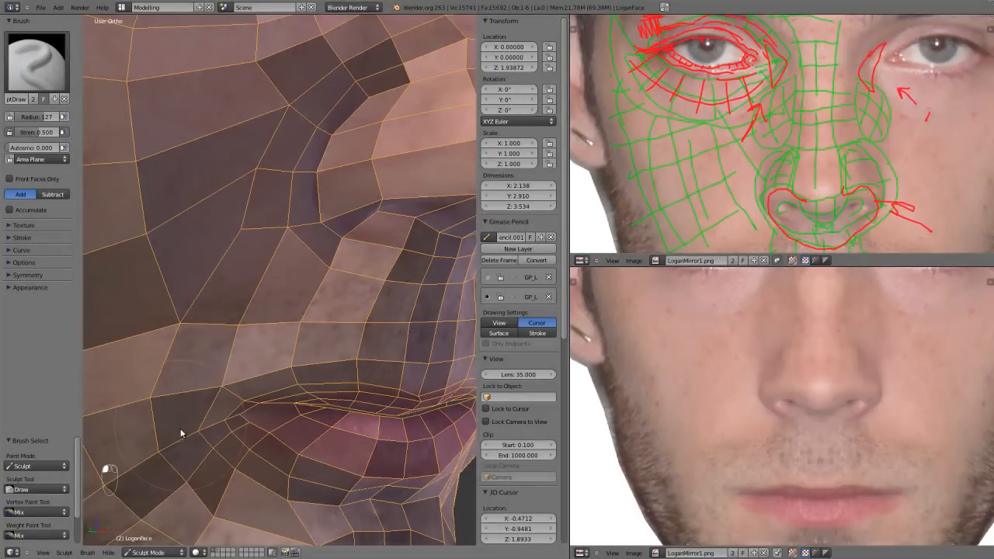
# Smooth the area above the upper lip and add volume along it with the Draw brush.
pyautogui.moveTo(448, 395)
pyautogui.mouseDown(button='middle')
pyautogui.moveTo(406, 378)
pyautogui.moveTo(341, 412)
pyautogui.mouseUp(button='middle')
pyautogui.moveTo(276, 343)
pyautogui.keyDown('shift'); pyautogui.mouseDown()
pyautogui.moveTo(270, 337)
pyautogui.moveTo(291, 332)
pyautogui.mouseUp(); pyautogui.keyUp('shift')
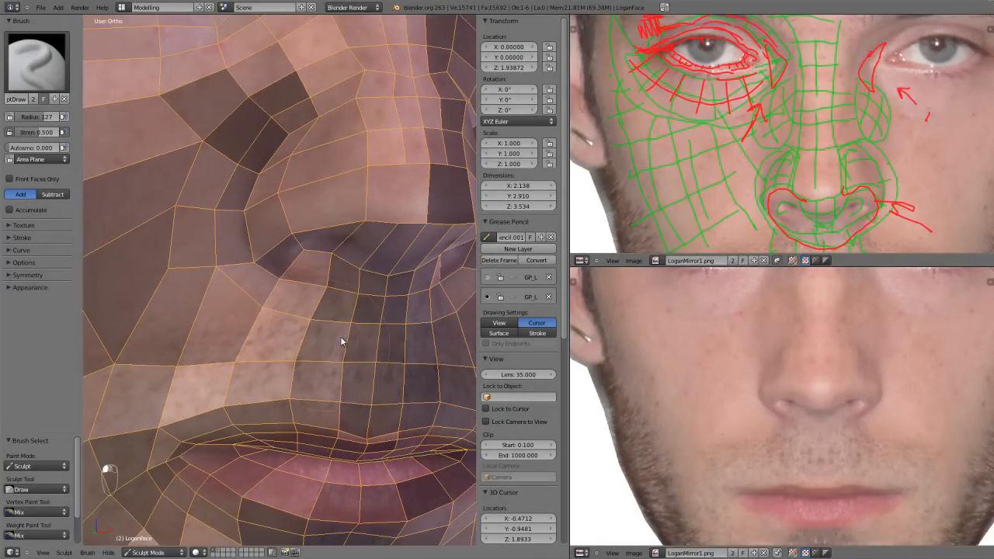
pyautogui.moveTo(342, 354)
pyautogui.mouseDown()
pyautogui.moveTo(347, 399)
pyautogui.moveTo(341, 332)
pyautogui.moveTo(272, 404)
pyautogui.mouseUp()
pyautogui.scroll(-6, 302, 368)
pyautogui.moveTo(313, 369); pyautogui.dragTo(284, 377, button='middle')
pyautogui.scroll(3, 284, 377)
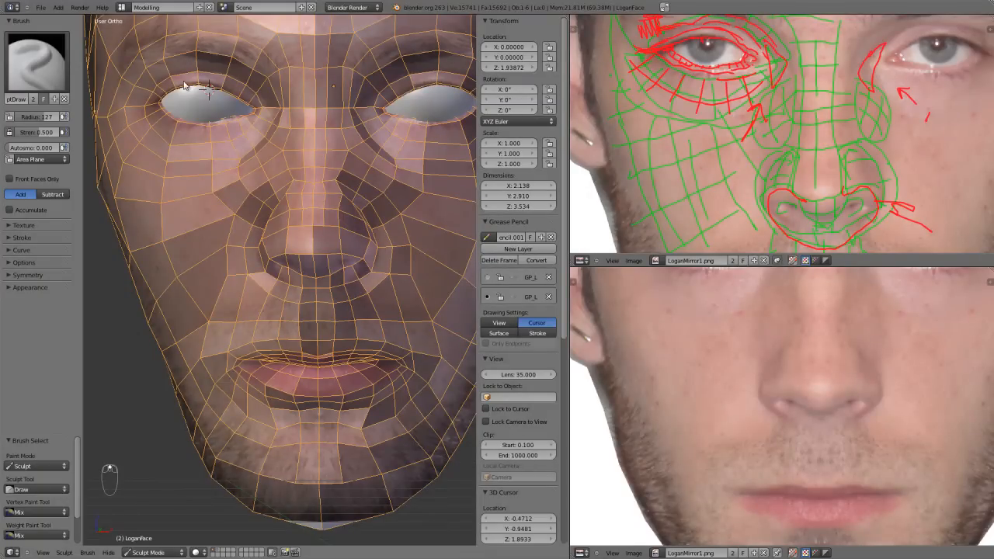
# Turn off LoganFace's wire display in the Default layout's object settings, and return to the Modelling layout.
pyautogui.click(121, 7)
pyautogui.click(132, 44)
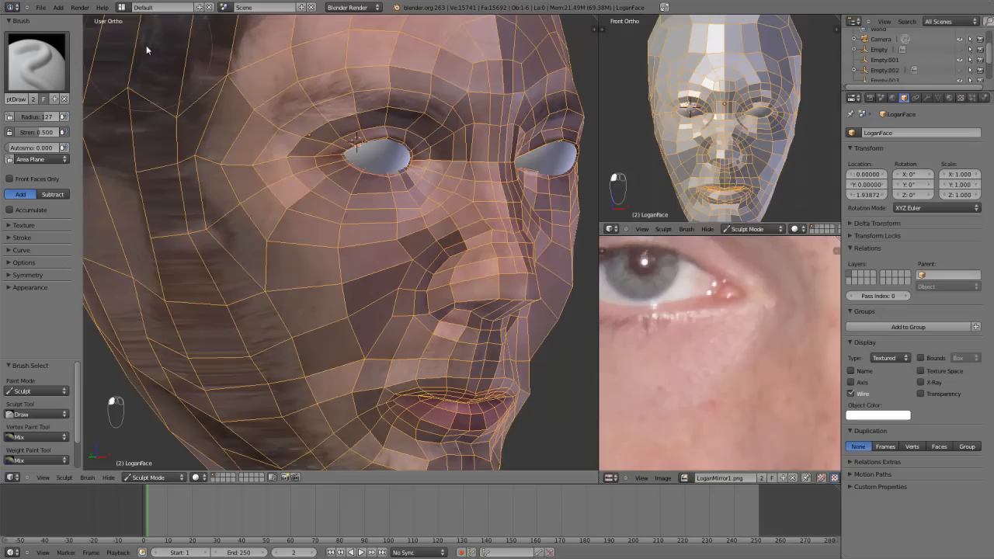
pyautogui.click(851, 394)
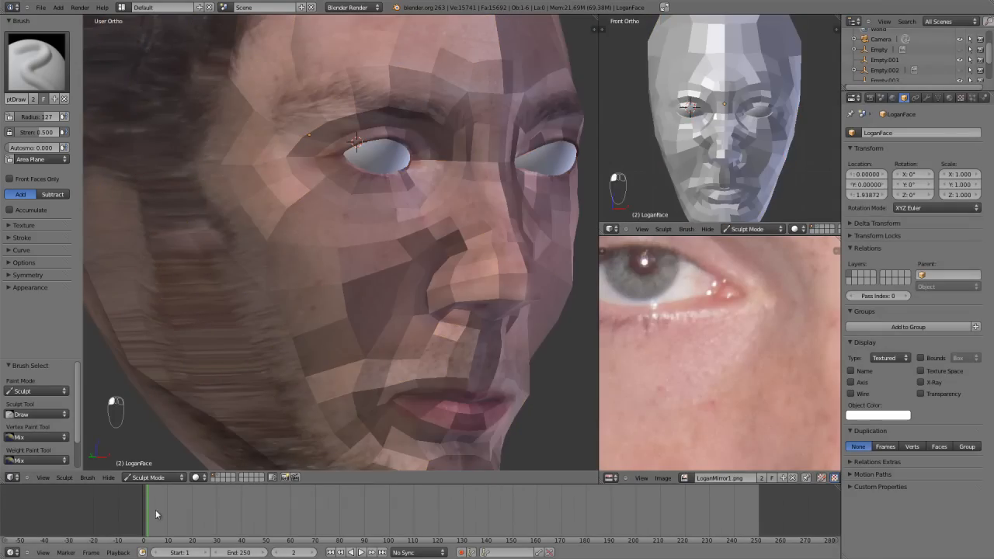
pyautogui.click(137, 477)
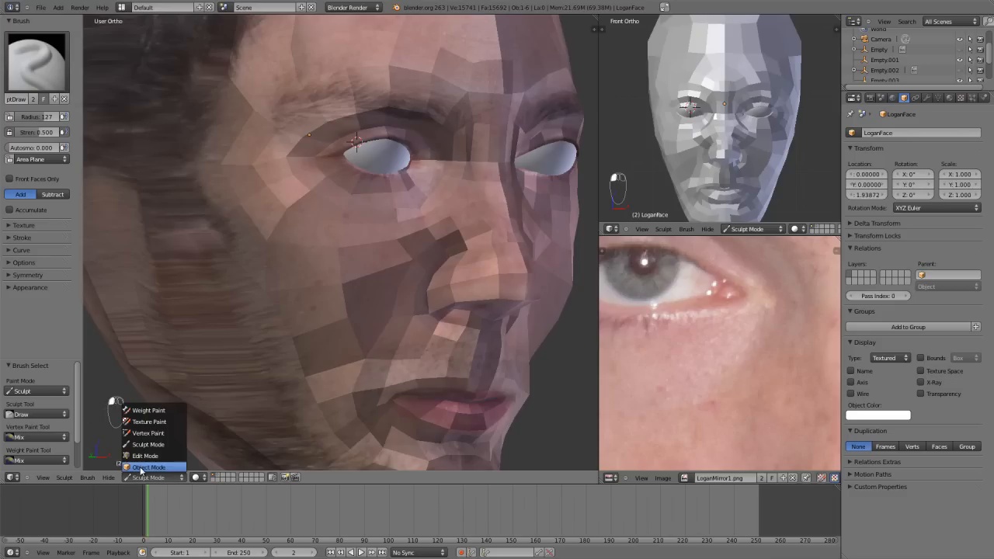
pyautogui.press('KP_1')
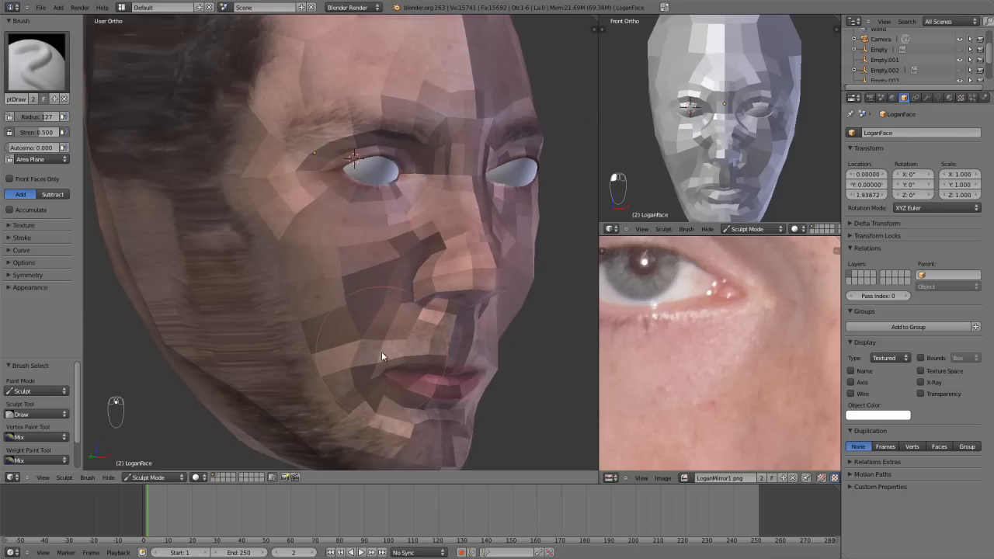
pyautogui.click(122, 7)
pyautogui.click(134, 65)
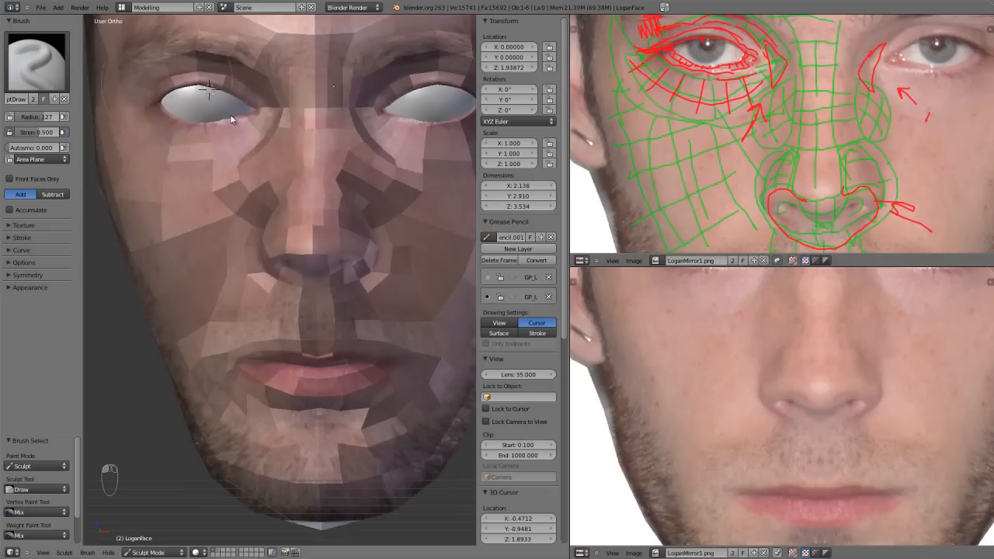
# Smooth and sculpt the area beside the philtrum in the front view with the brush at radius 127.
pyautogui.press('KP_1')
pyautogui.scroll(4, 320, 329)
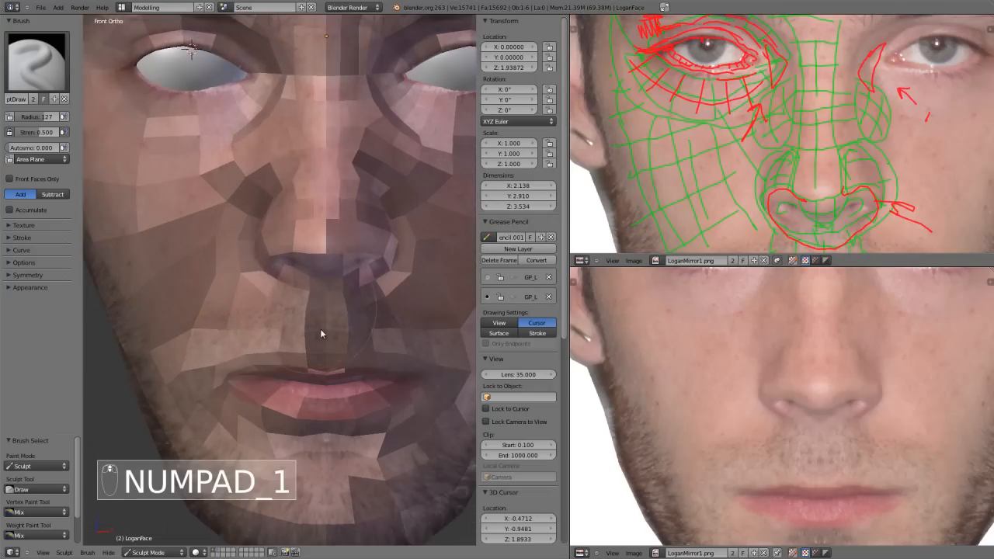
pyautogui.scroll(6, 355, 262)
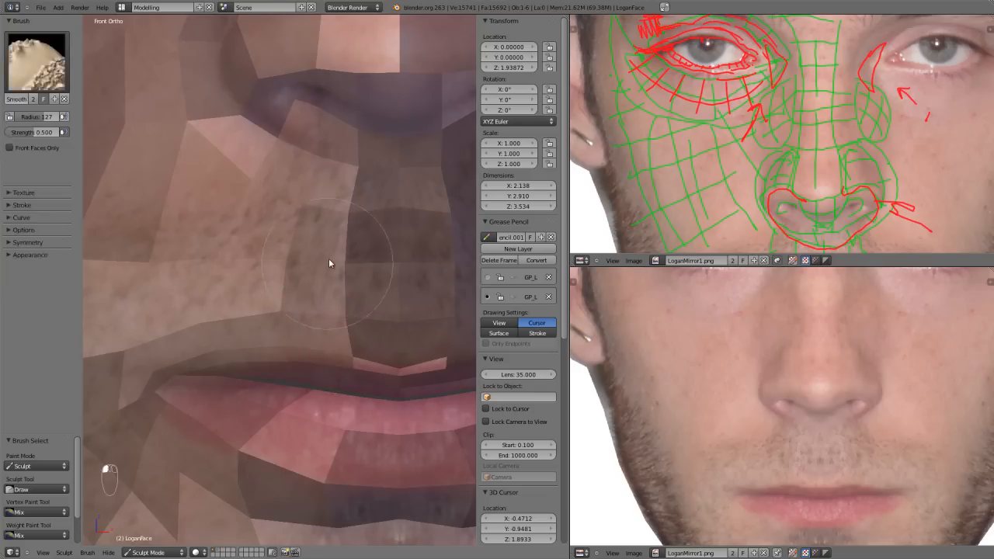
pyautogui.scroll(-3, 326, 245)
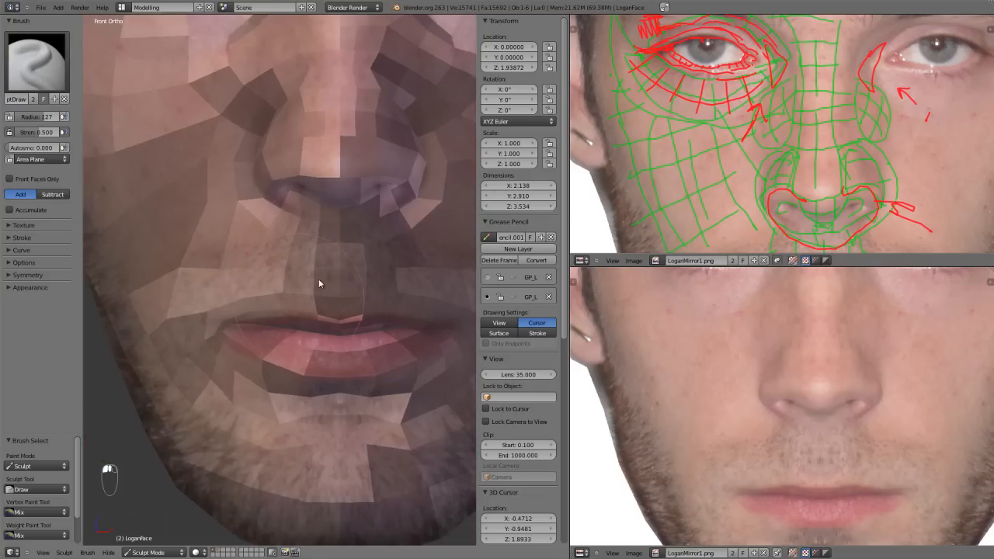
pyautogui.keyDown('shift'); pyautogui.moveTo(344, 259); pyautogui.dragTo(427, 219, button='middle'); pyautogui.keyUp('shift')
pyautogui.moveTo(297, 236); pyautogui.dragTo(288, 235)
# Sculpt the skin between the nostril and the mouth corner with the Draw brush in the front view.
pyautogui.keyDown('shift'); pyautogui.moveTo(353, 204); pyautogui.dragTo(343, 202, button='middle'); pyautogui.keyUp('shift')
pyautogui.moveTo(388, 178); pyautogui.dragTo(369, 172)
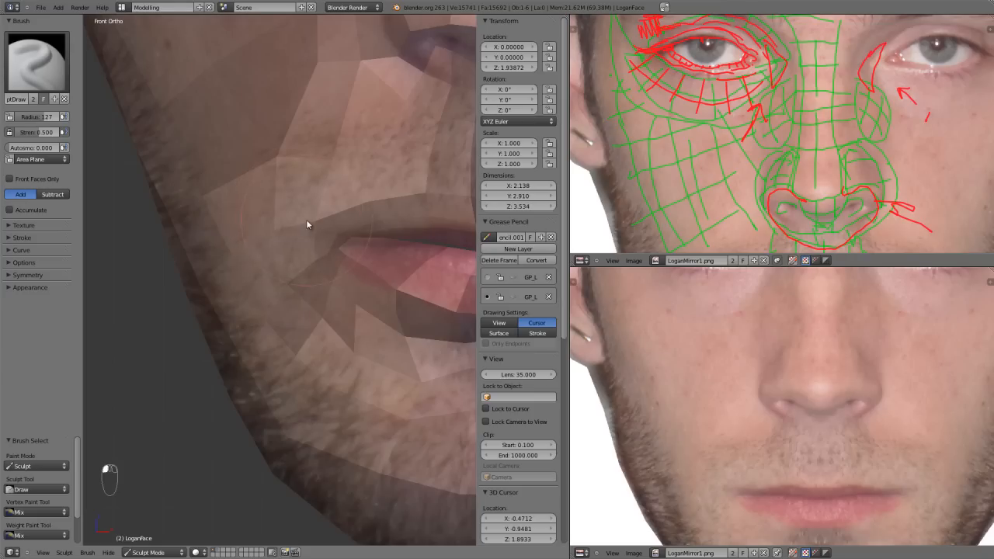
pyautogui.keyDown('shift'); pyautogui.moveTo(386, 200); pyautogui.dragTo(357, 346, button='middle'); pyautogui.keyUp('shift')
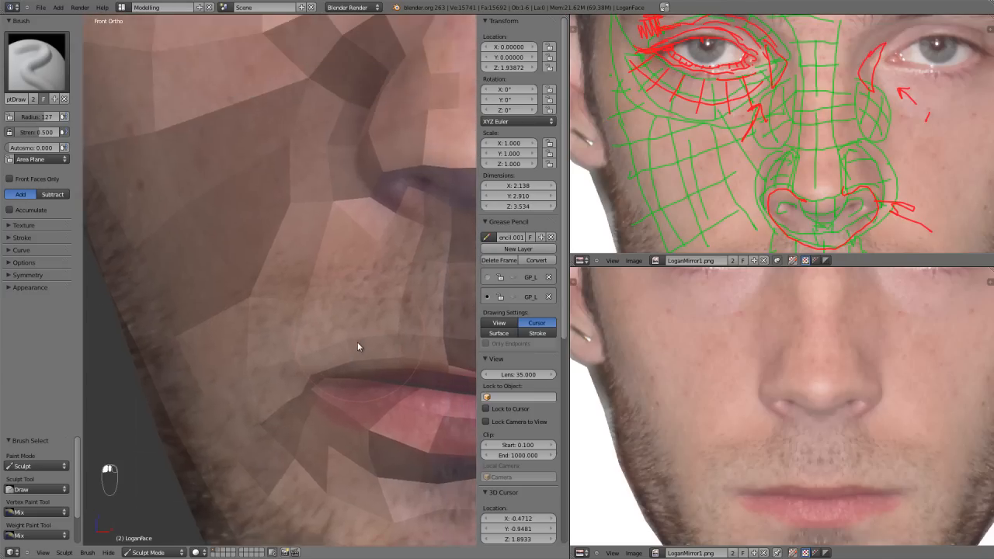
pyautogui.moveTo(357, 341); pyautogui.dragTo(351, 333)
pyautogui.keyDown('shift'); pyautogui.moveTo(344, 294); pyautogui.dragTo(363, 345, button='middle'); pyautogui.keyUp('shift')
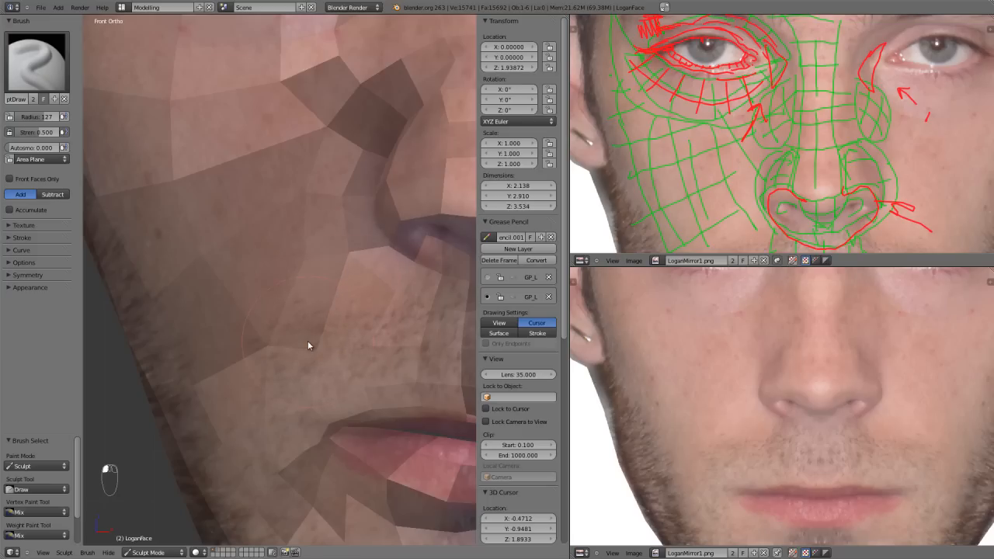
# Check the profile, set the Grab brush to radius 200, and smooth the cheek crease beside the nostril.
pyautogui.scroll(-2, 312, 271)
pyautogui.moveTo(312, 292)
pyautogui.mouseDown(button='middle')
pyautogui.moveTo(368, 321)
pyautogui.moveTo(393, 295)
pyautogui.moveTo(406, 303)
pyautogui.mouseUp(button='middle')
pyautogui.moveTo(322, 284)
pyautogui.keyDown('shift'); pyautogui.mouseDown(button='middle')
pyautogui.moveTo(342, 331)
pyautogui.moveTo(309, 286)
pyautogui.moveTo(329, 291)
pyautogui.moveTo(339, 332)
pyautogui.moveTo(350, 326)
pyautogui.moveTo(152, 337)
pyautogui.mouseUp(button='middle'); pyautogui.keyUp('shift')
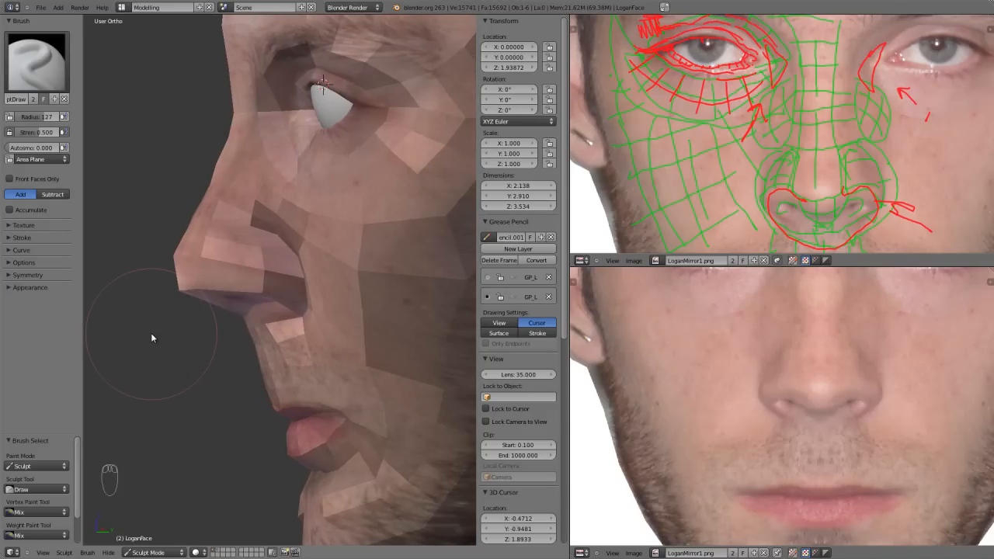
pyautogui.press('KP_1')
pyautogui.press('g')
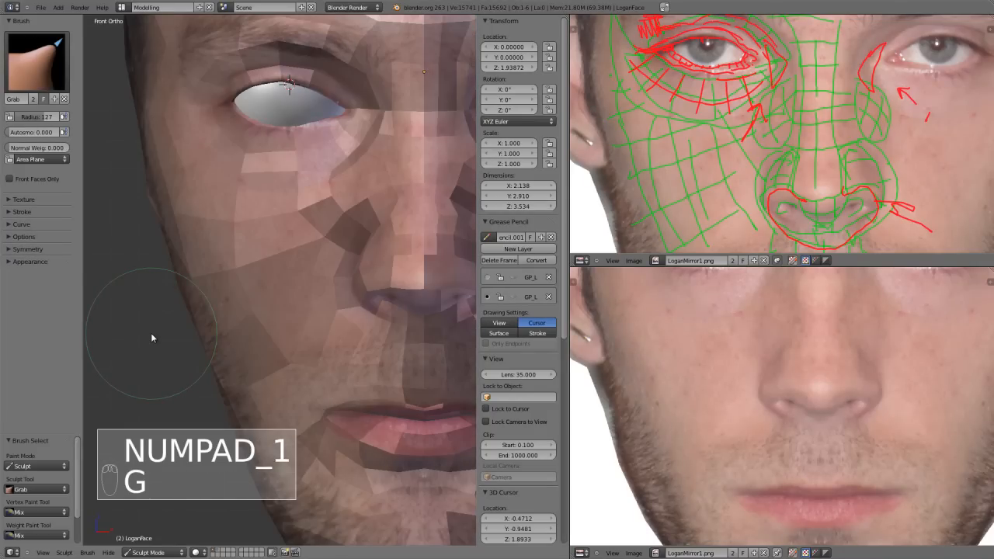
pyautogui.press('f')
pyautogui.click(204, 339)
pyautogui.moveTo(238, 344)
pyautogui.mouseDown(button='middle')
pyautogui.moveTo(295, 330)
pyautogui.moveTo(281, 288)
pyautogui.moveTo(271, 365)
pyautogui.mouseUp(button='middle')
pyautogui.scroll(3, 281, 288)
pyautogui.keyDown('shift'); pyautogui.moveTo(268, 348); pyautogui.dragTo(268, 348); pyautogui.keyUp('shift')
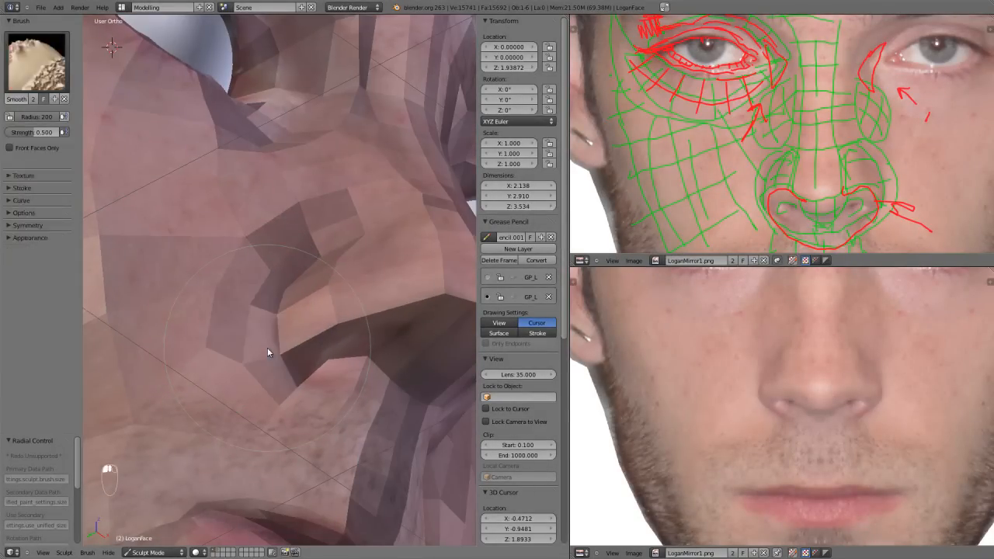
pyautogui.moveTo(290, 266)
pyautogui.mouseDown(button='middle')
pyautogui.moveTo(313, 316)
pyautogui.moveTo(277, 355)
pyautogui.moveTo(290, 363)
pyautogui.mouseUp(button='middle')
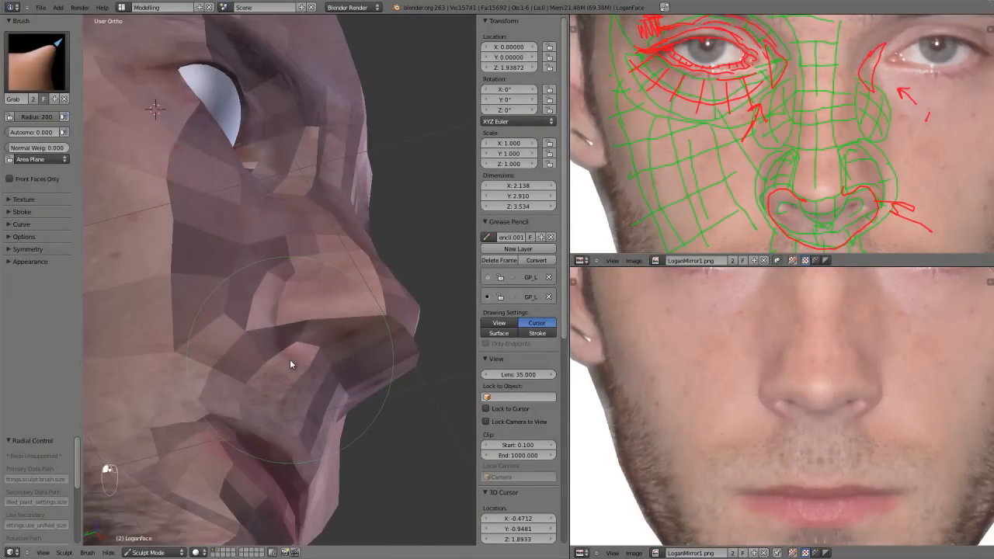
# Adjust the crease beside the nostril wing in the front view with the Grab brush at radius 200 and then 86.
pyautogui.press('KP_1')
pyautogui.scroll(2, 283, 358)
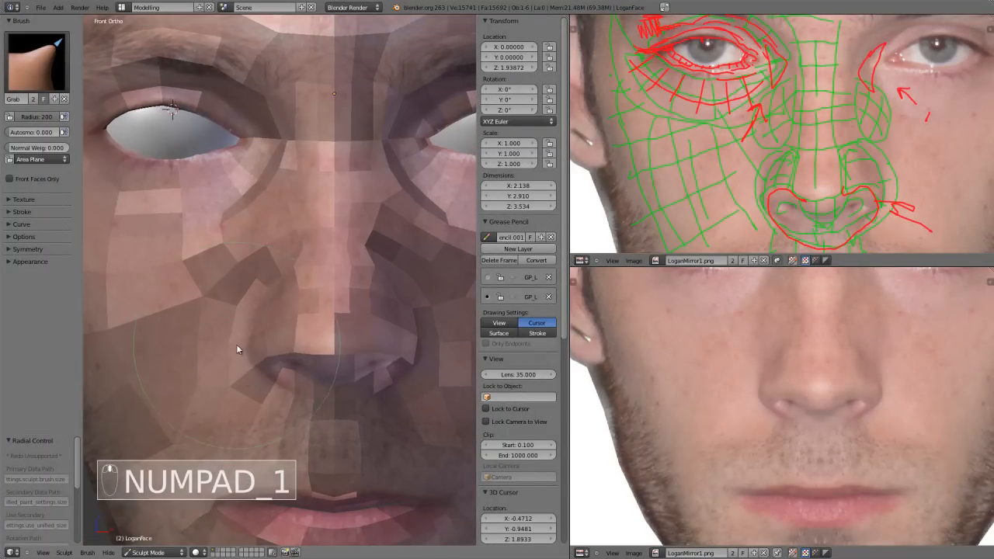
pyautogui.moveTo(245, 348); pyautogui.dragTo(243, 349)
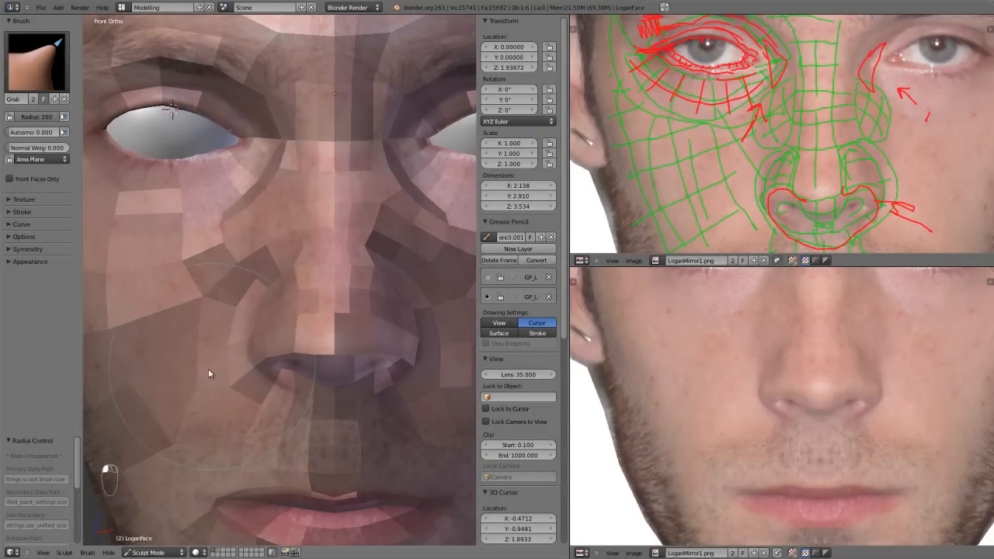
pyautogui.press('f')
pyautogui.click(167, 378)
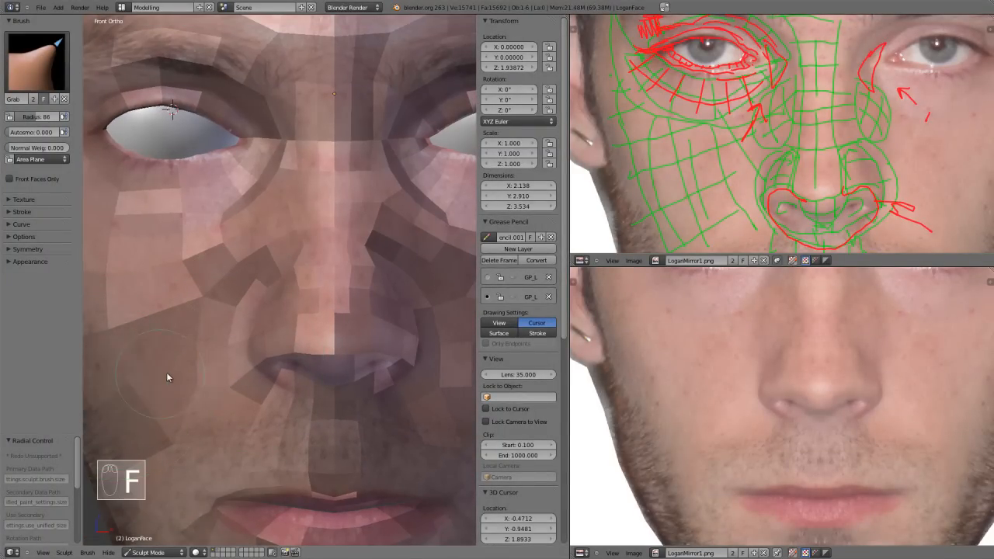
pyautogui.moveTo(237, 379); pyautogui.dragTo(241, 379)
pyautogui.moveTo(225, 339); pyautogui.dragTo(232, 335)
pyautogui.moveTo(250, 285); pyautogui.dragTo(258, 284)
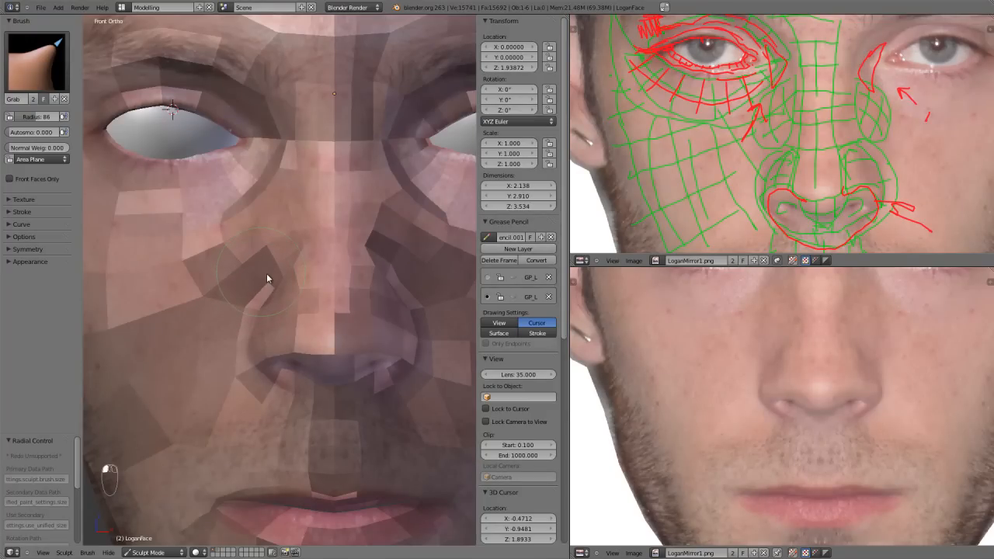
# Set the Grab brush radius to 119 and check the nose from an angle and the whole face from the front.
pyautogui.press('f')
pyautogui.click(290, 316)
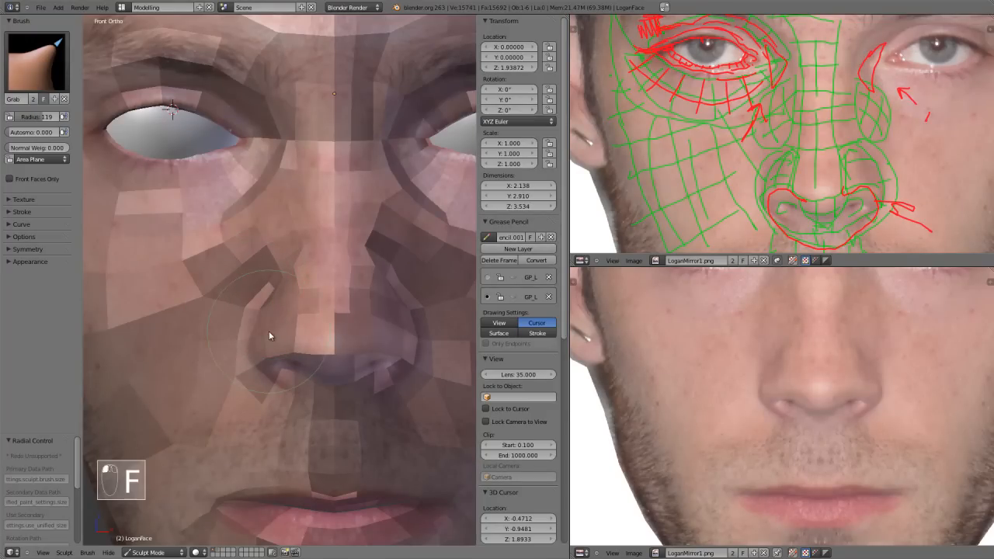
pyautogui.moveTo(261, 330)
pyautogui.mouseDown(button='middle')
pyautogui.moveTo(283, 335)
pyautogui.moveTo(293, 323)
pyautogui.moveTo(260, 338)
pyautogui.mouseUp(button='middle')
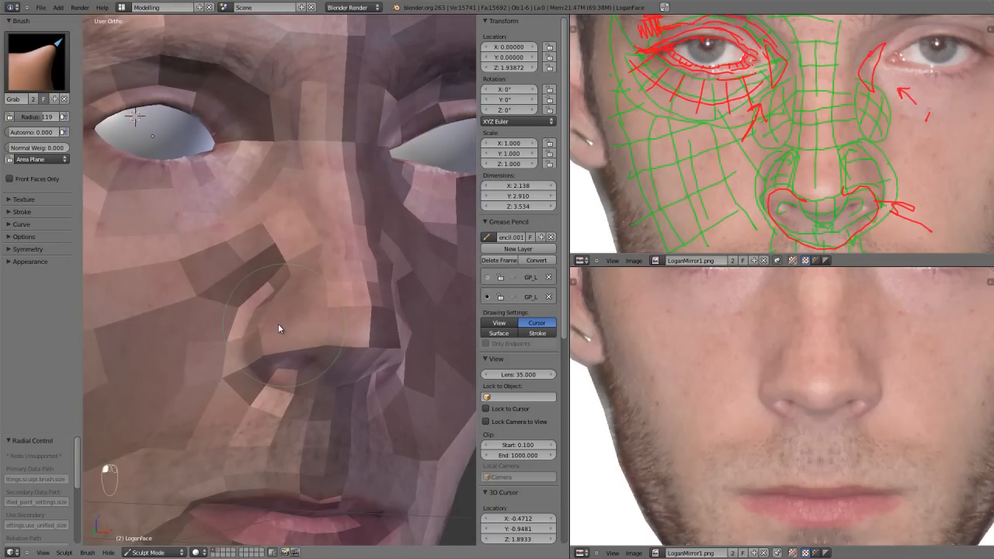
pyautogui.scroll(-4, 278, 323)
pyautogui.press('KP_1')
pyautogui.scroll(-1, 308, 334)
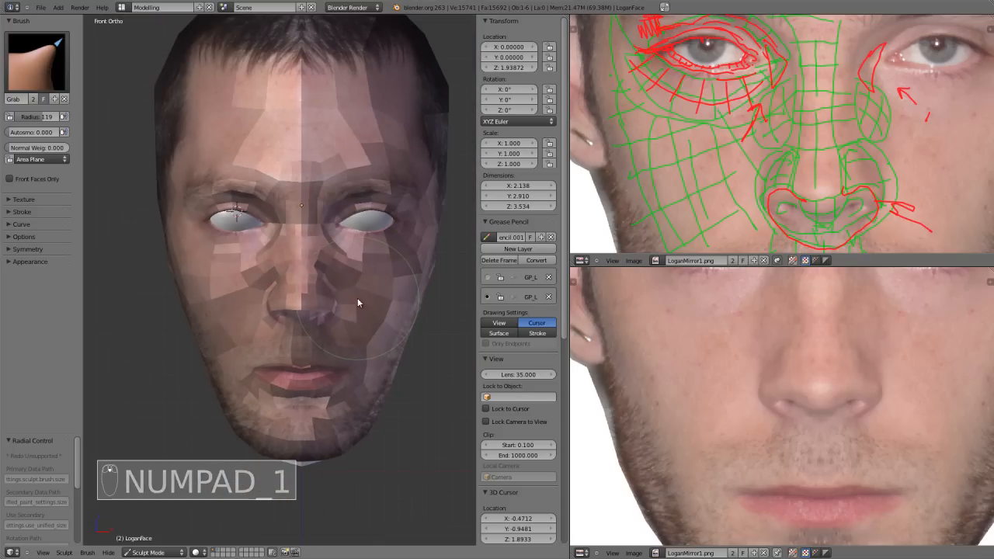
# Centre the reference photo on the mouth and chin, and shape the area below the mouth corner with the Grab brush.
pyautogui.scroll(5, 354, 303)
pyautogui.keyDown('shift'); pyautogui.moveTo(315, 445); pyautogui.dragTo(307, 332, button='middle'); pyautogui.keyUp('shift')
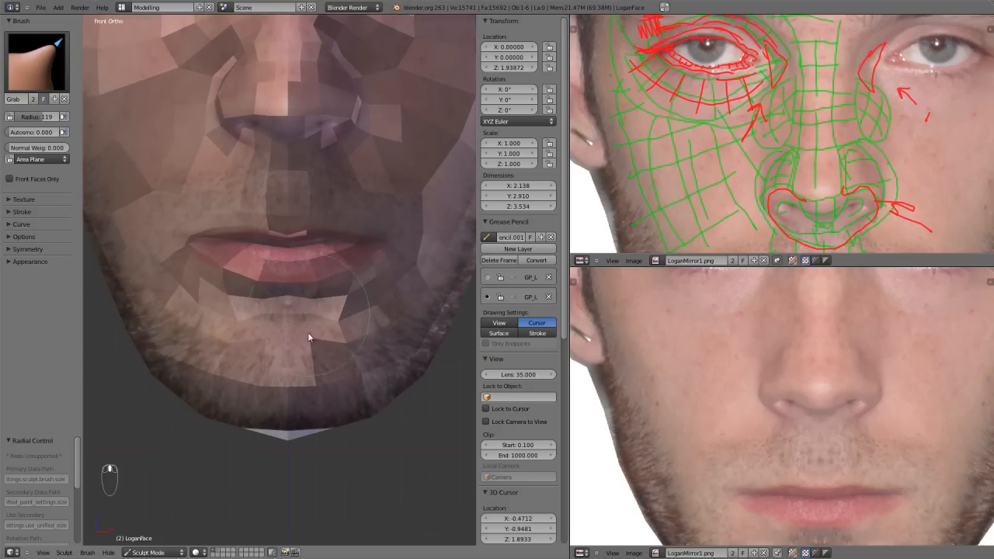
pyautogui.scroll(-1, 704, 448)
pyautogui.moveTo(771, 492); pyautogui.dragTo(755, 418, button='middle')
pyautogui.moveTo(242, 389)
pyautogui.mouseDown(button='middle')
pyautogui.moveTo(317, 360)
pyautogui.moveTo(299, 369)
pyautogui.moveTo(315, 358)
pyautogui.moveTo(261, 360)
pyautogui.moveTo(288, 321)
pyautogui.mouseUp(button='middle')
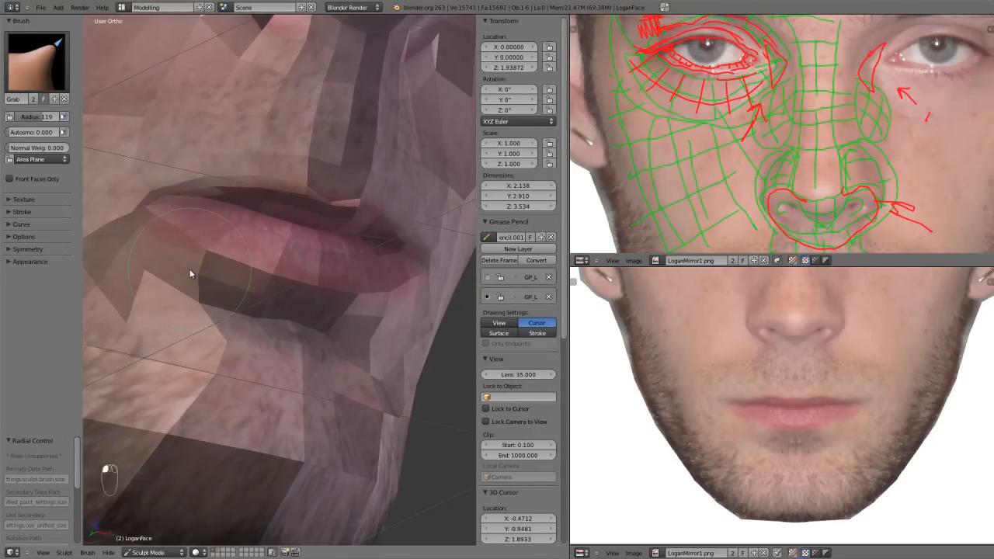
pyautogui.moveTo(195, 275)
pyautogui.mouseDown(button='middle')
pyautogui.moveTo(246, 305)
pyautogui.moveTo(178, 280)
pyautogui.moveTo(178, 323)
pyautogui.moveTo(150, 321)
pyautogui.mouseUp(button='middle')
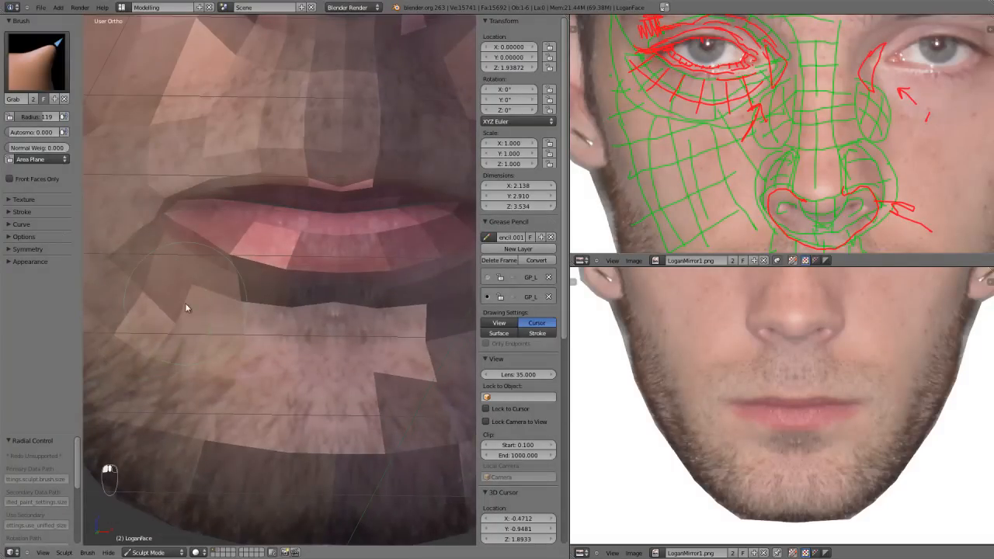
pyautogui.press('s')
pyautogui.press('g')
pyautogui.moveTo(195, 299)
pyautogui.mouseDown(button='middle')
pyautogui.moveTo(234, 308)
pyautogui.moveTo(248, 333)
pyautogui.moveTo(240, 372)
pyautogui.mouseUp(button='middle')
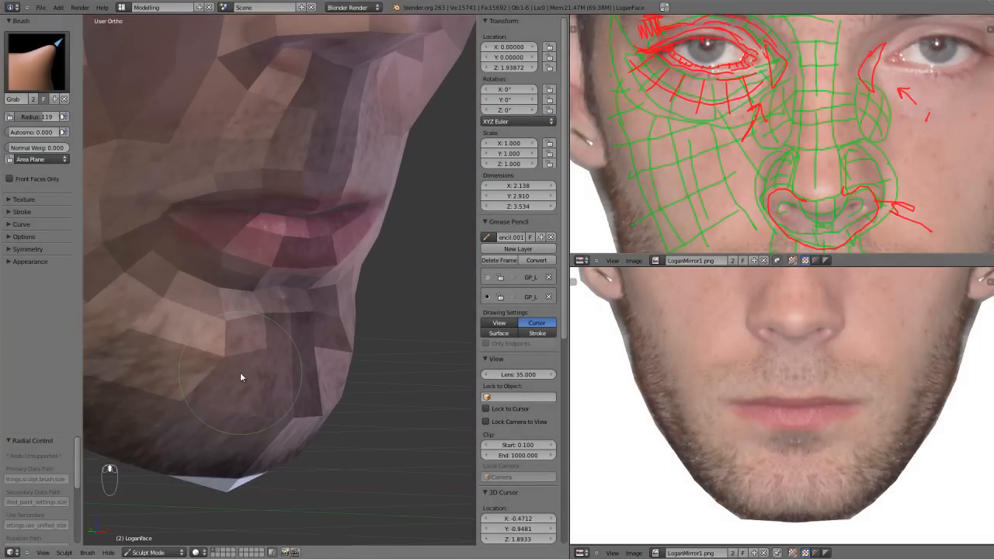
# Build up the side of the chin below the lower lip with the SculptDraw brush at radius 119, and smooth it towards the jaw.
pyautogui.press('d')
pyautogui.moveTo(233, 395)
pyautogui.mouseDown()
pyautogui.moveTo(288, 417)
pyautogui.moveTo(289, 362)
pyautogui.moveTo(302, 379)
pyautogui.moveTo(292, 407)
pyautogui.mouseUp()
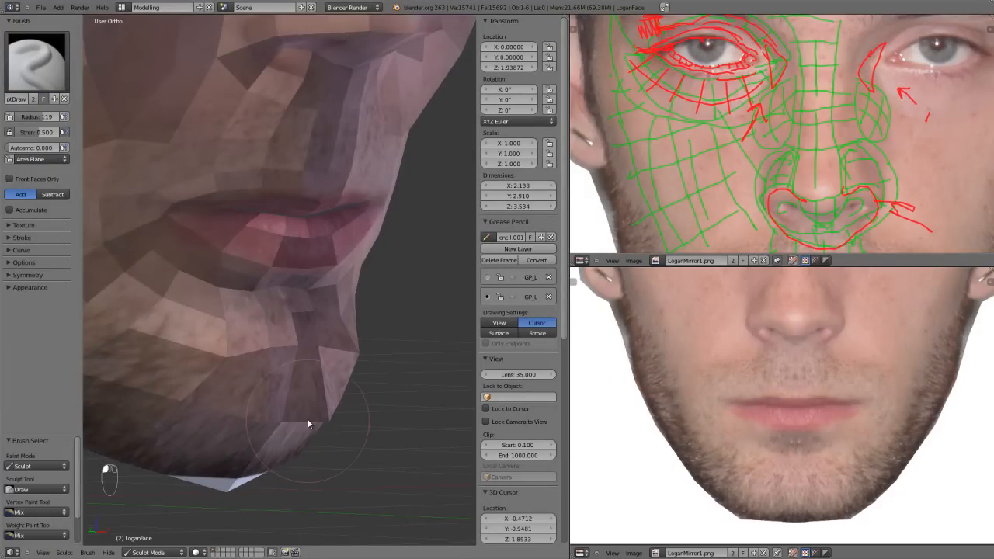
pyautogui.moveTo(319, 417)
pyautogui.mouseDown(button='middle')
pyautogui.moveTo(263, 414)
pyautogui.moveTo(278, 411)
pyautogui.mouseUp(button='middle')
pyautogui.moveTo(286, 411)
pyautogui.keyDown('shift'); pyautogui.mouseDown()
pyautogui.moveTo(295, 409)
pyautogui.moveTo(281, 400)
pyautogui.moveTo(225, 396)
pyautogui.mouseUp(); pyautogui.keyUp('shift')
pyautogui.moveTo(223, 402); pyautogui.dragTo(324, 358, button='middle')
pyautogui.scroll(4, 315, 361)
pyautogui.press('d')
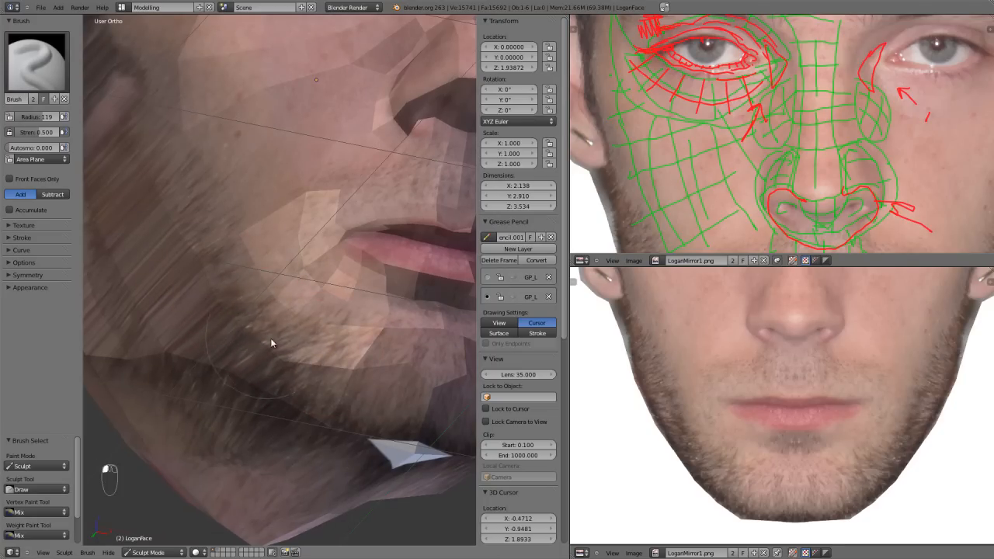
# In the front view, smooth the jaw edge, raise the tip of the chin, and adjust the jaw outline with the Grab brush at radius 119.
pyautogui.press('KP_0')
pyautogui.press('KP_1')
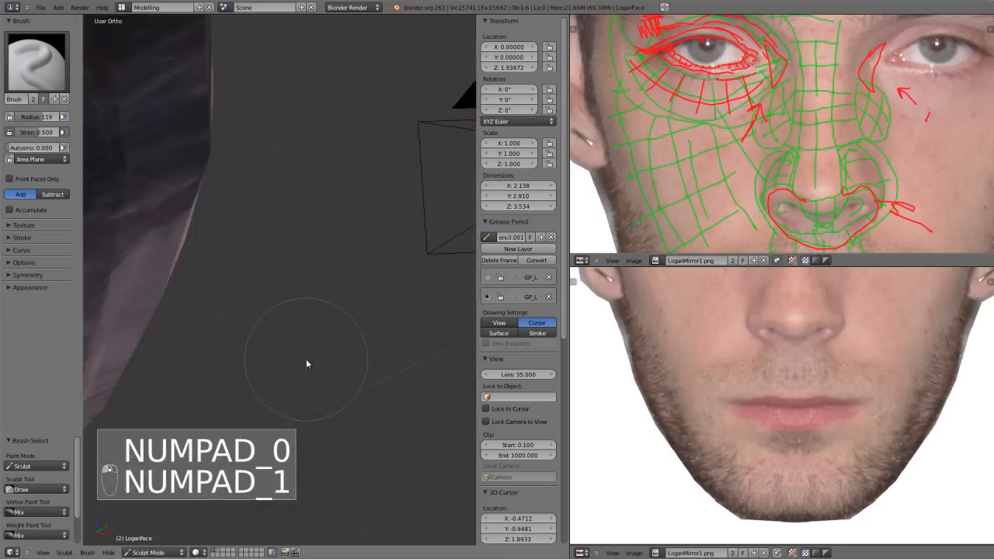
pyautogui.moveTo(226, 388)
pyautogui.keyDown('shift'); pyautogui.mouseDown()
pyautogui.moveTo(249, 396)
pyautogui.moveTo(235, 368)
pyautogui.moveTo(264, 405)
pyautogui.mouseUp(); pyautogui.keyUp('shift')
pyautogui.press('g')
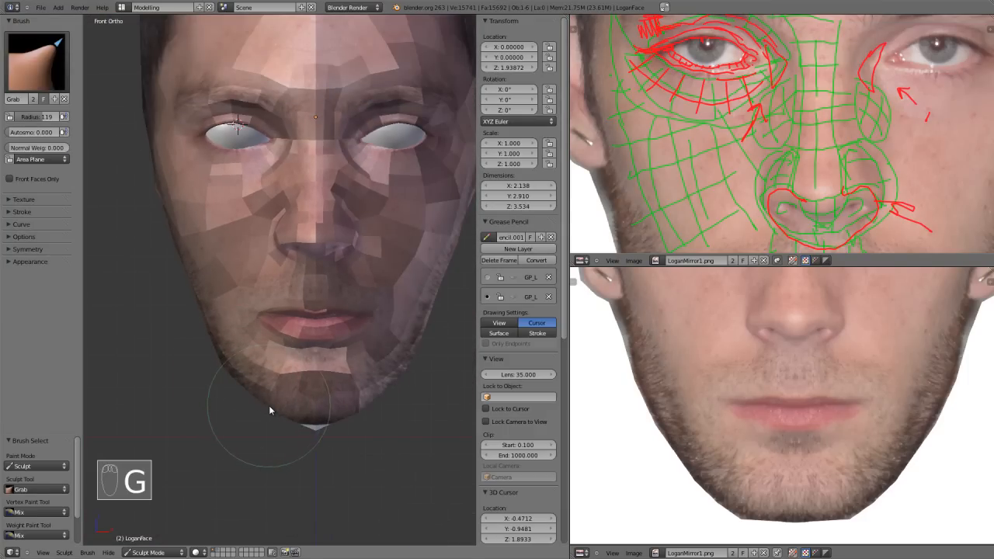
pyautogui.scroll(3, 267, 357)
pyautogui.moveTo(264, 450); pyautogui.dragTo(261, 456)
pyautogui.moveTo(336, 488); pyautogui.dragTo(337, 467)
pyautogui.moveTo(261, 451); pyautogui.dragTo(214, 410)
pyautogui.moveTo(215, 410)
pyautogui.keyDown('shift'); pyautogui.mouseDown(button='middle')
pyautogui.moveTo(242, 440)
pyautogui.moveTo(315, 461)
pyautogui.moveTo(297, 475)
pyautogui.moveTo(272, 411)
pyautogui.mouseUp(button='middle'); pyautogui.keyUp('shift')
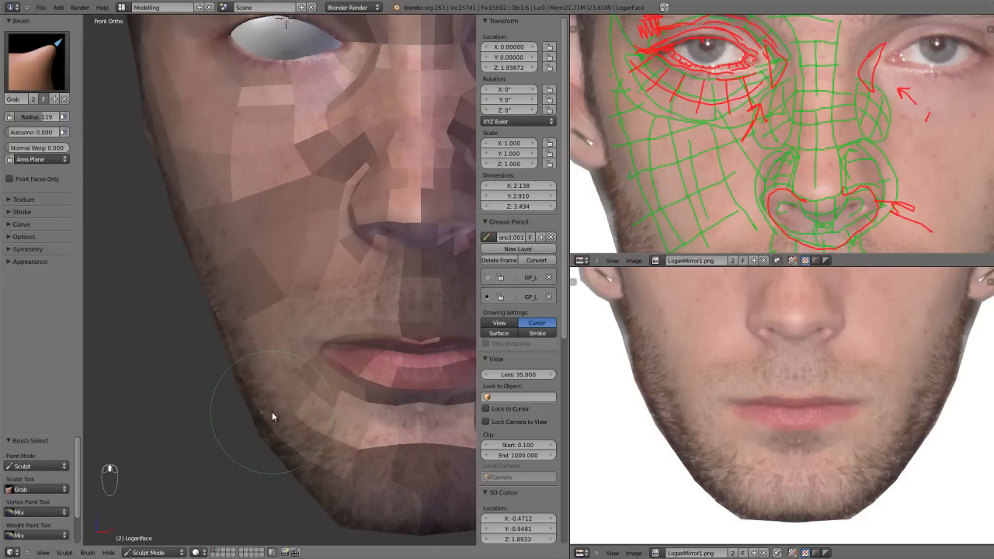
# Enlarge the Grab brush to radius 200 and reshape the side of the jaw below the cheek.
pyautogui.press('f')
pyautogui.click(303, 374)
pyautogui.moveTo(303, 374); pyautogui.dragTo(316, 377, button='middle')
pyautogui.moveTo(163, 347)
pyautogui.mouseDown()
pyautogui.moveTo(201, 408)
pyautogui.moveTo(186, 422)
pyautogui.mouseUp()
pyautogui.moveTo(186, 421)
pyautogui.mouseDown(button='middle')
pyautogui.moveTo(161, 399)
pyautogui.moveTo(196, 382)
pyautogui.moveTo(177, 412)
pyautogui.moveTo(237, 417)
pyautogui.mouseUp(button='middle')
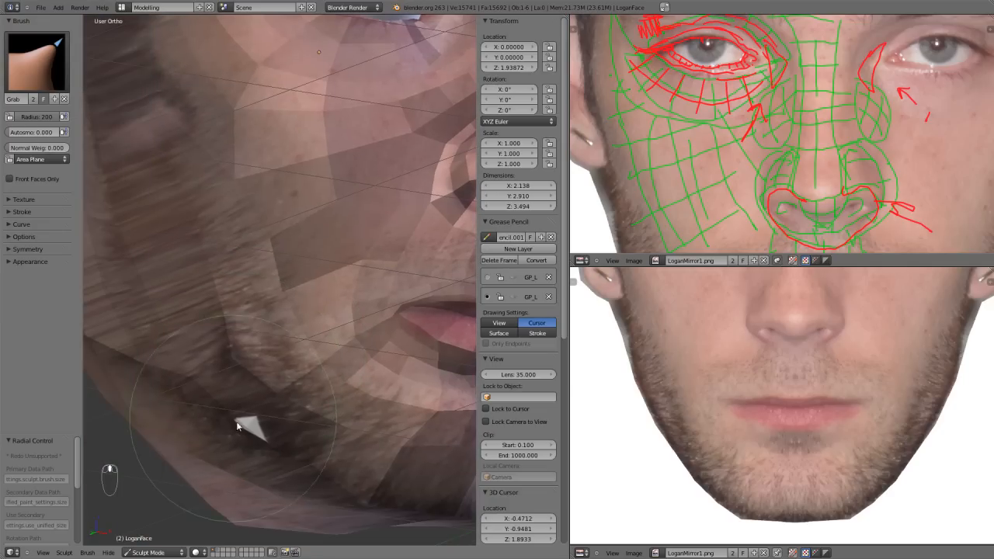
# Work over the side of the jaw with the SculptDraw brush at radius 200 and undo the last stroke.
pyautogui.press('d')
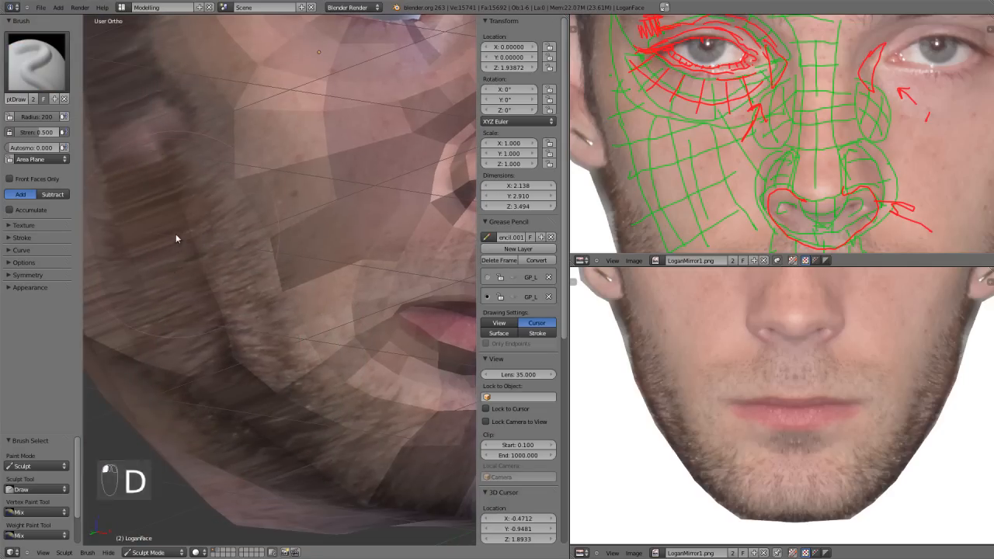
pyautogui.moveTo(212, 313)
pyautogui.mouseDown()
pyautogui.moveTo(269, 357)
pyautogui.moveTo(240, 359)
pyautogui.mouseUp()
pyautogui.hotkey('ctrl', 'z')
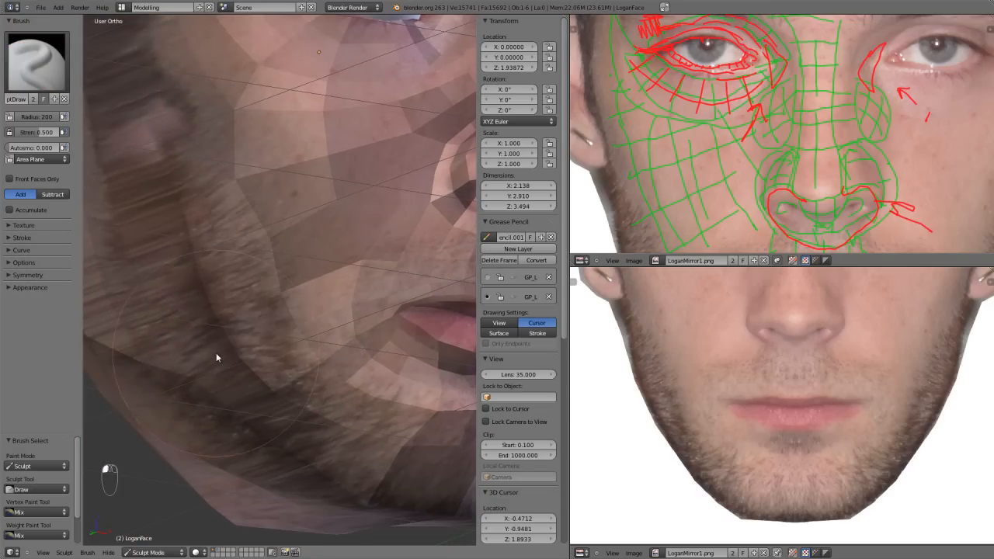
# Examine the jaw from an angle and the whole face from the front, from hairline to chin.
pyautogui.press('KP_1')
pyautogui.moveTo(261, 393); pyautogui.dragTo(279, 279, button='middle')
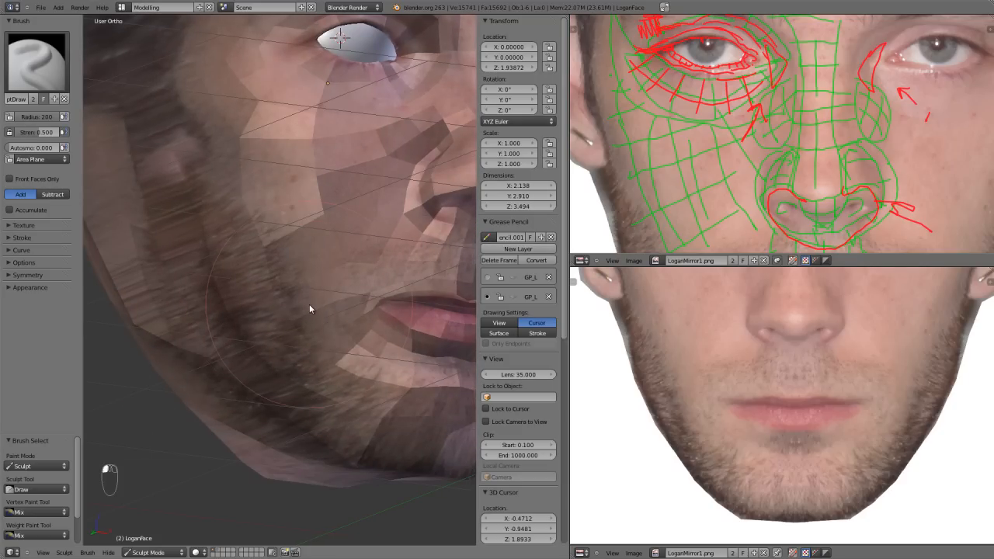
pyautogui.press('KP_1')
pyautogui.moveTo(266, 302); pyautogui.dragTo(301, 306, button='middle')
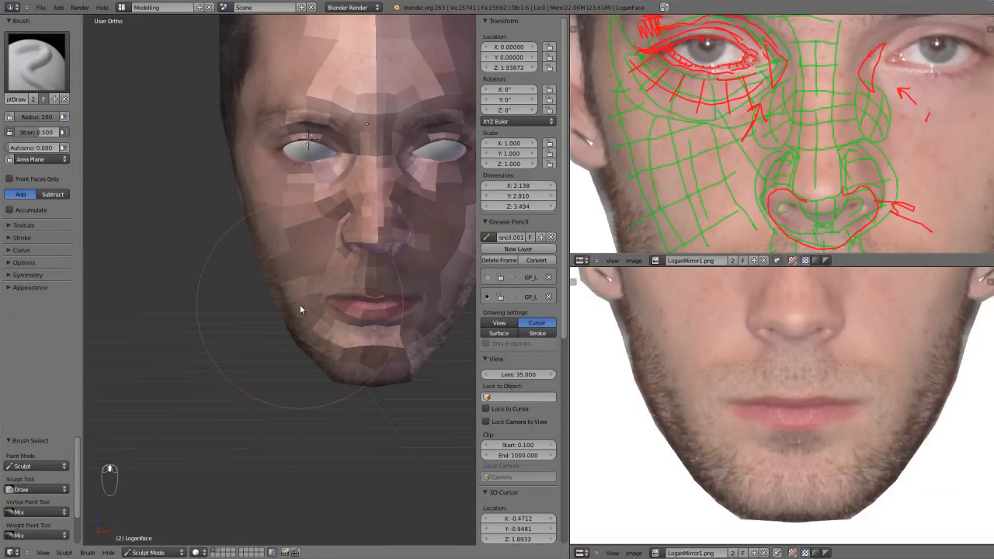
pyautogui.press('KP_1')
pyautogui.scroll(-1, 232, 339)
pyautogui.keyDown('shift'); pyautogui.moveTo(232, 339); pyautogui.dragTo(222, 368, button='middle'); pyautogui.keyUp('shift')
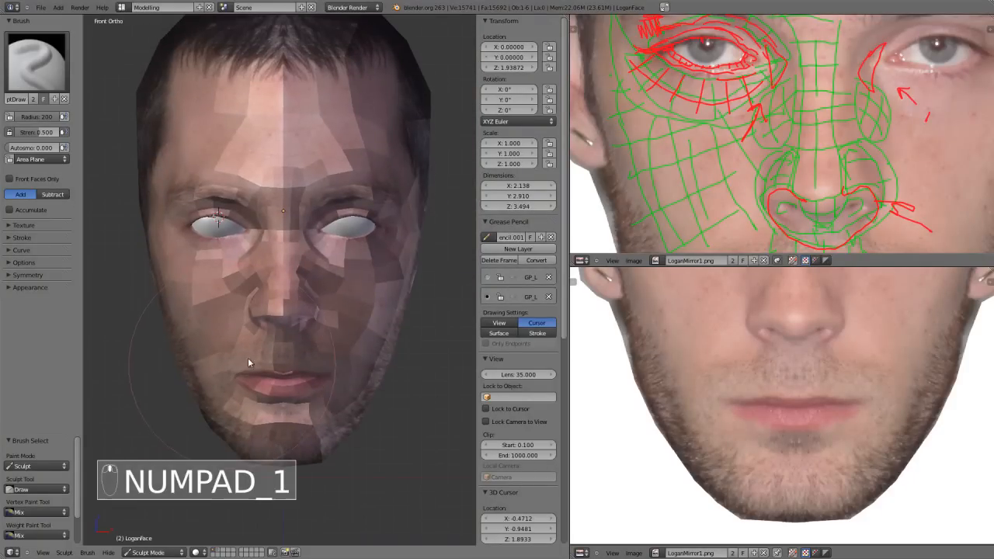
pyautogui.keyDown('shift'); pyautogui.moveTo(296, 259); pyautogui.dragTo(300, 352, button='middle'); pyautogui.keyUp('shift')
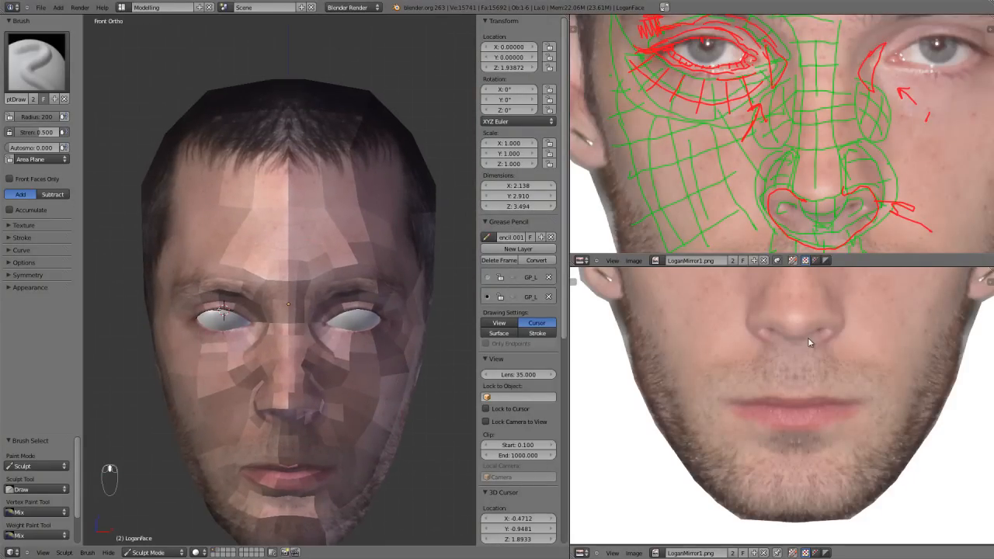
pyautogui.keyDown('shift'); pyautogui.moveTo(313, 398); pyautogui.dragTo(324, 369, button='middle'); pyautogui.keyUp('shift')
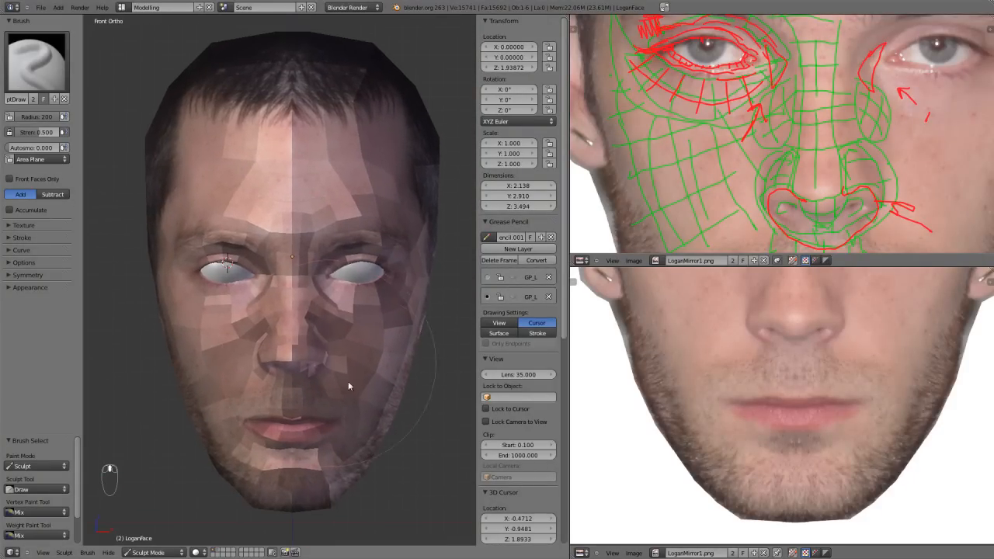
# Compare the mouth, eyes and forehead in the reference photo with the same areas of the face mesh.
pyautogui.moveTo(785, 363); pyautogui.dragTo(776, 415, button='middle')
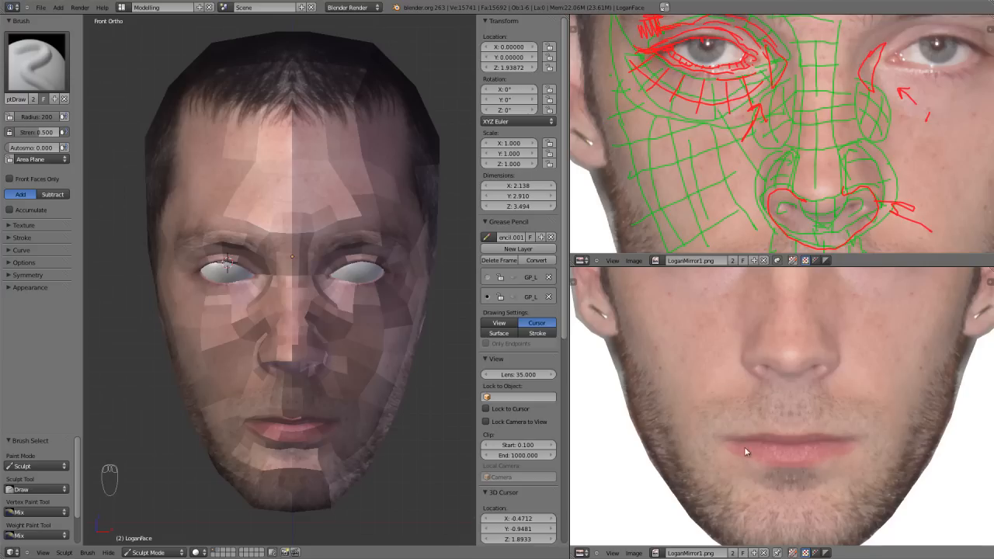
pyautogui.scroll(6, 850, 459)
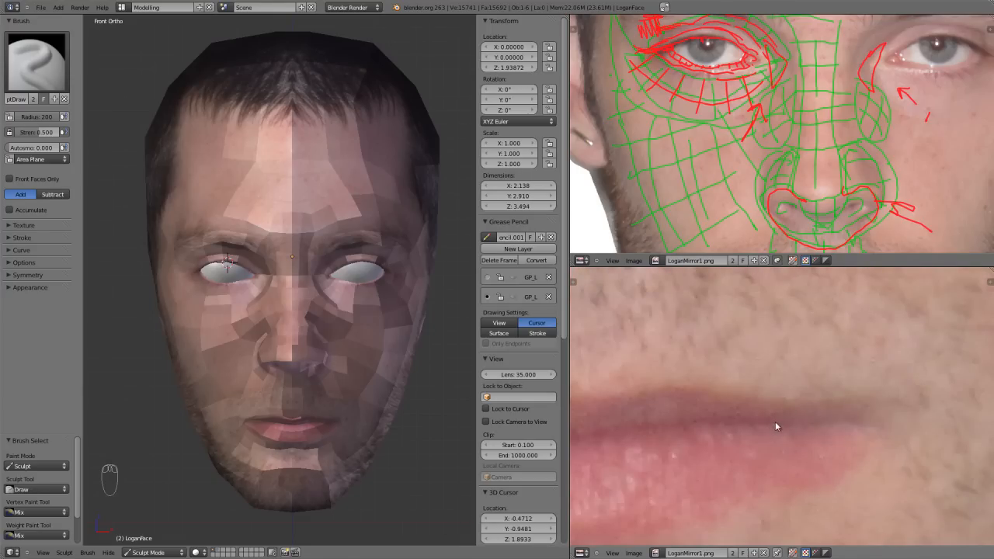
pyautogui.scroll(3, 326, 322)
pyautogui.moveTo(752, 404); pyautogui.dragTo(764, 535, button='middle')
pyautogui.scroll(-6, 776, 459)
pyautogui.moveTo(779, 302); pyautogui.dragTo(804, 497, button='middle')
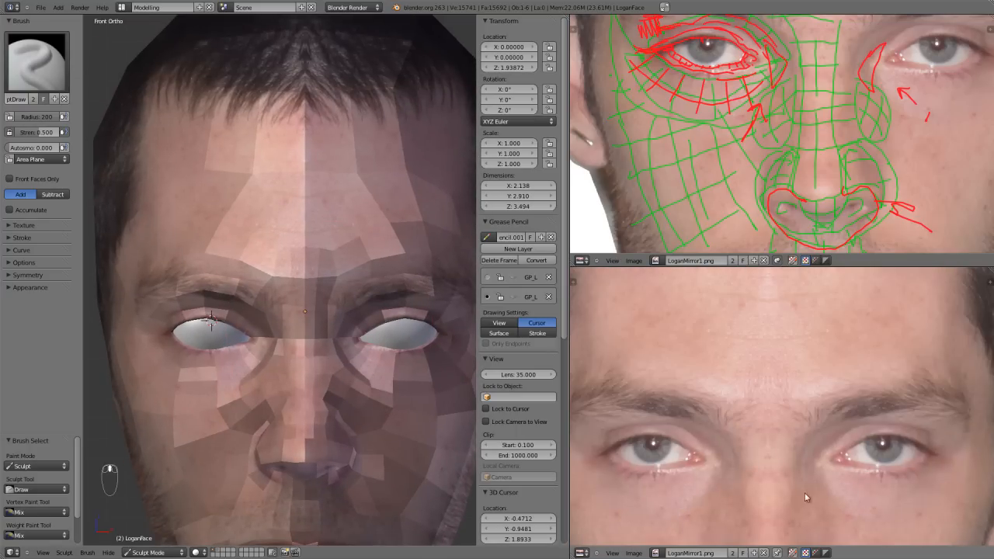
pyautogui.moveTo(784, 414); pyautogui.dragTo(790, 458, button='middle')
pyautogui.scroll(1, 790, 458)
pyautogui.scroll(1, 287, 304)
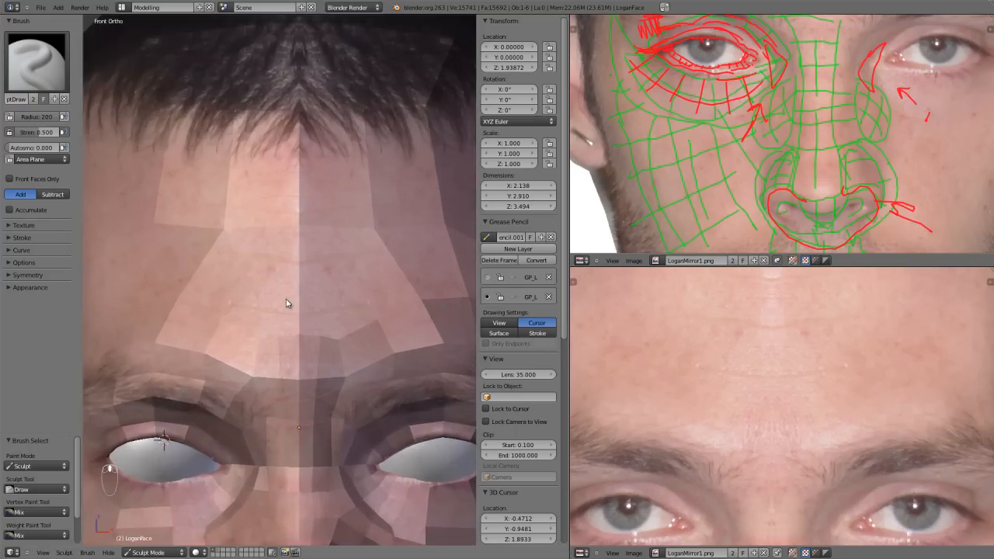
pyautogui.scroll(-4, 288, 303)
pyautogui.moveTo(287, 304); pyautogui.dragTo(279, 213, button='middle')
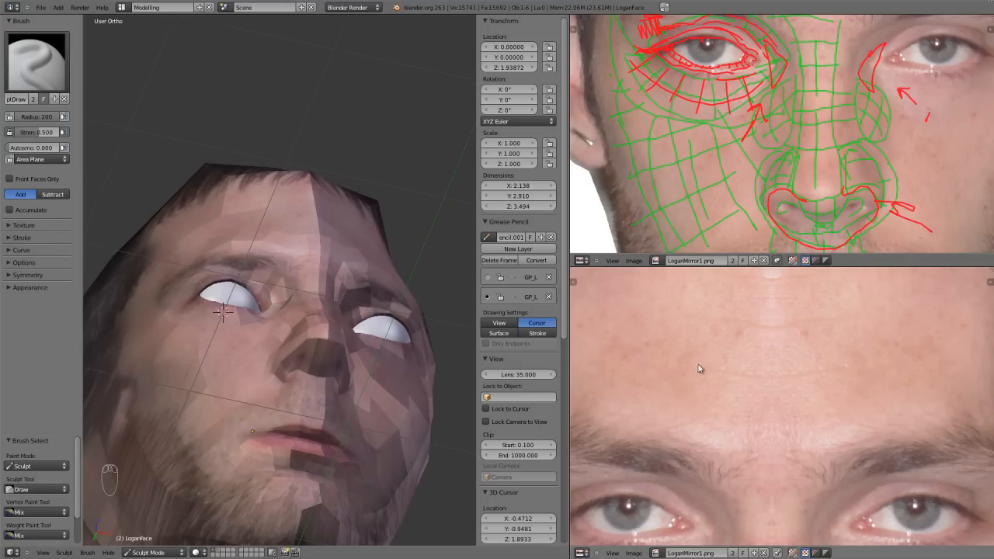
# Maximise the annotated reference photo, frame the forehead, and hide the red Grease Pencil layer so that the green layer is active.
pyautogui.scroll(-4, 780, 186)
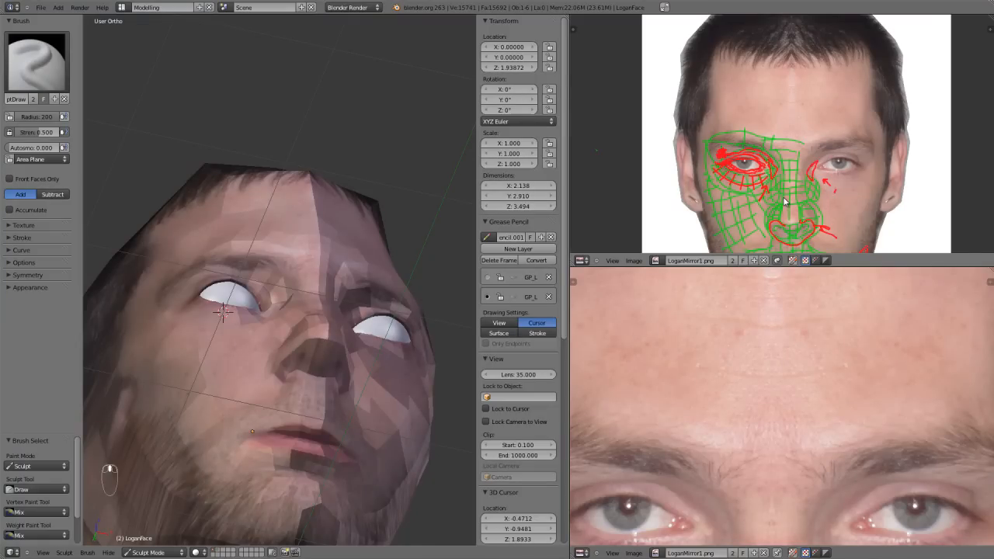
pyautogui.hotkey('ctrl', 'Up')
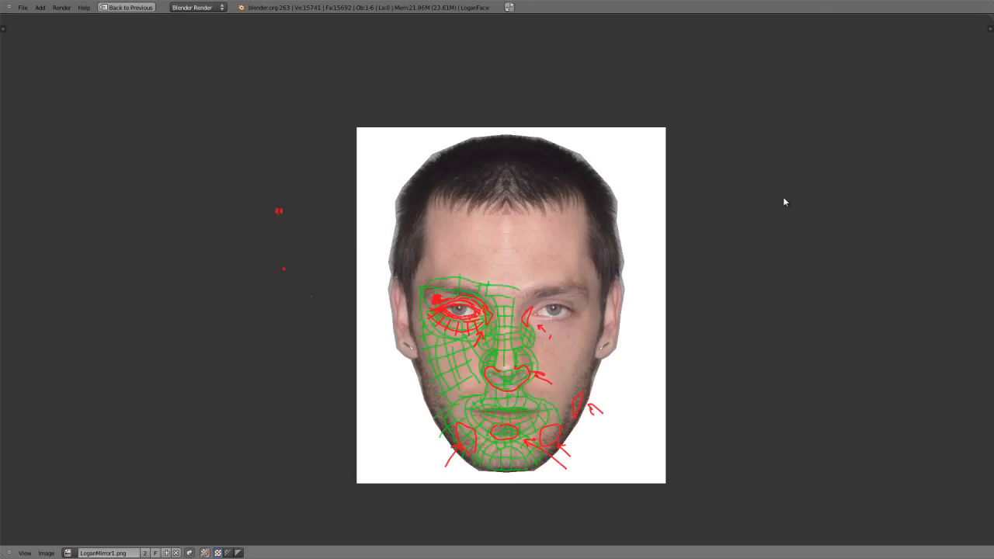
pyautogui.scroll(5, 738, 256)
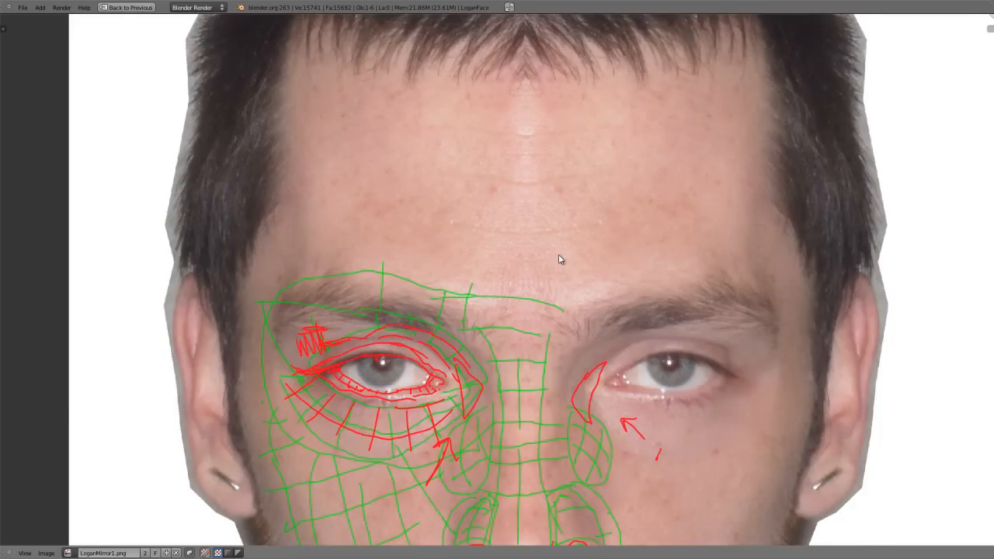
pyautogui.press('n')
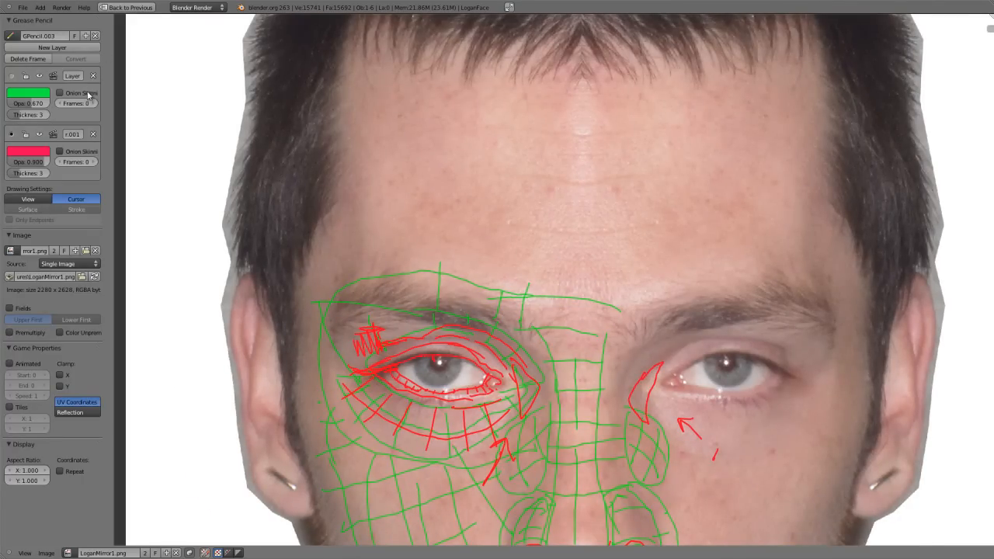
pyautogui.click(41, 135)
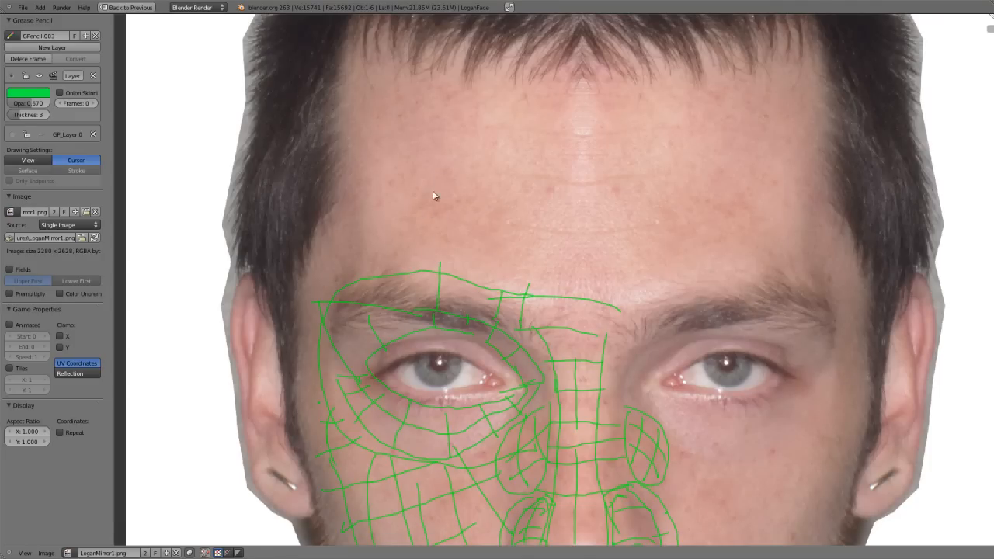
# Sketch green Grease Pencil topology lines over the middle of the forehead, three running from hairline to brow and several crossing them.
pyautogui.moveTo(409, 272); pyautogui.dragTo(444, 165)
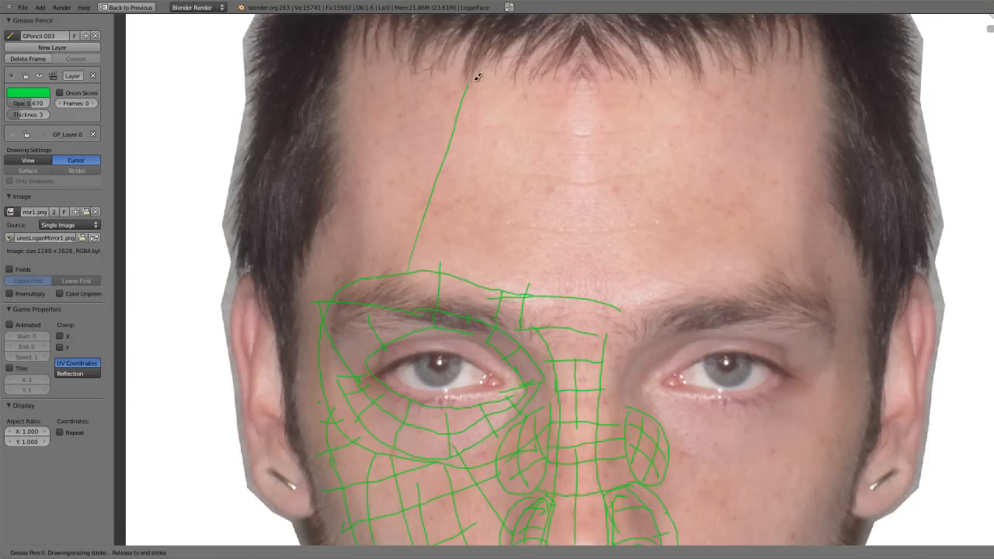
pyautogui.moveTo(524, 87); pyautogui.dragTo(527, 266)
pyautogui.moveTo(588, 95); pyautogui.dragTo(598, 314)
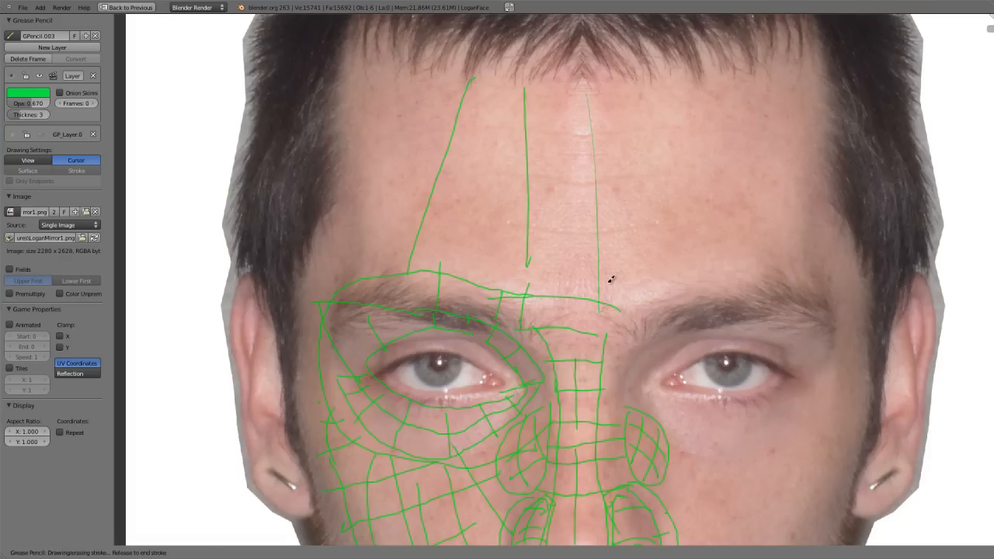
pyautogui.moveTo(597, 116); pyautogui.dragTo(457, 119)
pyautogui.moveTo(582, 171); pyautogui.dragTo(428, 179)
pyautogui.moveTo(584, 231); pyautogui.dragTo(425, 231)
pyautogui.moveTo(439, 265); pyautogui.dragTo(586, 286)
pyautogui.moveTo(409, 170); pyautogui.dragTo(571, 232)
pyautogui.moveTo(568, 160); pyautogui.dragTo(450, 124)
# Draw green Grease Pencil lines down the outer part of the forehead, between the hairline and the outer eyebrow.
pyautogui.moveTo(464, 82)
pyautogui.mouseDown()
pyautogui.moveTo(350, 117)
pyautogui.moveTo(370, 266)
pyautogui.mouseUp()
pyautogui.moveTo(366, 85); pyautogui.dragTo(388, 267)
pyautogui.moveTo(409, 91); pyautogui.dragTo(421, 225)
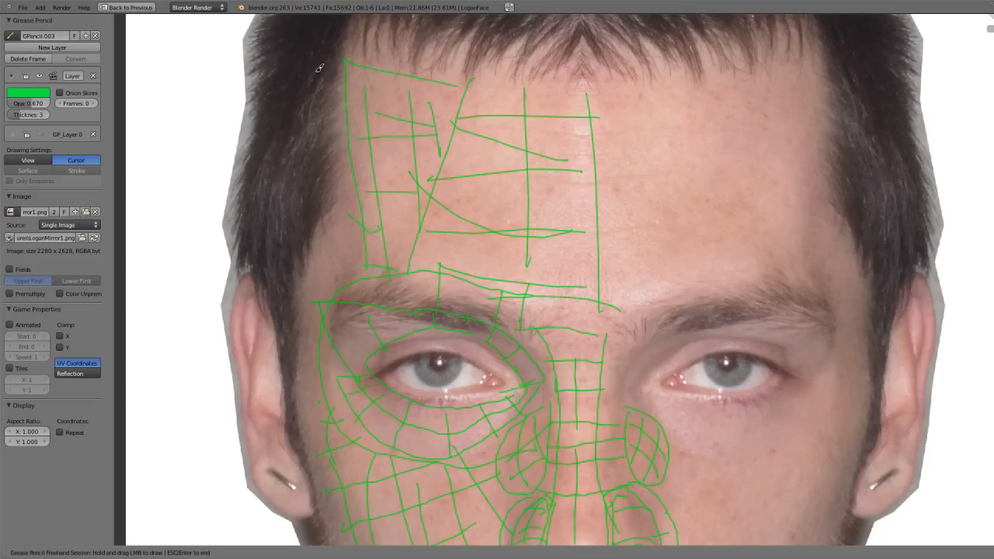
# Continue the green topology grid over the temple with short cross lines and two long vertical lines beside the hairline.
pyautogui.moveTo(334, 65); pyautogui.dragTo(282, 70)
pyautogui.moveTo(341, 118); pyautogui.dragTo(298, 120)
pyautogui.moveTo(345, 155); pyautogui.dragTo(287, 158)
pyautogui.moveTo(341, 192); pyautogui.dragTo(295, 190)
pyautogui.moveTo(295, 219); pyautogui.dragTo(357, 230)
pyautogui.moveTo(273, 101); pyautogui.dragTo(299, 315)
pyautogui.moveTo(310, 93); pyautogui.dragTo(347, 252)
# End the Grease Pencil drawing session and return to the previous screen layout.
pyautogui.scroll(-3, 463, 203)
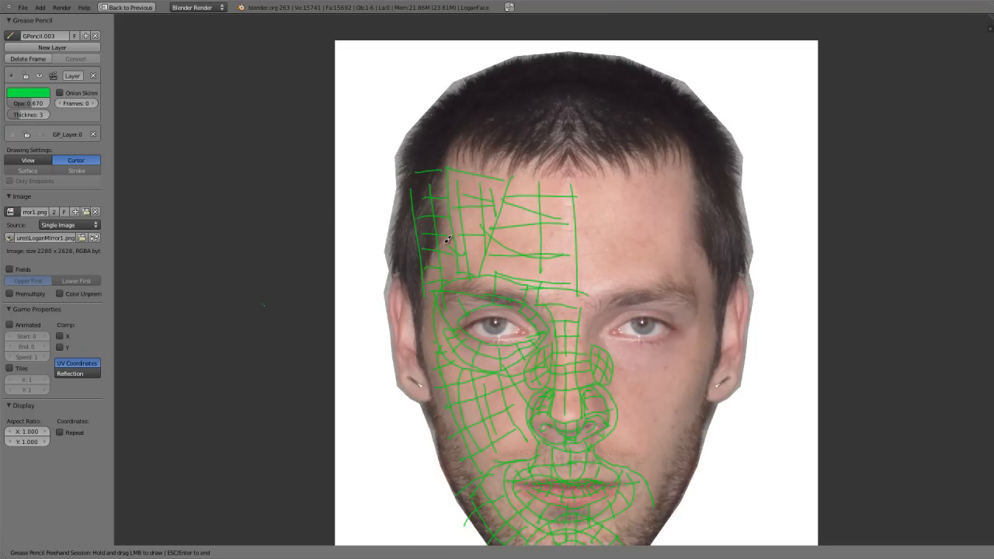
pyautogui.click(126, 7)
pyautogui.press('Escape')
pyautogui.click(124, 7)
# Build up the upper forehead below the hairline with the Draw brush at radius 200 and strength 0.500.
pyautogui.scroll(-2, 239, 319)
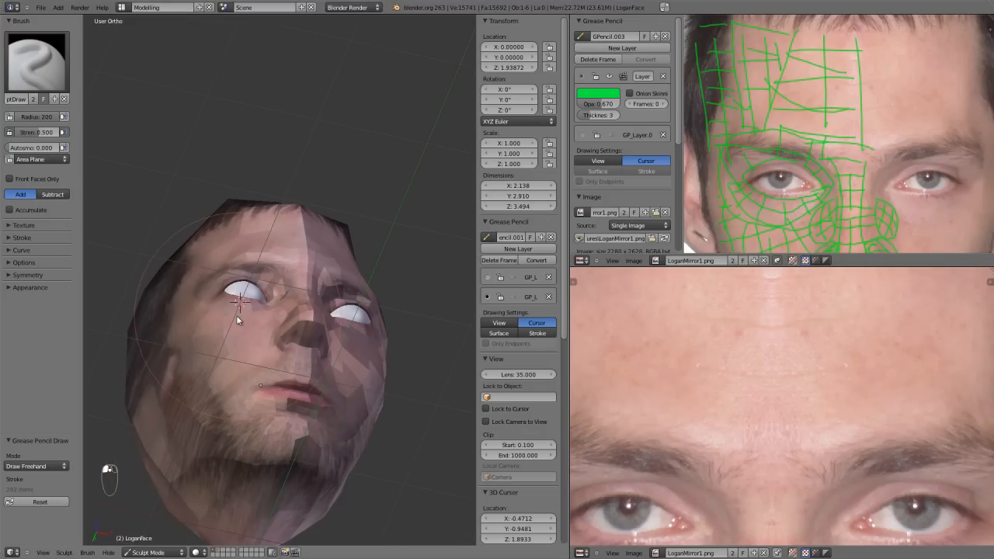
pyautogui.press('KP_1')
pyautogui.scroll(4, 238, 319)
pyautogui.moveTo(239, 319)
pyautogui.mouseDown(button='middle')
pyautogui.moveTo(302, 358)
pyautogui.moveTo(268, 321)
pyautogui.moveTo(285, 352)
pyautogui.moveTo(269, 247)
pyautogui.moveTo(313, 333)
pyautogui.moveTo(344, 359)
pyautogui.moveTo(332, 359)
pyautogui.mouseUp(button='middle')
pyautogui.press('d')
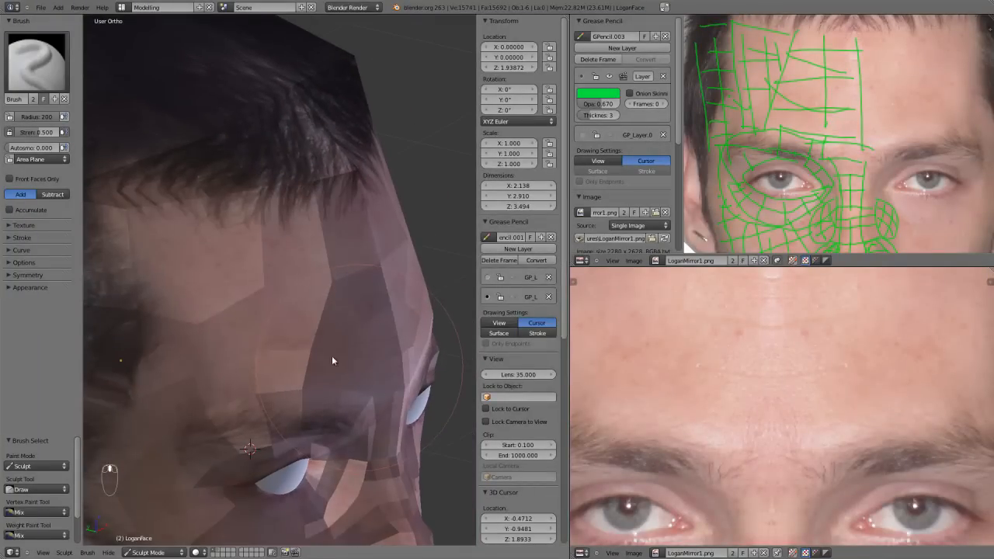
pyautogui.moveTo(328, 309); pyautogui.dragTo(336, 294)
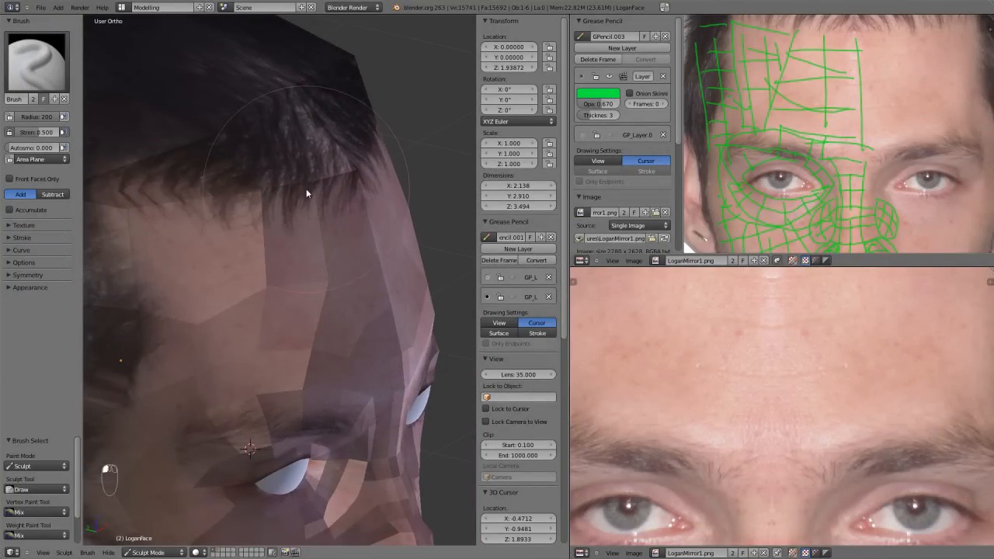
pyautogui.moveTo(338, 177); pyautogui.dragTo(331, 277)
pyautogui.moveTo(331, 200)
pyautogui.mouseDown()
pyautogui.moveTo(339, 184)
pyautogui.moveTo(302, 184)
pyautogui.moveTo(218, 221)
pyautogui.mouseUp()
# Check the forehead from several angles and smooth its outer part below the hairline.
pyautogui.moveTo(217, 221)
pyautogui.mouseDown(button='middle')
pyautogui.moveTo(227, 255)
pyautogui.moveTo(194, 217)
pyautogui.moveTo(205, 205)
pyautogui.moveTo(233, 221)
pyautogui.moveTo(248, 286)
pyautogui.mouseUp(button='middle')
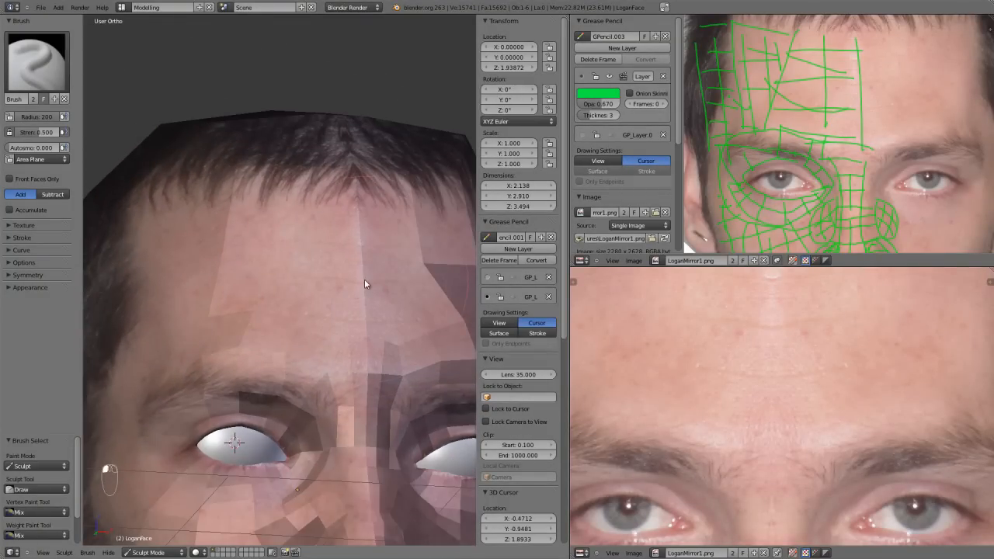
pyautogui.moveTo(364, 266); pyautogui.dragTo(350, 294, button='middle')
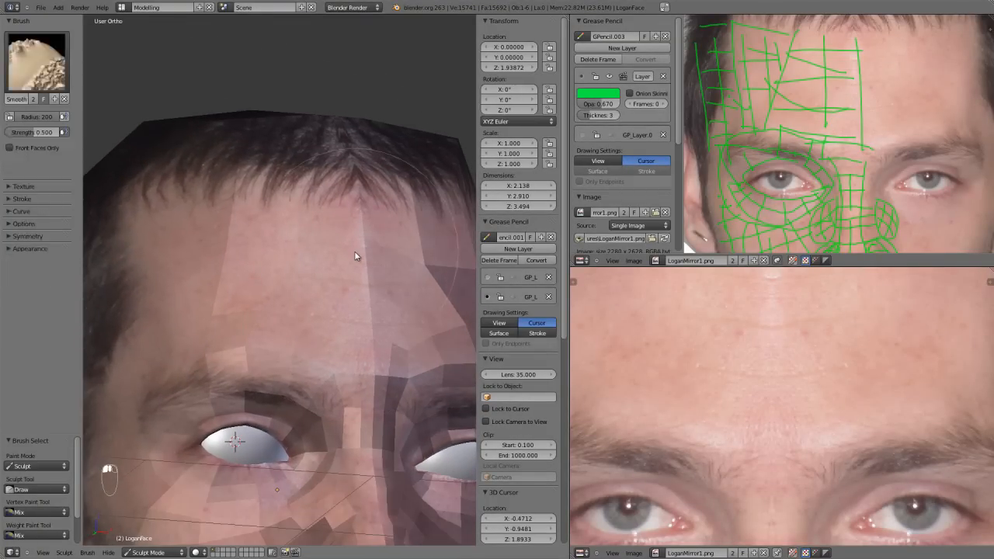
pyautogui.moveTo(362, 224); pyautogui.dragTo(354, 309, button='middle')
pyautogui.moveTo(247, 233)
pyautogui.keyDown('shift'); pyautogui.mouseDown()
pyautogui.moveTo(255, 184)
pyautogui.moveTo(256, 194)
pyautogui.mouseUp(); pyautogui.keyUp('shift')
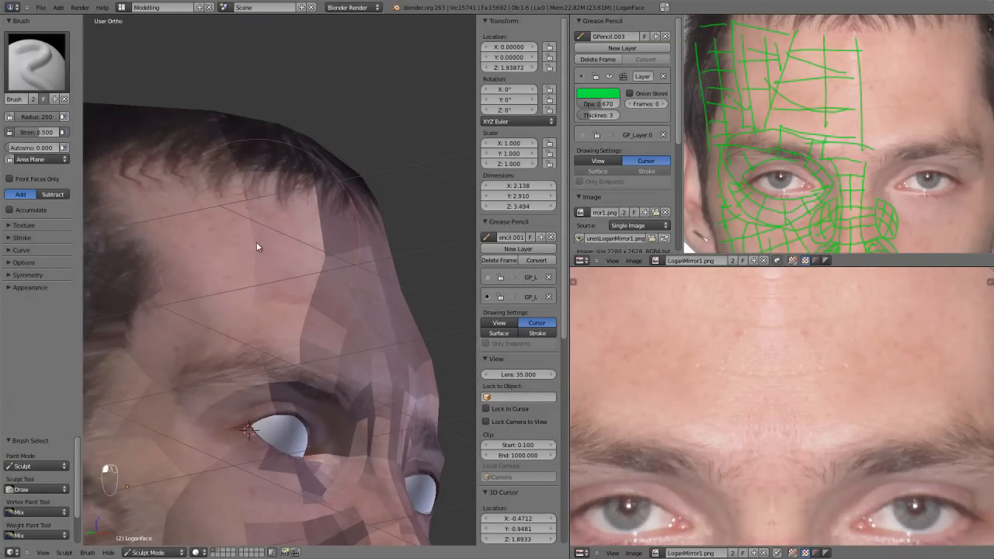
# Pull the forehead's edge outwards, above the brow and at the hairline, towards the temple with the Grab brush at radius 200.
pyautogui.moveTo(272, 346); pyautogui.dragTo(259, 287, button='middle')
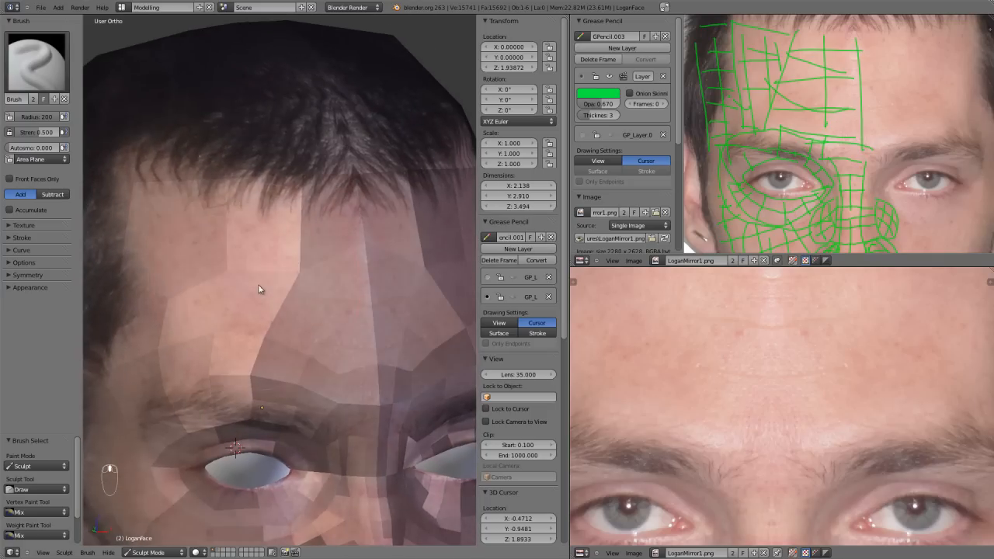
pyautogui.press('g')
pyautogui.moveTo(302, 257); pyautogui.dragTo(265, 257)
pyautogui.moveTo(300, 177); pyautogui.dragTo(272, 175)
pyautogui.moveTo(260, 208)
pyautogui.mouseDown(button='middle')
pyautogui.moveTo(297, 205)
pyautogui.moveTo(342, 253)
pyautogui.mouseUp(button='middle')
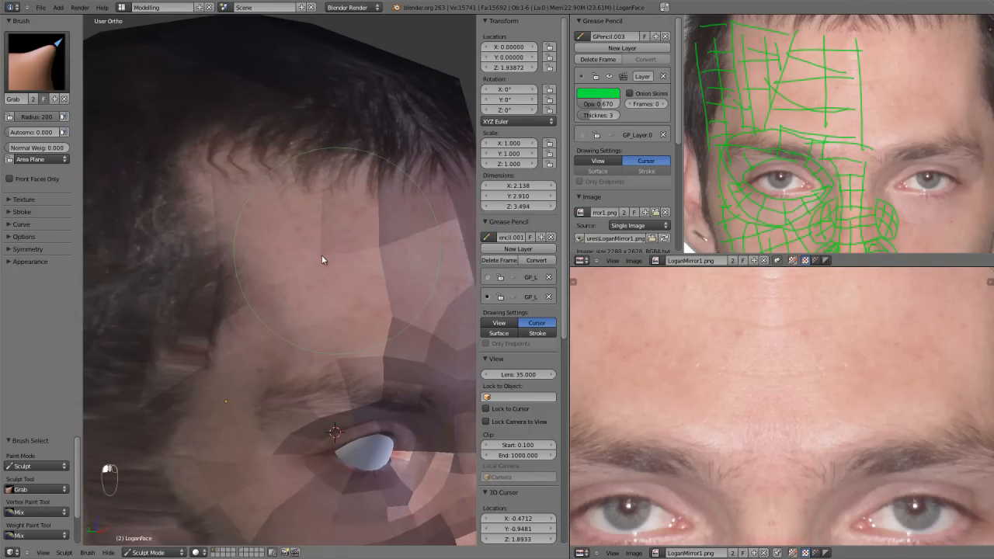
# Reshape the forehead with the Grab brush at radius 200, pulling the hairline towards the temple and the inner forehead towards the centre line.
pyautogui.moveTo(315, 170); pyautogui.dragTo(291, 173)
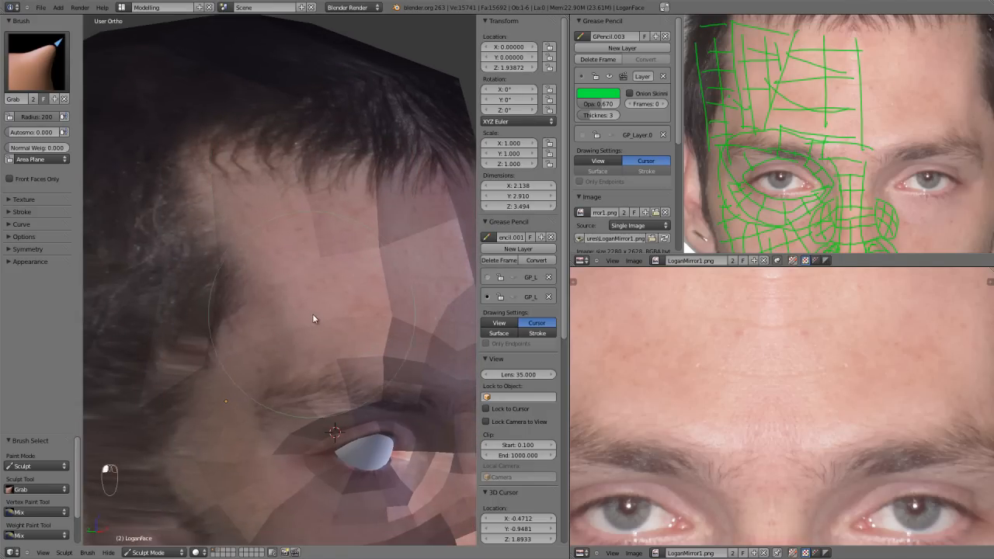
pyautogui.moveTo(380, 250); pyautogui.dragTo(389, 248)
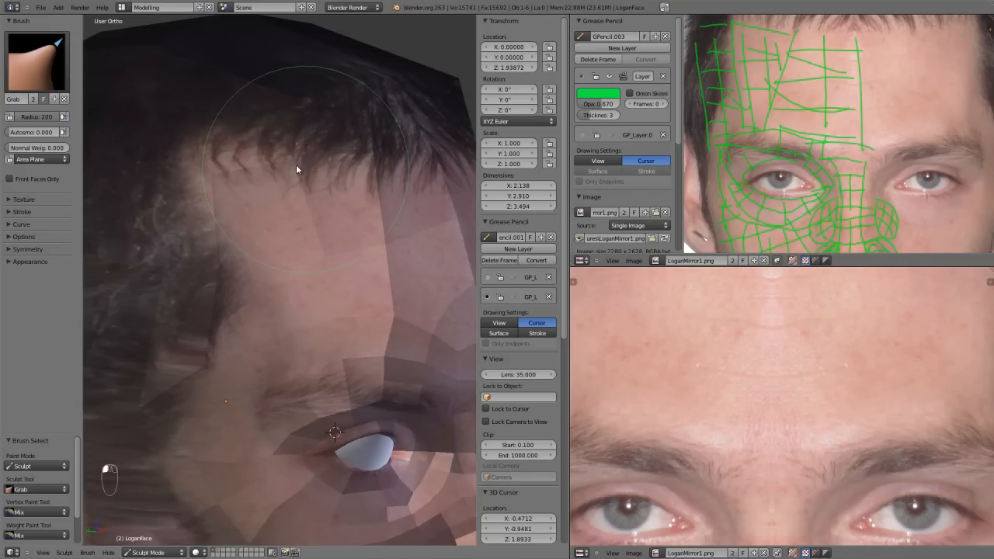
pyautogui.moveTo(188, 178)
pyautogui.mouseDown(button='middle')
pyautogui.moveTo(233, 297)
pyautogui.moveTo(255, 304)
pyautogui.moveTo(277, 354)
pyautogui.moveTo(297, 348)
pyautogui.moveTo(291, 386)
pyautogui.moveTo(256, 416)
pyautogui.moveTo(211, 432)
pyautogui.moveTo(313, 340)
pyautogui.moveTo(226, 368)
pyautogui.mouseUp(button='middle')
pyautogui.scroll(-5, 226, 363)
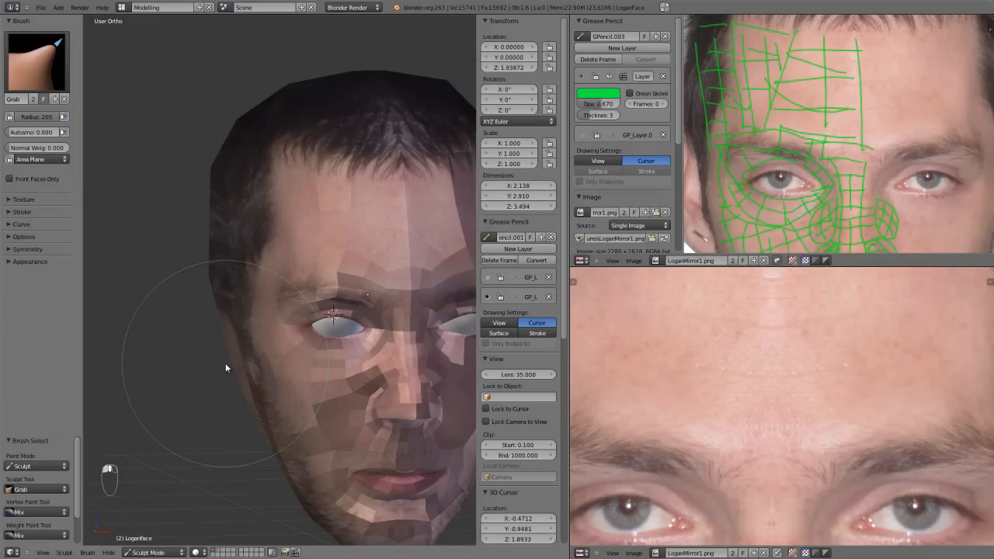
pyautogui.press('KP_1')
pyautogui.scroll(2, 225, 346)
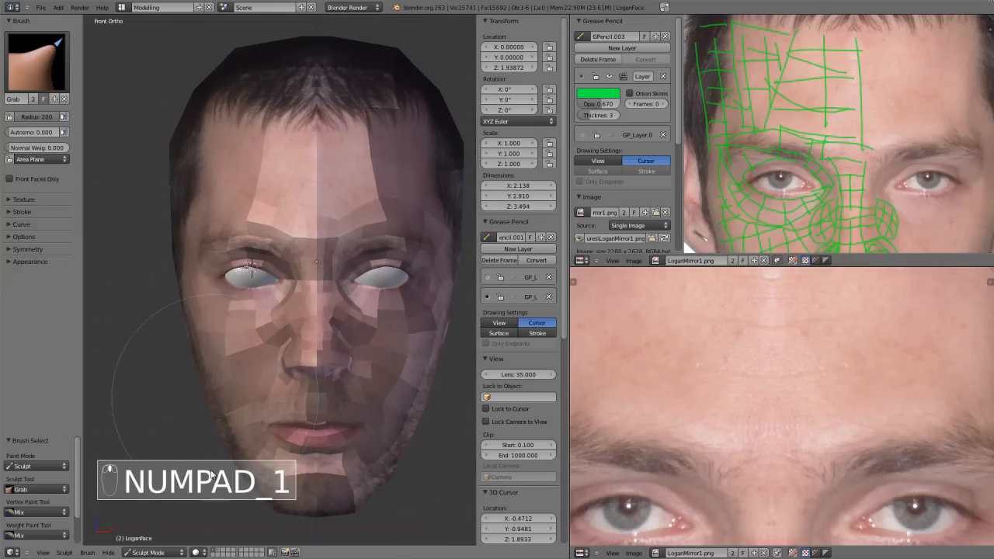
# Switch the face mesh from sculpting to Object Mode and check the whole face at an angle and from the front.
pyautogui.click(151, 552)
pyautogui.click(149, 542)
pyautogui.scroll(-2, 276, 342)
pyautogui.scroll(5, 88, 206)
pyautogui.scroll(-3, 177, 219)
pyautogui.moveTo(204, 229); pyautogui.dragTo(318, 239, button='middle')
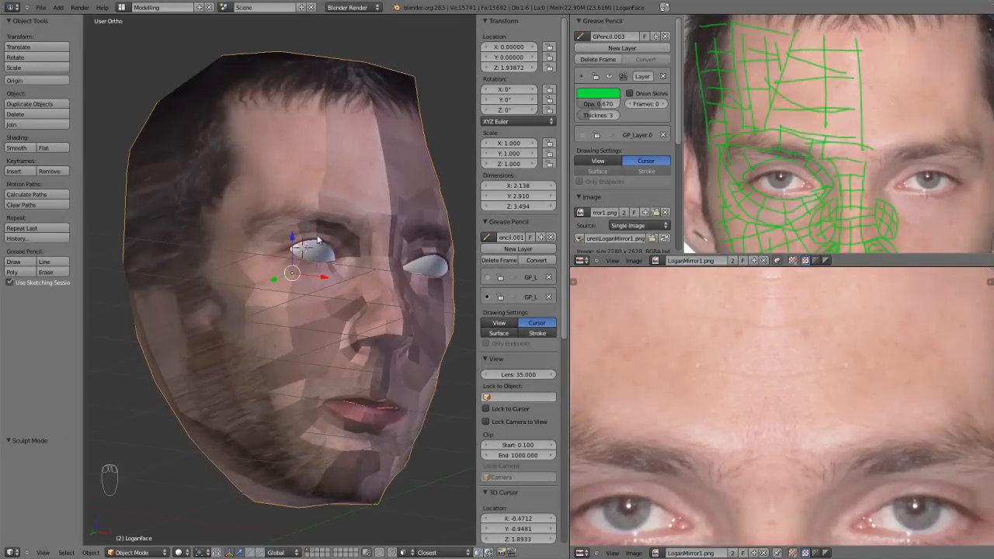
pyautogui.press('KP_1')
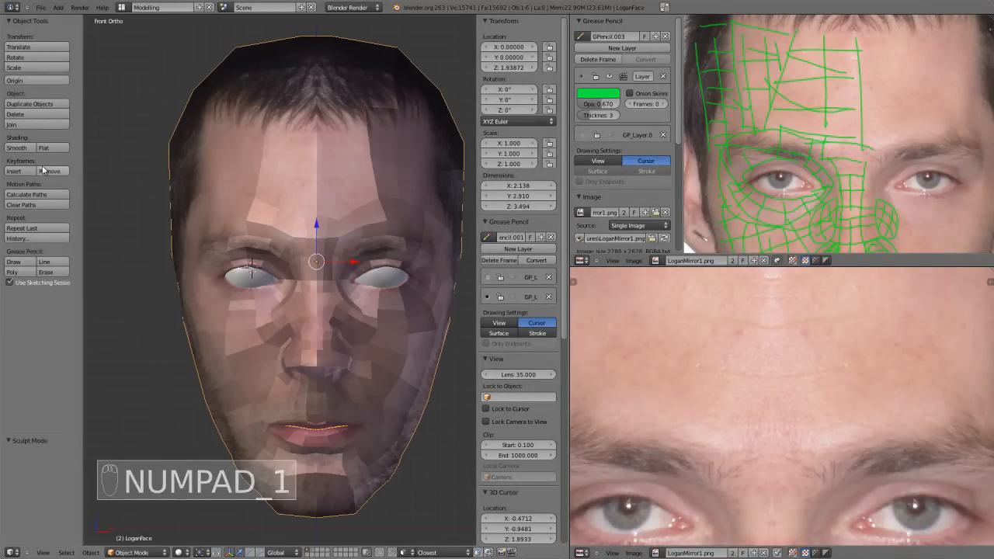
# Preview the face with smooth shading and a level 1 subdivision surface.
pyautogui.click(16, 147)
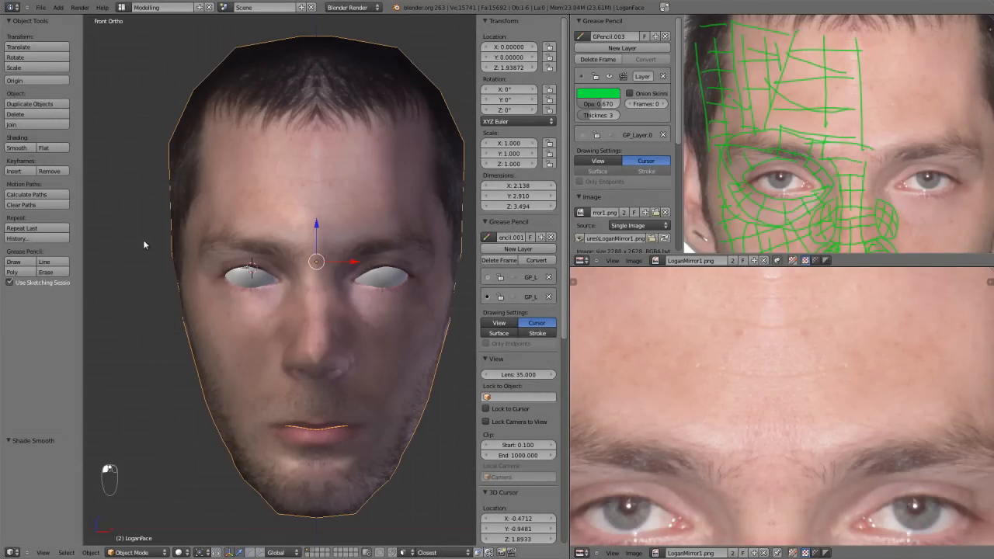
pyautogui.moveTo(299, 398)
pyautogui.mouseDown(button='middle')
pyautogui.moveTo(295, 417)
pyautogui.moveTo(268, 422)
pyautogui.moveTo(335, 418)
pyautogui.moveTo(233, 422)
pyautogui.moveTo(388, 433)
pyautogui.moveTo(359, 417)
pyautogui.moveTo(328, 433)
pyautogui.moveTo(282, 398)
pyautogui.moveTo(277, 433)
pyautogui.moveTo(249, 439)
pyautogui.moveTo(293, 445)
pyautogui.moveTo(295, 411)
pyautogui.moveTo(304, 416)
pyautogui.moveTo(264, 434)
pyautogui.moveTo(222, 436)
pyautogui.moveTo(318, 443)
pyautogui.moveTo(315, 404)
pyautogui.mouseUp(button='middle')
pyautogui.scroll(4, 325, 431)
pyautogui.hotkey('ctrl', '1')
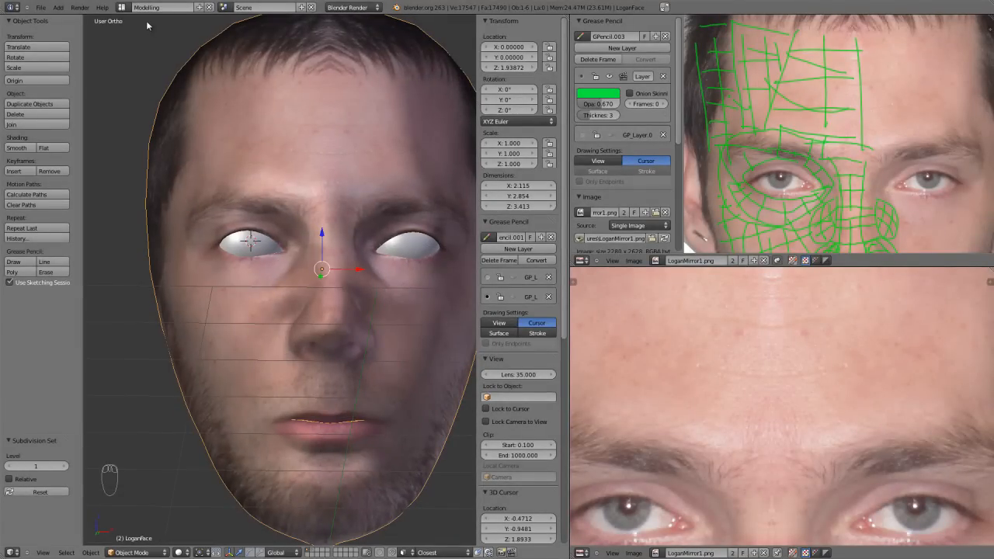
# Switch to the Default screen layout, remove the Subsurf modifier from LoganFace and return the mesh to flat shading.
pyautogui.click(121, 7)
pyautogui.click(129, 40)
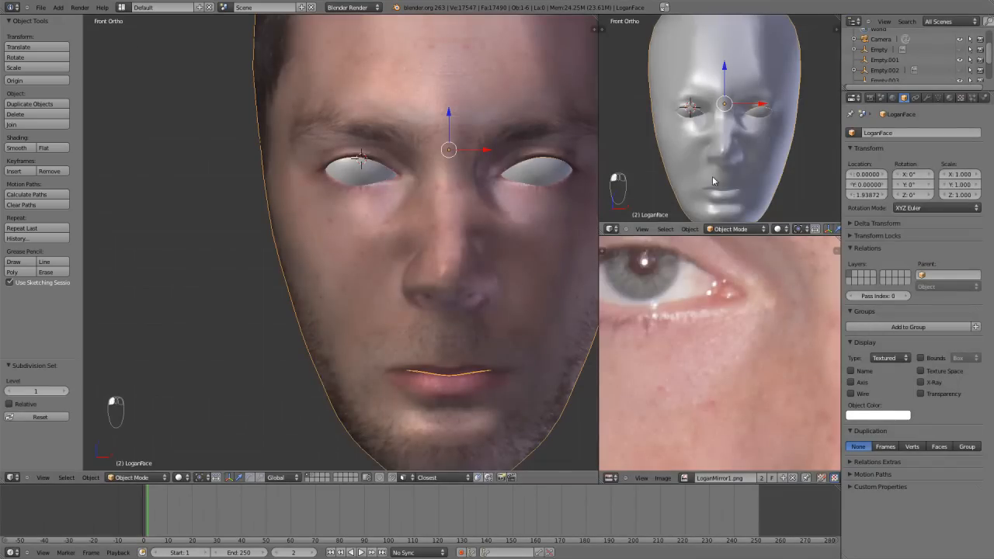
pyautogui.click(928, 99)
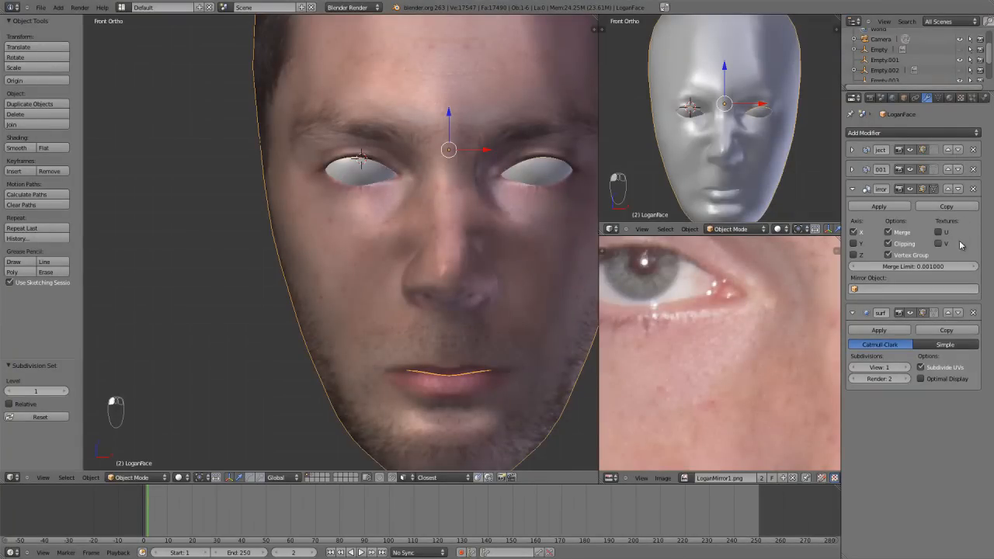
pyautogui.click(974, 312)
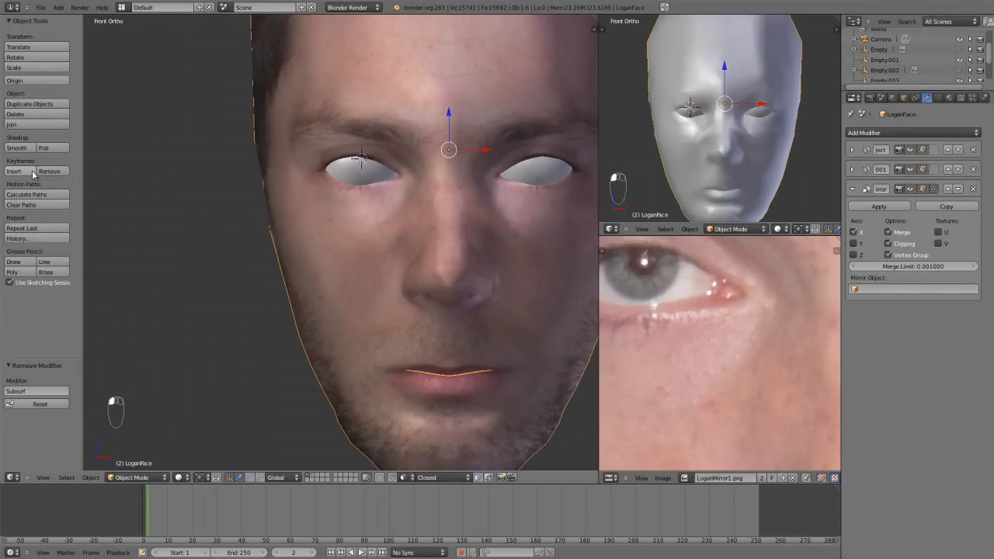
pyautogui.click(51, 151)
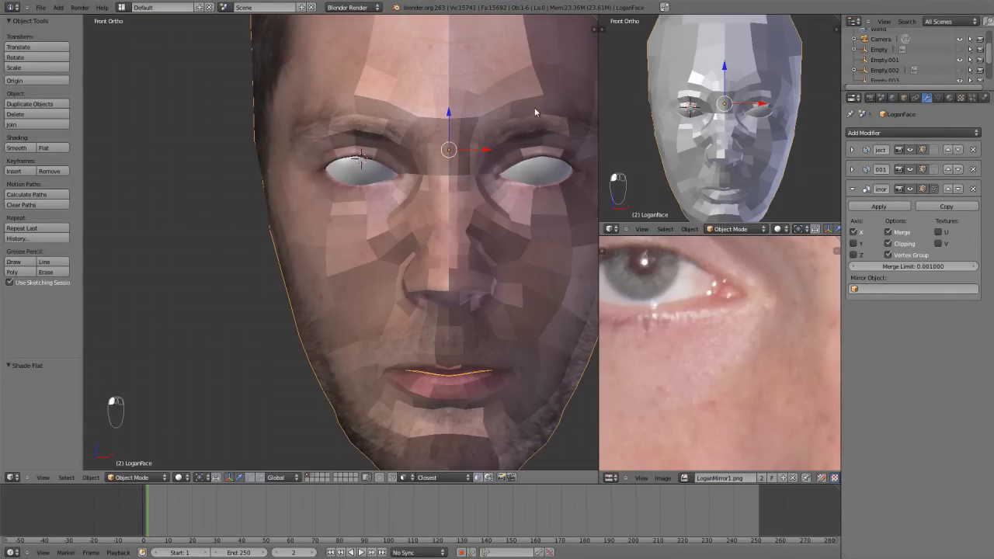
pyautogui.scroll(-1, 493, 253)
pyautogui.keyDown('shift'); pyautogui.moveTo(492, 249); pyautogui.dragTo(416, 276, button='middle'); pyautogui.keyUp('shift')
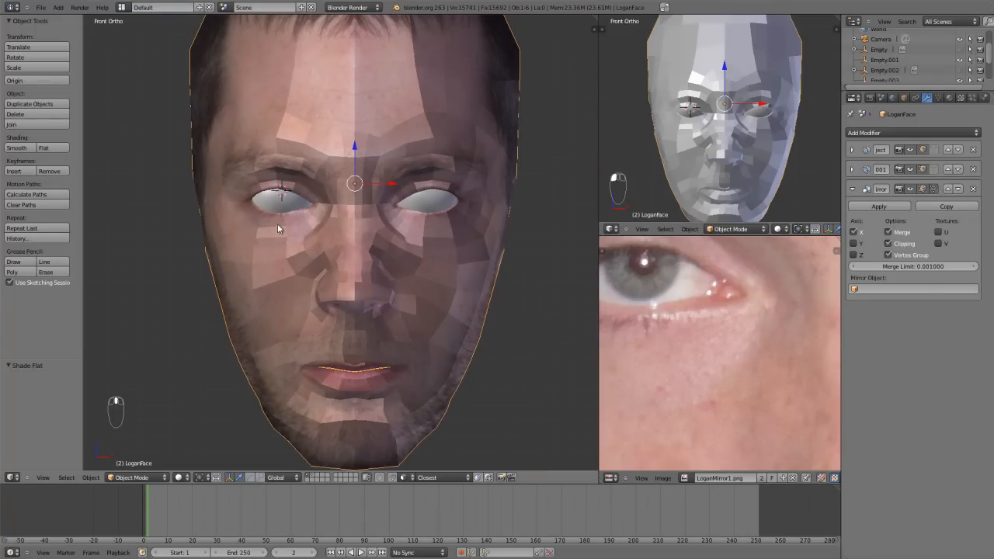
pyautogui.scroll(-4, 766, 357)
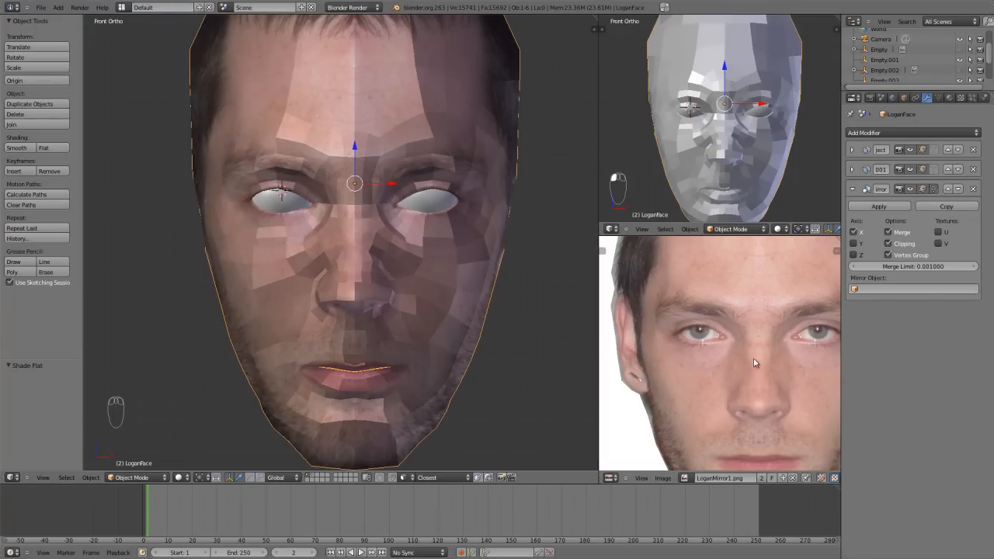
pyautogui.scroll(3, 363, 265)
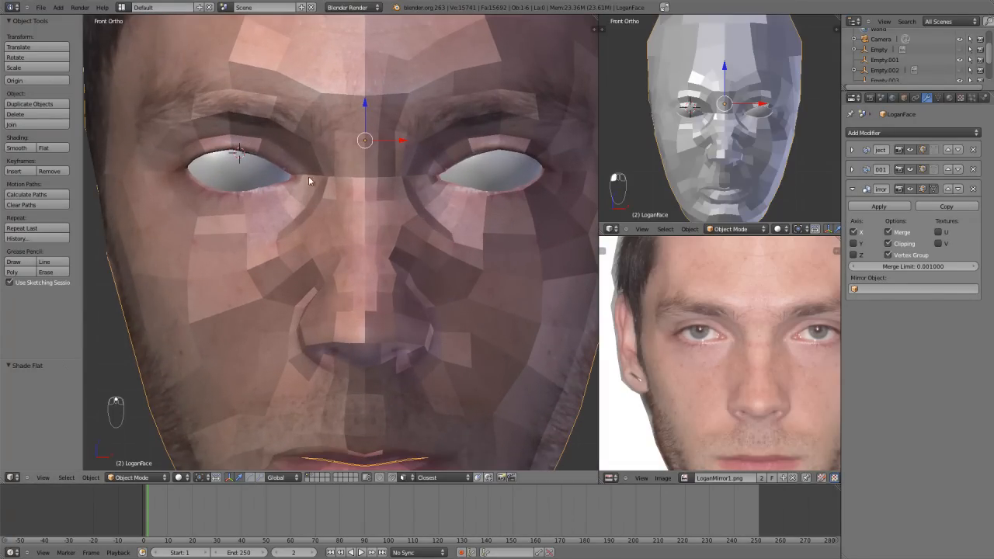
pyautogui.scroll(-4, 261, 206)
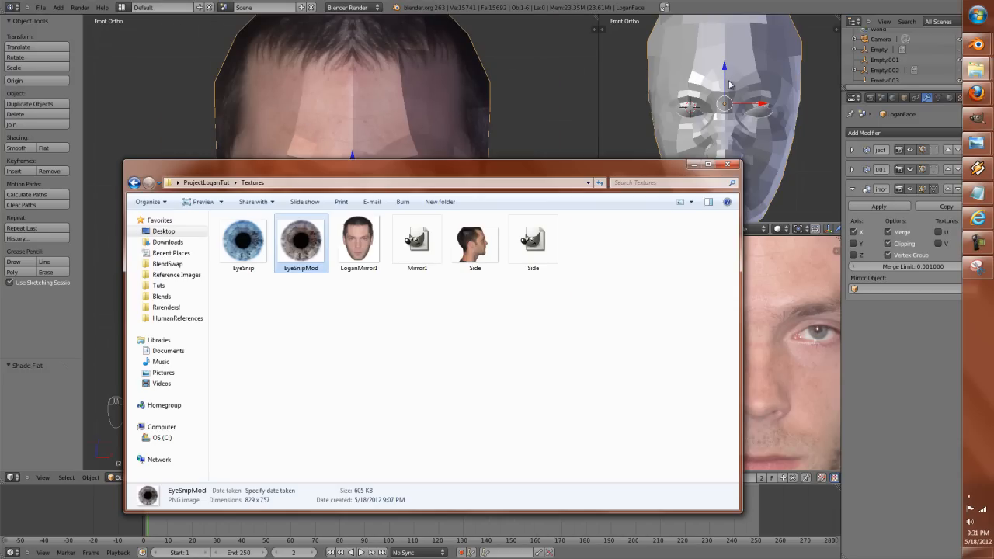
pyautogui.click(967, 271)
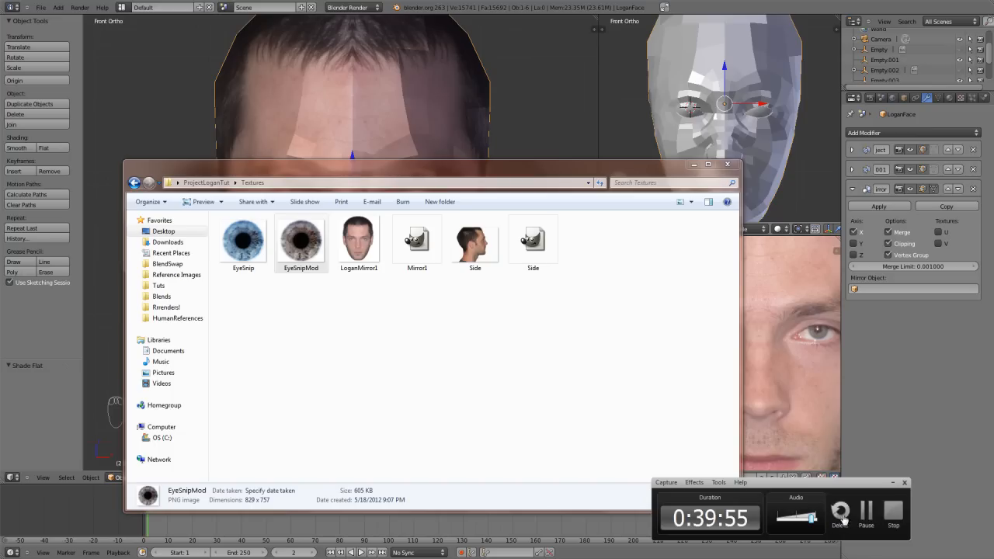